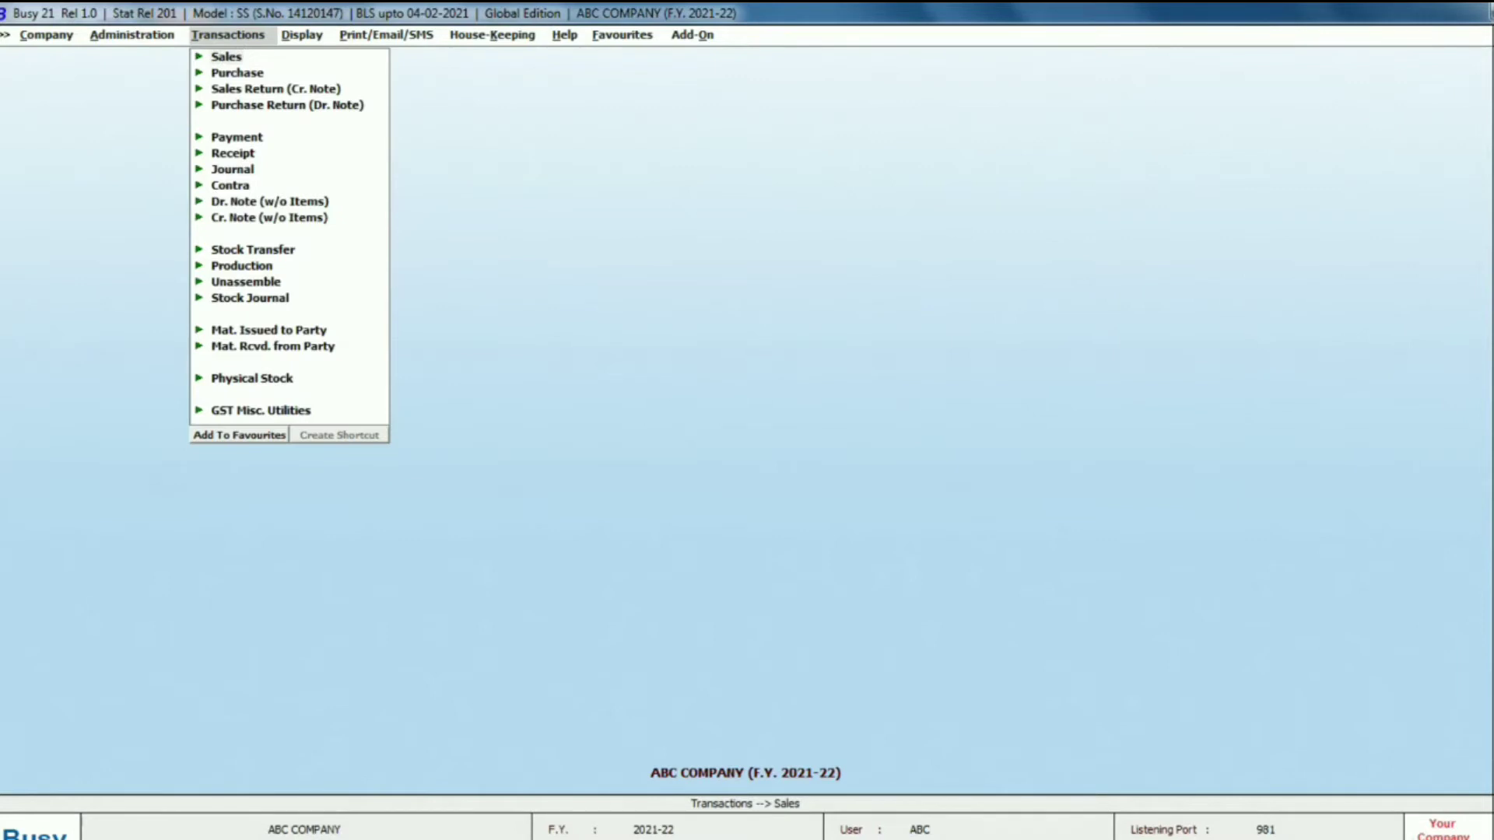
- Start a new purchase voucher in the Main series dated 01-04-2021 with voucher number B-540
left_click(237, 74)
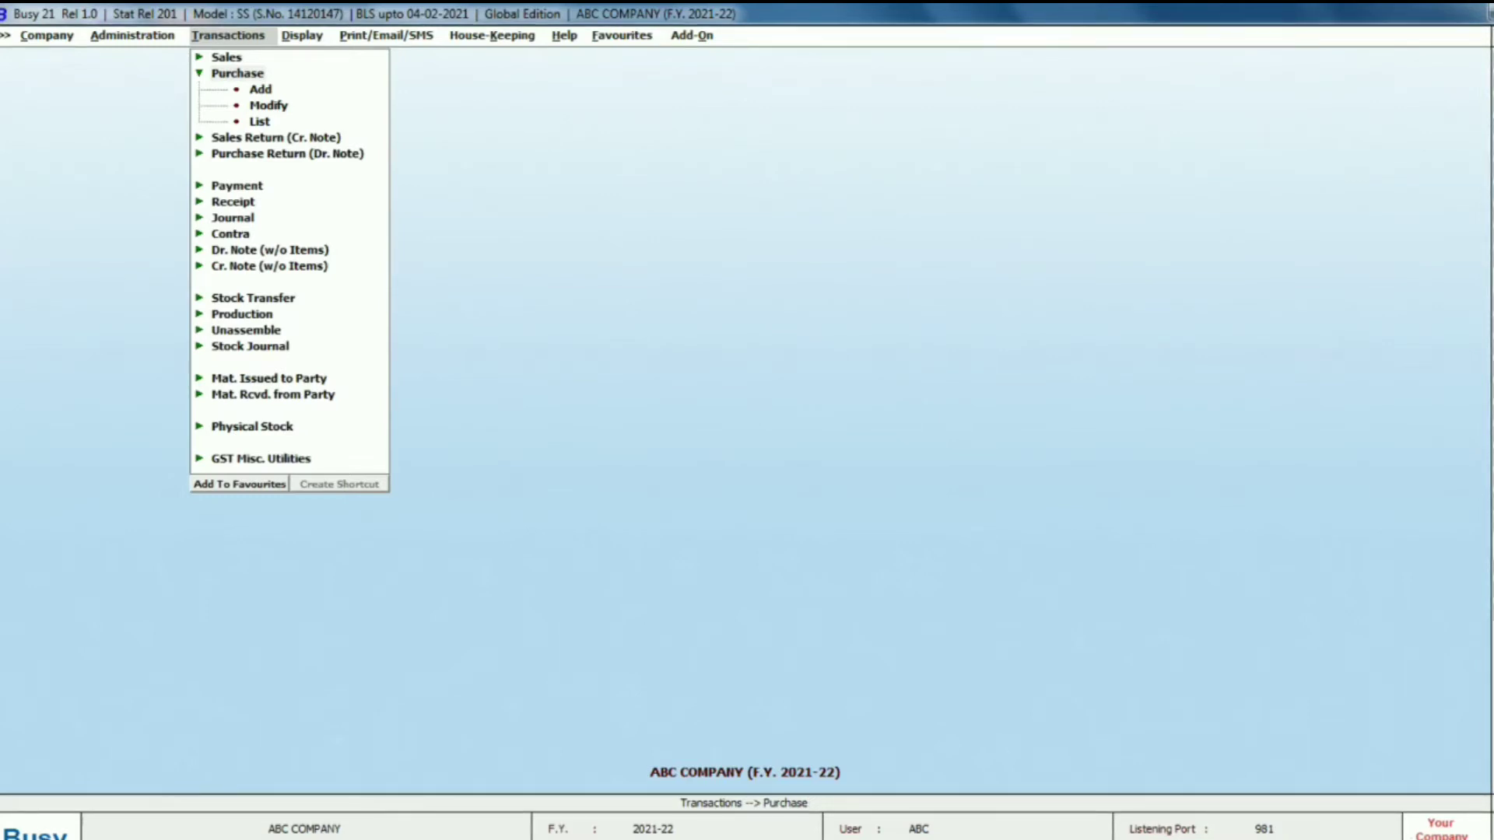
key("Down")
key("Return")
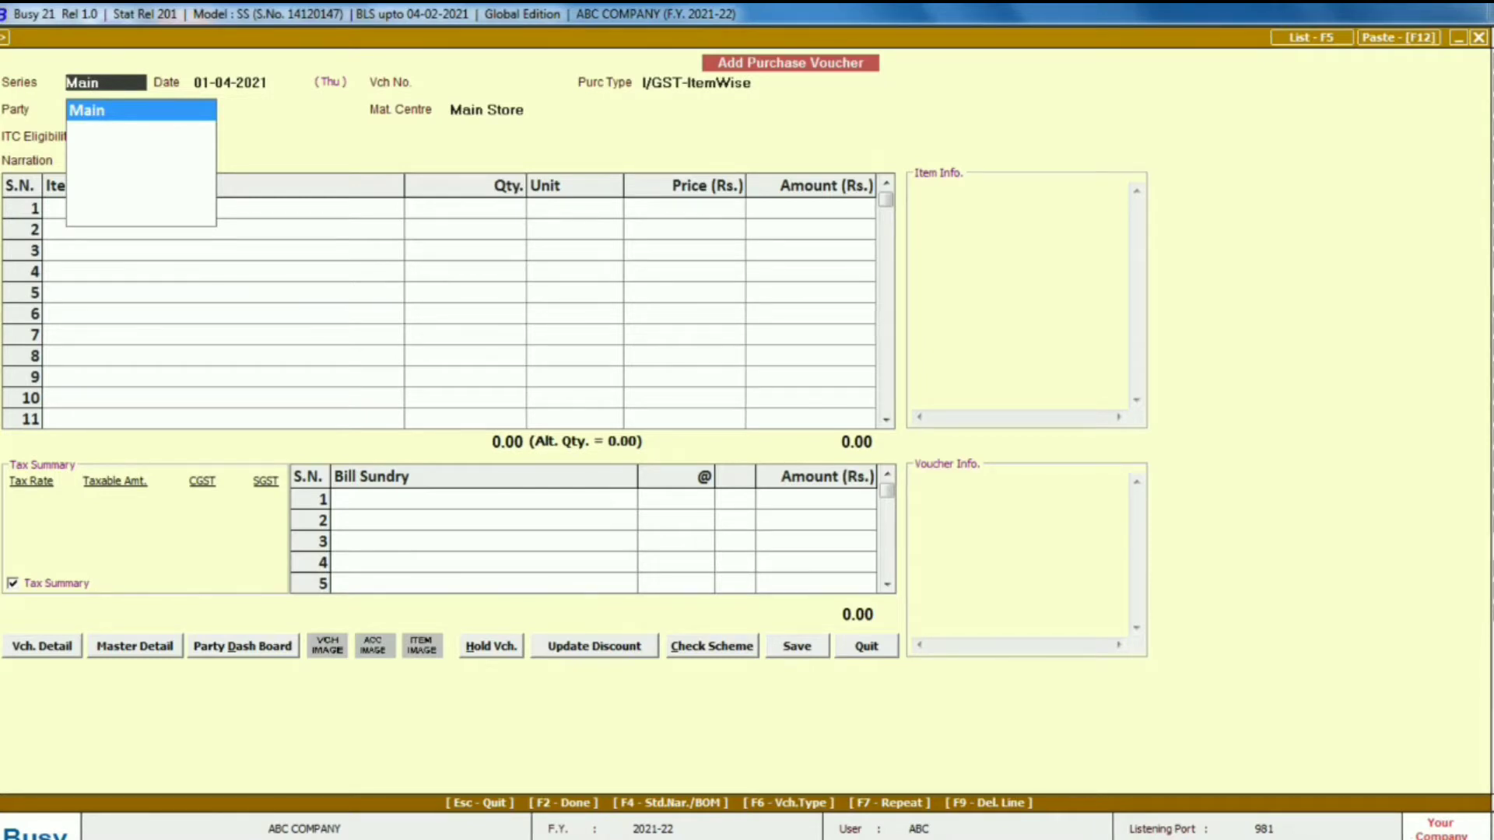
key("Return")
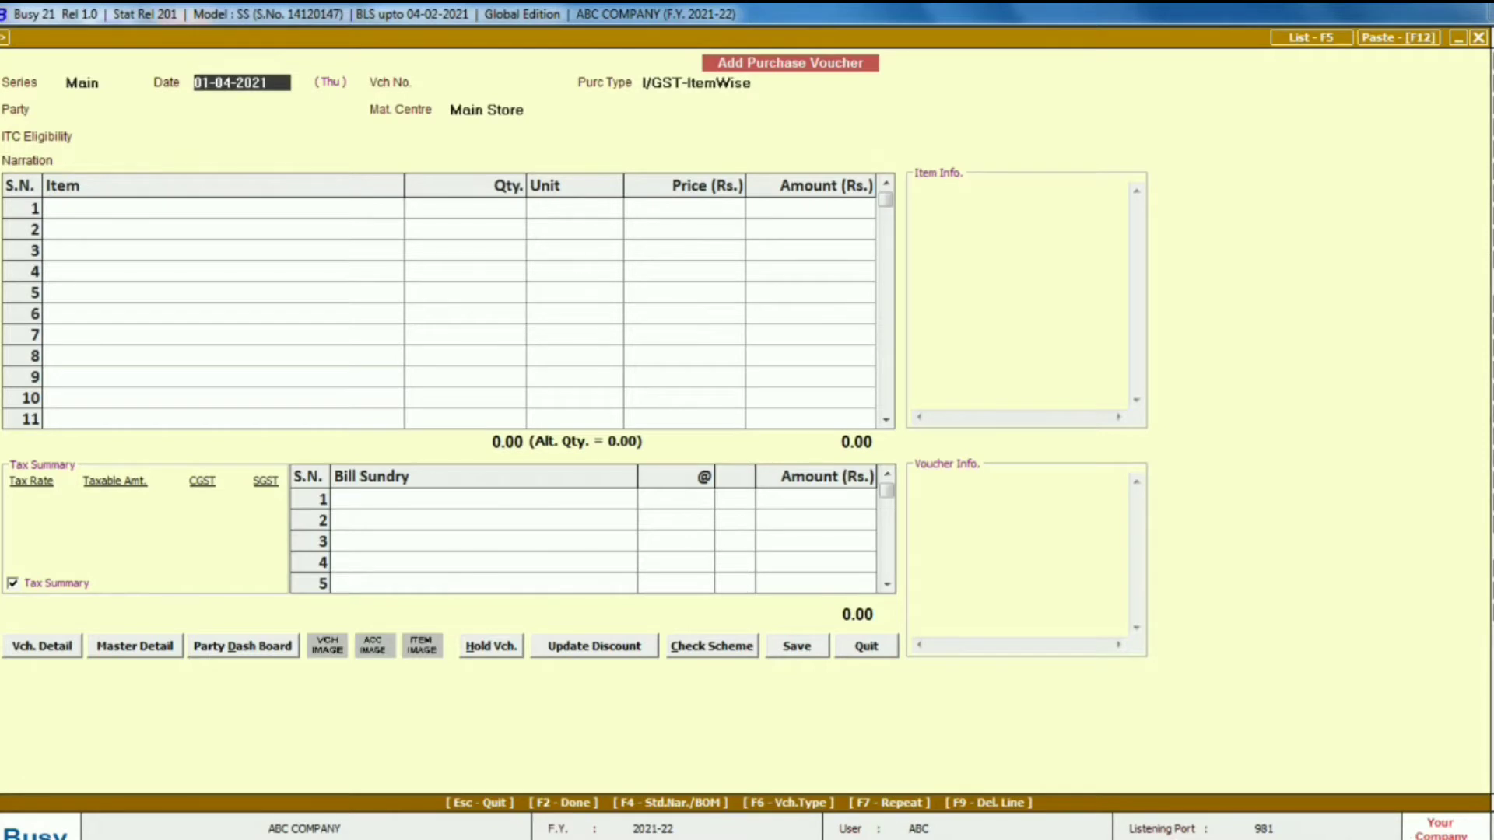
key("Return")
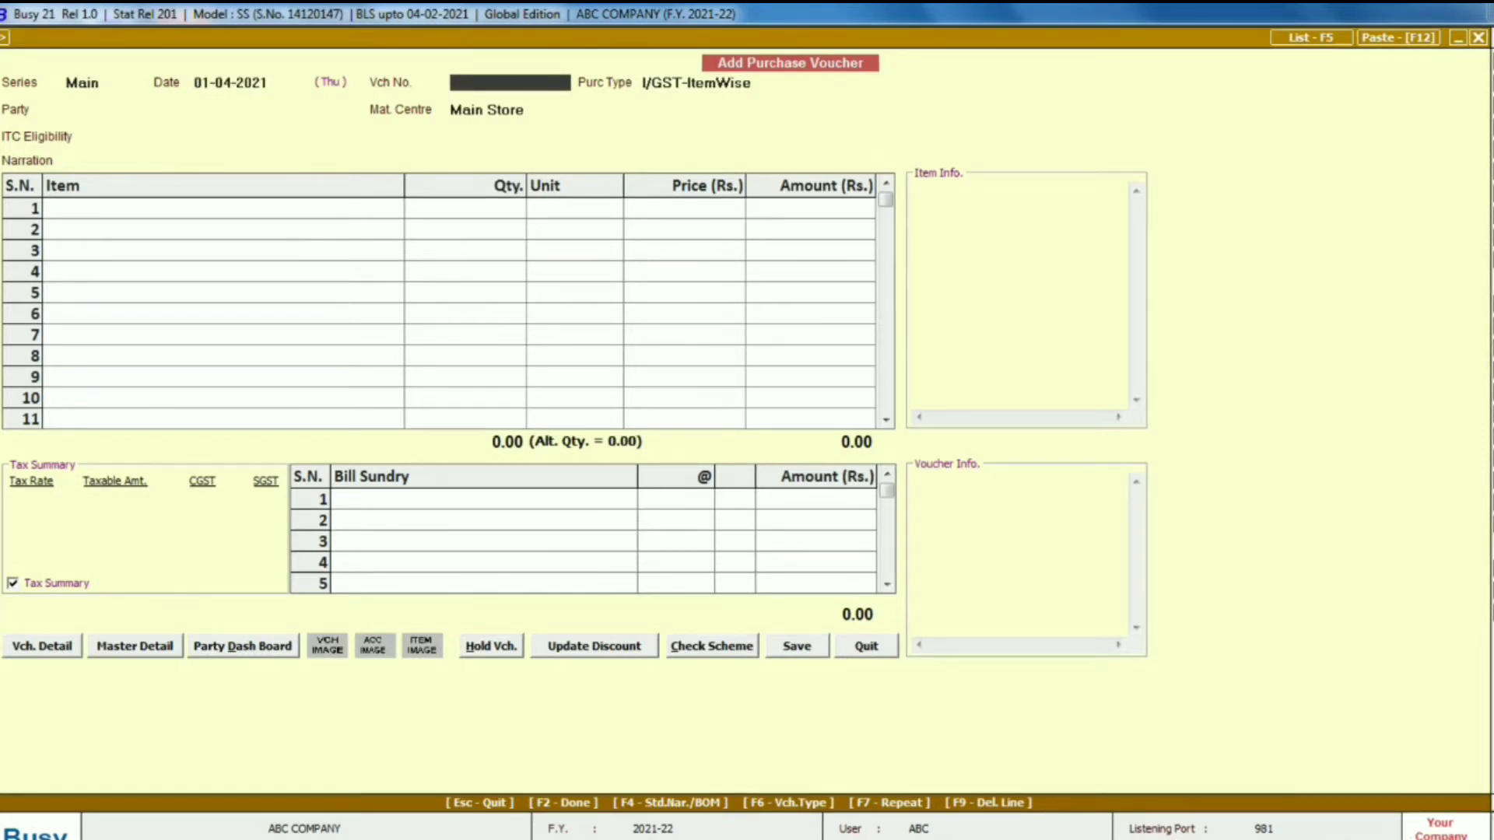
type("B-540")
key("Return")
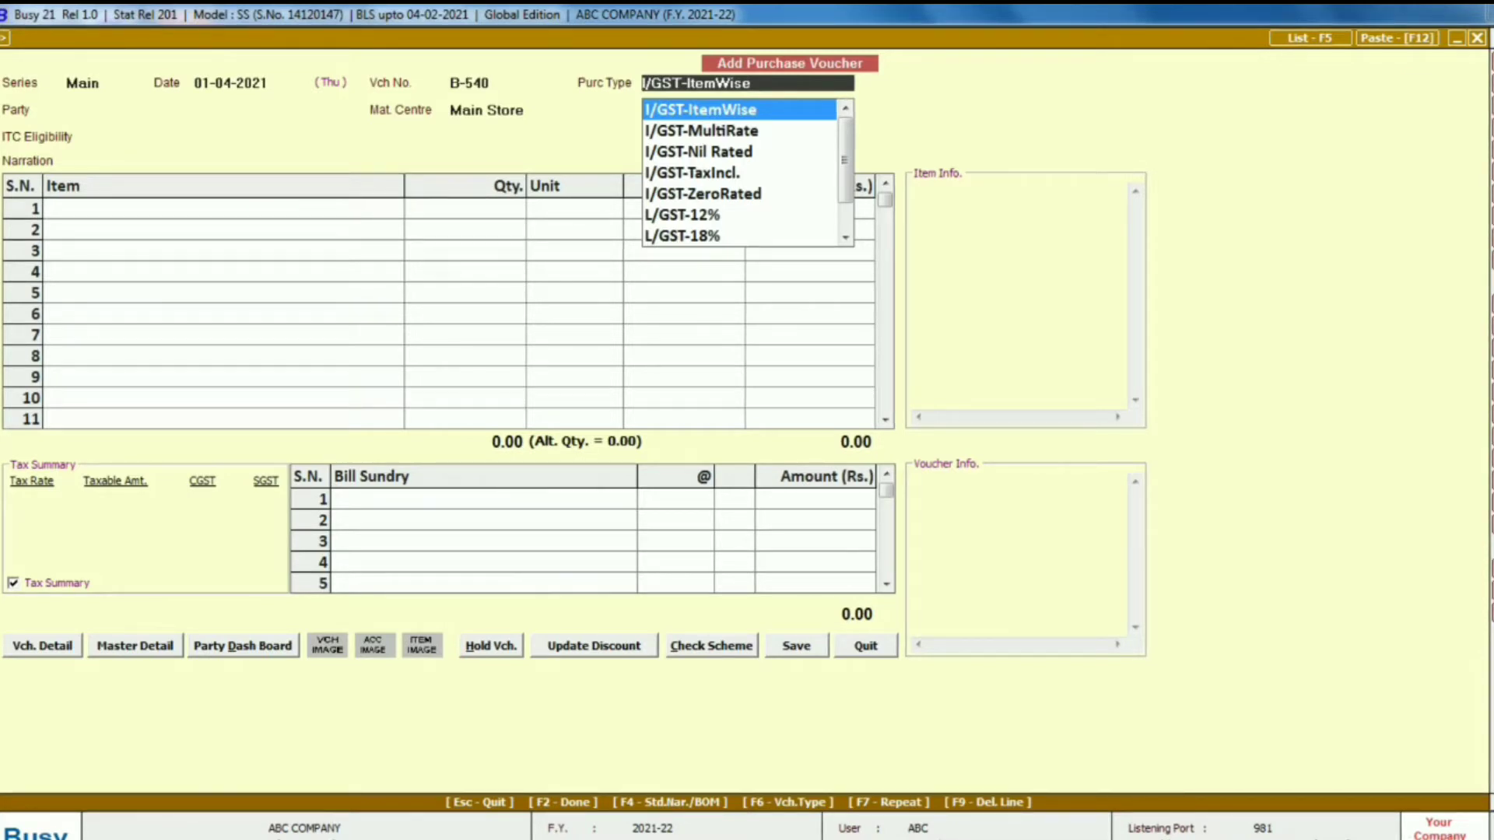
- Choose I/GST-ItemWise as the voucher's purchase type
left_click_drag(845, 160, 844, 184)
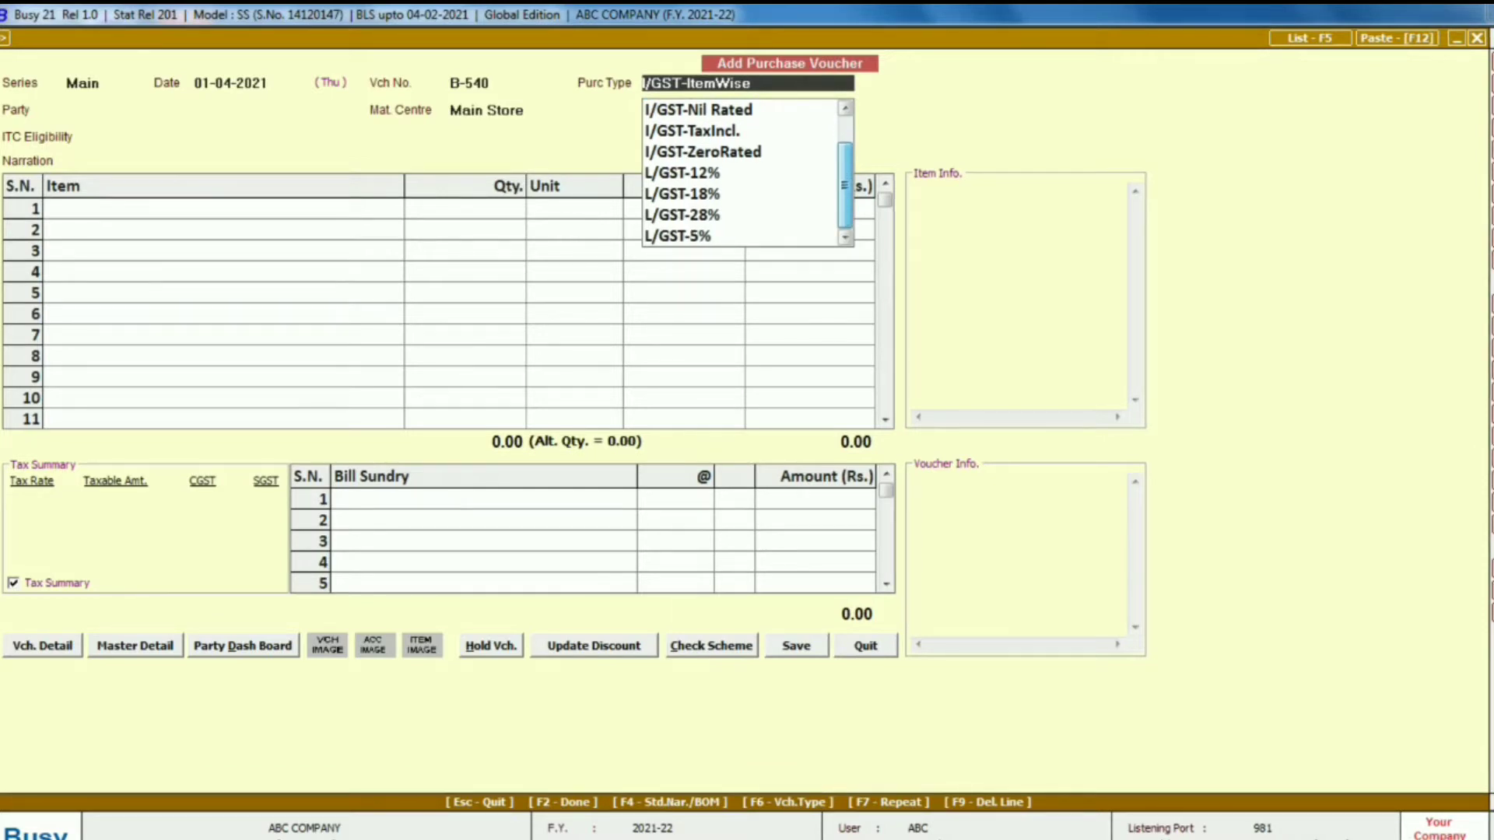
left_click_drag(845, 184, 845, 159)
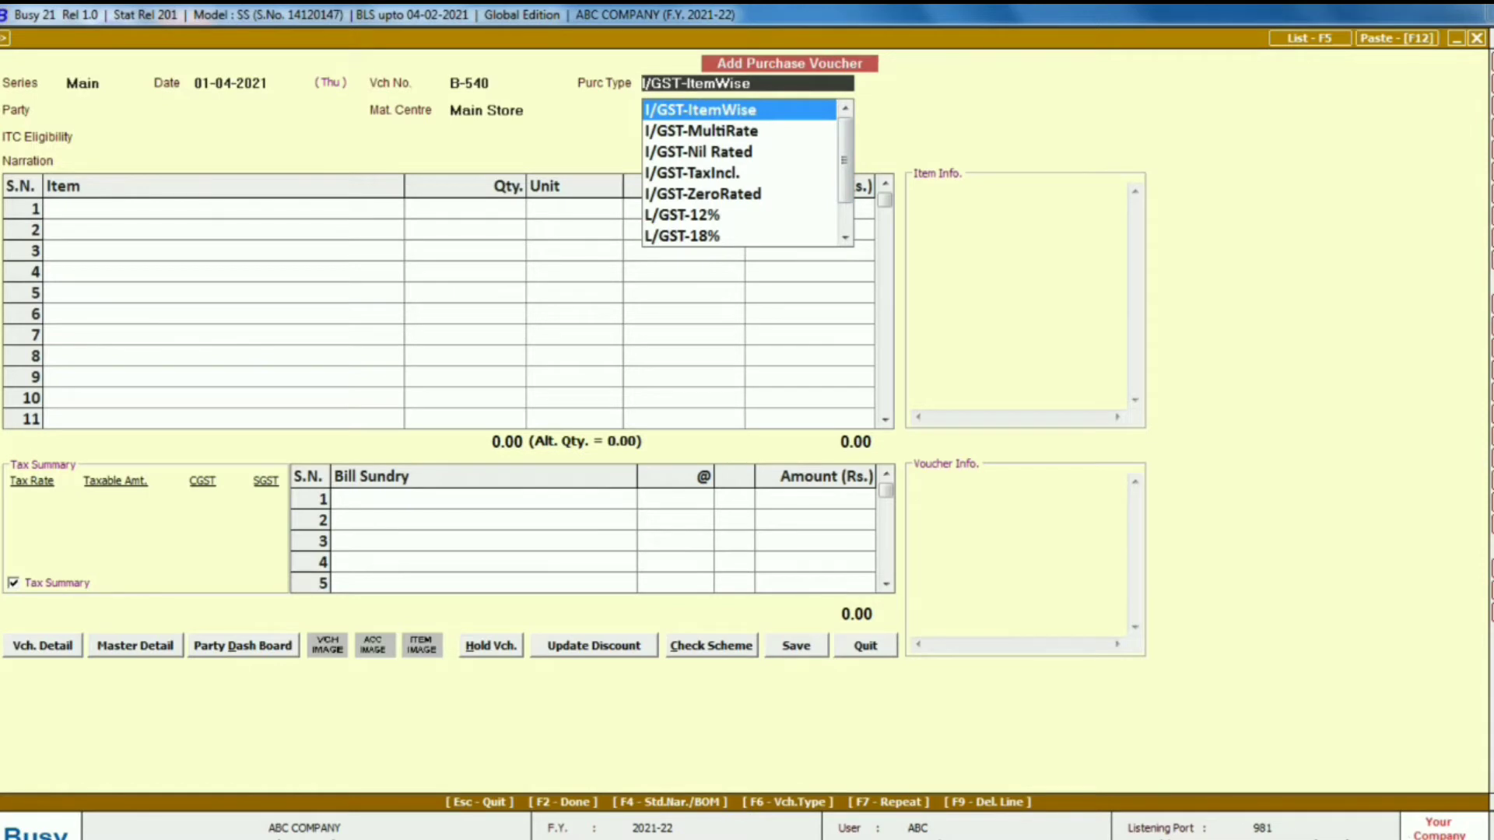
key("Return")
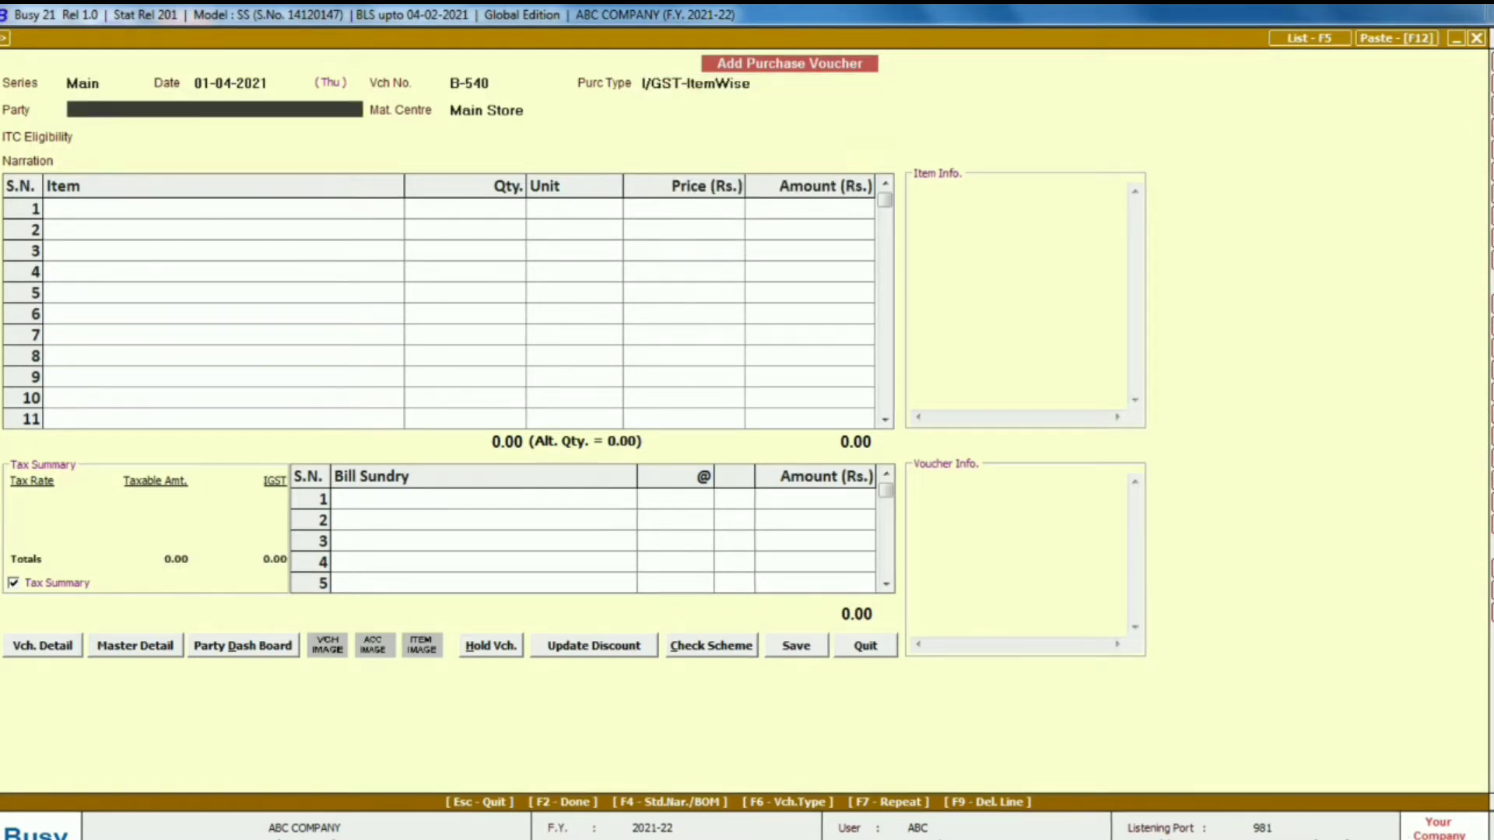
- Select PREM ENTERPRISES as the voucher's party and accept Main Store as the material centre
key("space")
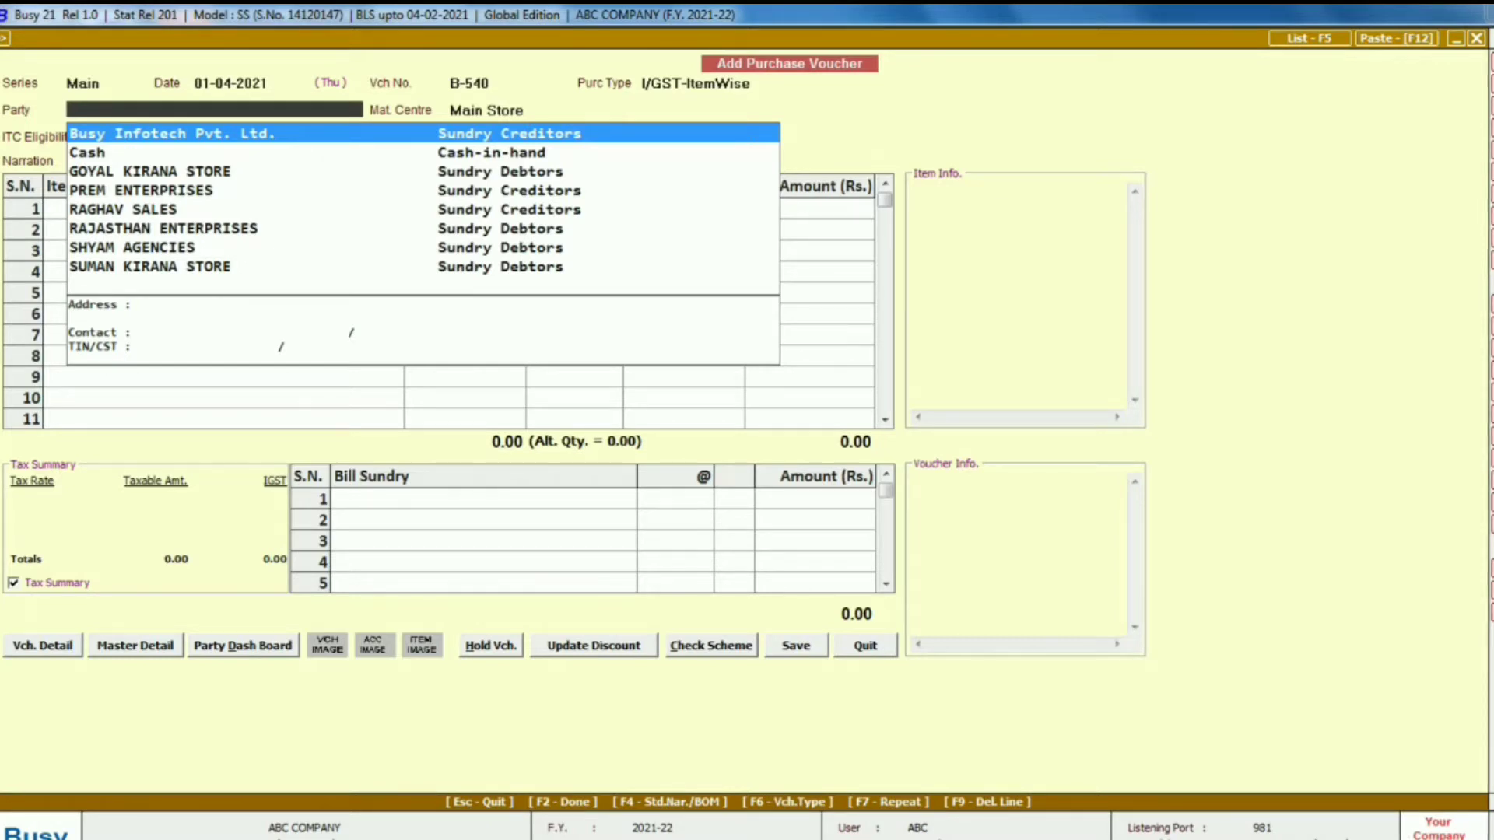
type("PRE")
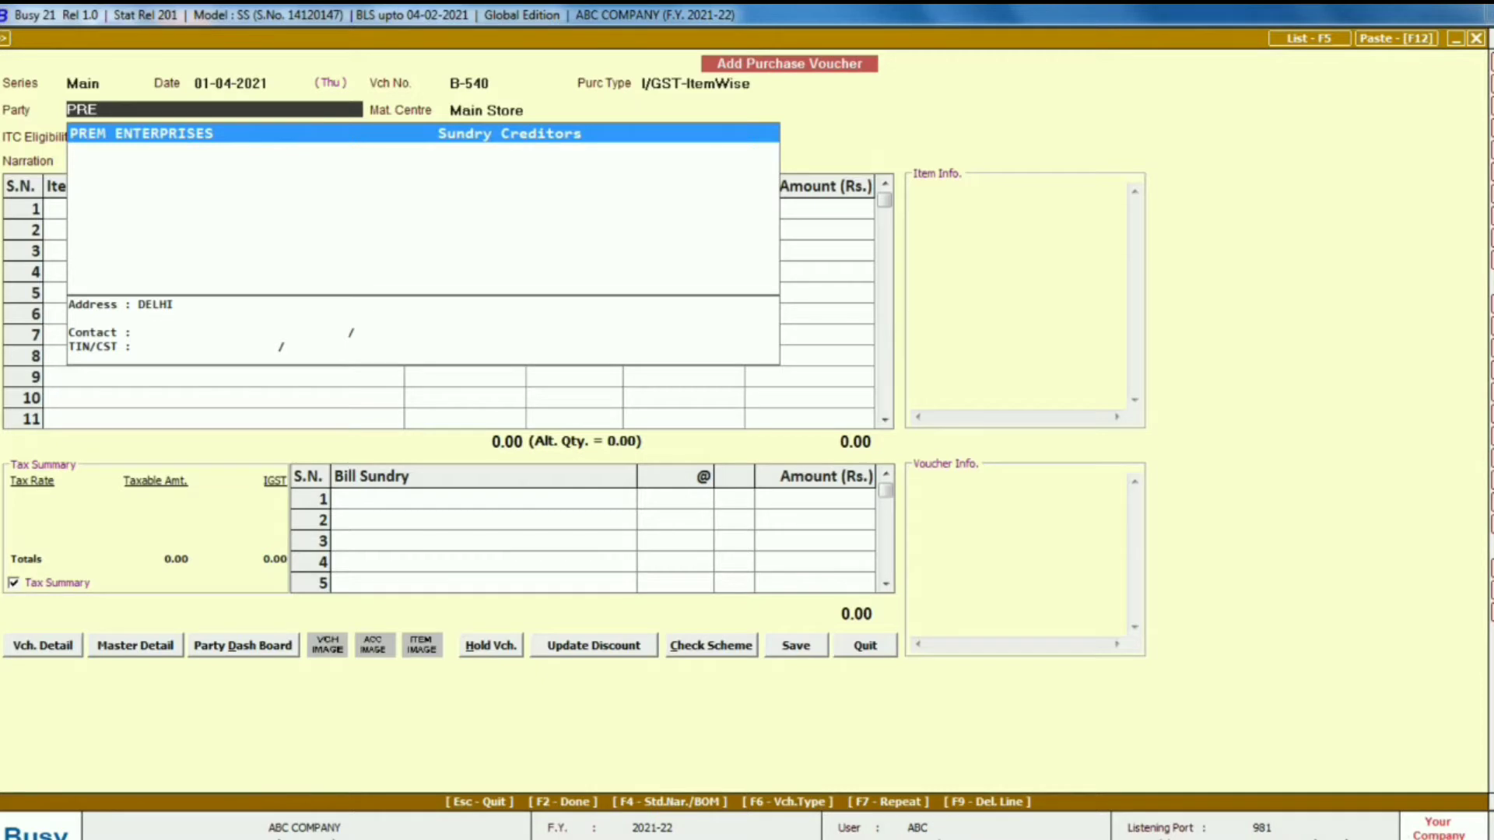
key("Return")
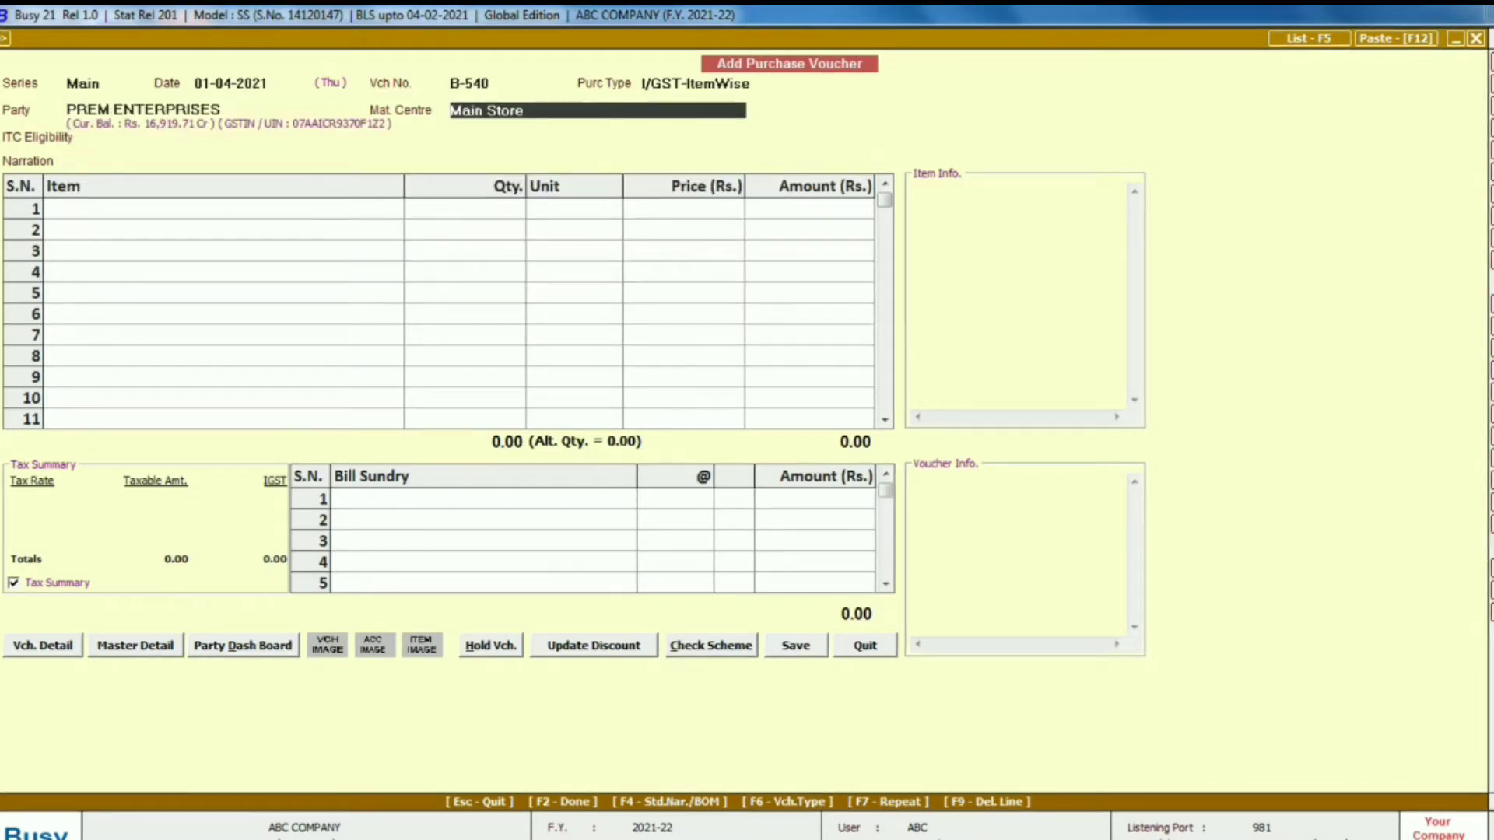
key("Return")
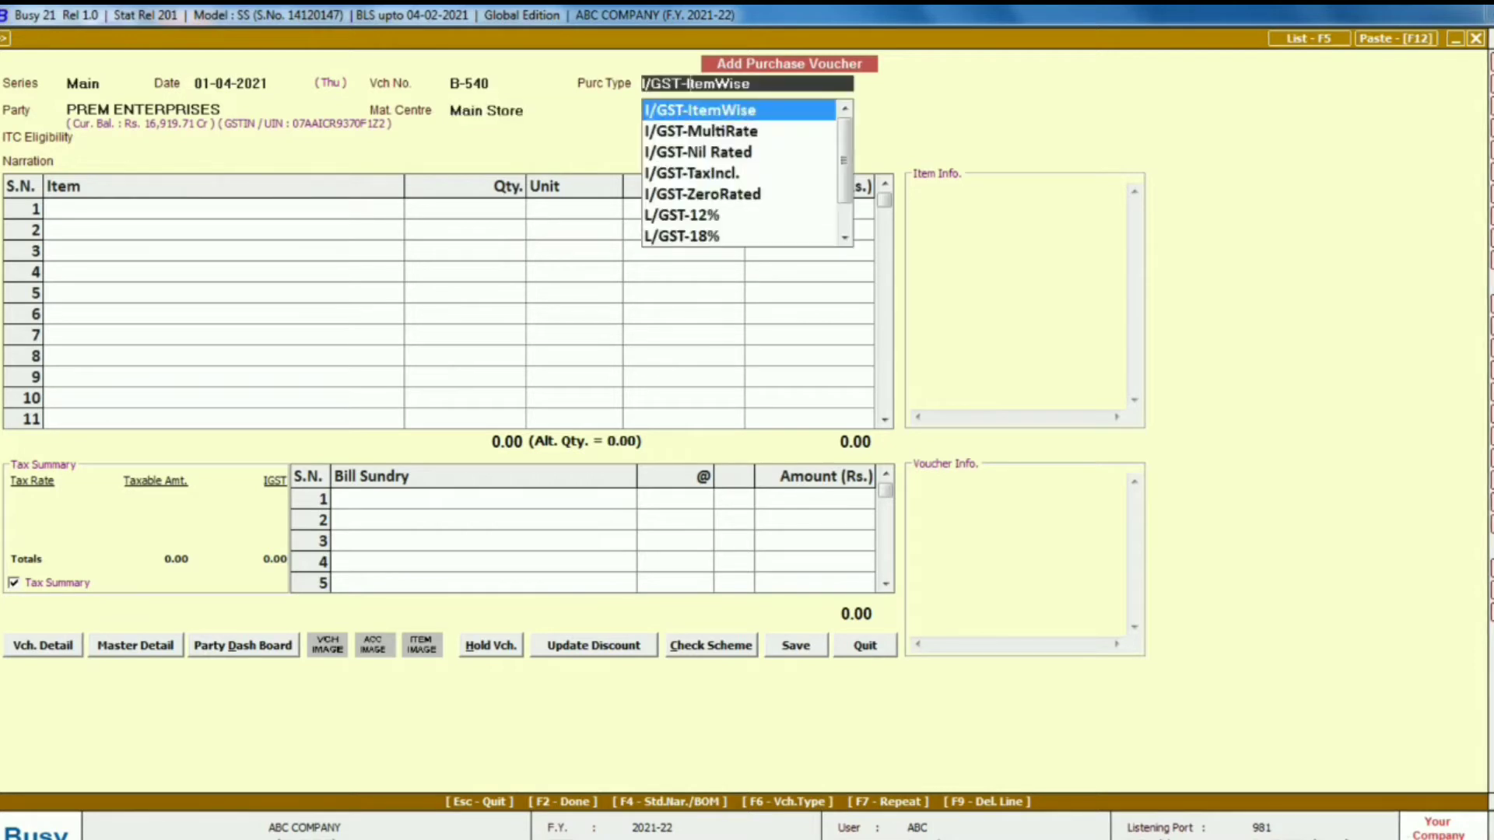
- Change the voucher's purchase type to L/GST-ItemWise
key("Up")
key("Up")
key("Up")
key("Up")
key("Up")
key("Up")
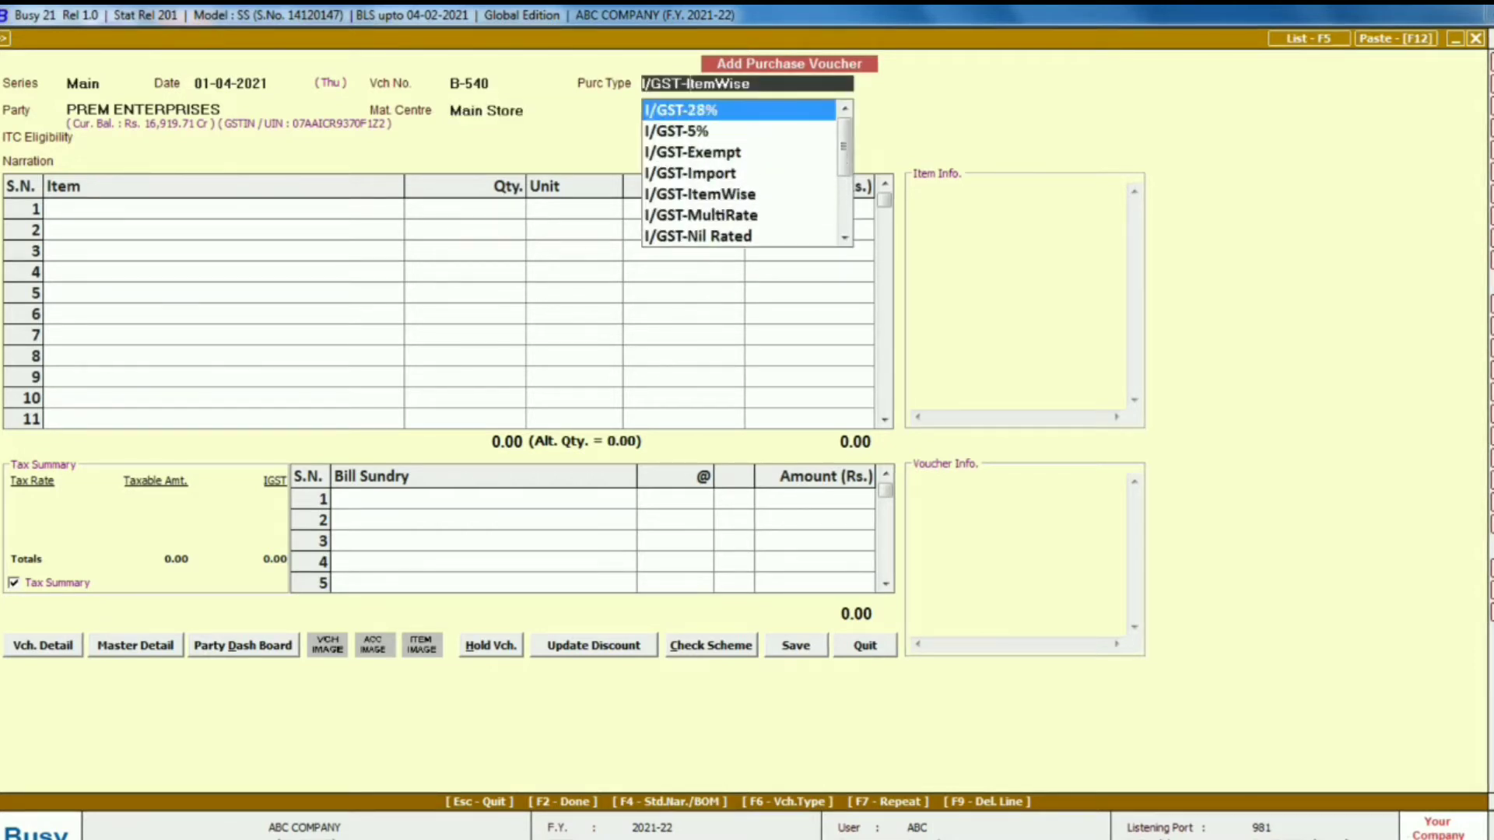
key("Down")
key("Down")
key("Down")
key("Down")
key("Down")
key("Down")
key("Down")
key("Down")
key("Down")
key("Down")
key("Down")
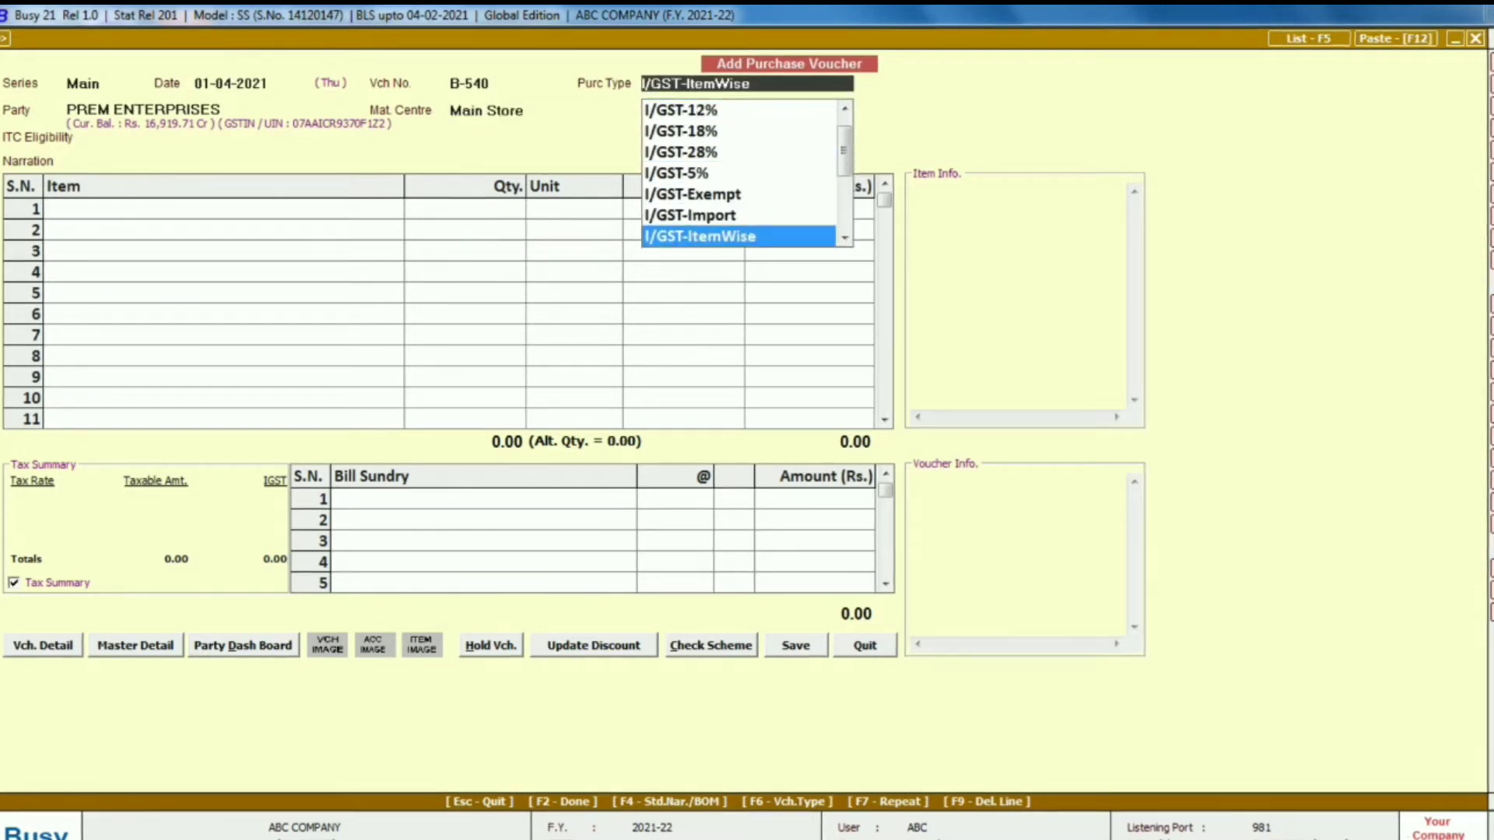
key("Down")
key("Down")
key("Up")
key("Up")
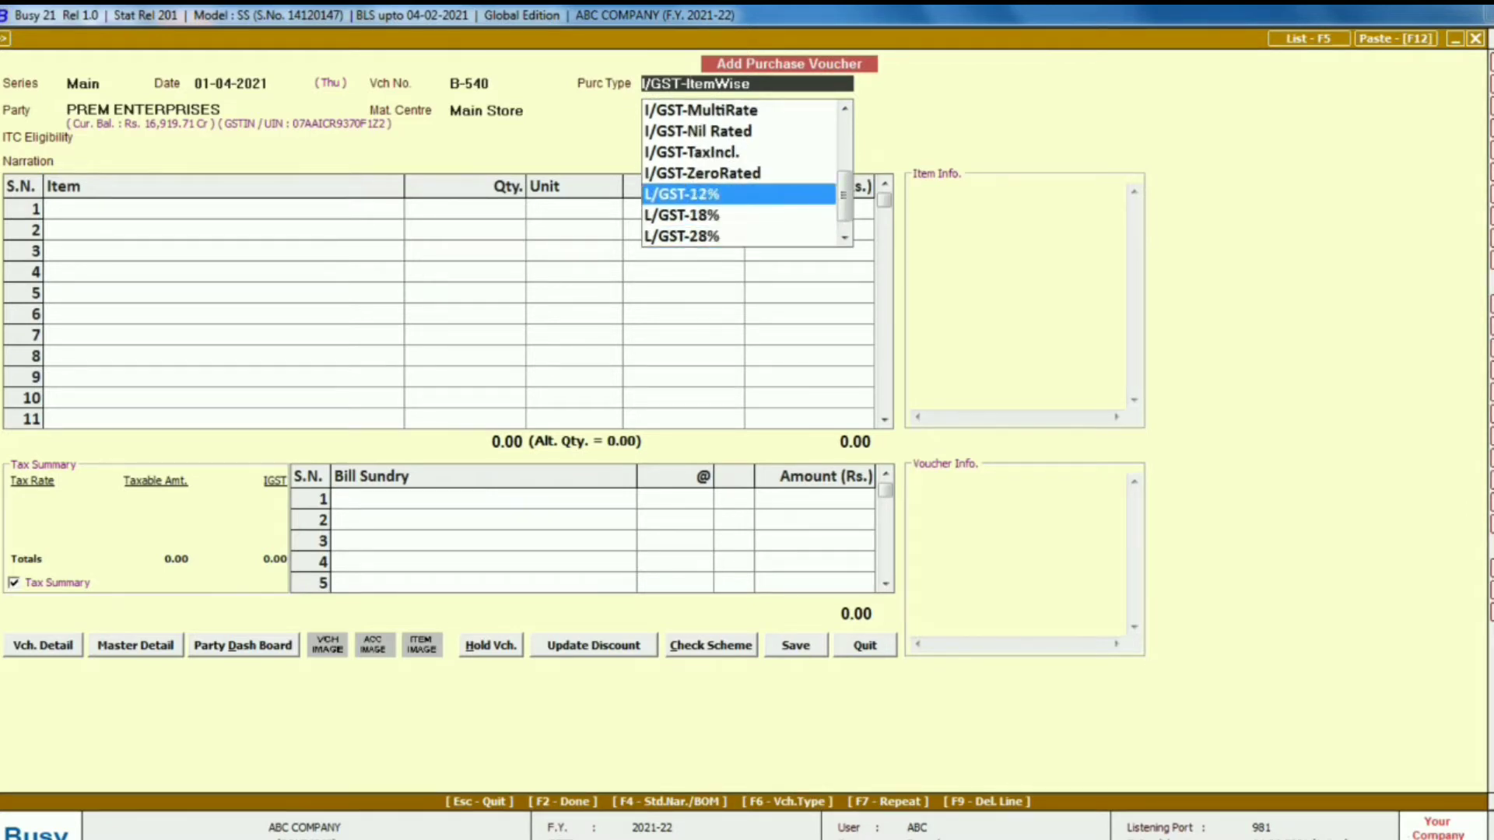
key("Down")
key("Down")
key("Down")
key("Down")
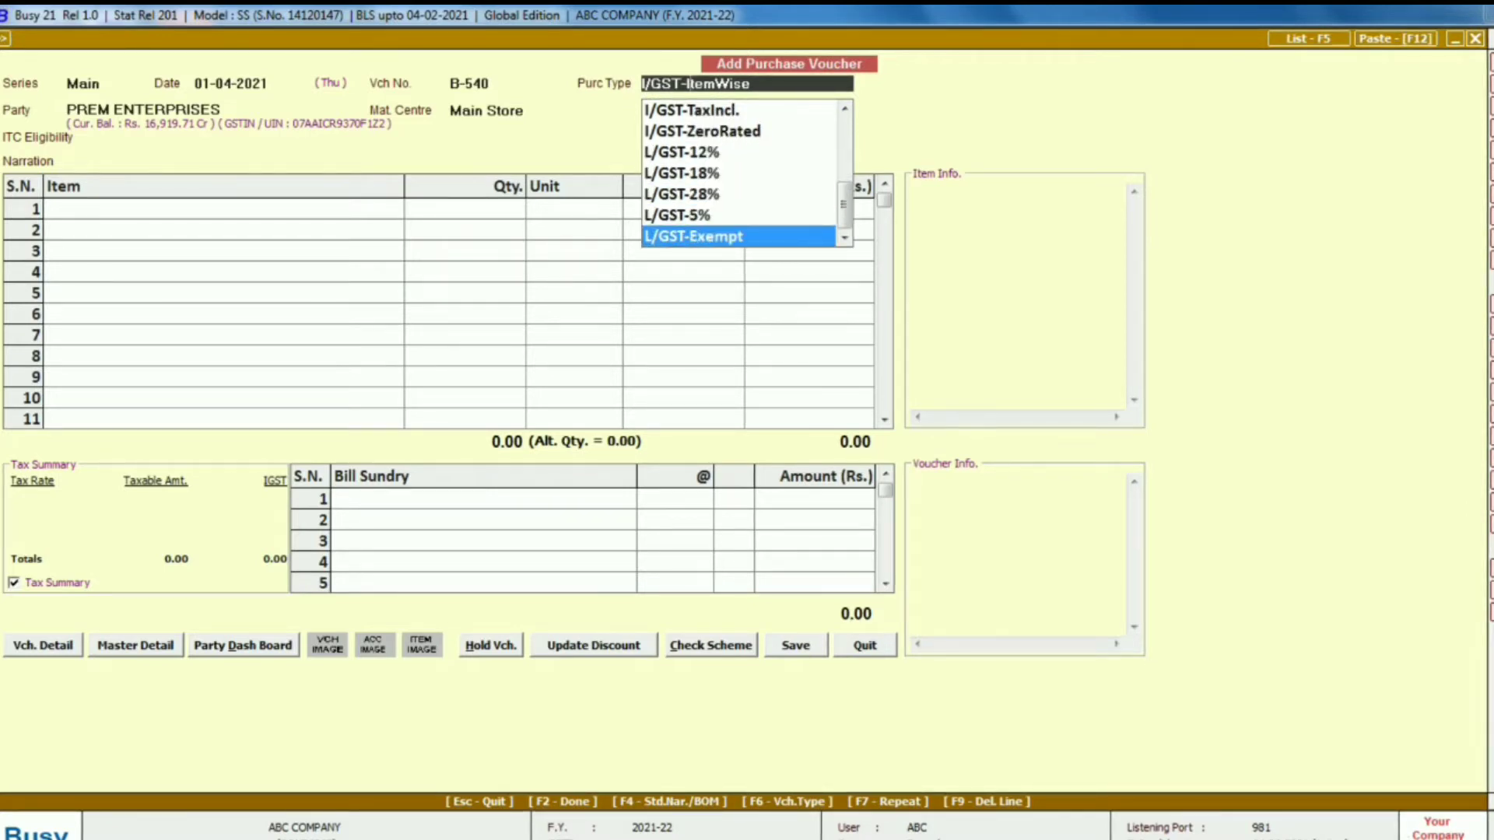
key("Down")
key("Down")
key("Up")
key("Return")
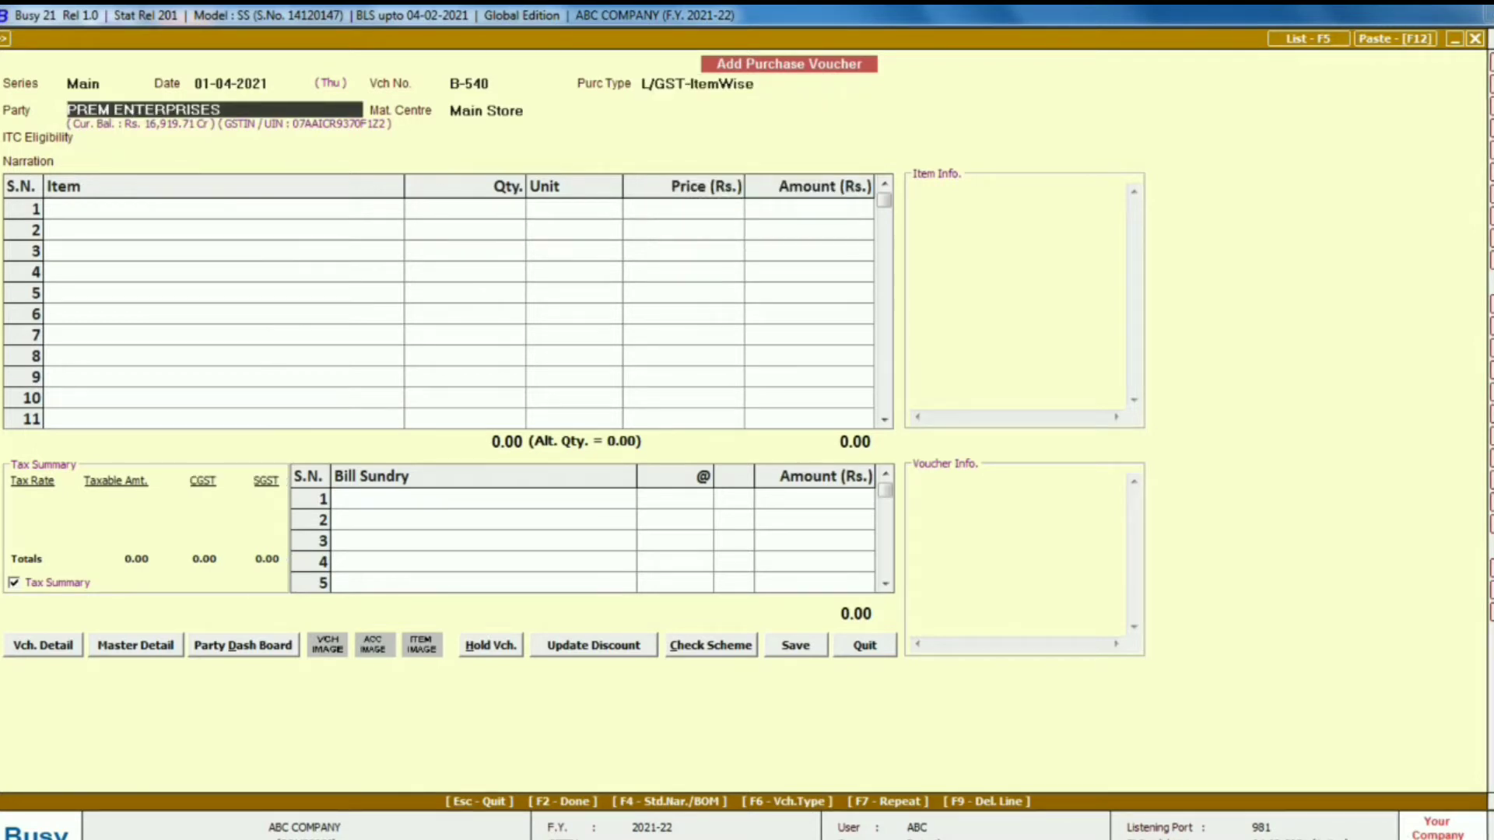
- Try to reselect PREM ENTERPRISES as the party under L/GST-ItemWise, declining to continue with a local transaction for an out-of-state party
type("PRE")
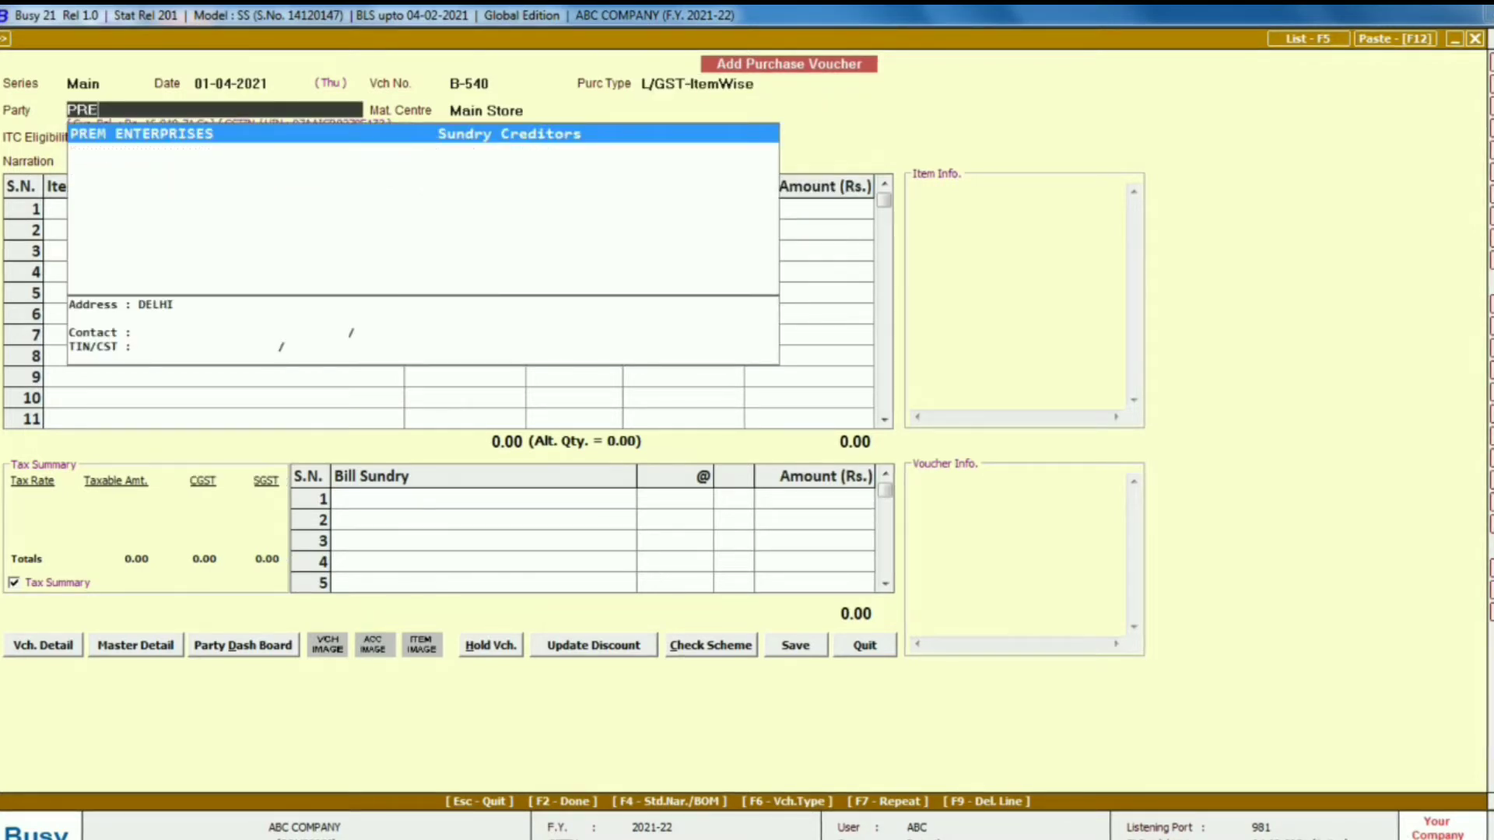
key("Return")
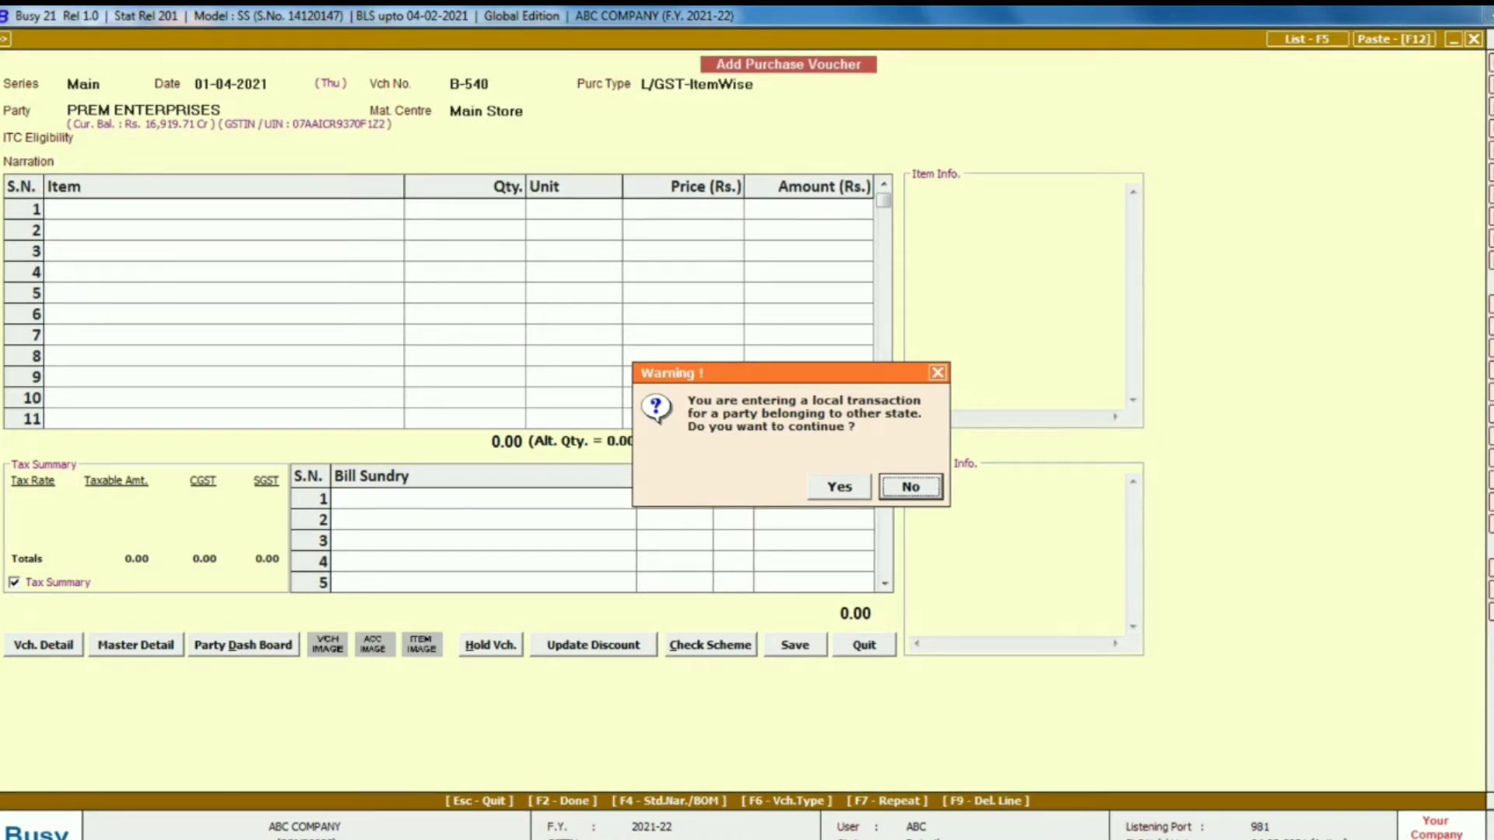
key("Return")
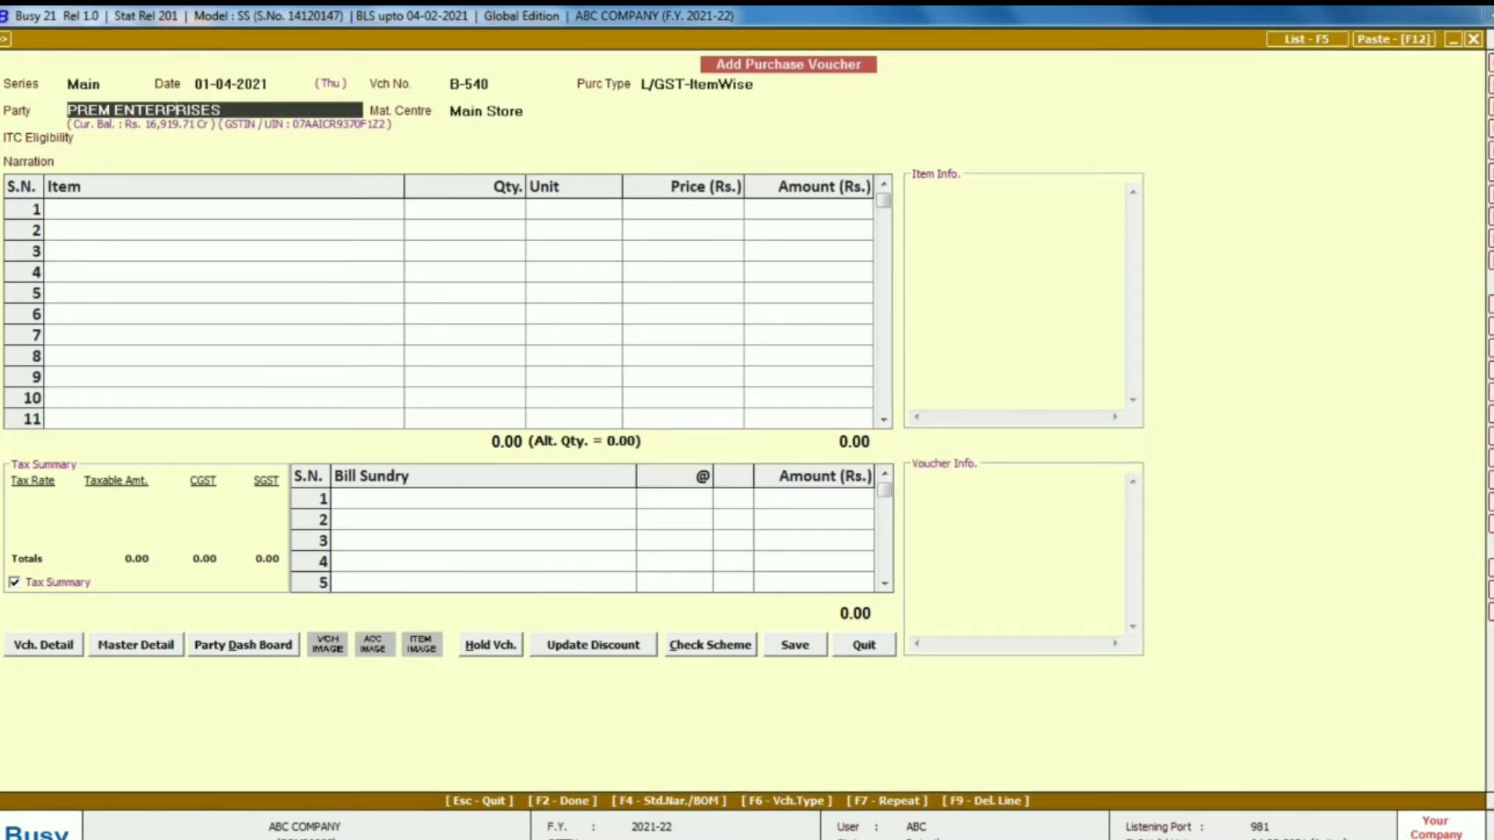
key("Return")
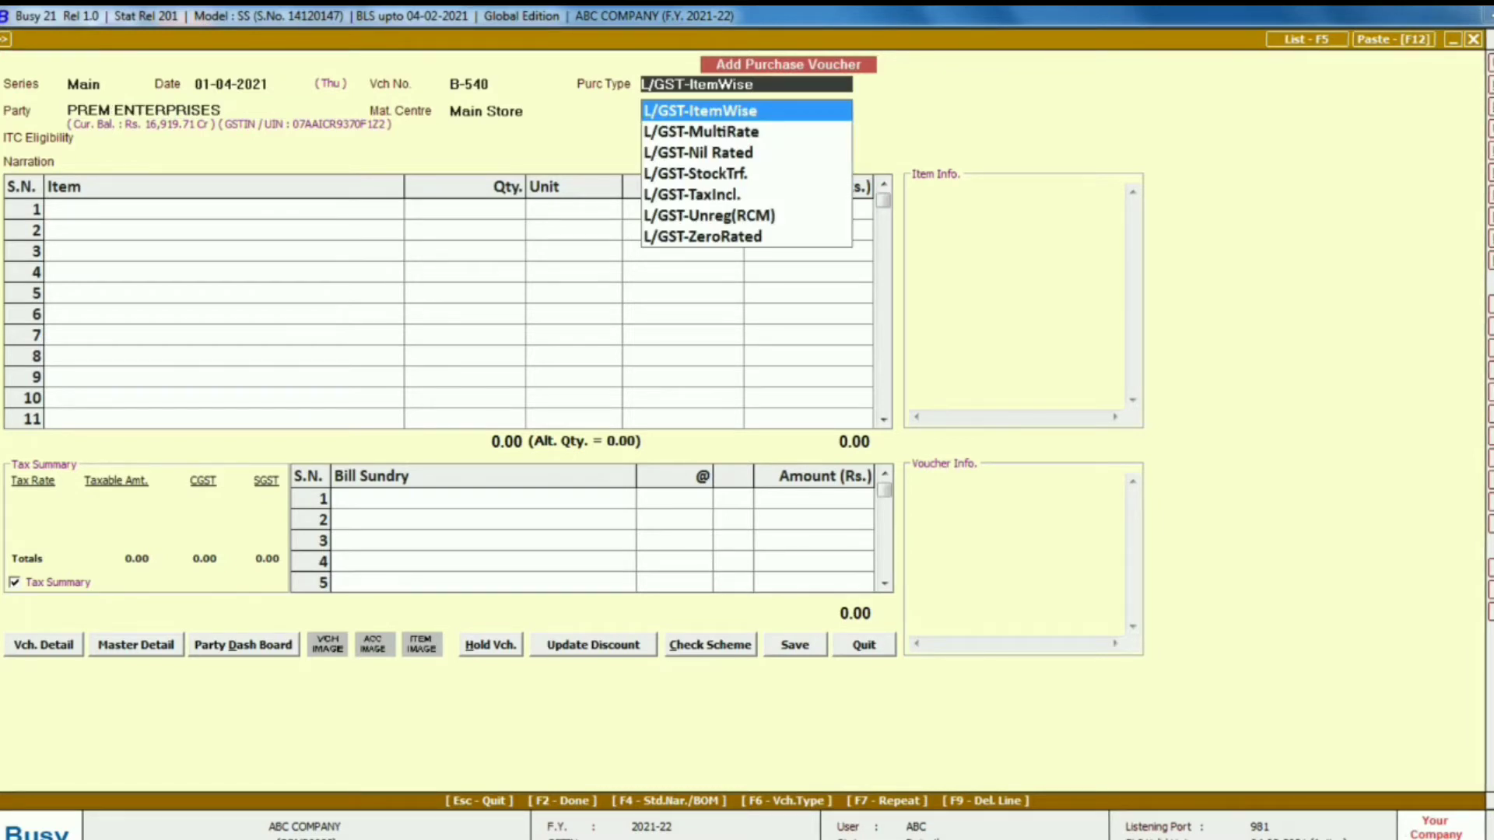
key("Return")
- Open the account master of PREM ENTERPRISES for modification and check its address, state, dealer type, filing frequency and GSTIN
left_click(133, 110)
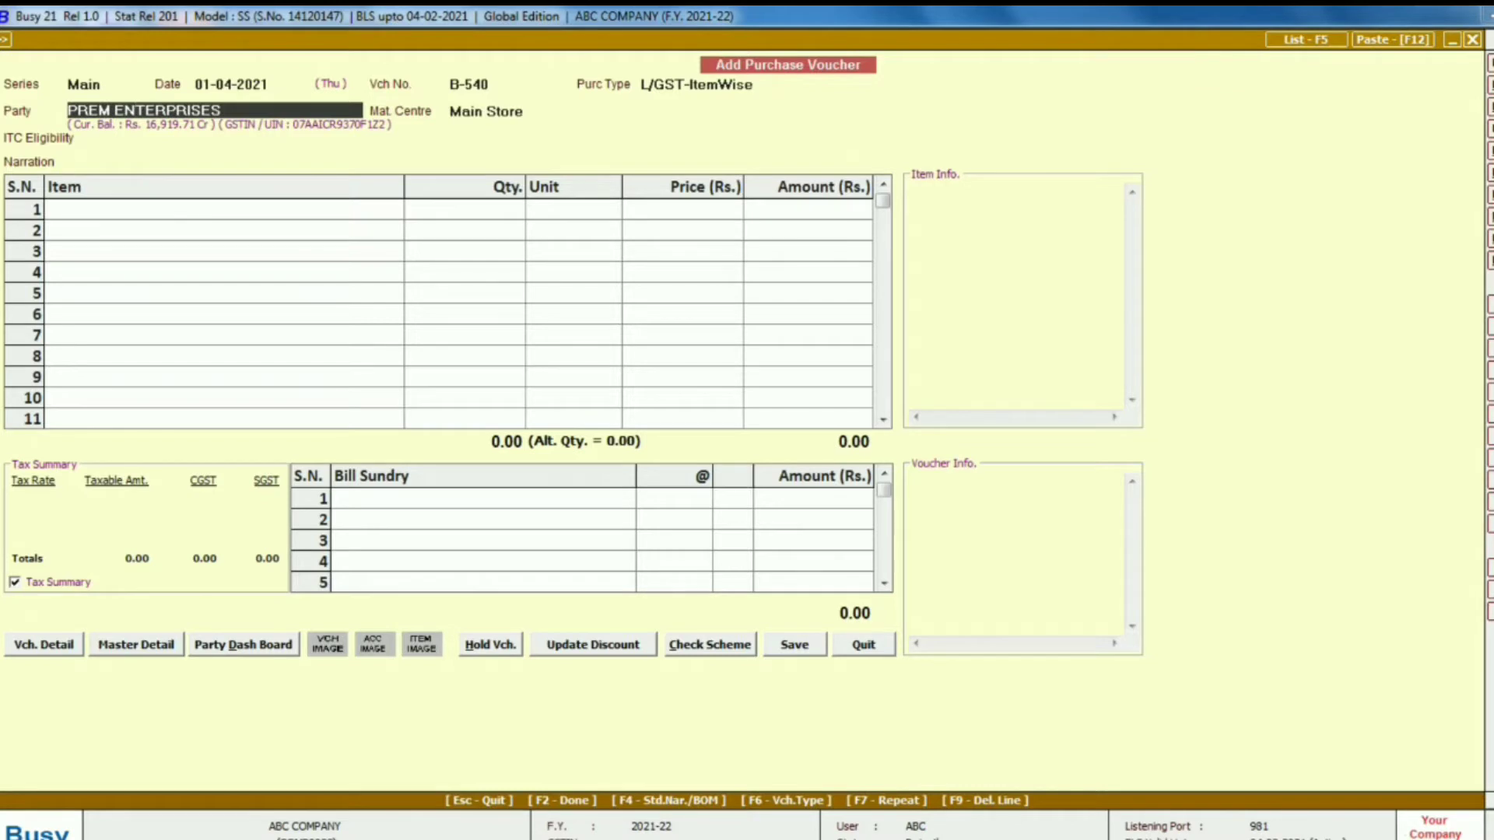
key("alt+m")
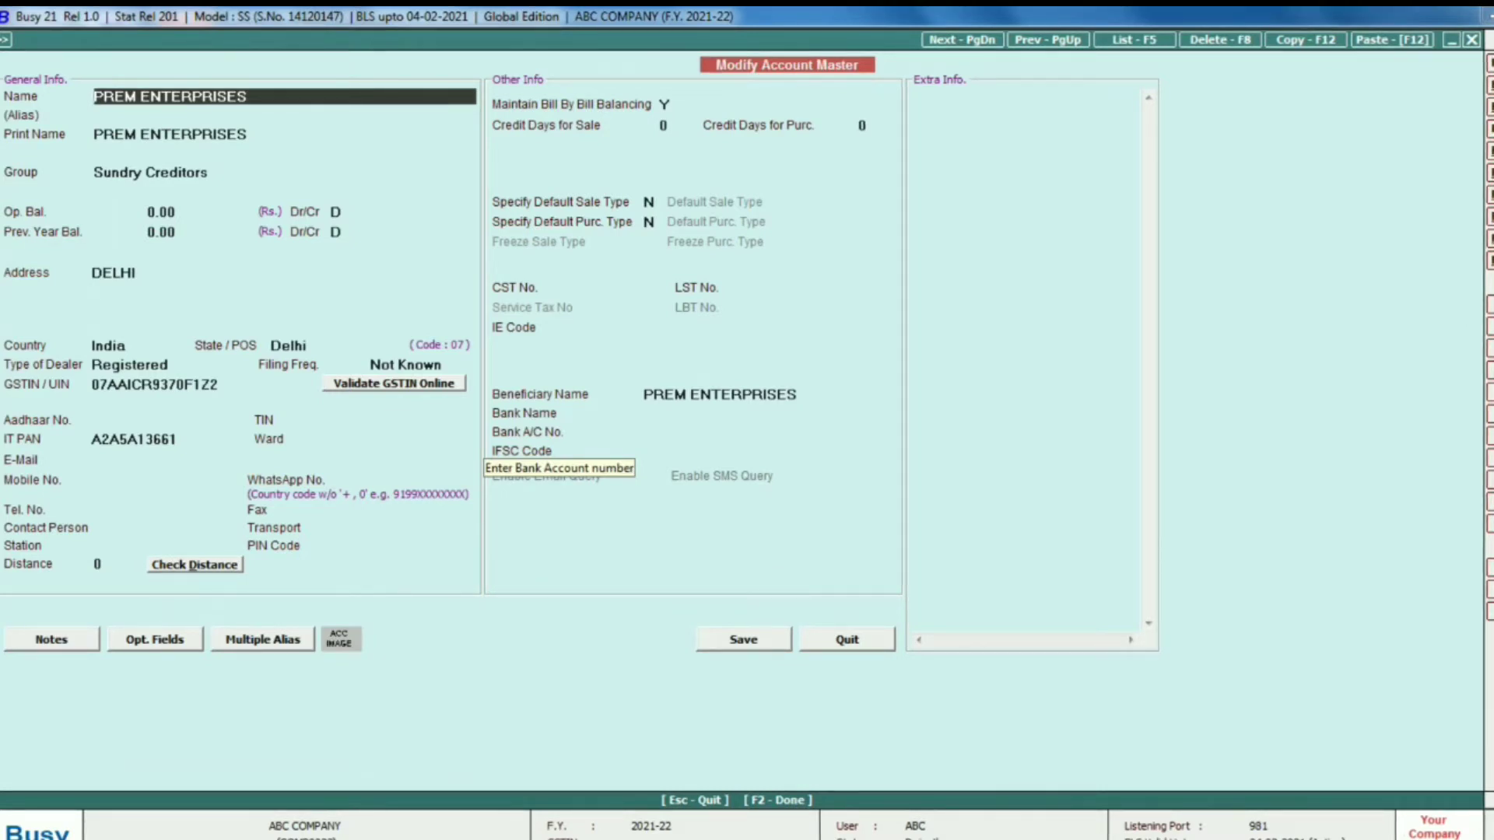
key("Return")
key("Return")
key("Return")
key("Return")
key("Return")
key("Return")
key("Return")
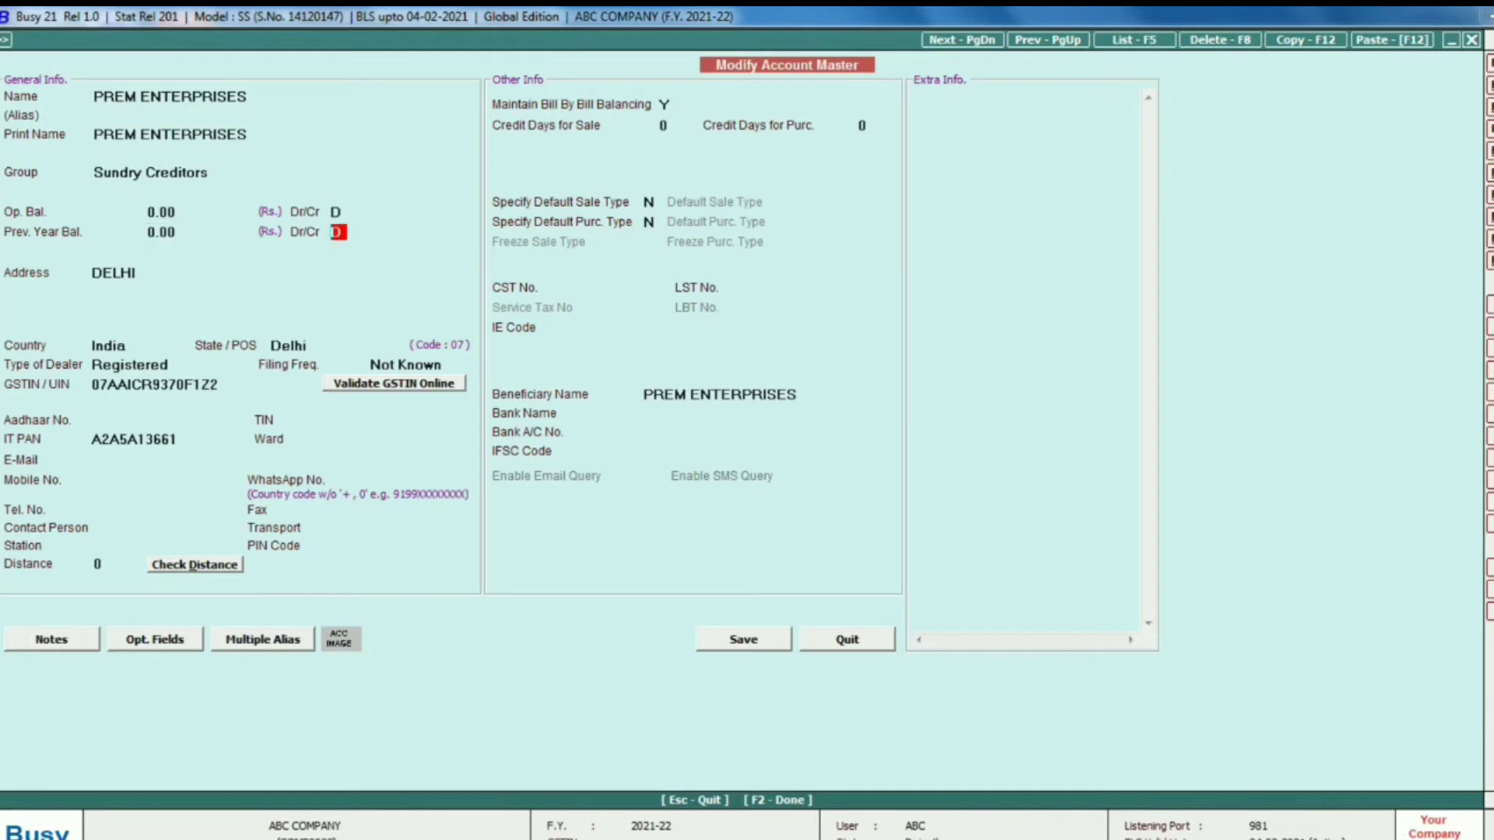
key("Return")
key("Return")
key("Return")
key("Return")
key("Return")
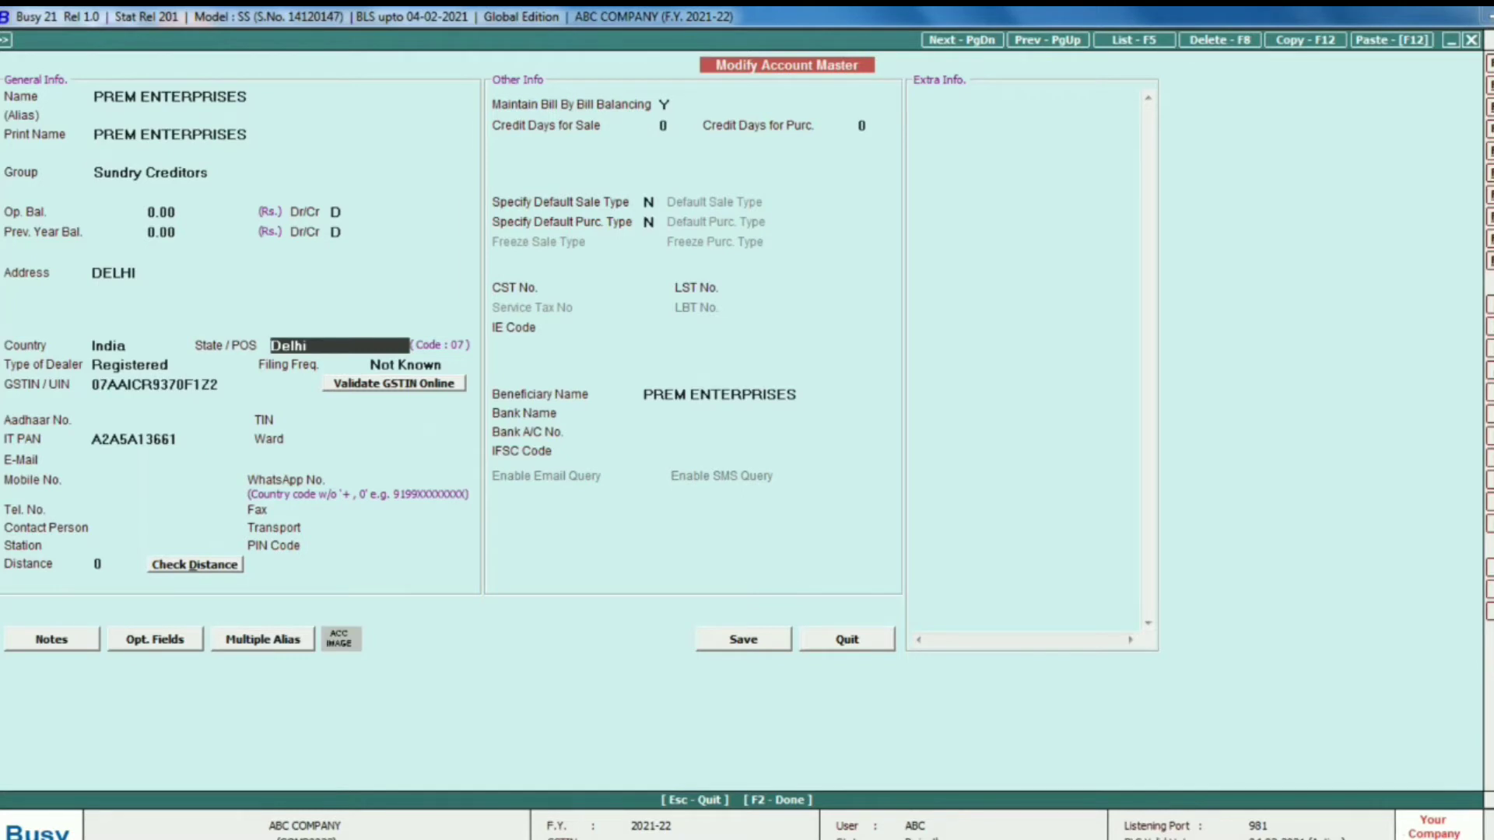
key("Return")
key("Return")
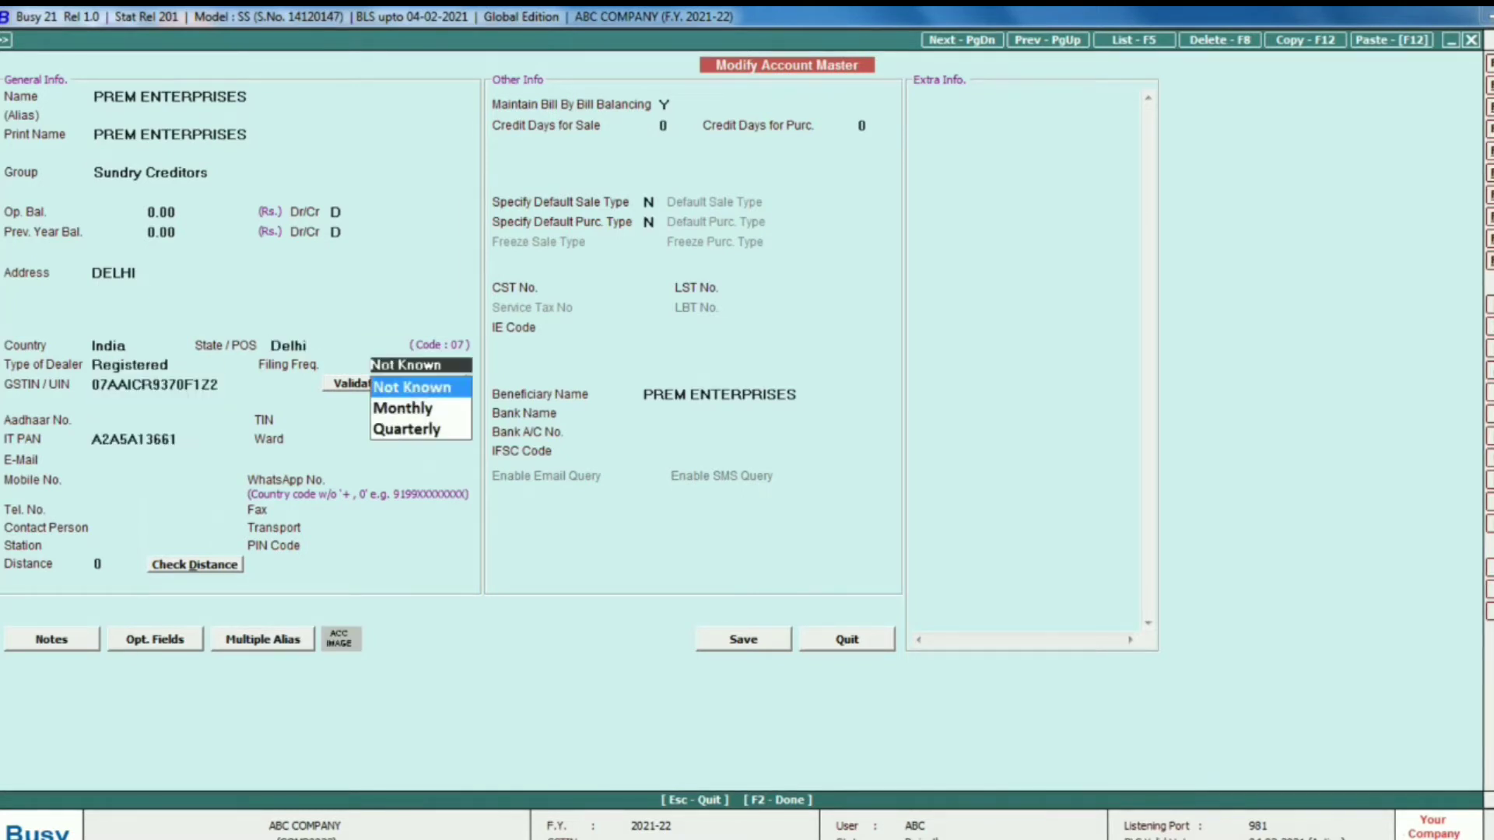
key("Return")
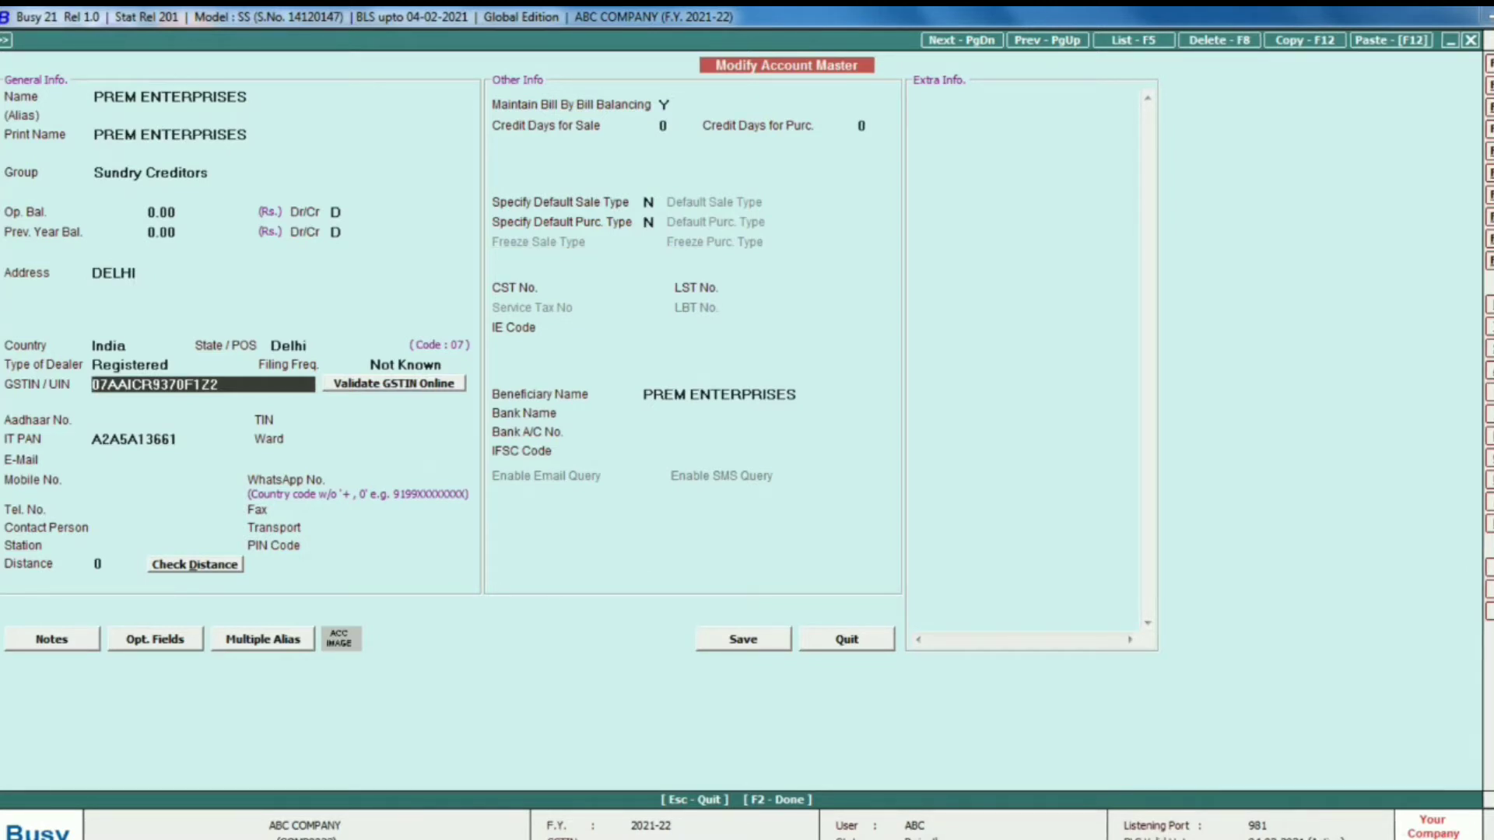
- Enable a default purchase type for PREM ENTERPRISES, set it to I/GST-ItemWise, and save the account master
left_click(651, 223)
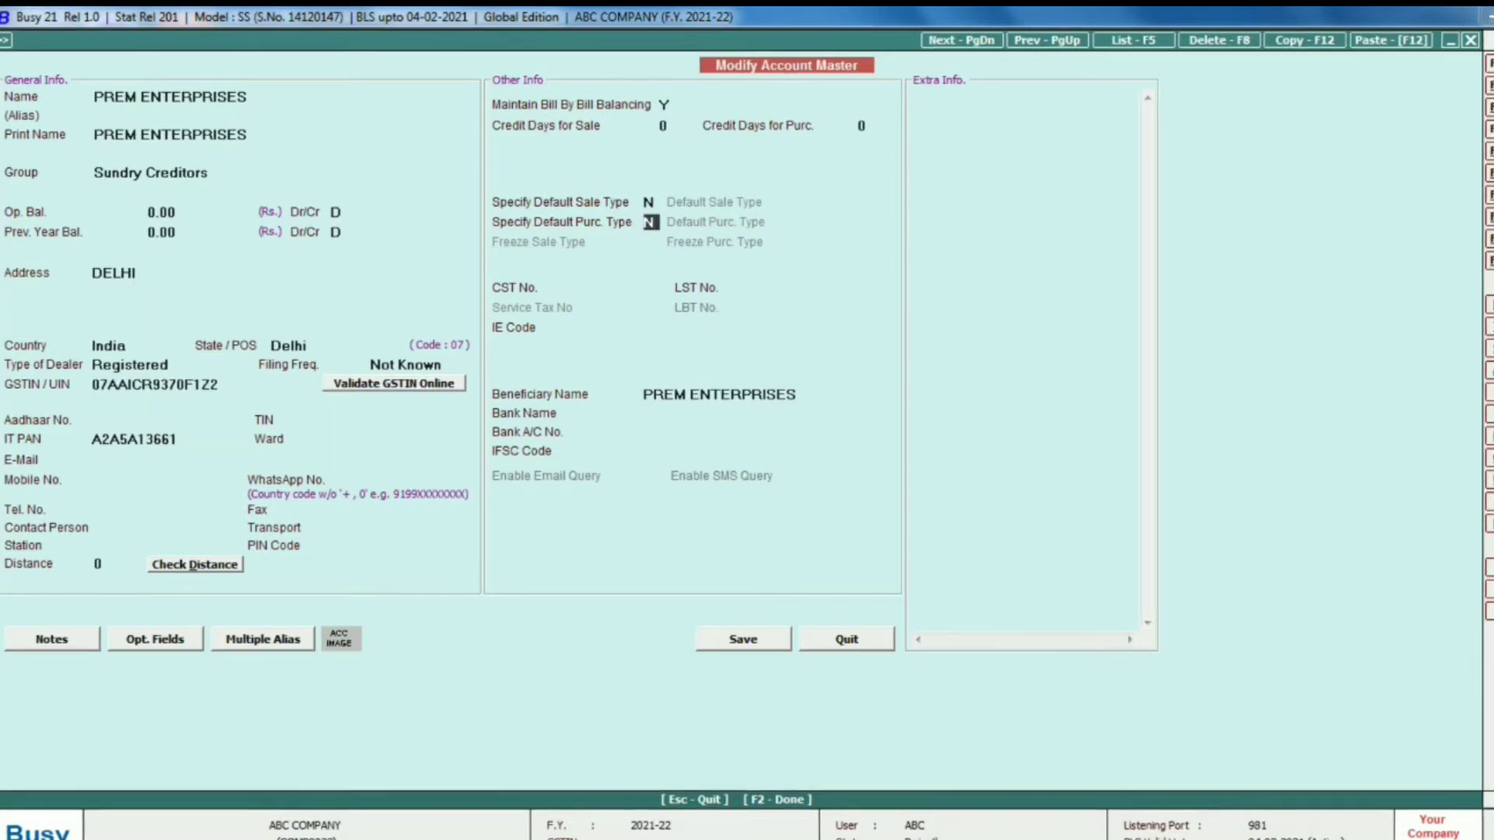
type("Y")
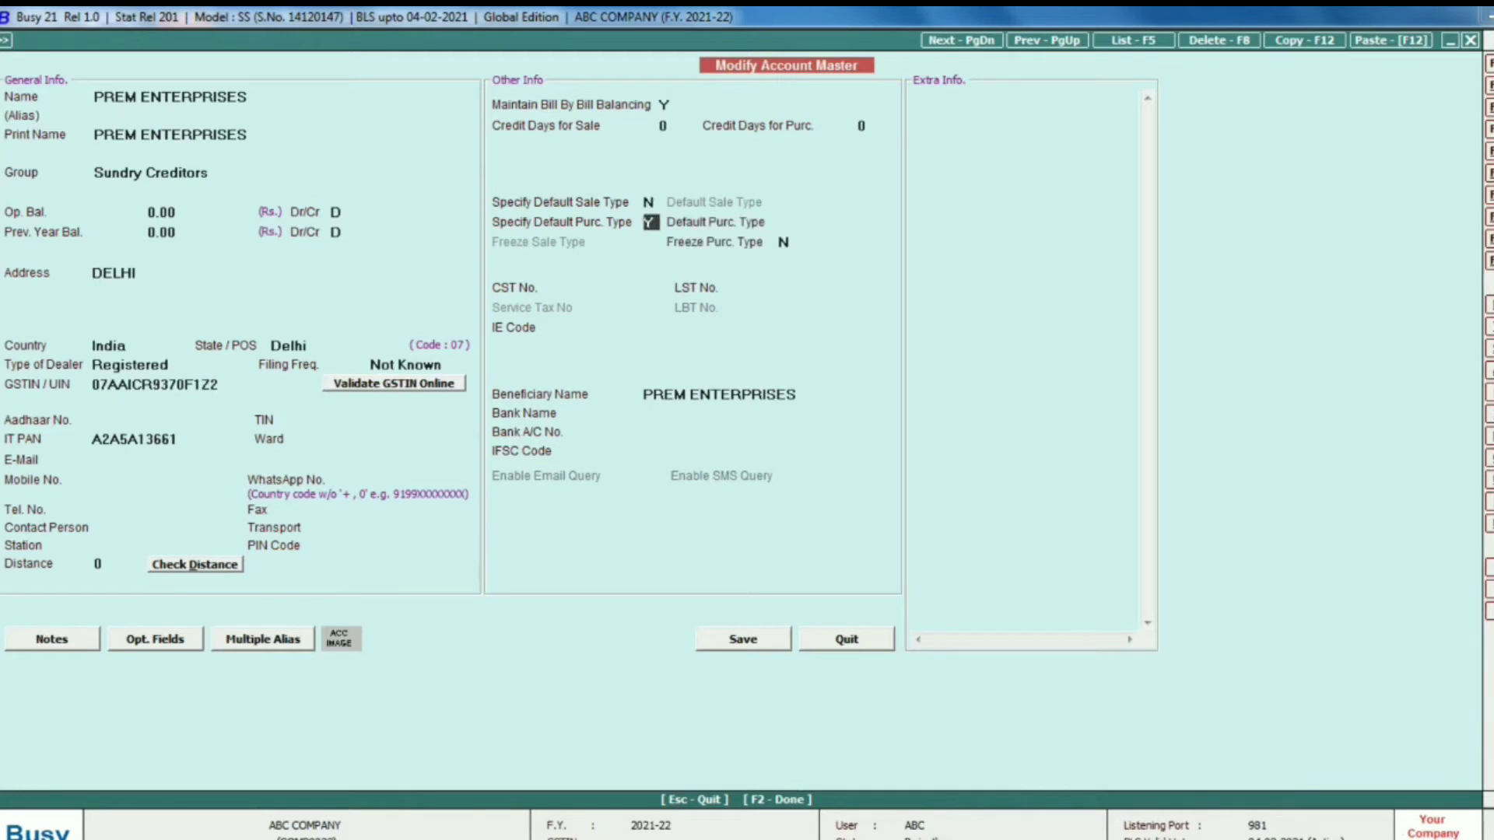
key("Return")
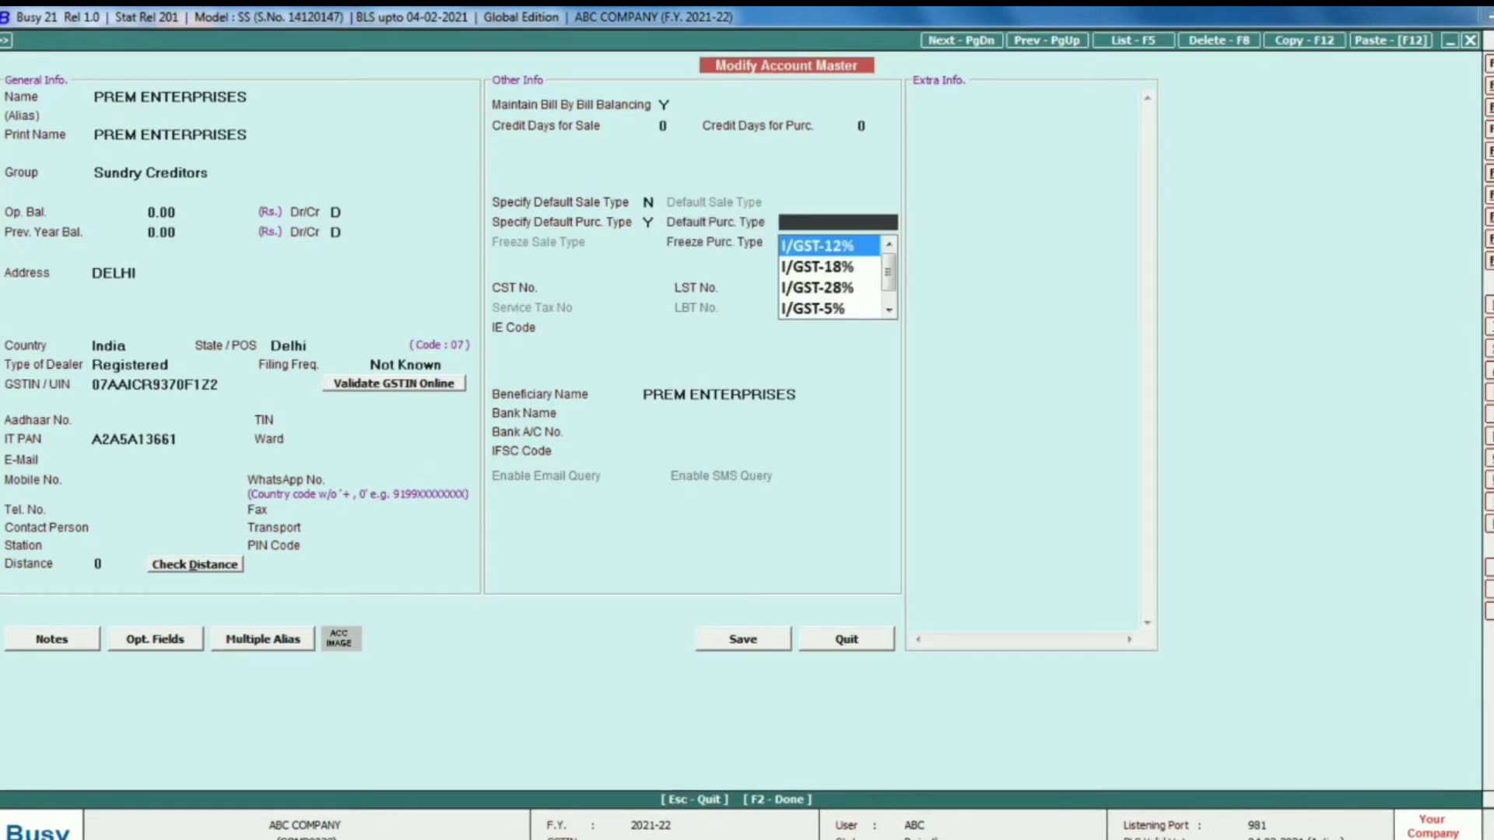
left_click_drag(888, 273, 889, 283)
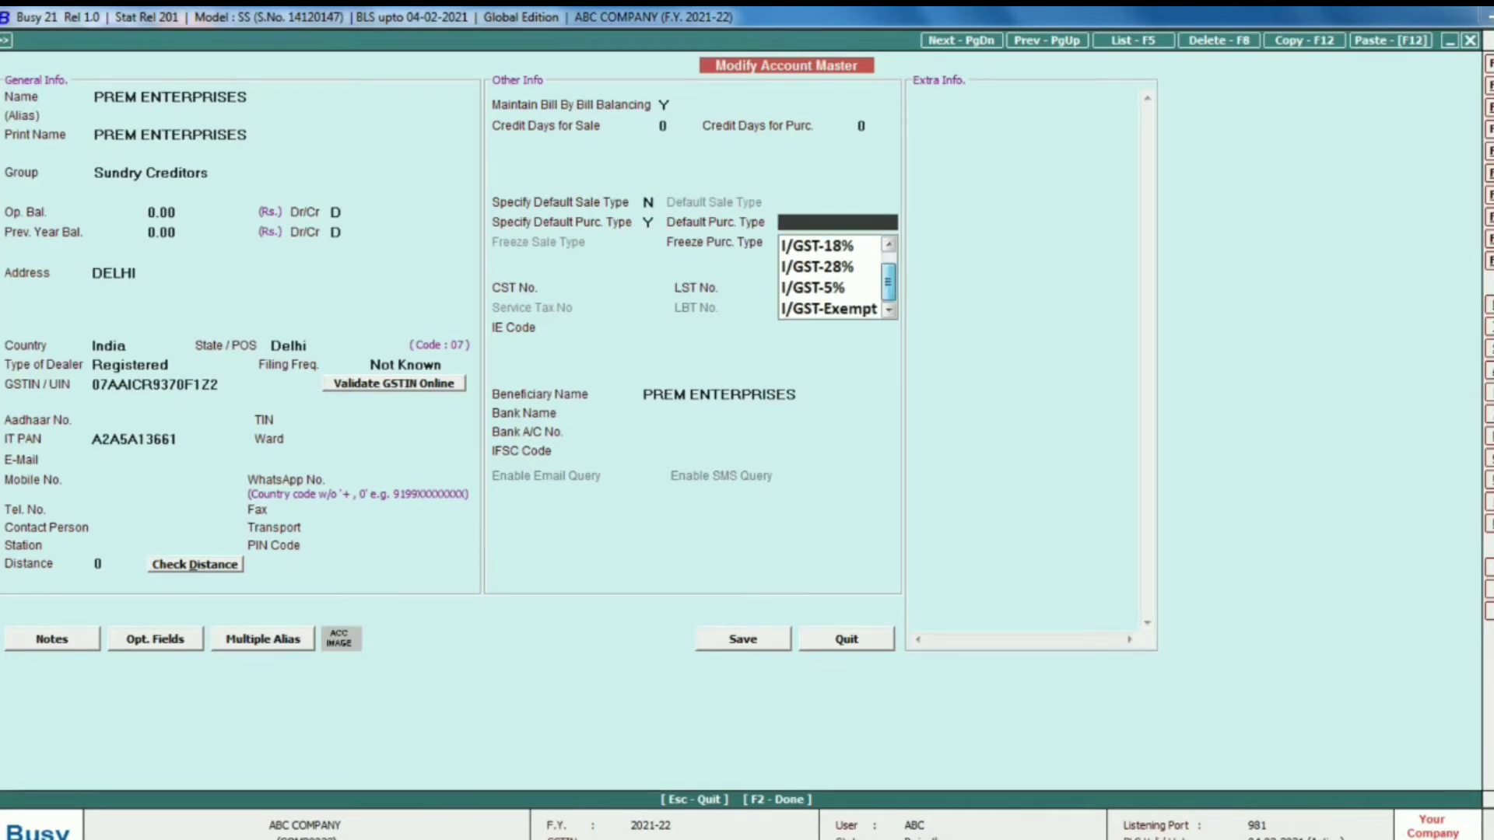
left_click(888, 244)
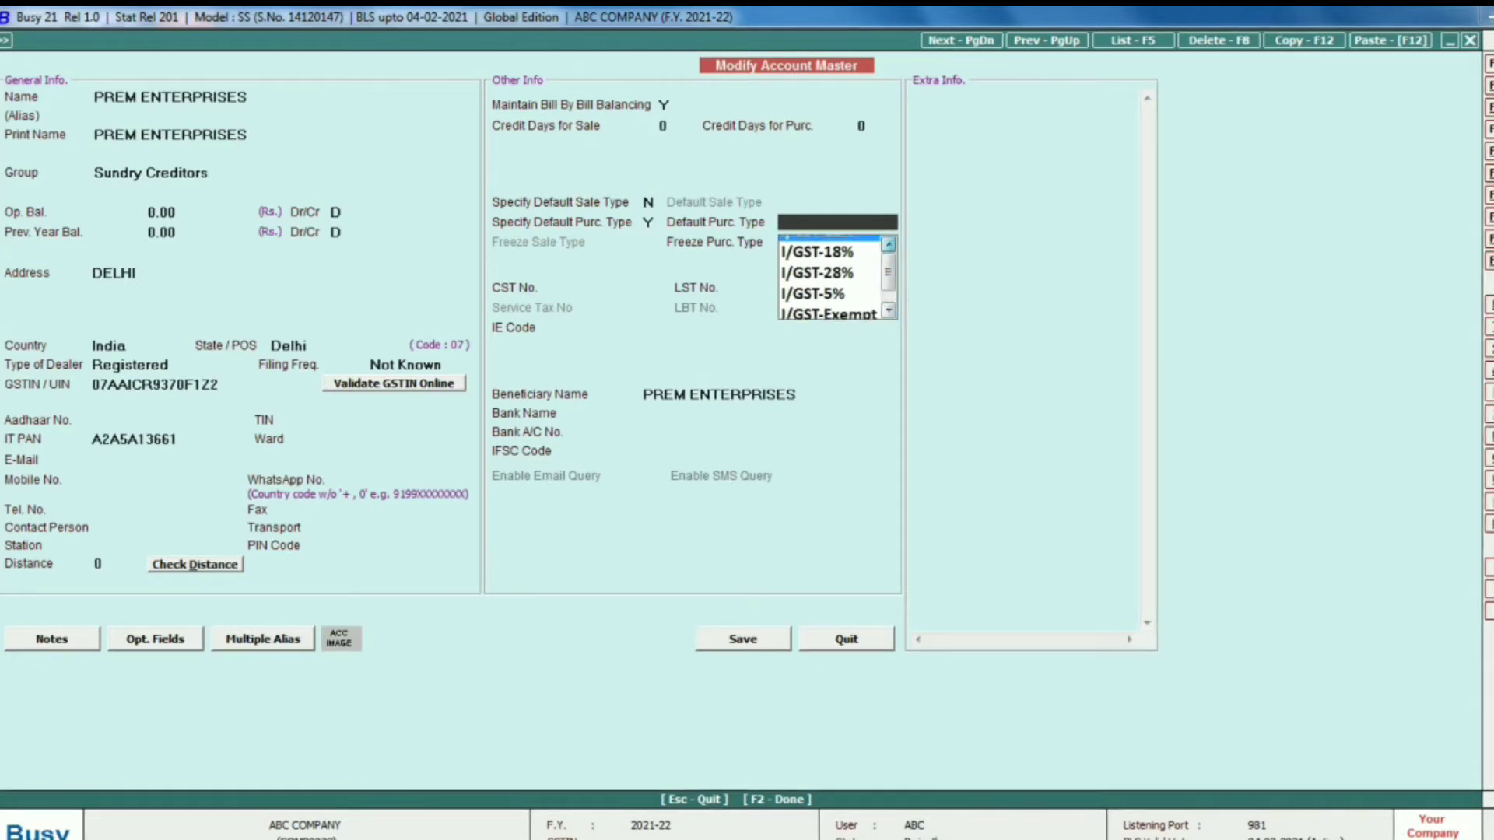
key("Down")
key("Down")
key("Down")
key("Down")
key("Down")
key("Down")
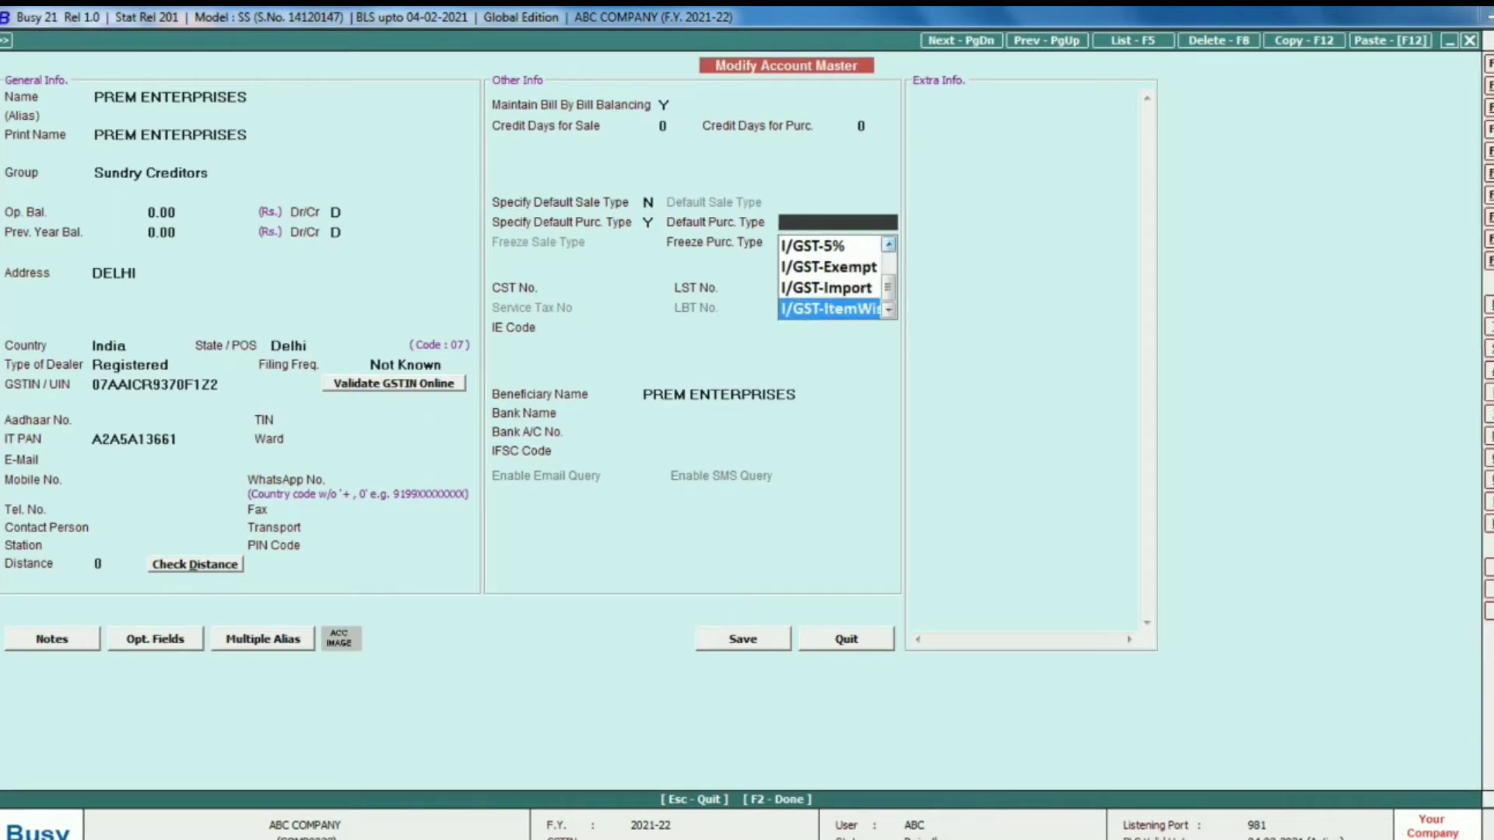
key("Return")
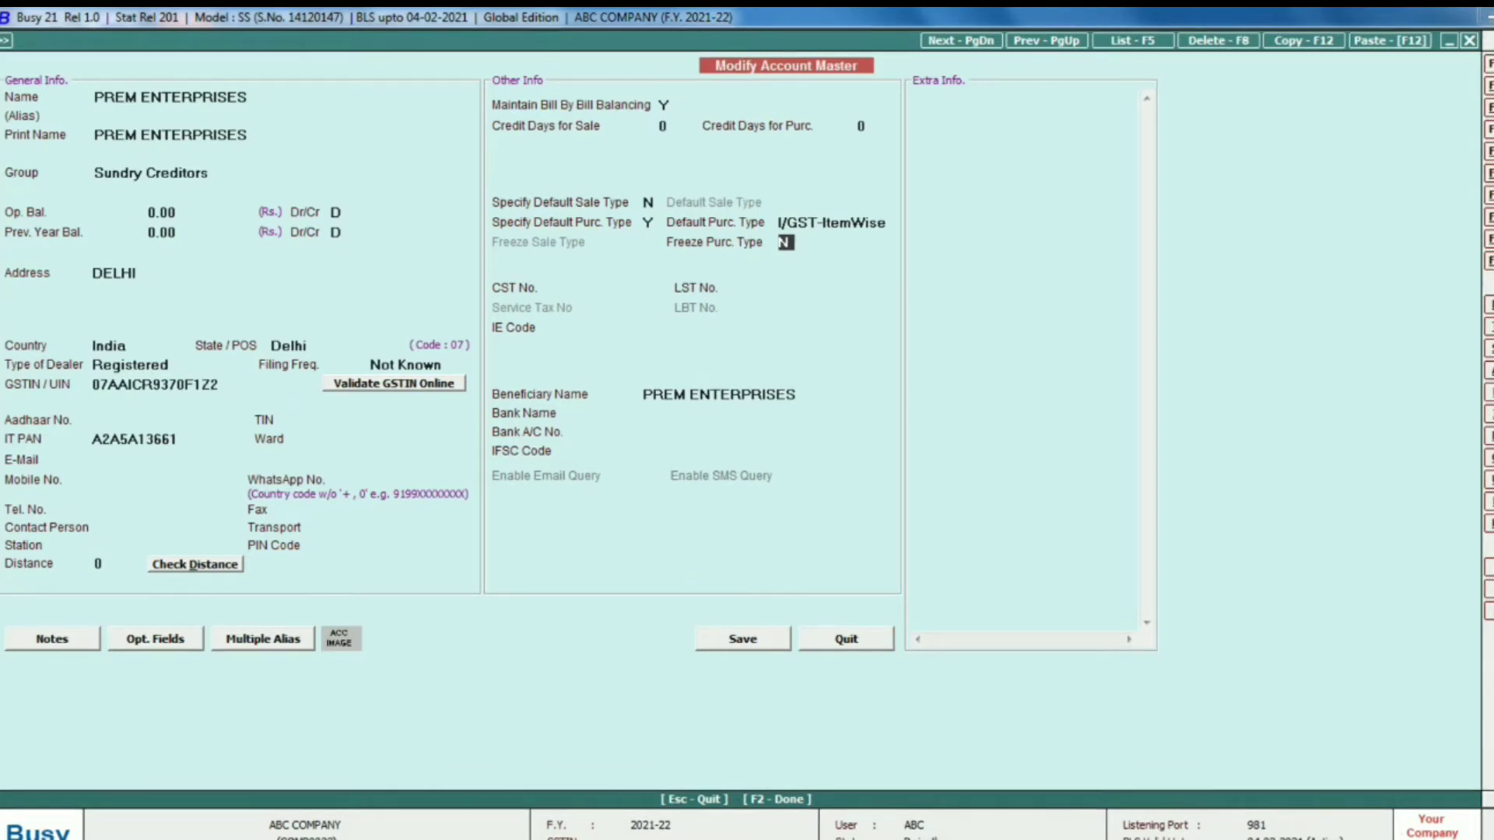
key("F2")
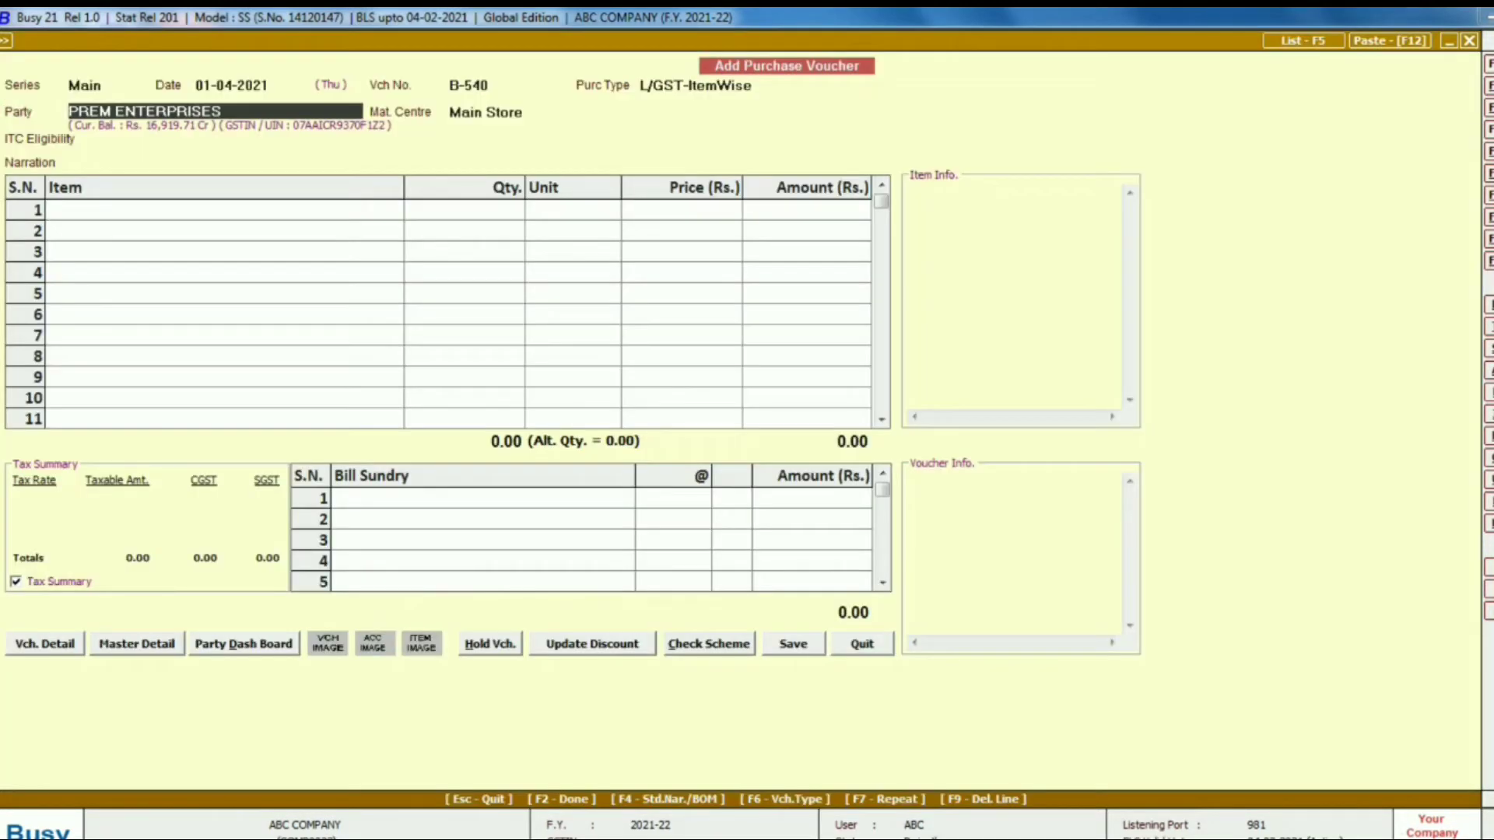
- Quit the open purchase voucher without saving it and start adding a new purchase voucher
key("Escape")
key("Return")
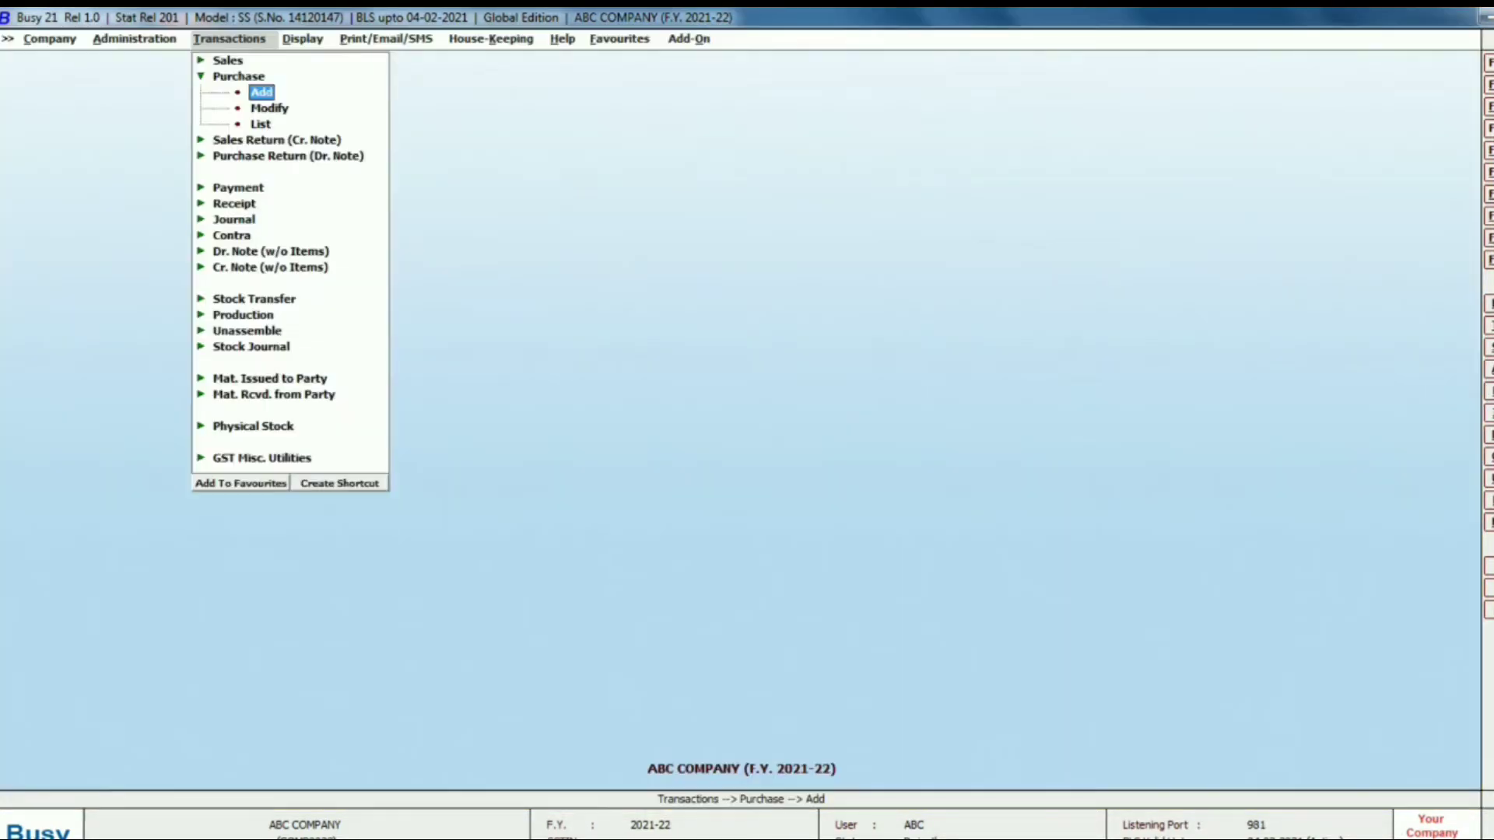
key("Return")
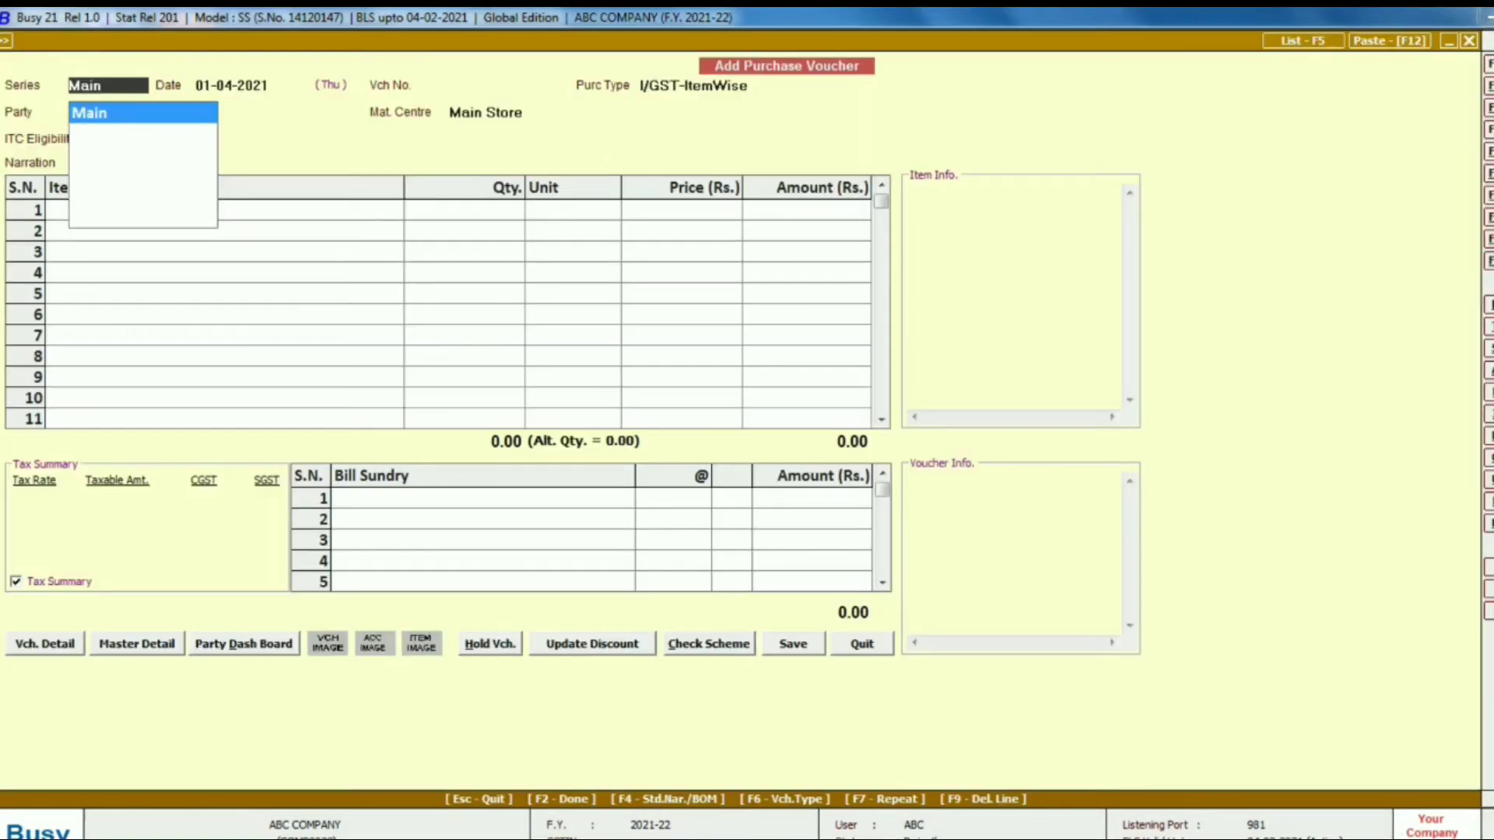
- Keep the series Main and the date 01-04-2021, and enter B-560 as the voucher number
key("Return")
key("Return")
type("B-560")
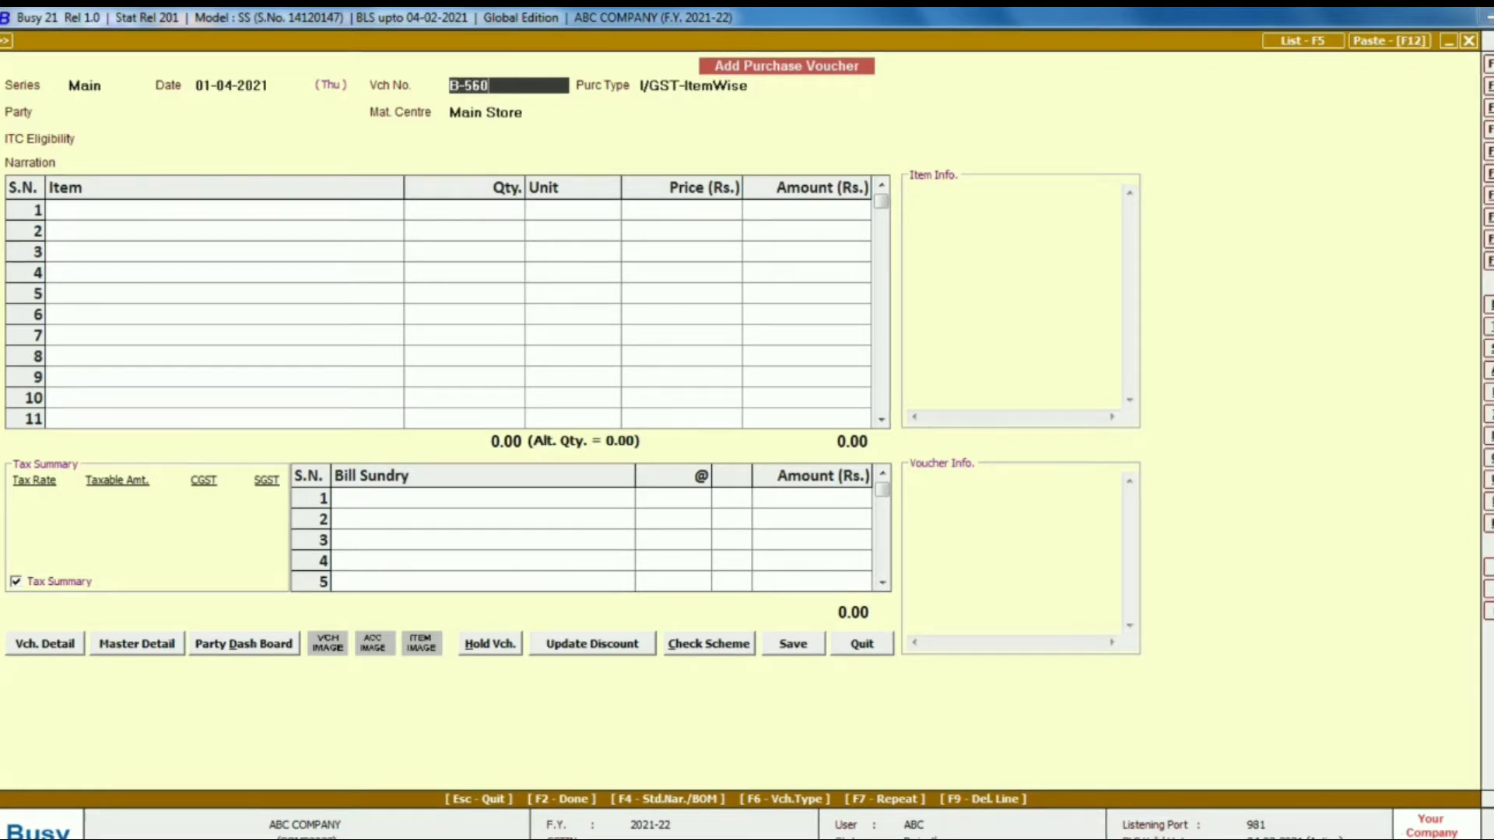
key("Return")
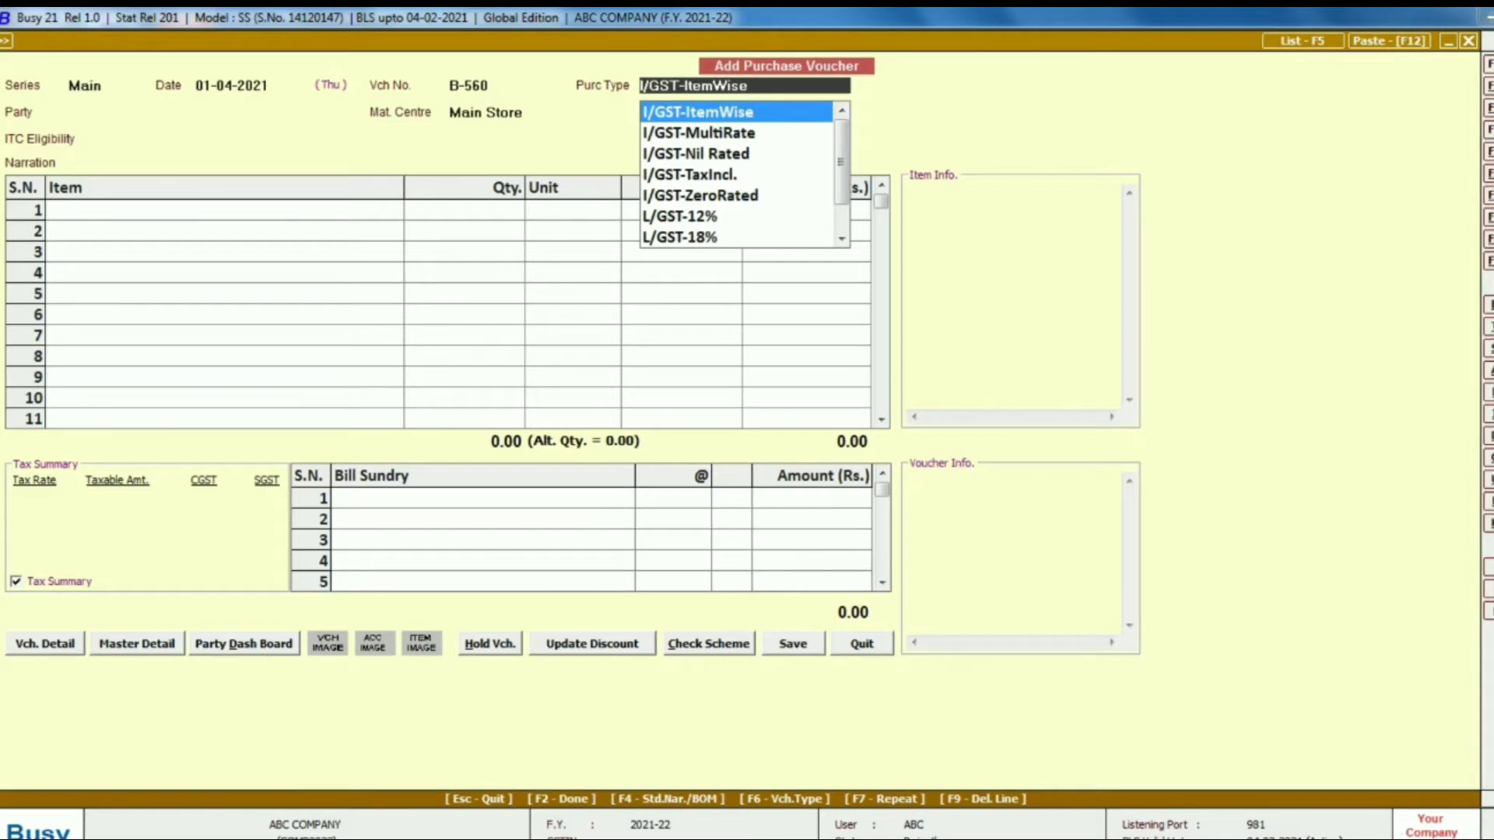
- Accept the purchase type I/GST-ItemWise, then choose PREM ENTERPRISES as the party with Main Store as the material centre
key("Return")
type("PREM")
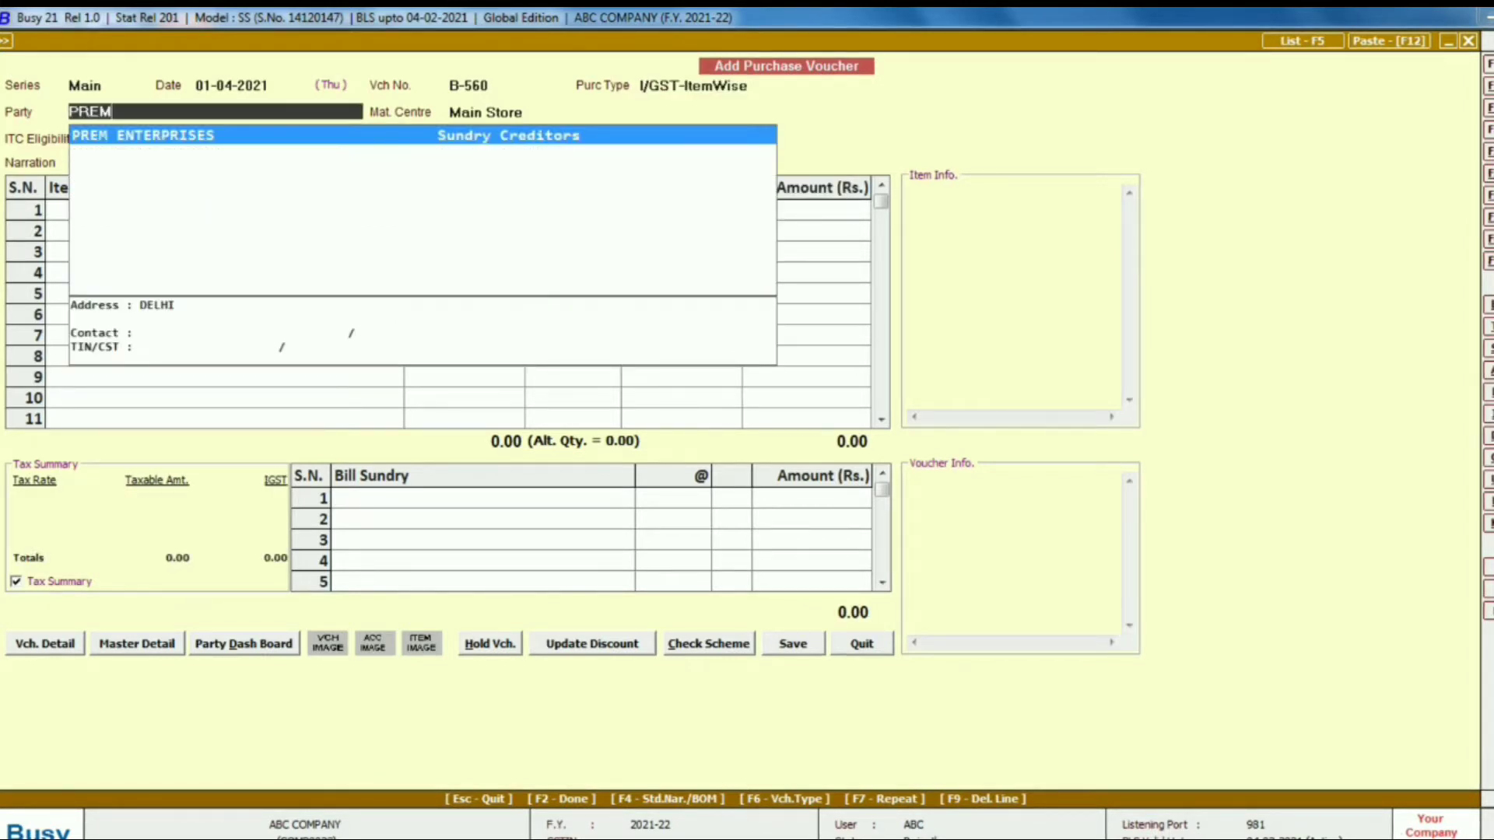
key("Return")
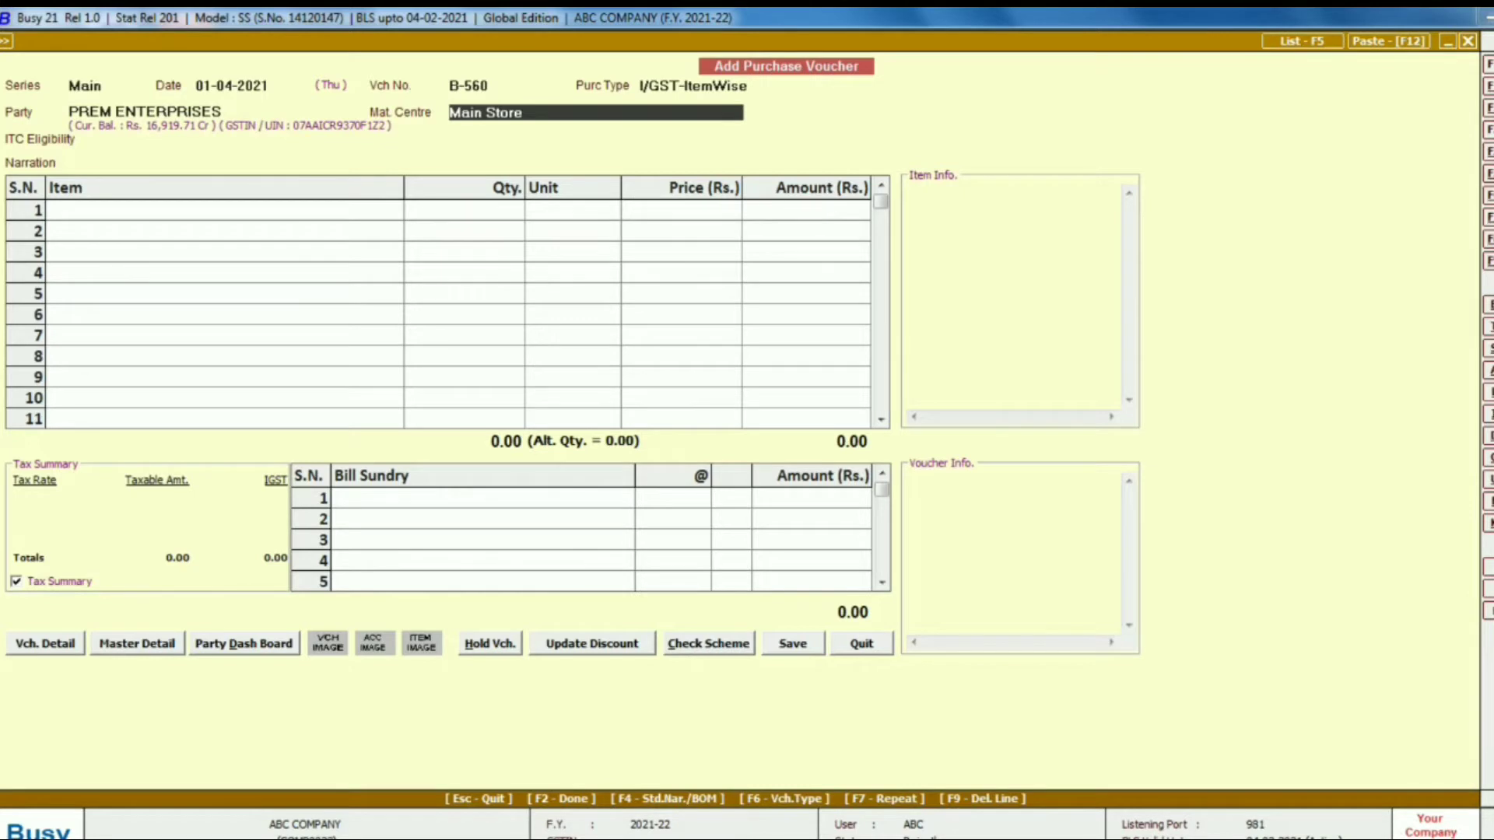
key("Return")
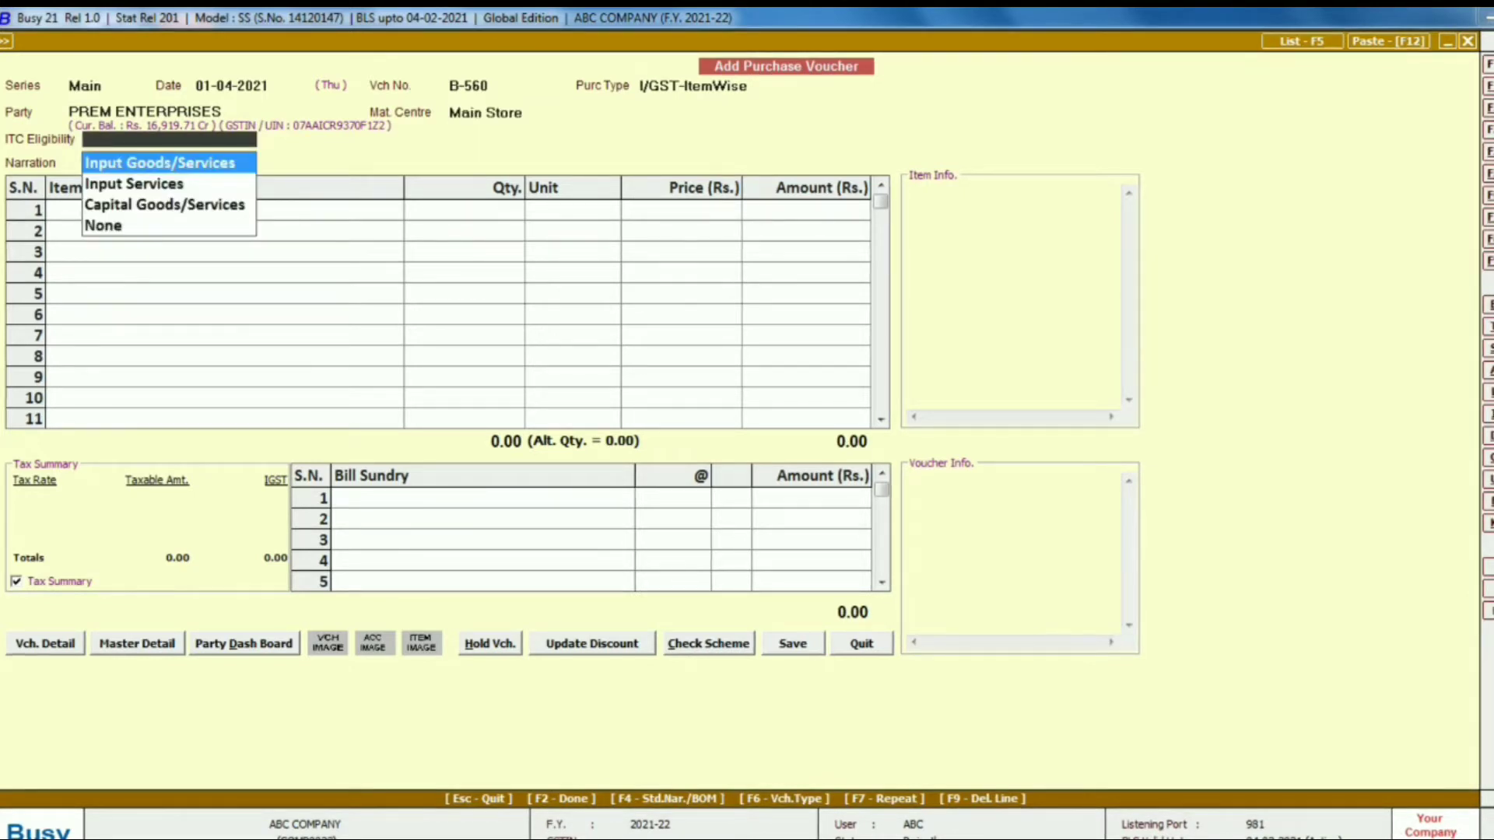
- Examine the ITC eligibility options from Input Goods/Services through Input Services and Capital Goods/Services to None
key("Down")
key("Up")
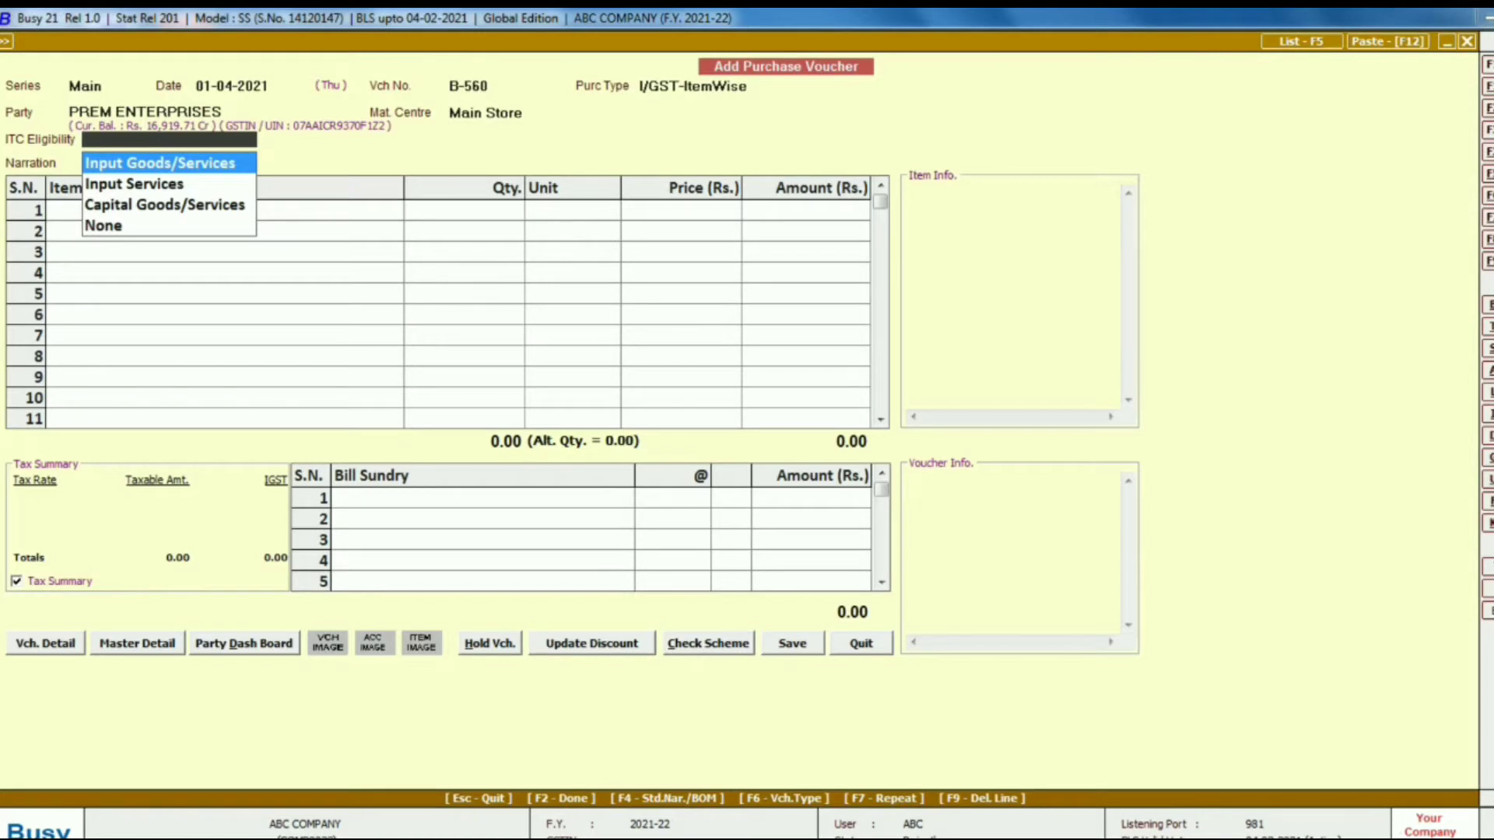
key("Down")
key("Down")
key("Down")
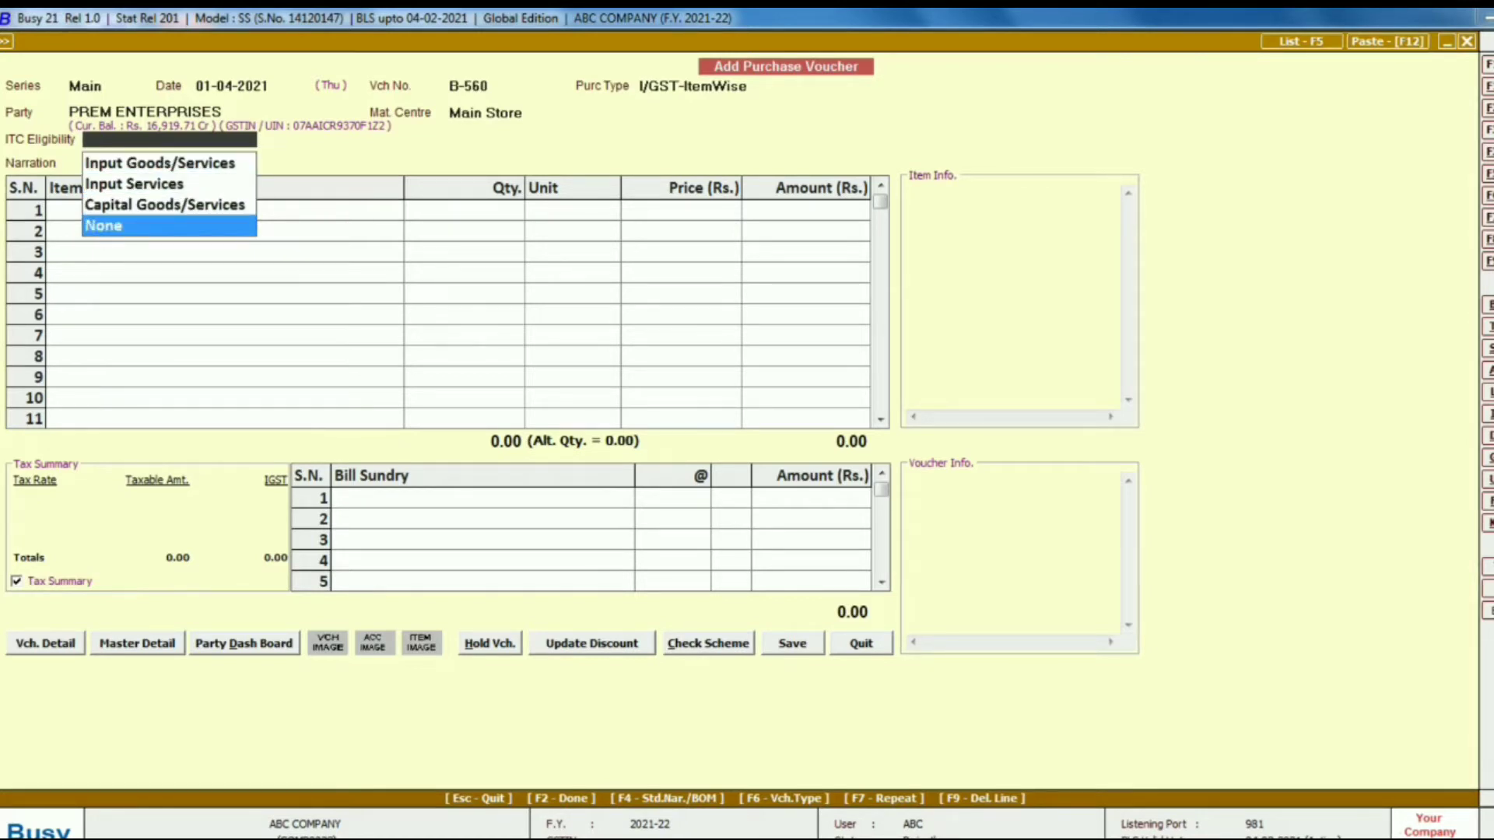
key("Up")
key("Up")
key("Down")
key("Down")
key("Up")
key("Up")
key("Up")
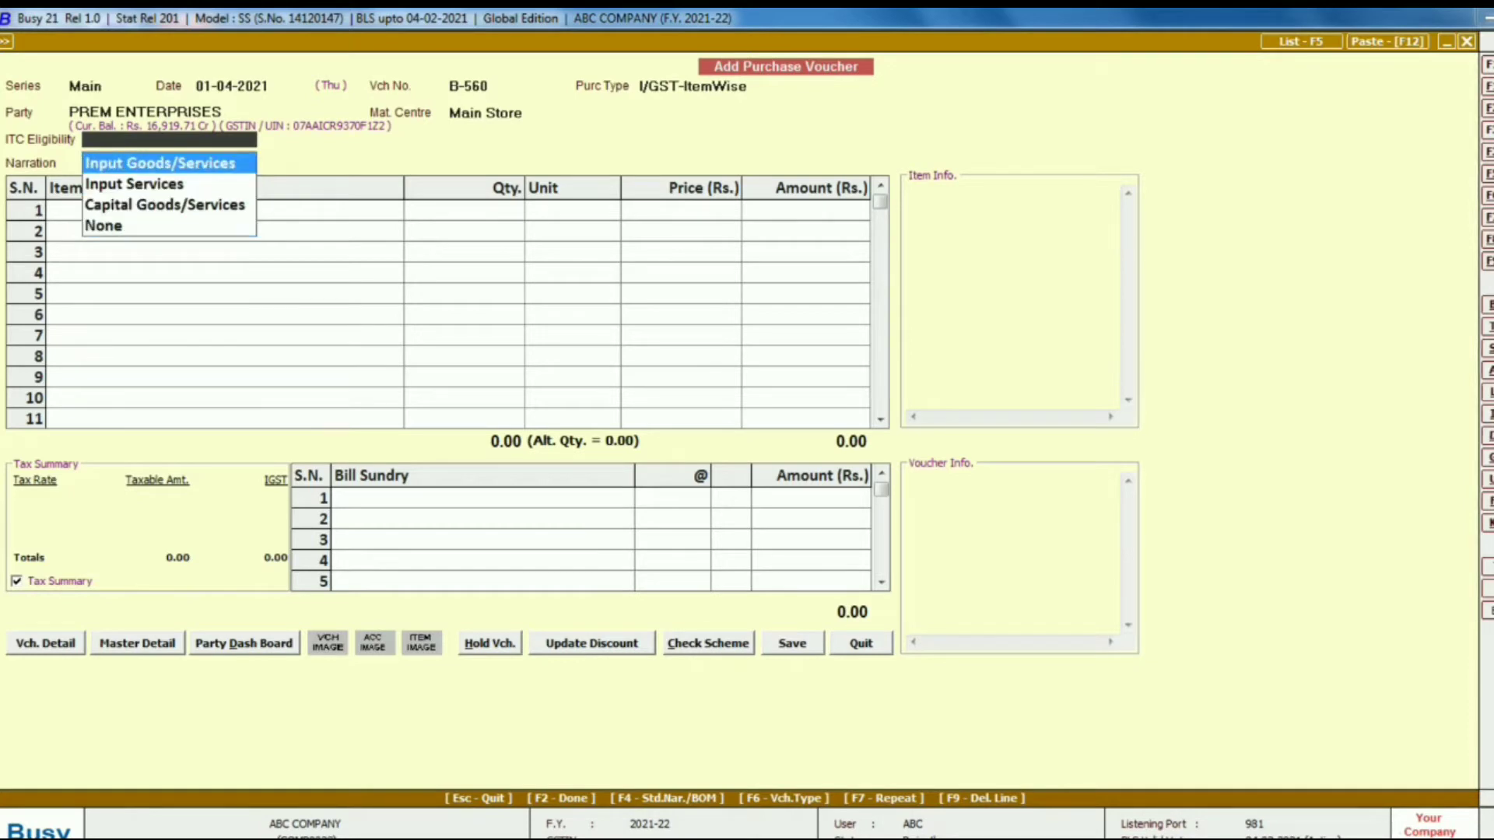
key("Down")
key("Down")
key("Down")
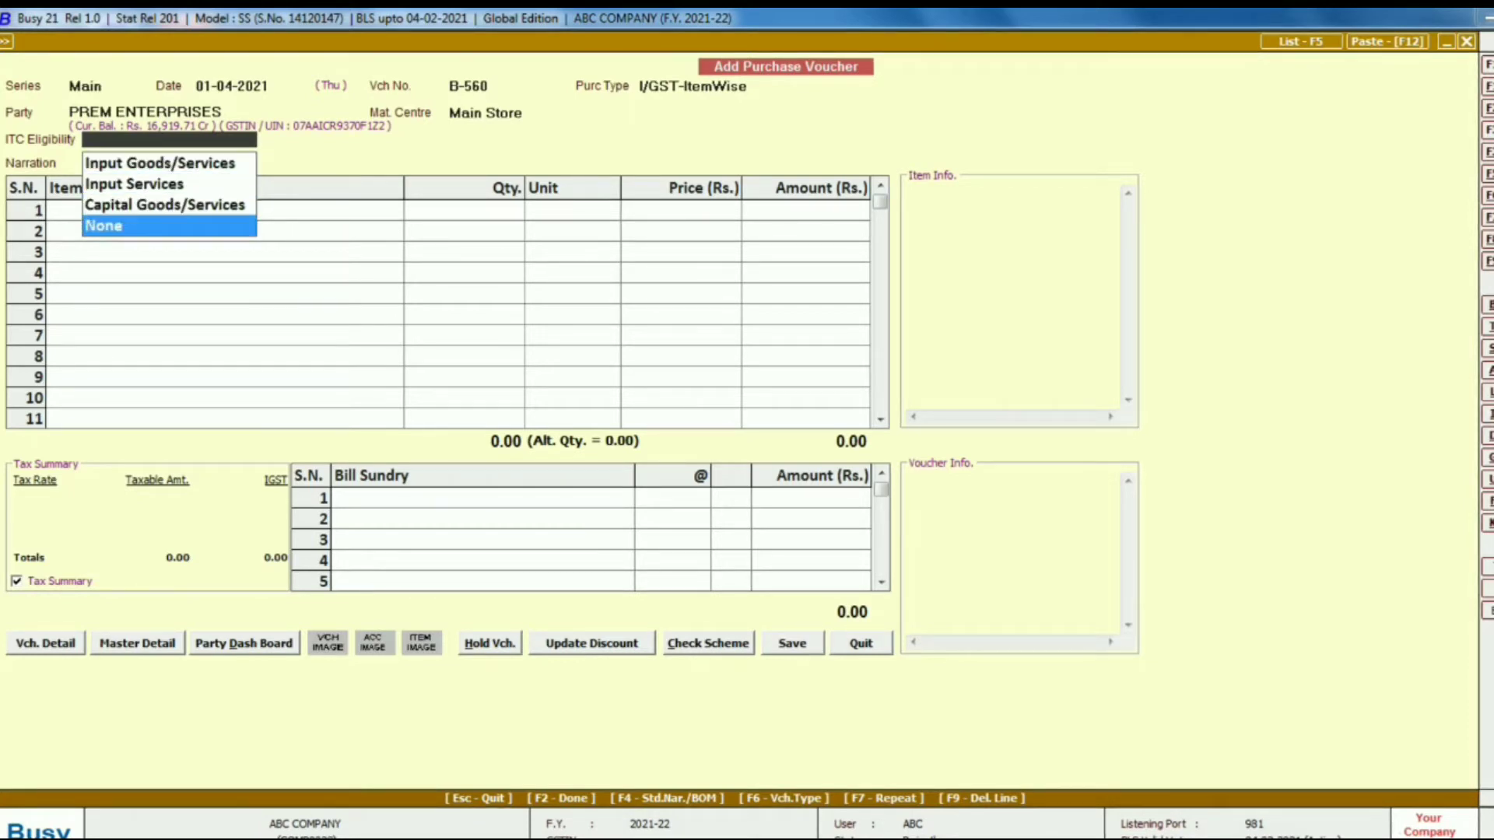
key("Up")
key("Up")
key("Down")
key("Down")
- Set the ITC eligibility to Input Goods/Services and leave the narration blank
key("Up")
key("Up")
key("Up")
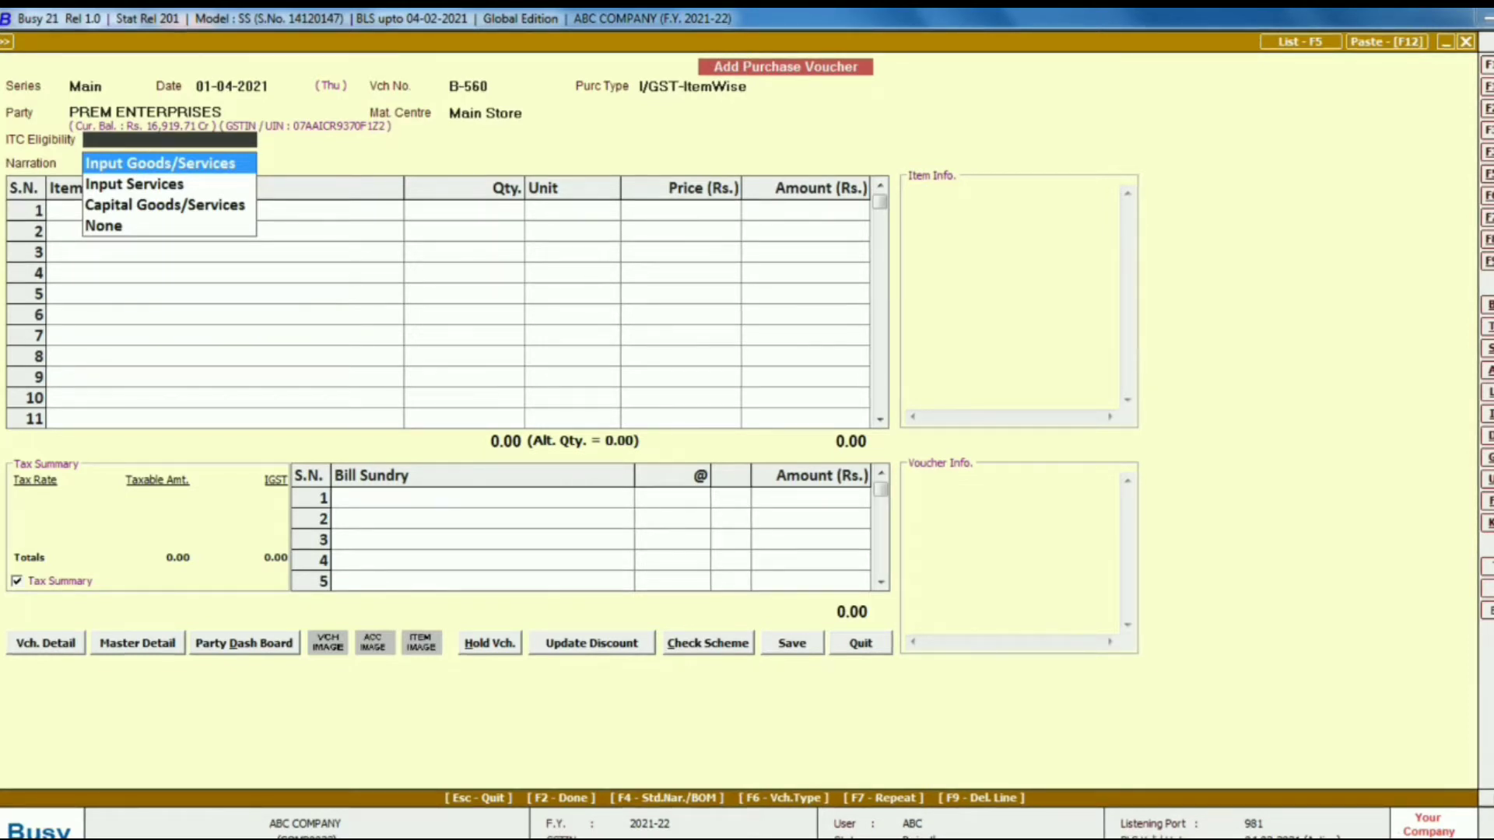
key("Return")
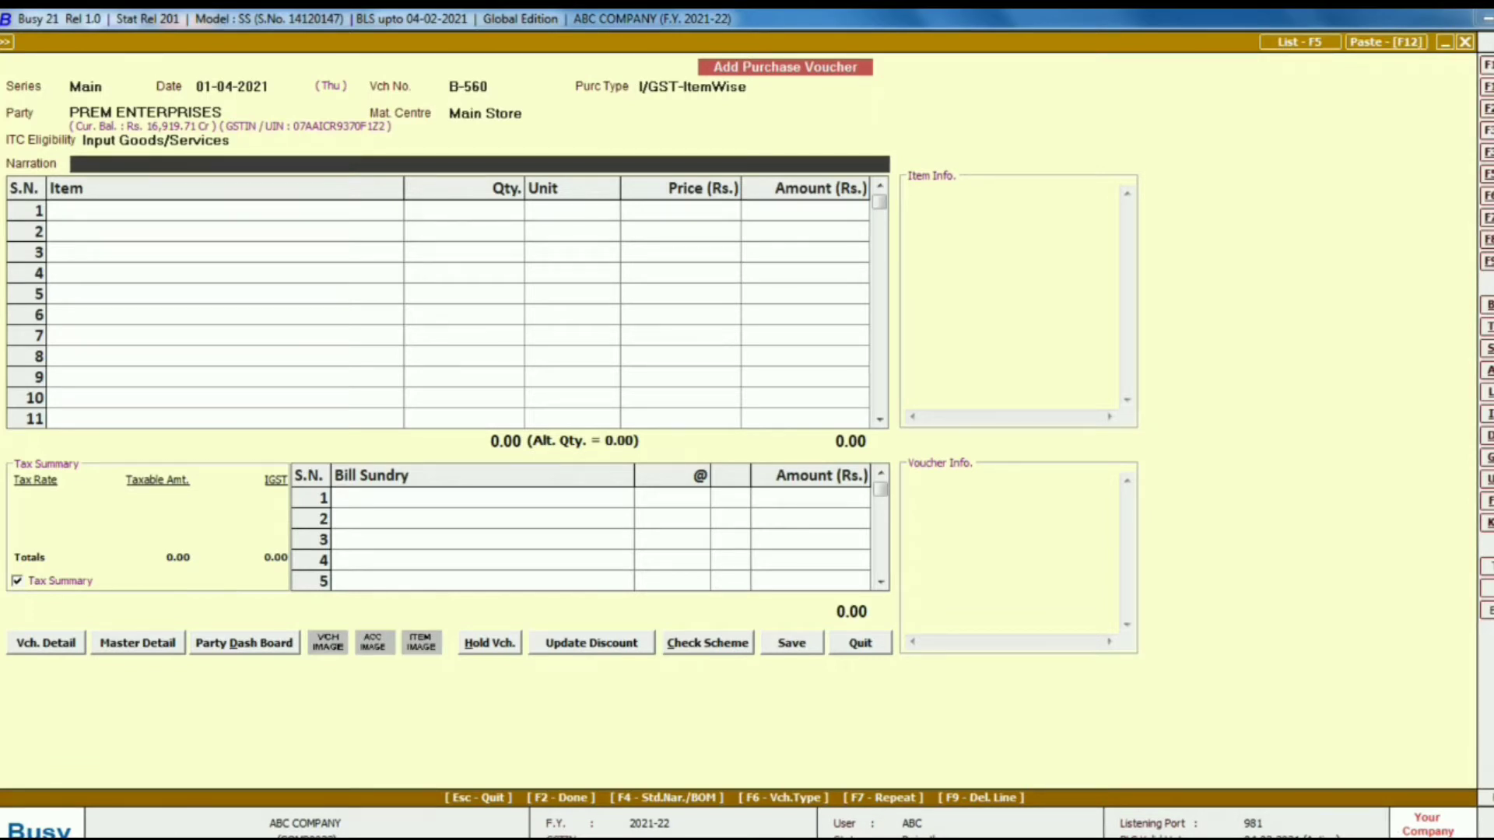
key("Return")
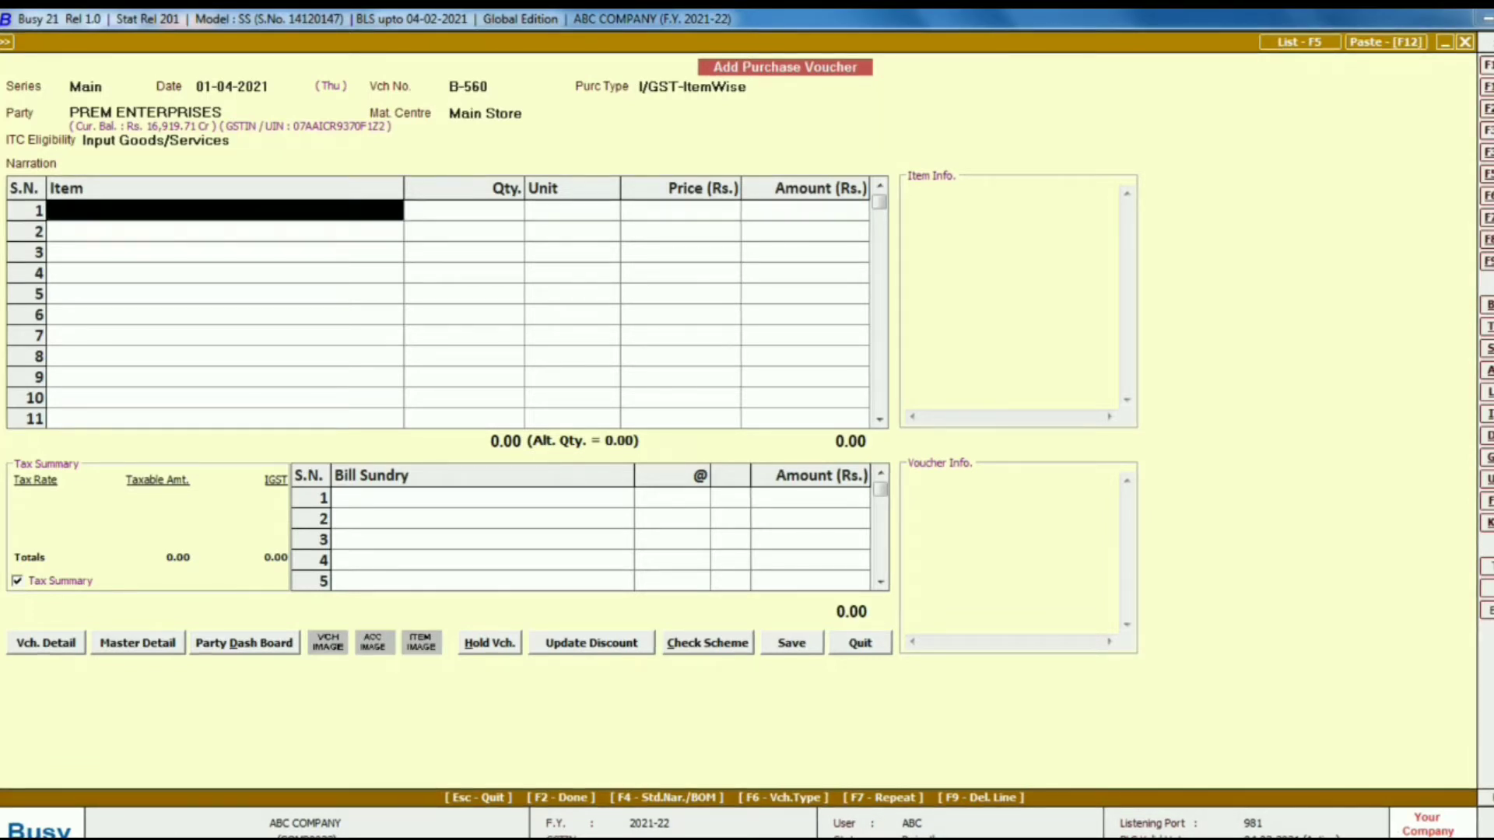
- Add BOURNVITA 500GM as the first item with quantity 50 in JAR, accepting the suggested alternate quantity and price
key("space")
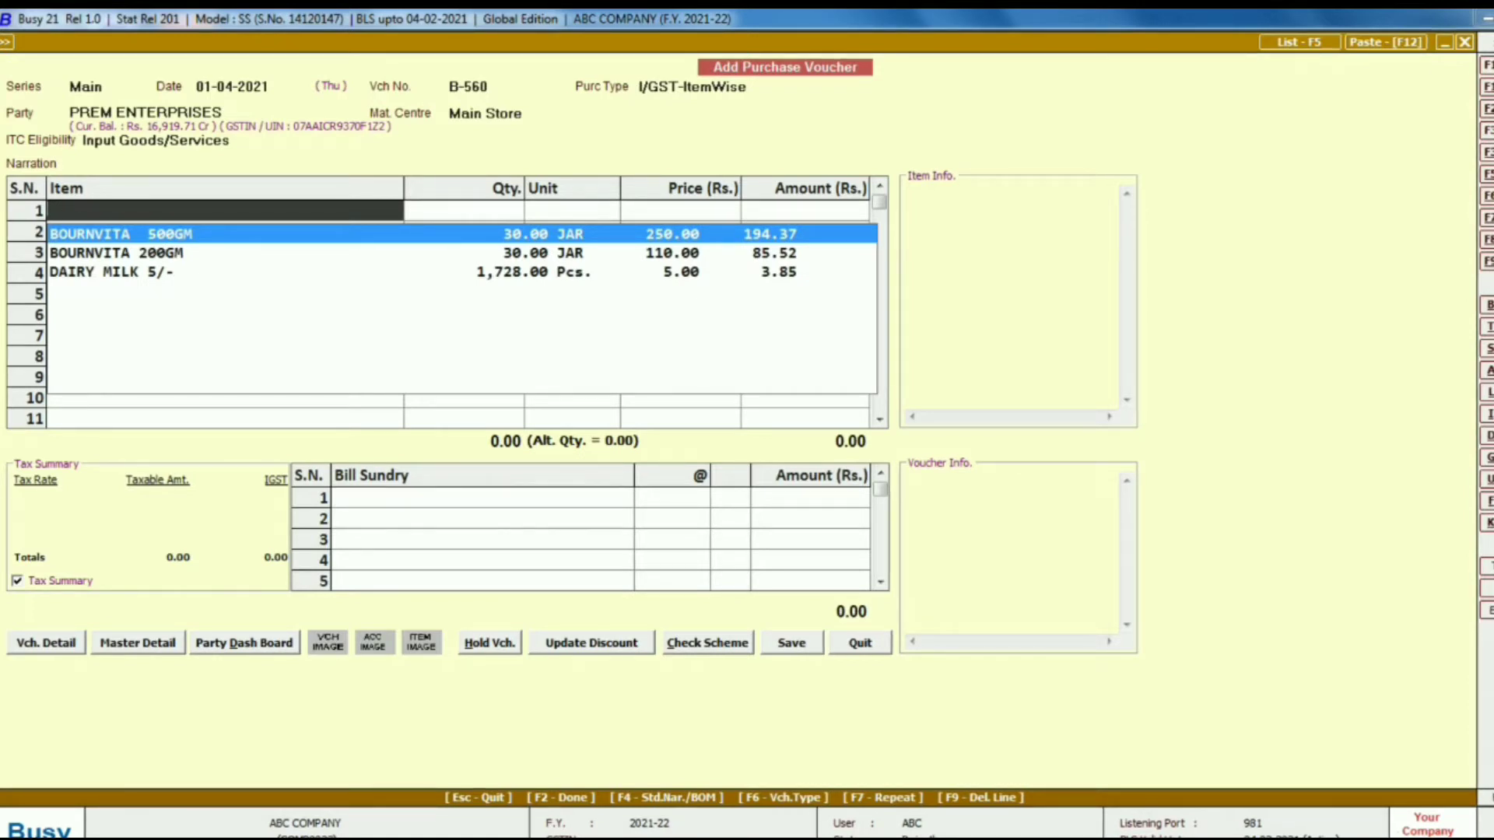
key("Down")
key("Up")
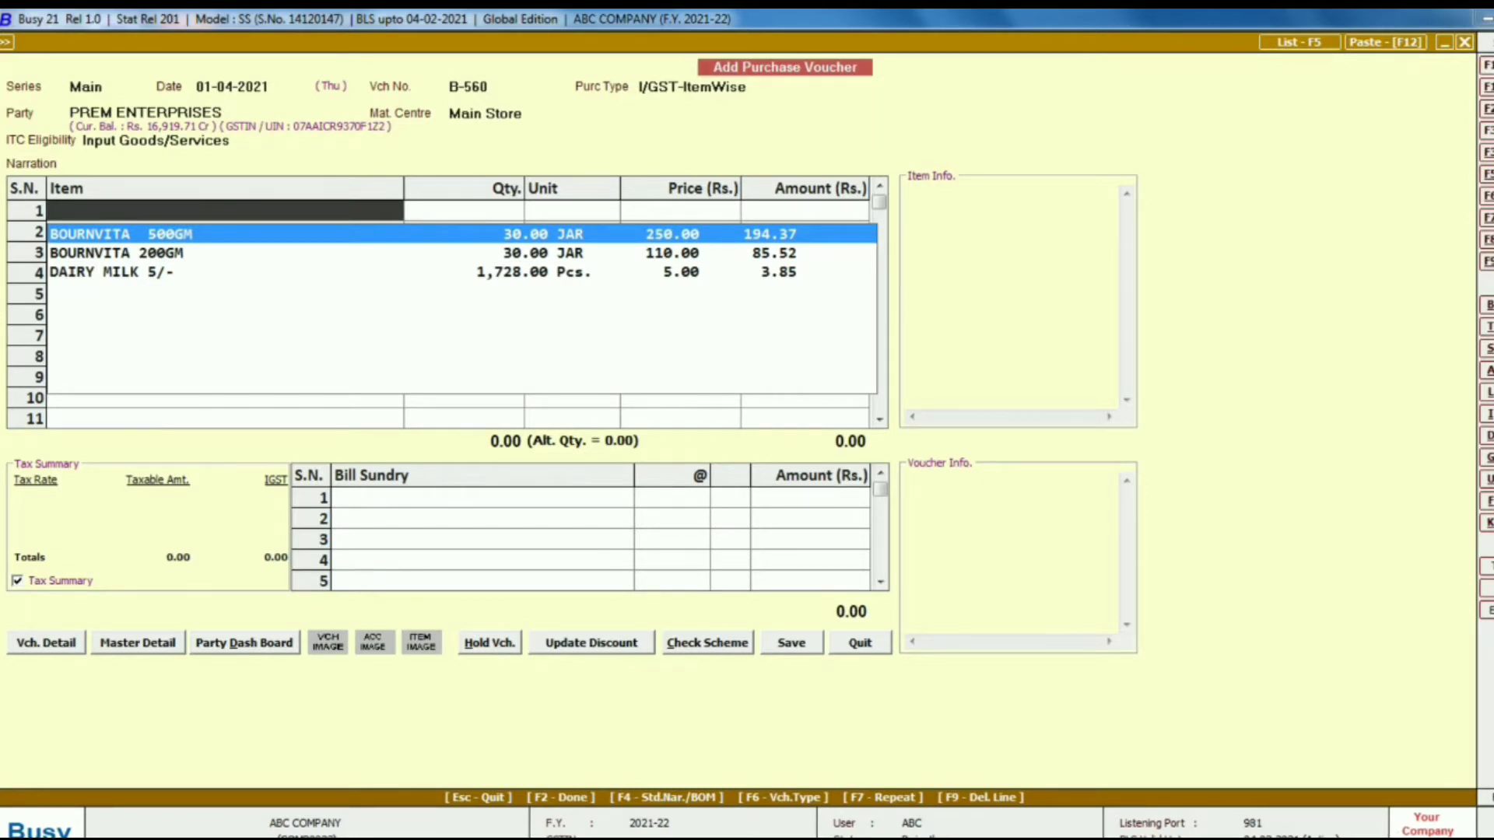
key("Return")
type("50")
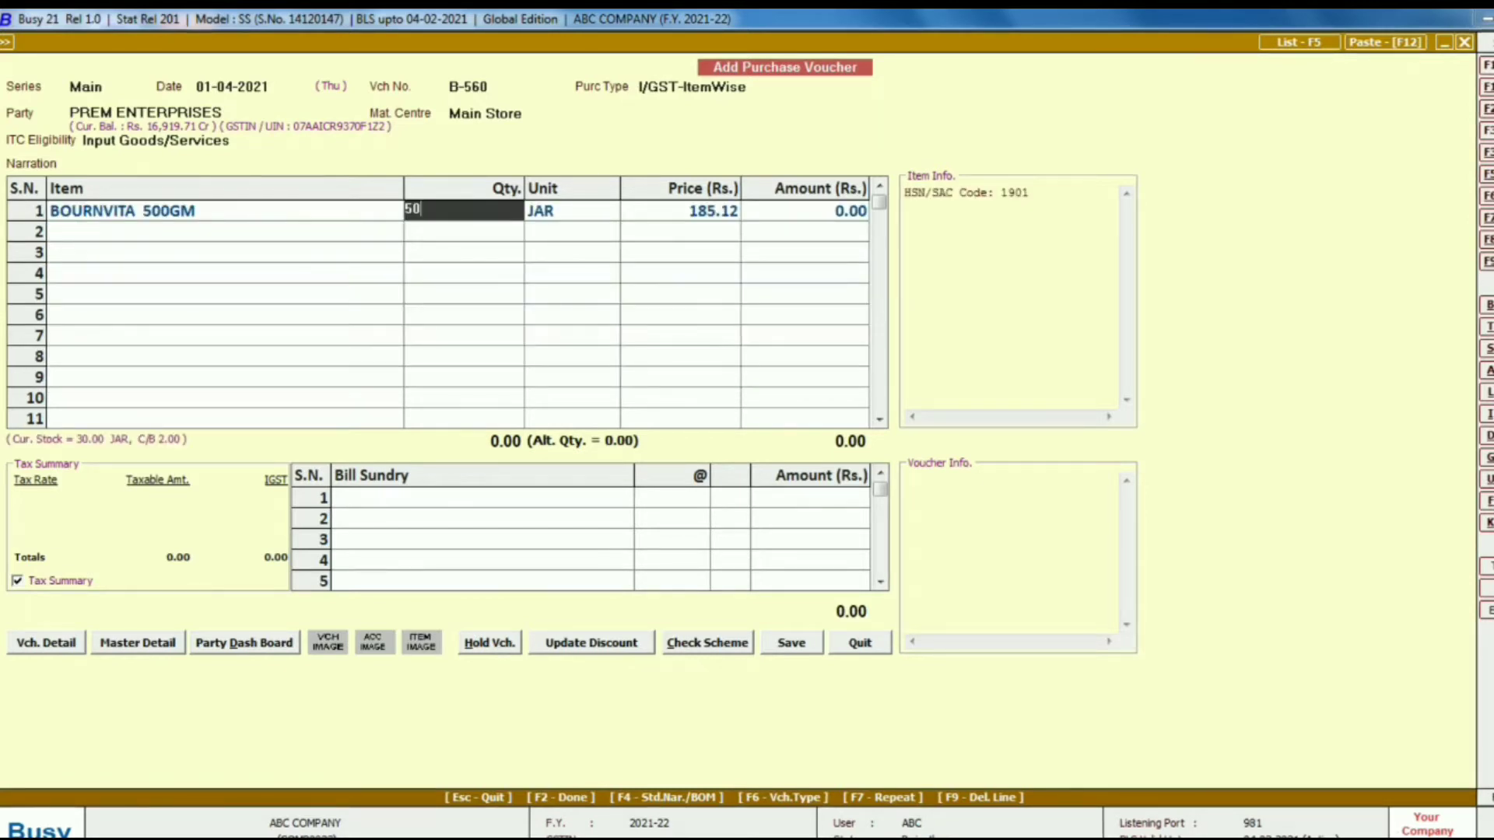
key("Return")
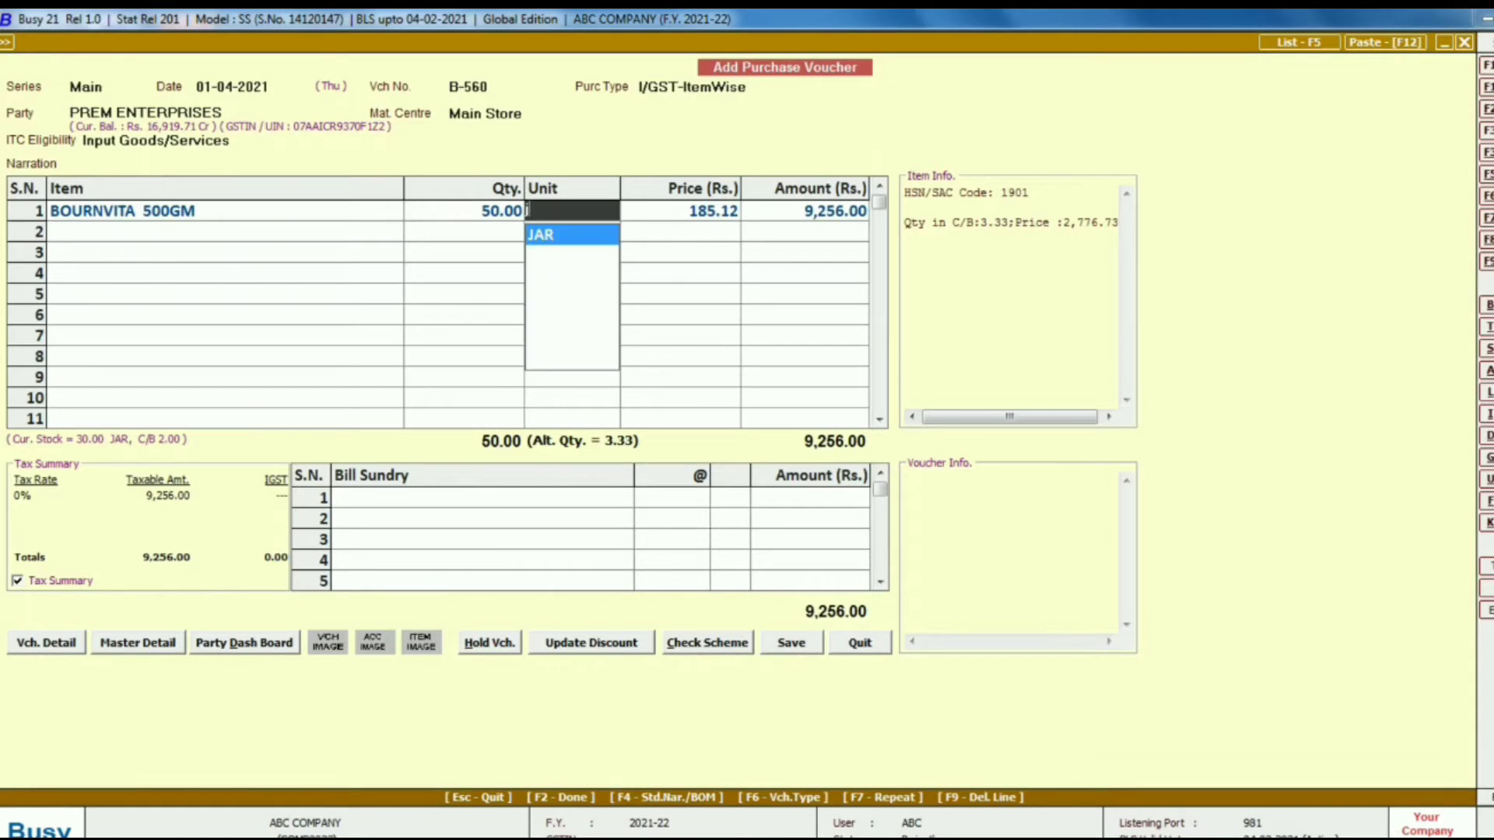
key("Return")
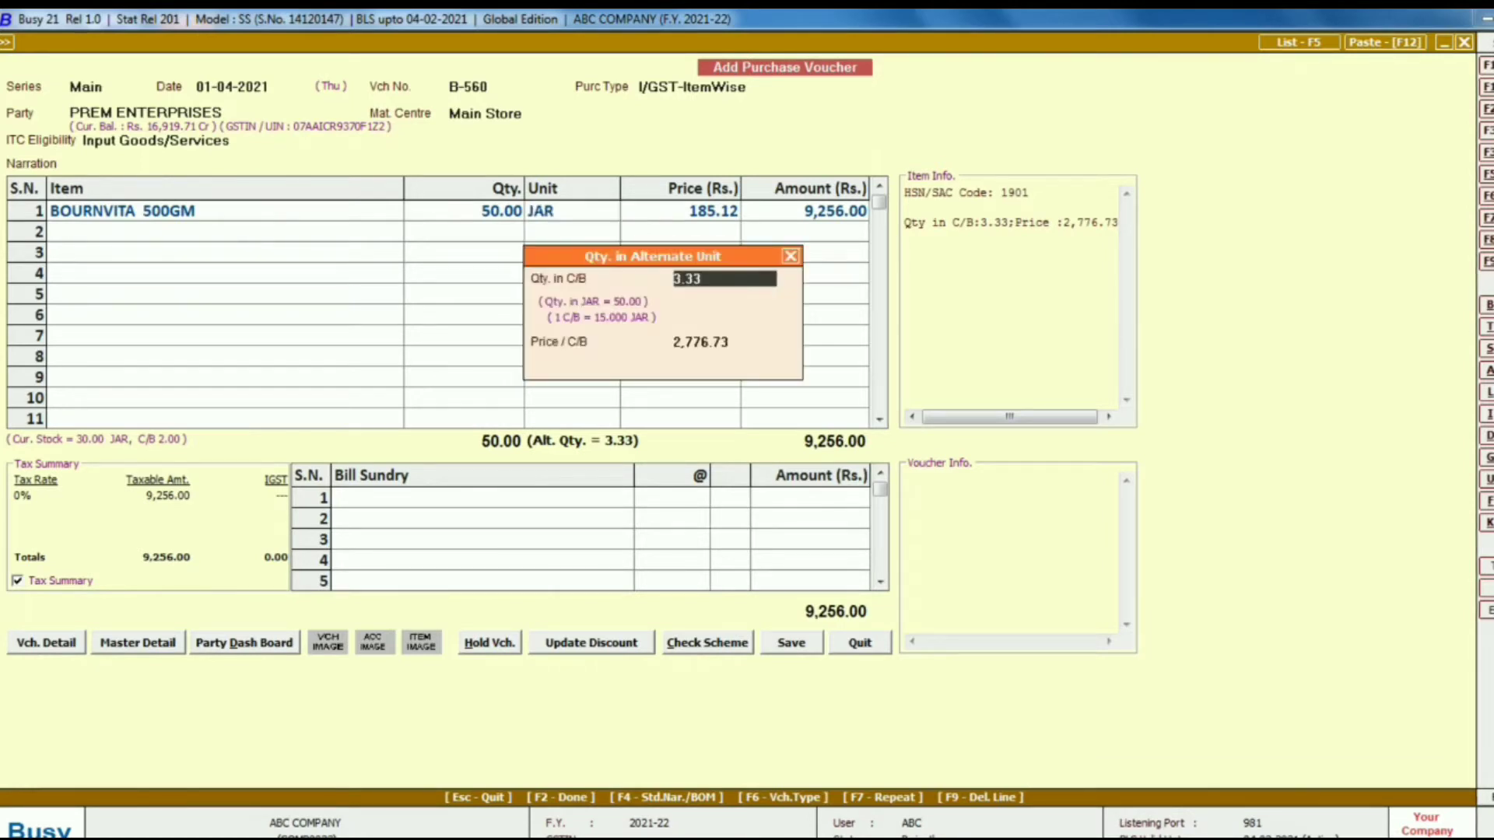
key("Return")
key("Return")
- Change the unit of the BOURNVITA 500GM line to C/B
key("Left")
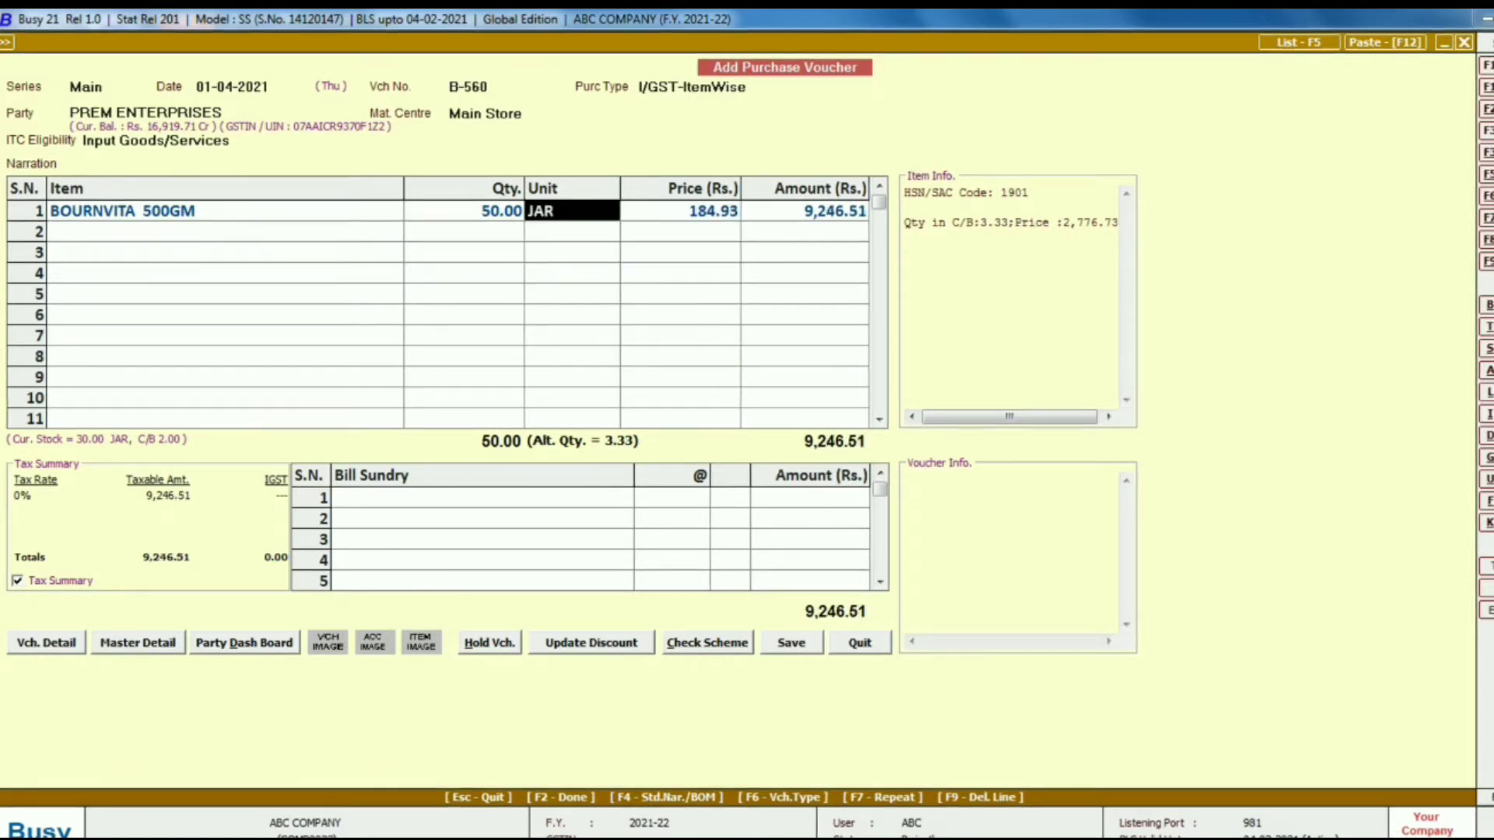
key("Left")
key("Right")
type("c/B")
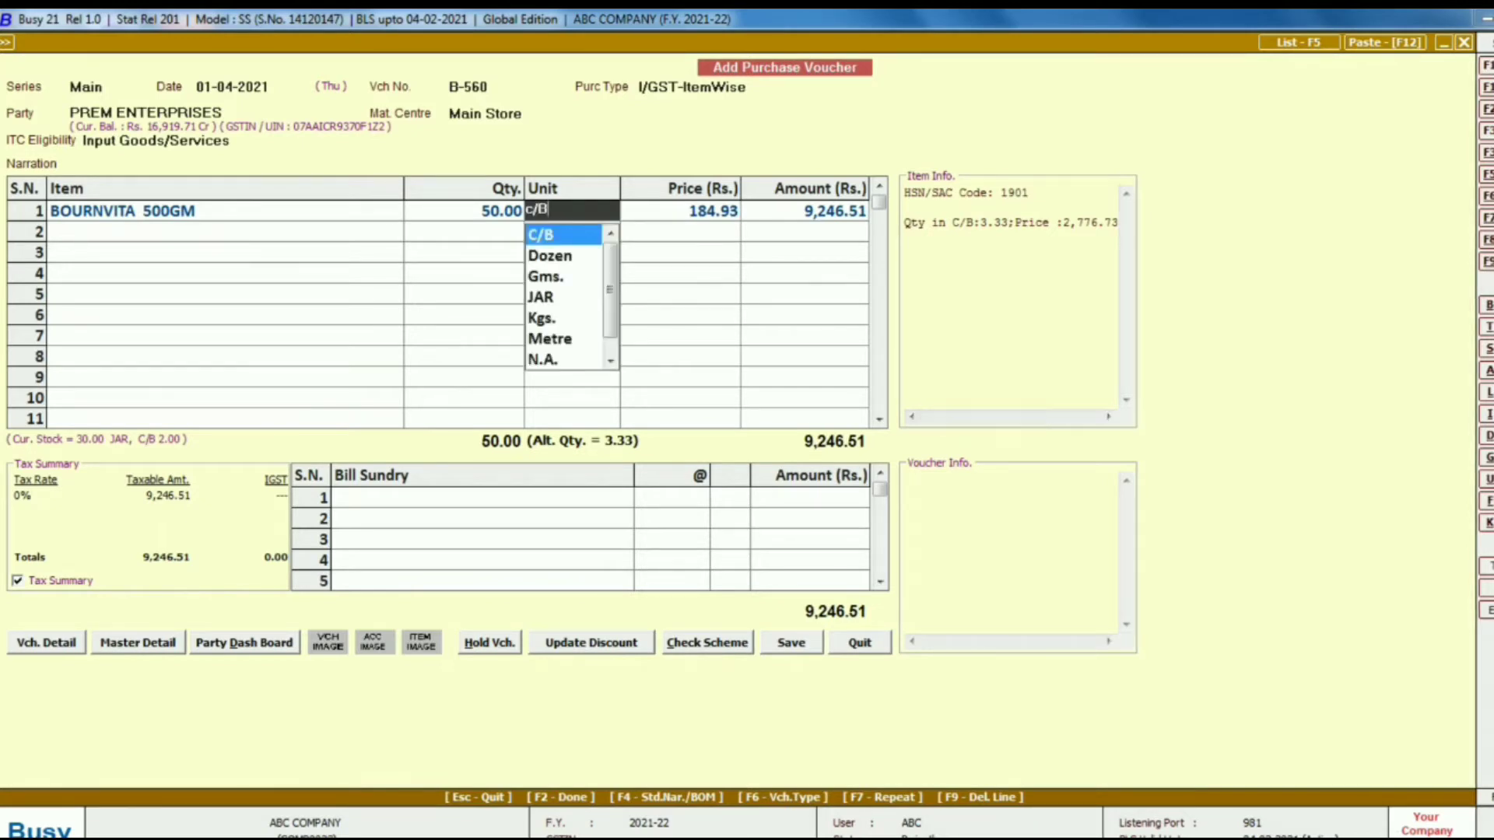
key("Return")
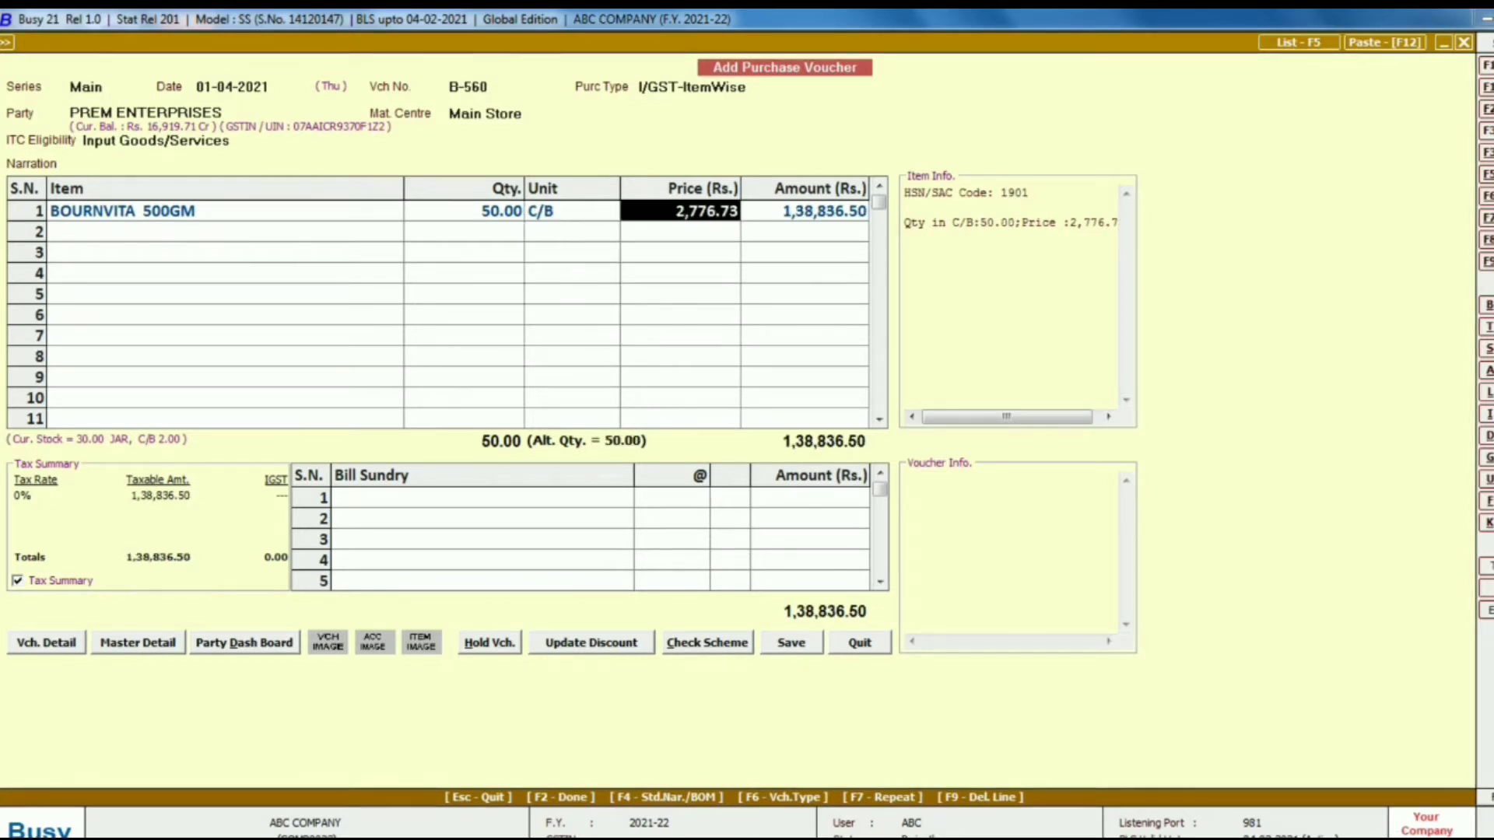
- Compare the quantity, unit, price and amount on the BOURNVITA 500GM line
key("Right")
key("Left")
key("Left")
key("Left")
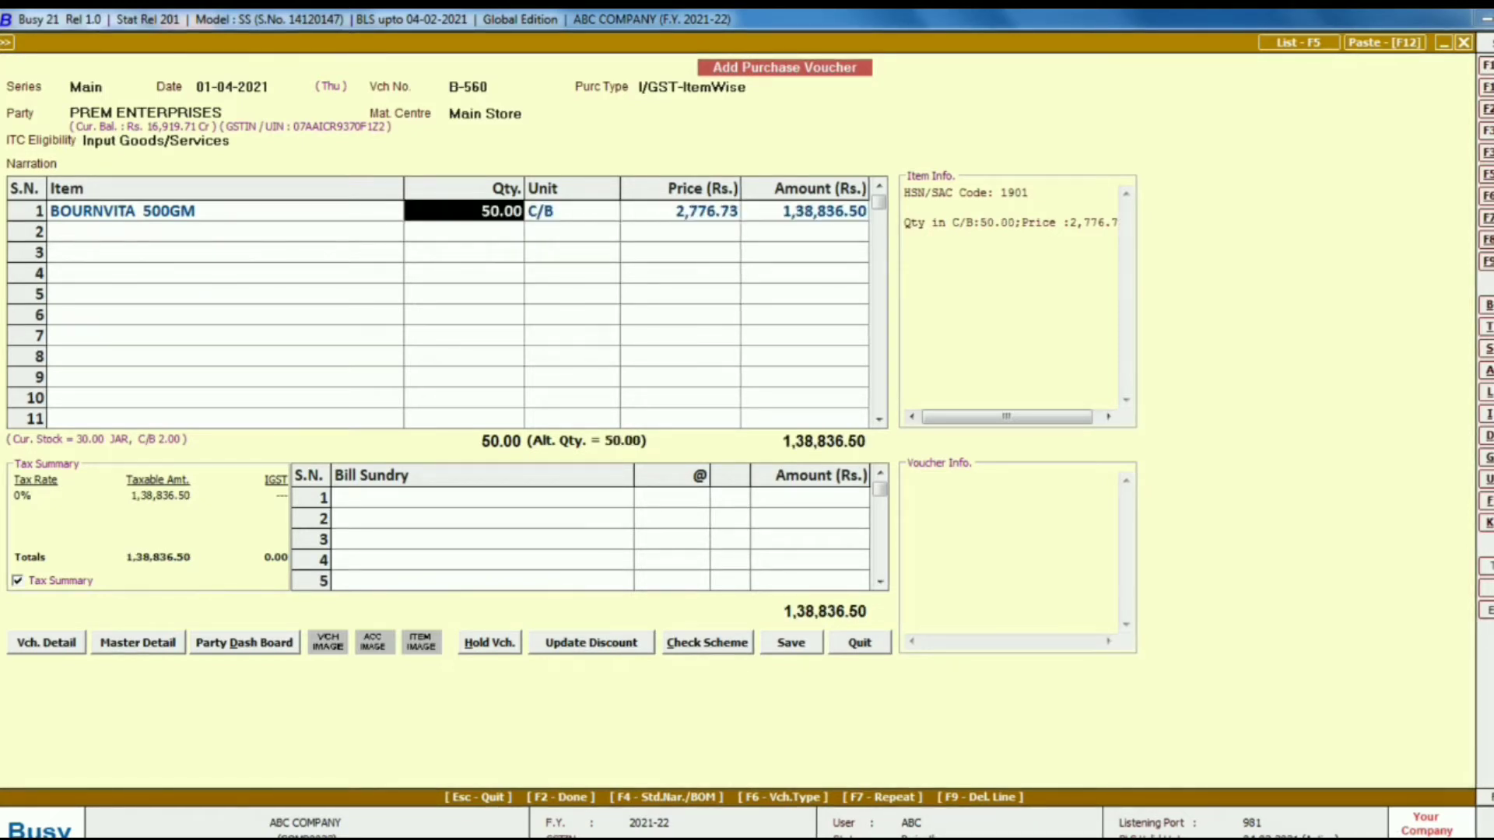
key("Right")
key("Right")
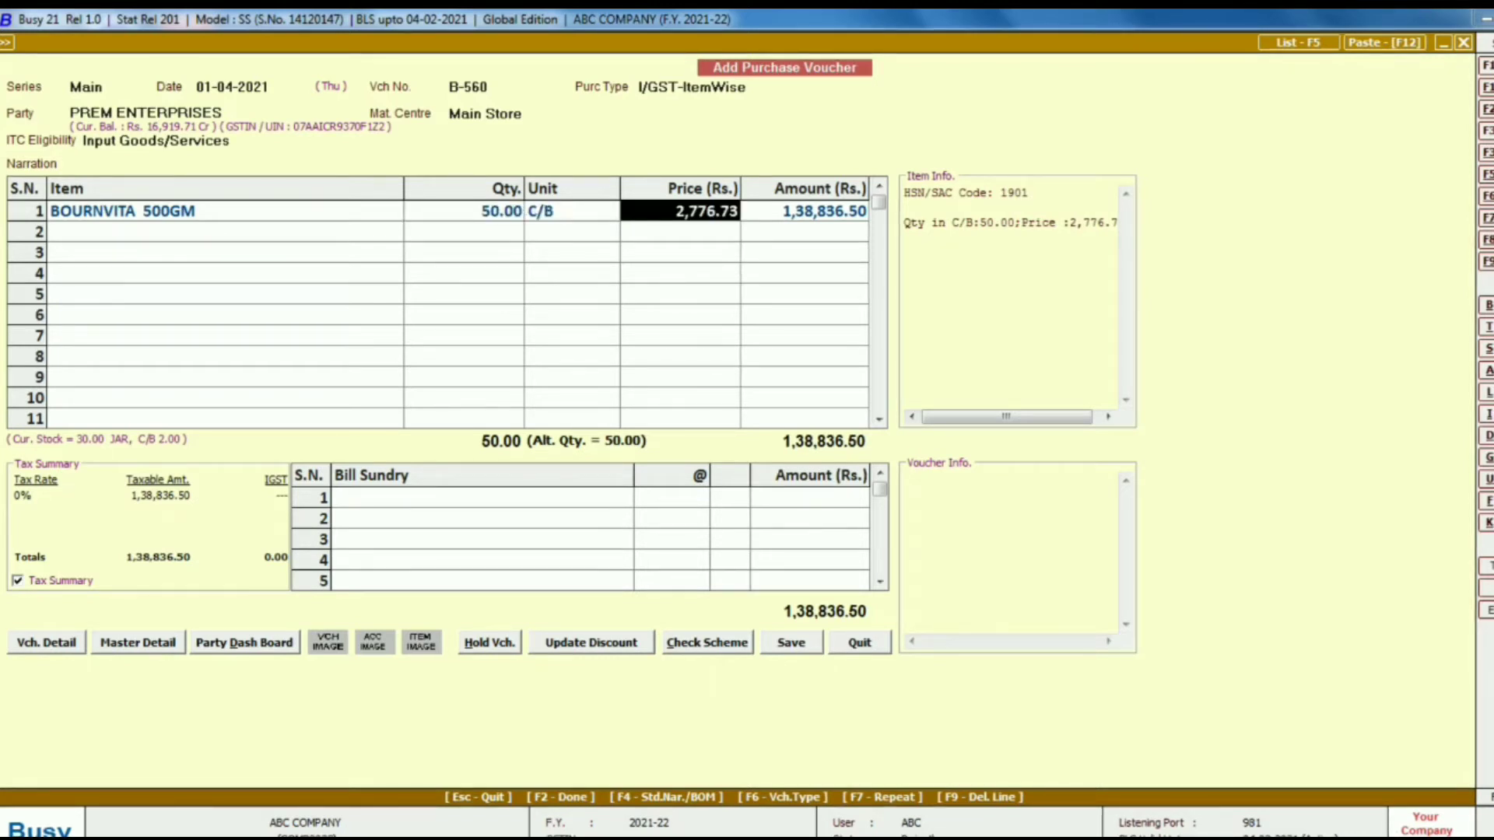
key("Left")
key("Left")
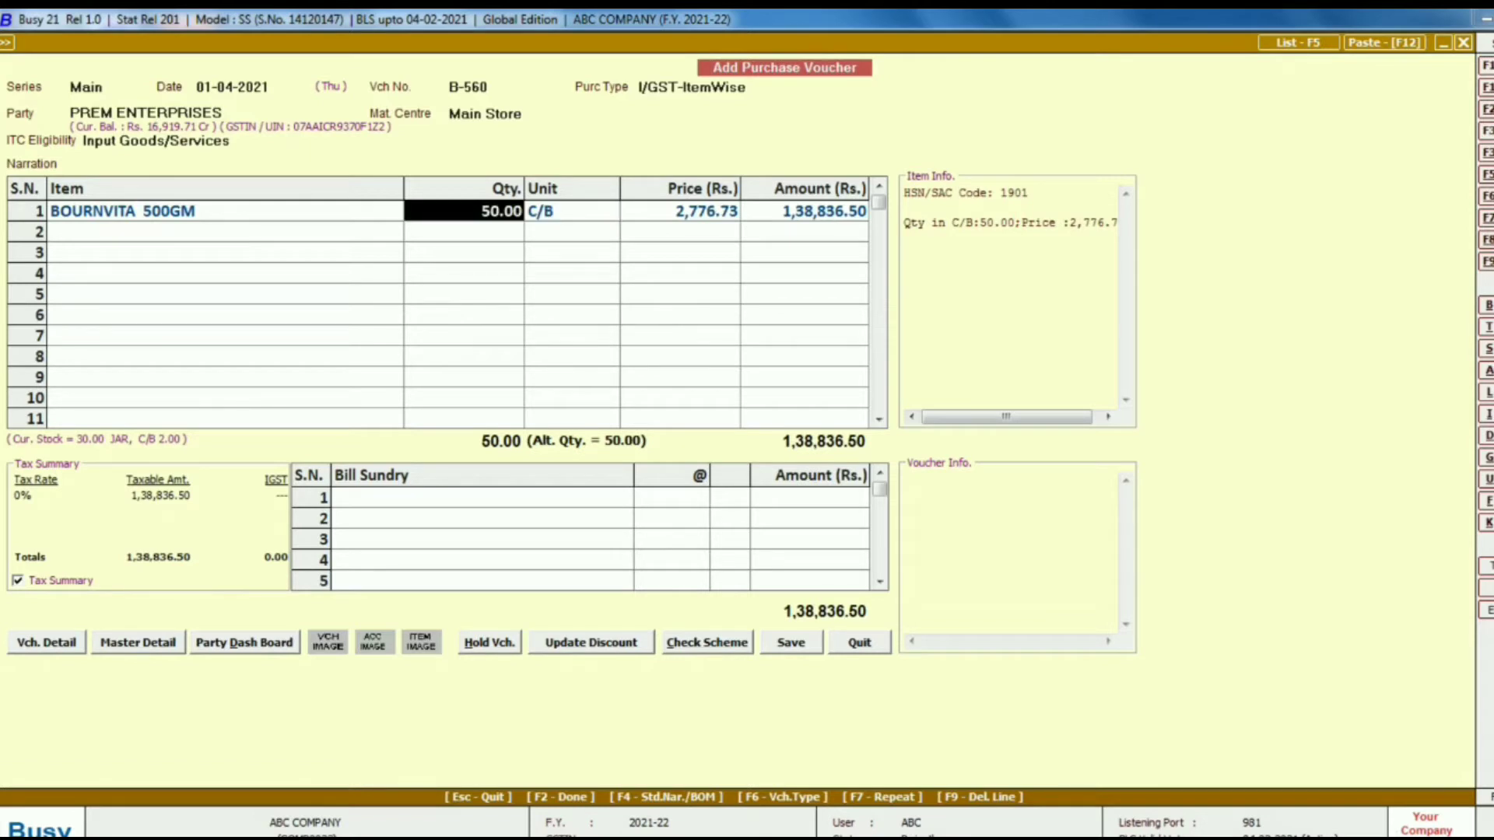
- Try to set the unit of the BOURNVITA 500GM line to Pcs
key("Right")
type("pcs")
key("Return")
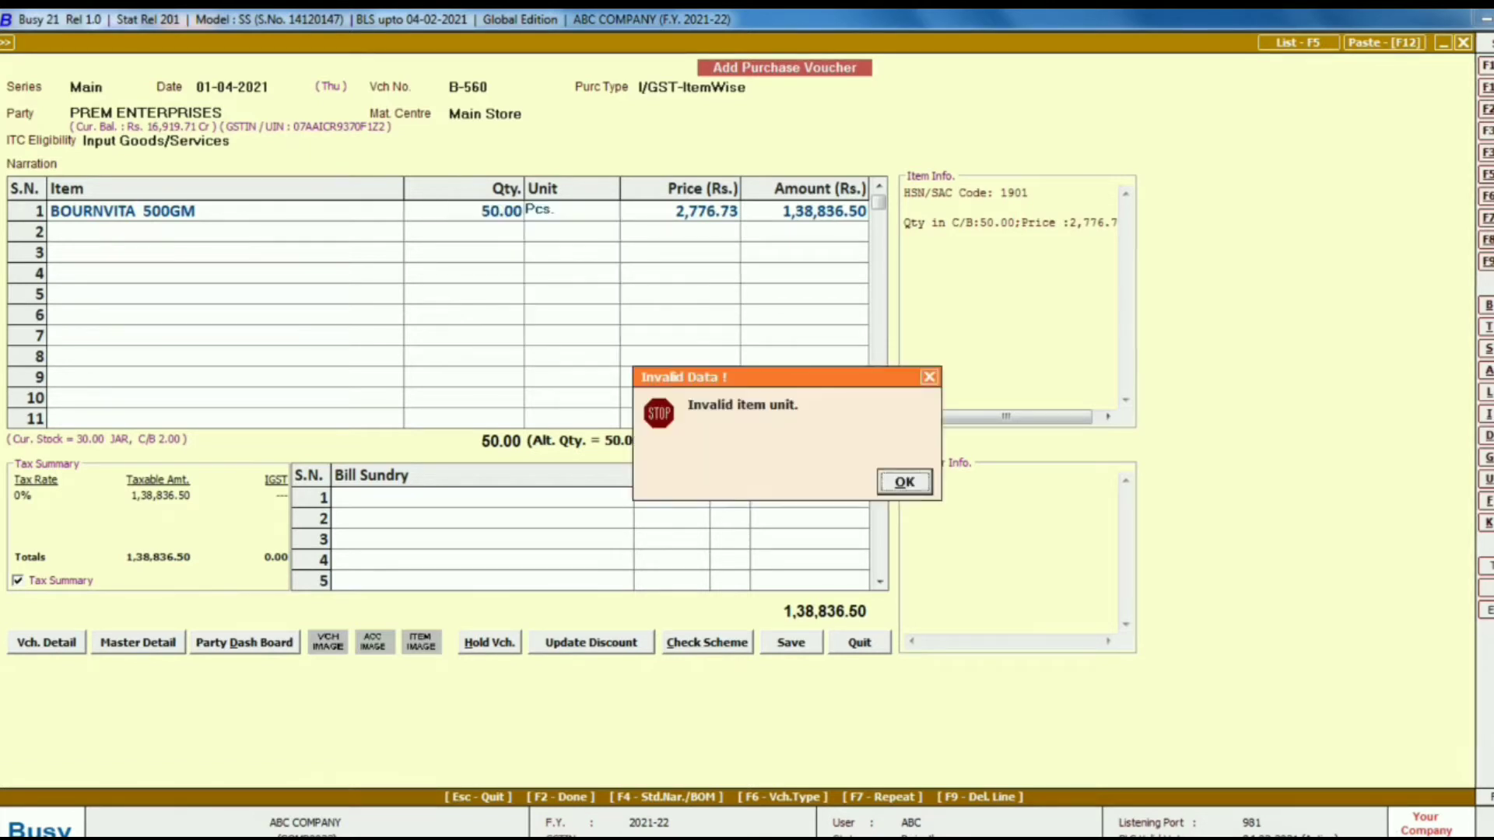
key("Return")
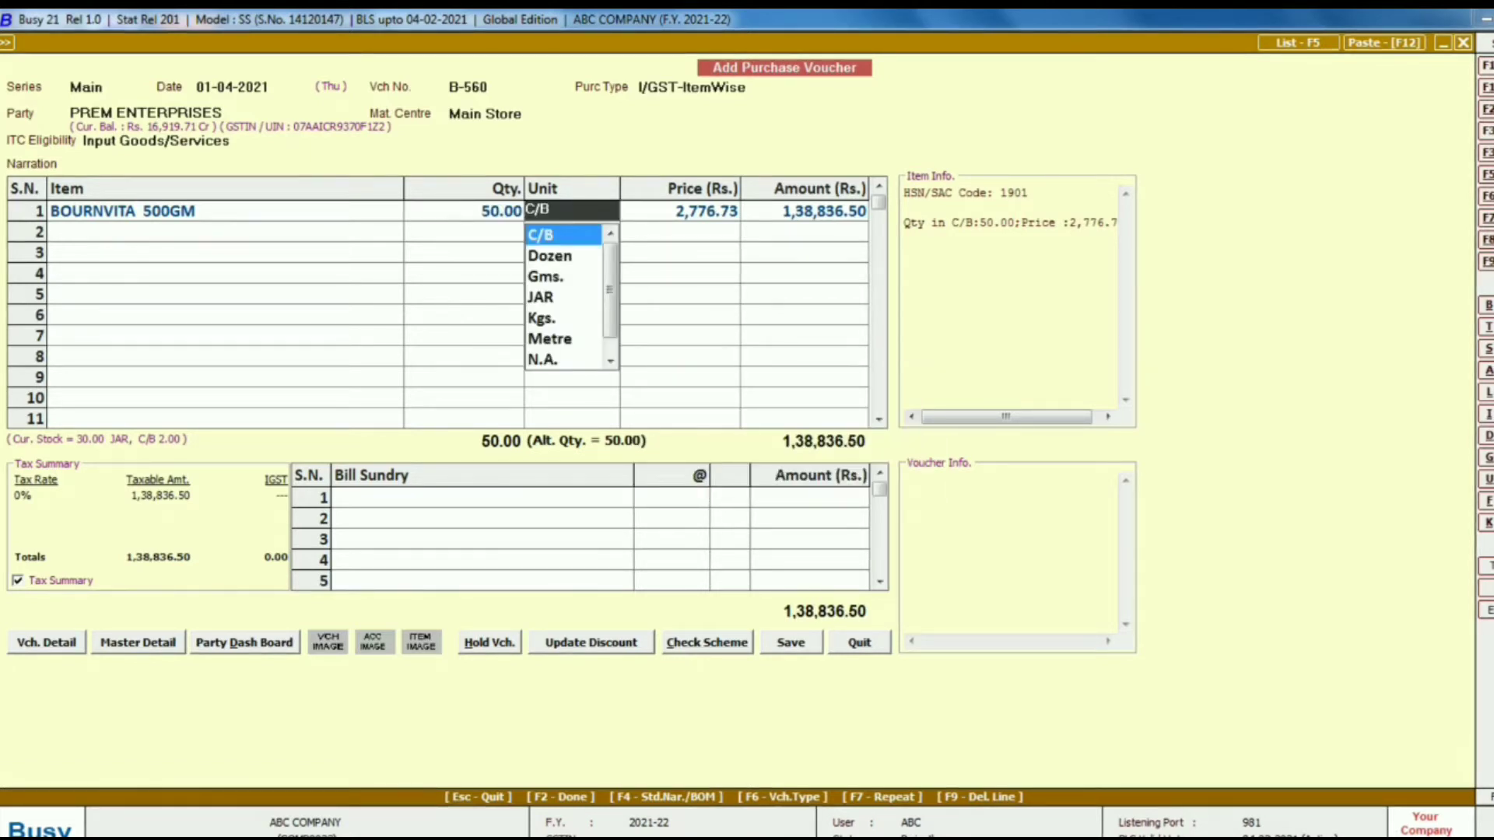
type("Pcs")
key("Return")
key("Return")
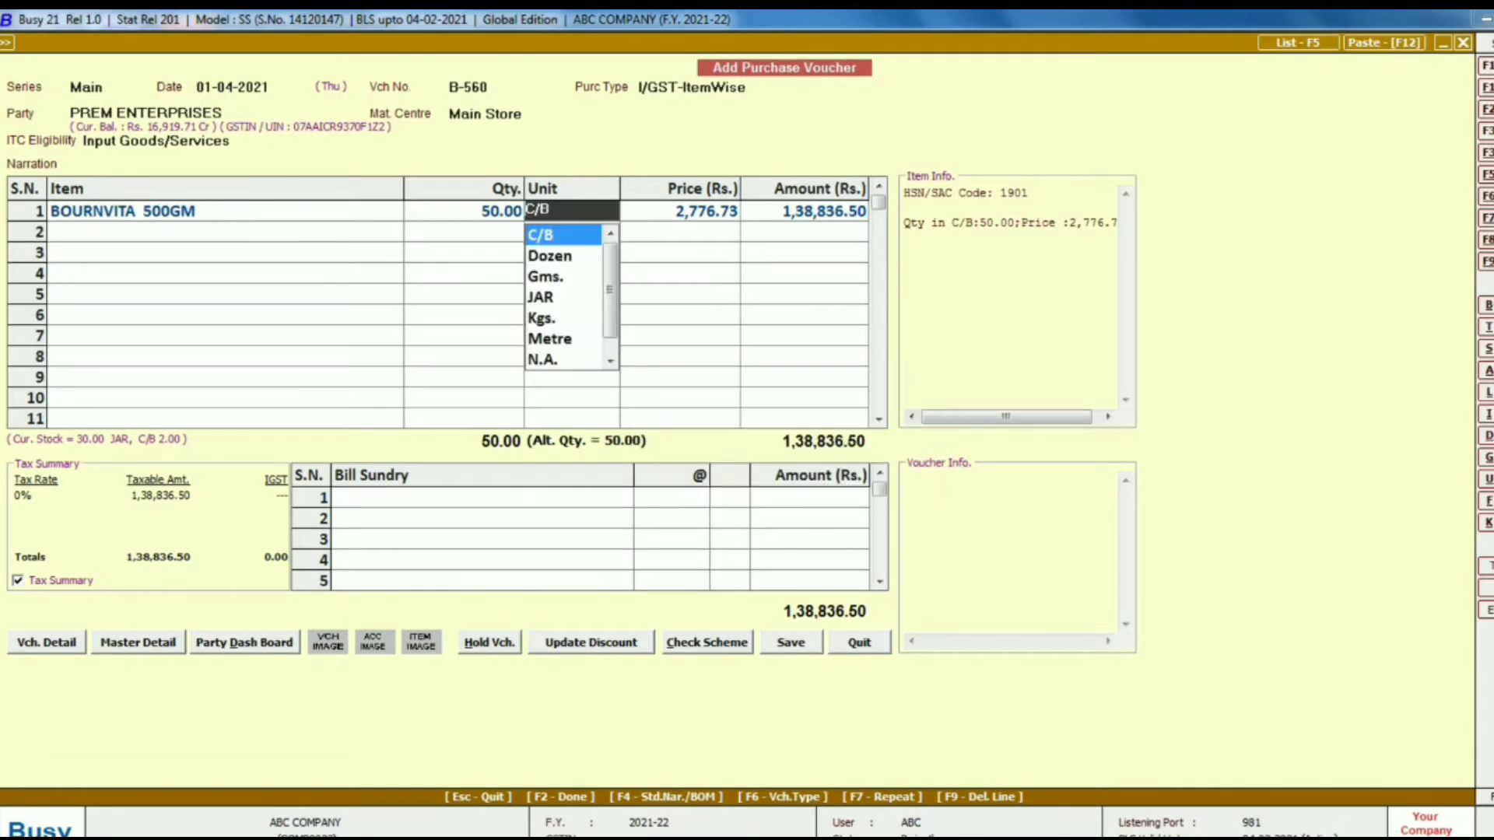
- Set the unit of the BOURNVITA 500GM line back to JAR and accept the alternate quantity and price
type("JAR")
key("Return")
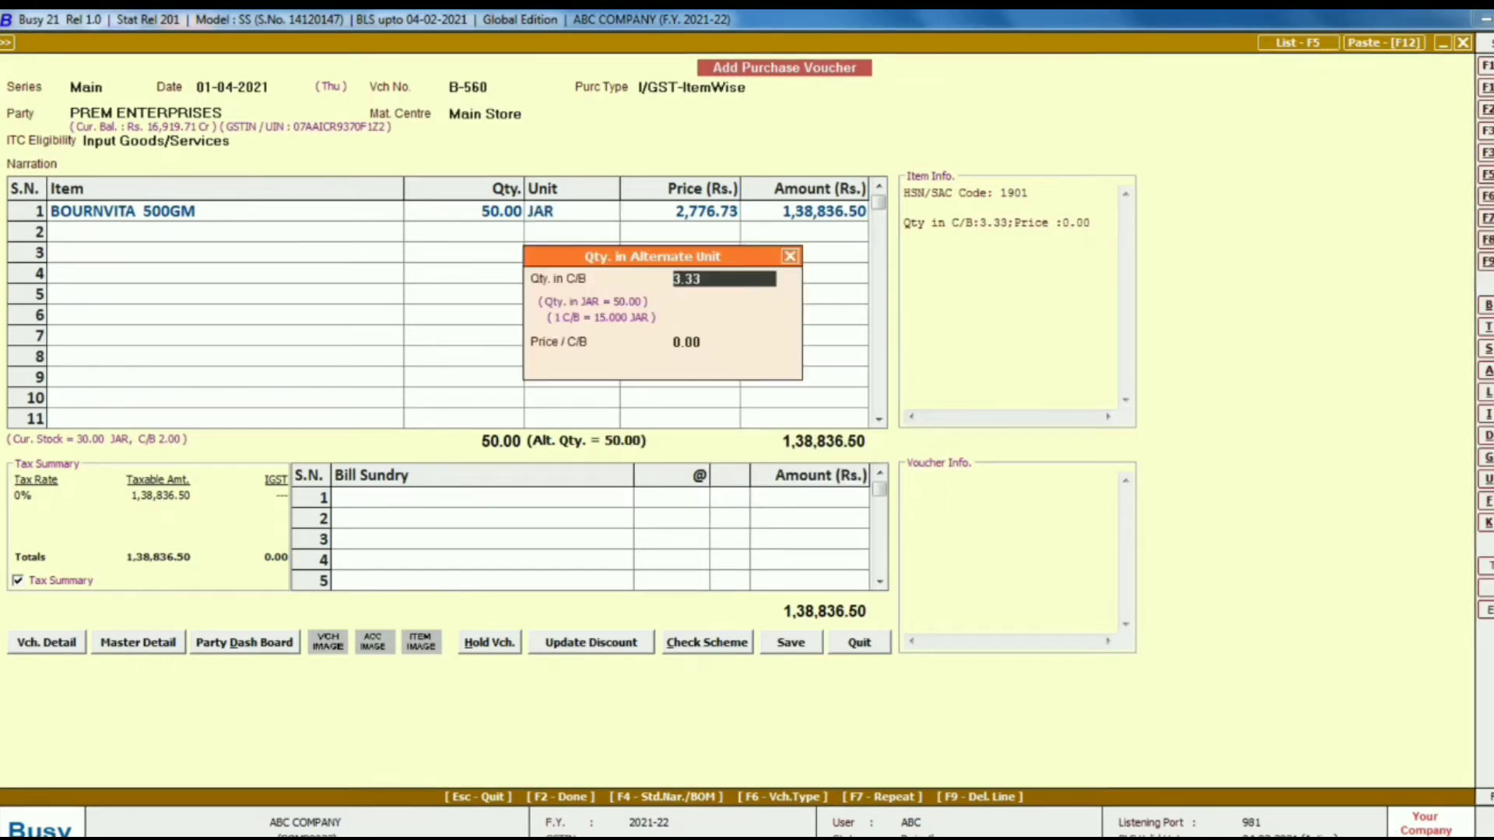
key("Return")
key("Return")
key("Return")
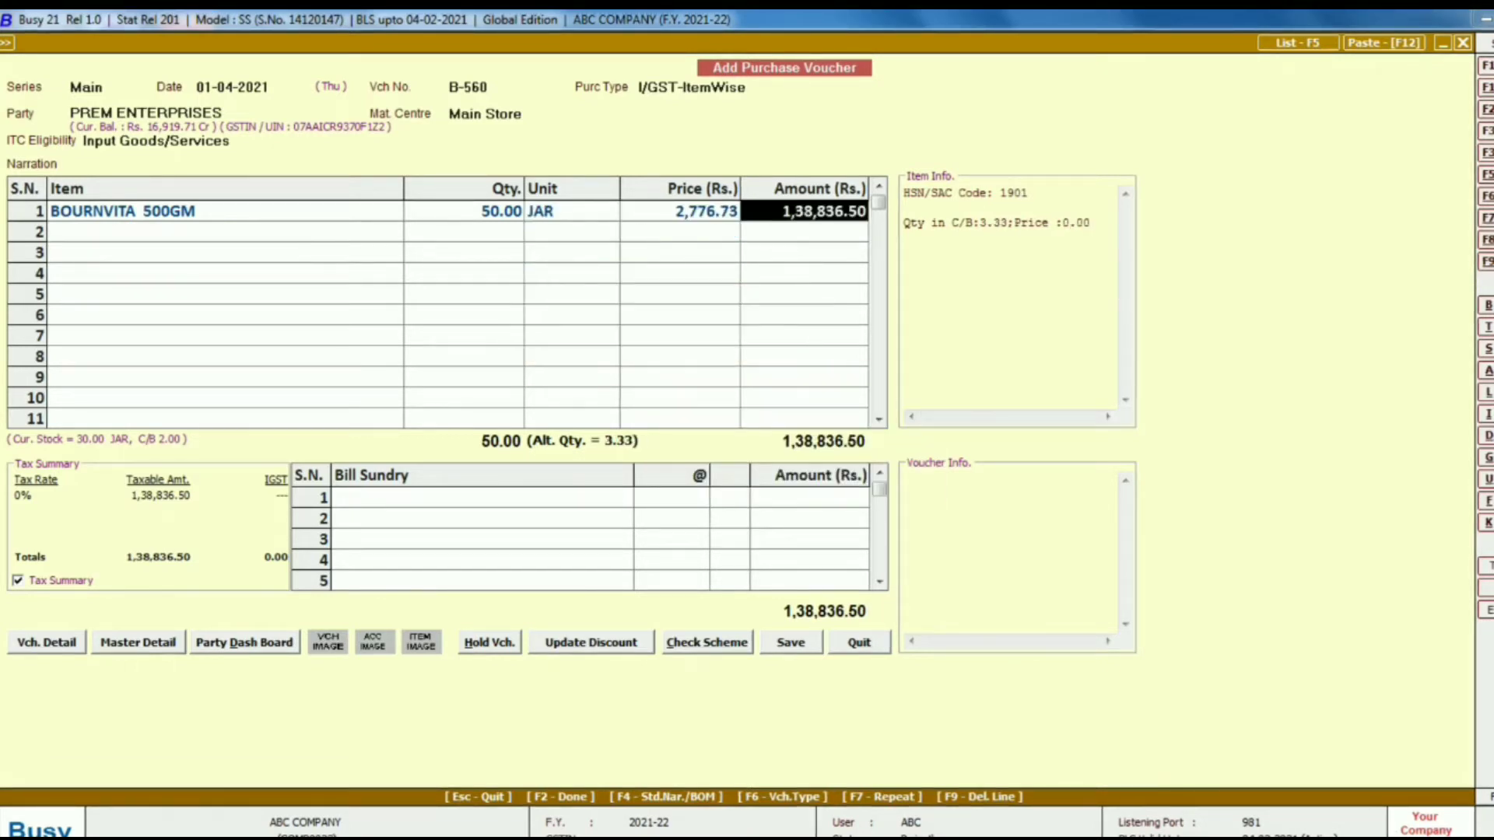
- Re-enter quantity 50 and unit JAR for BOURNVITA 500GM, accepting the alternate-unit values again
key("Left")
key("Left")
key("Left")
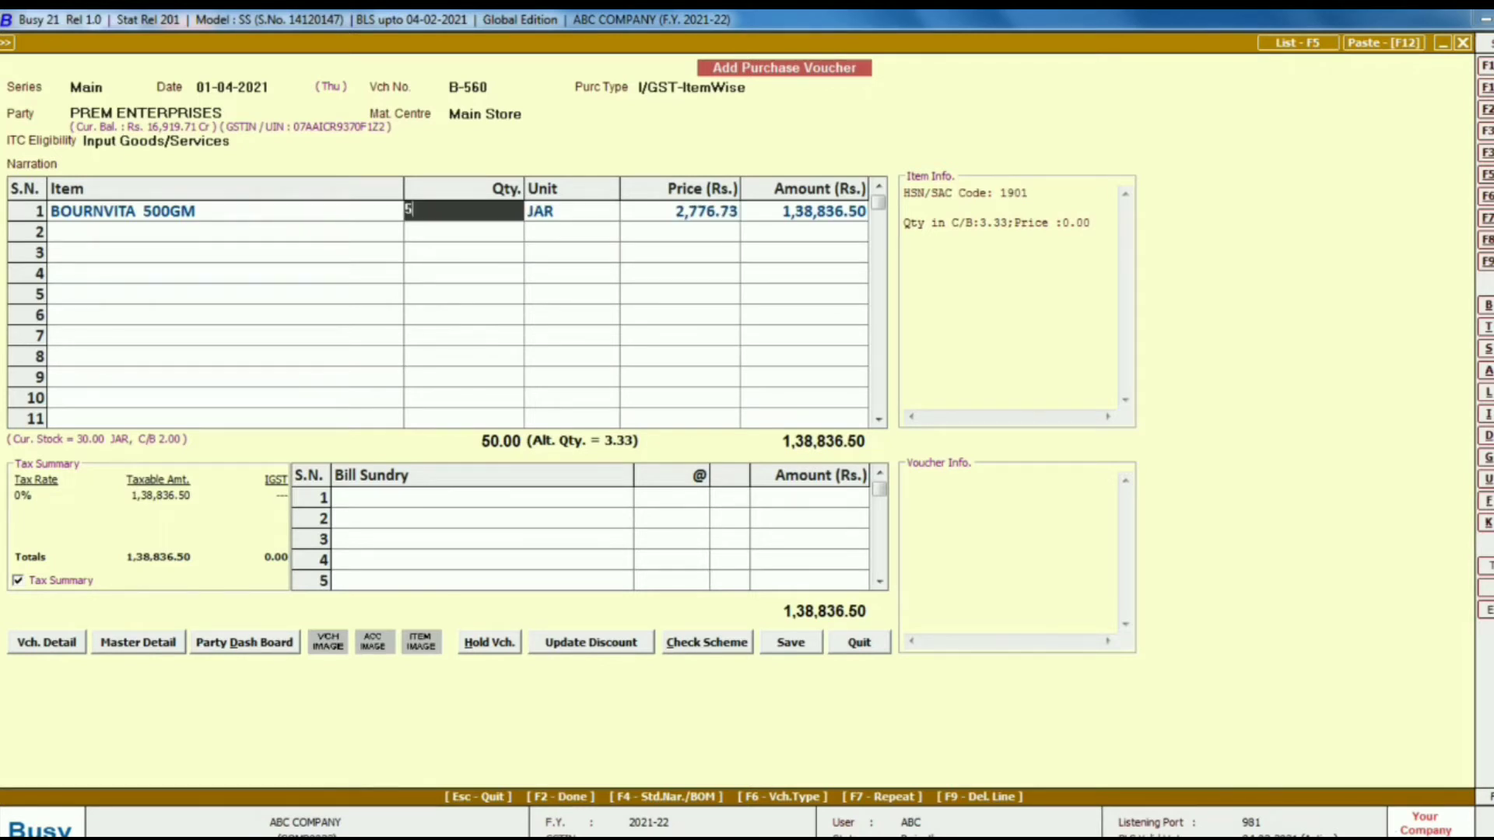
key("Return")
type("JA")
key("Return")
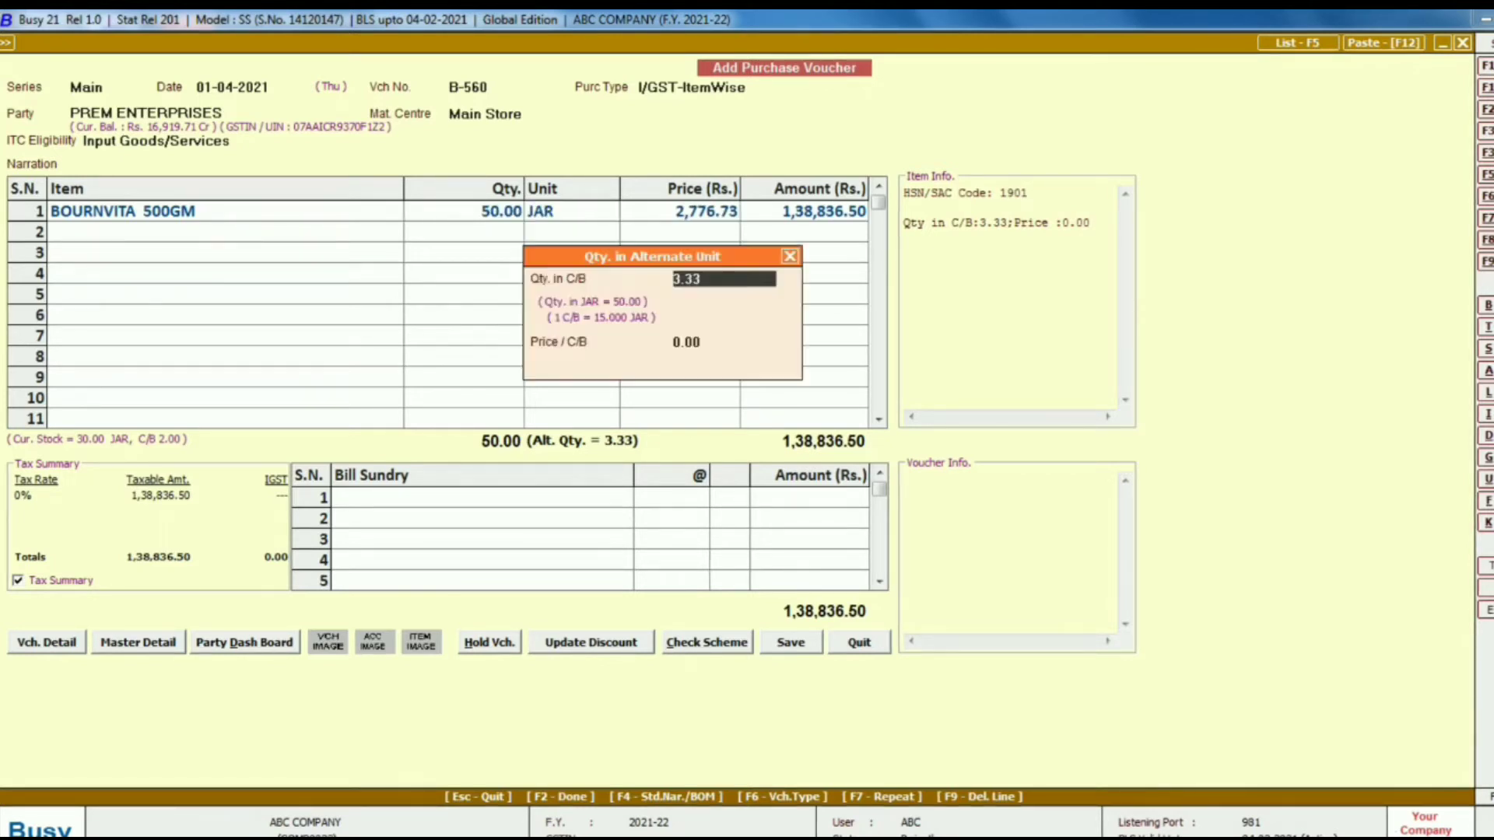
key("Return")
key("Return")
key("Return")
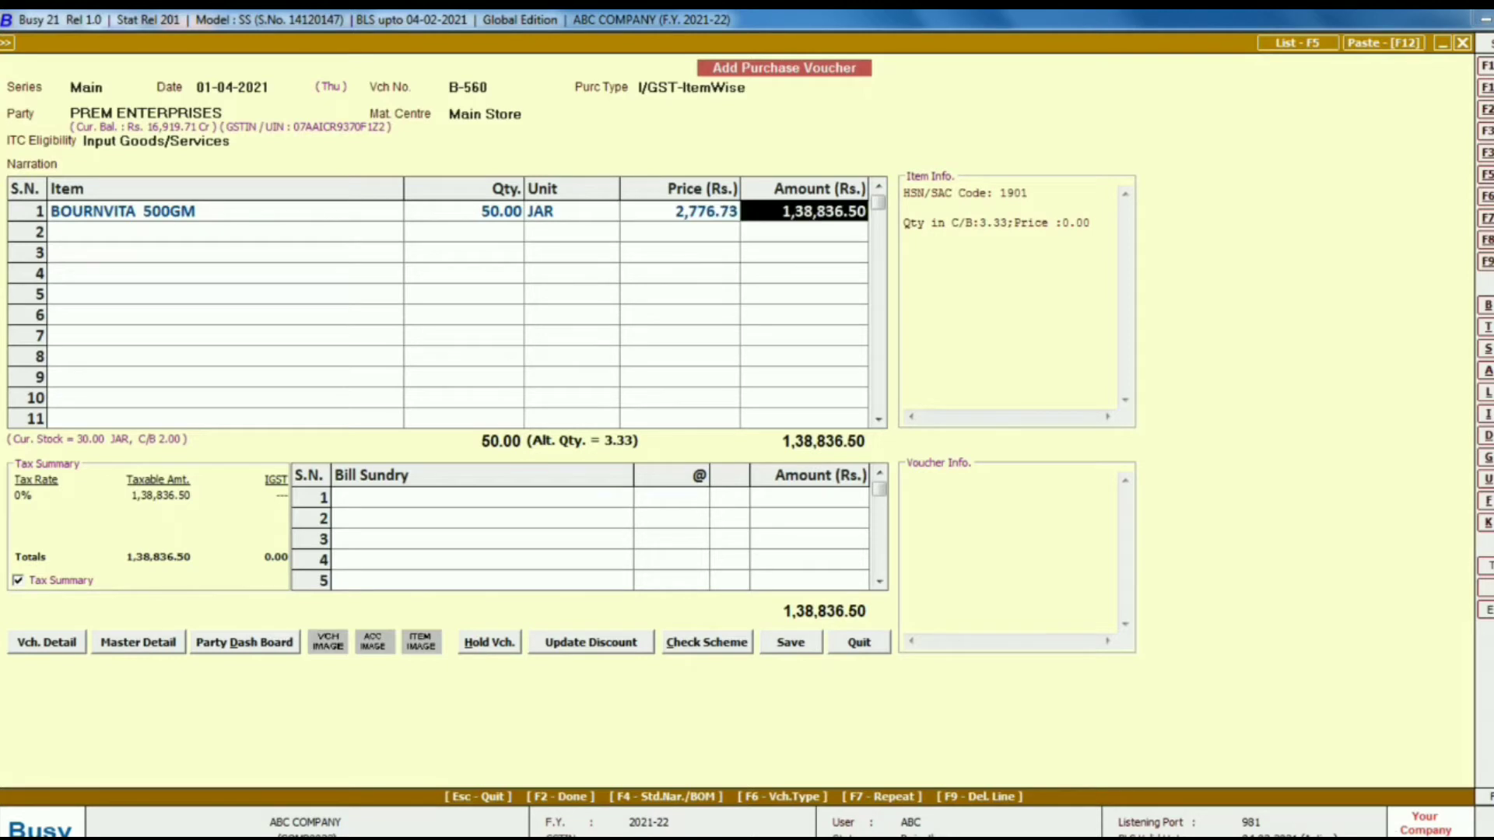
- Delete the BOURNVITA 500GM line from the voucher's item grid
key("Up")
key("Up")
key("Up")
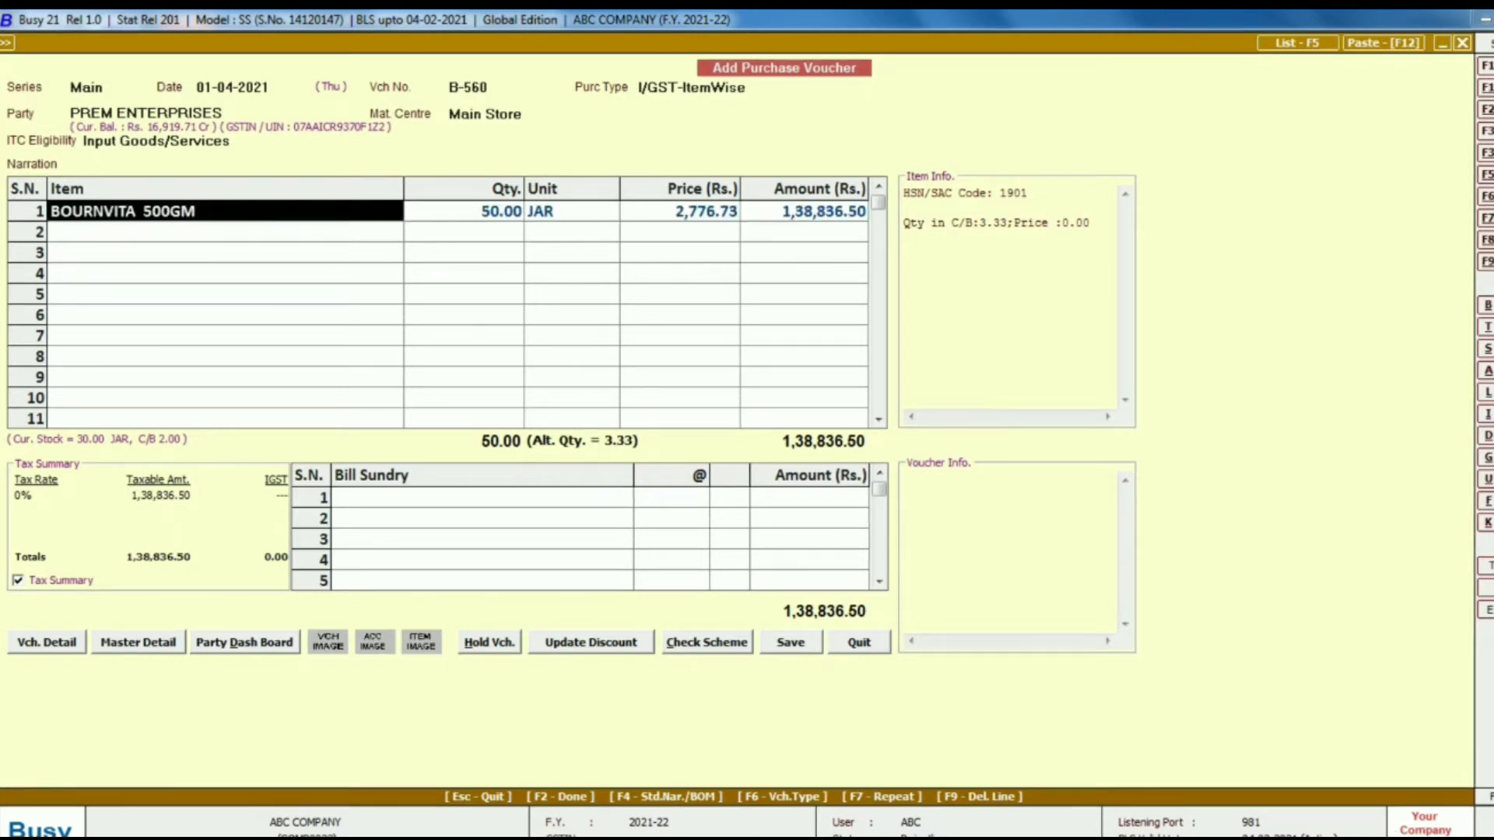
key("F9")
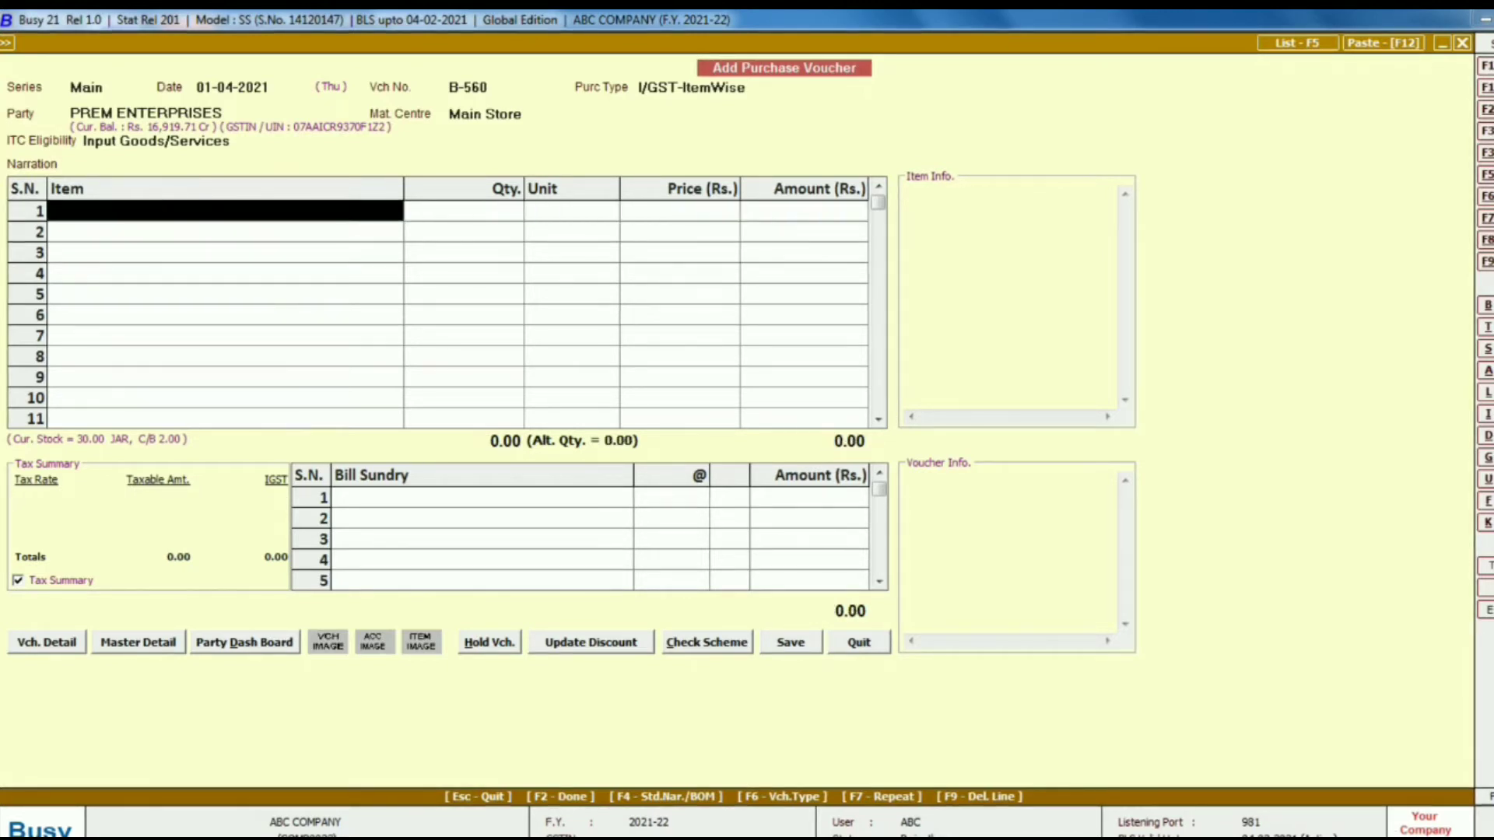
- Add BOURNVITA 500GM to the voucher with quantity 50 JAR, accepting the alternate-unit values, price, amount and item-wise GST
key("space")
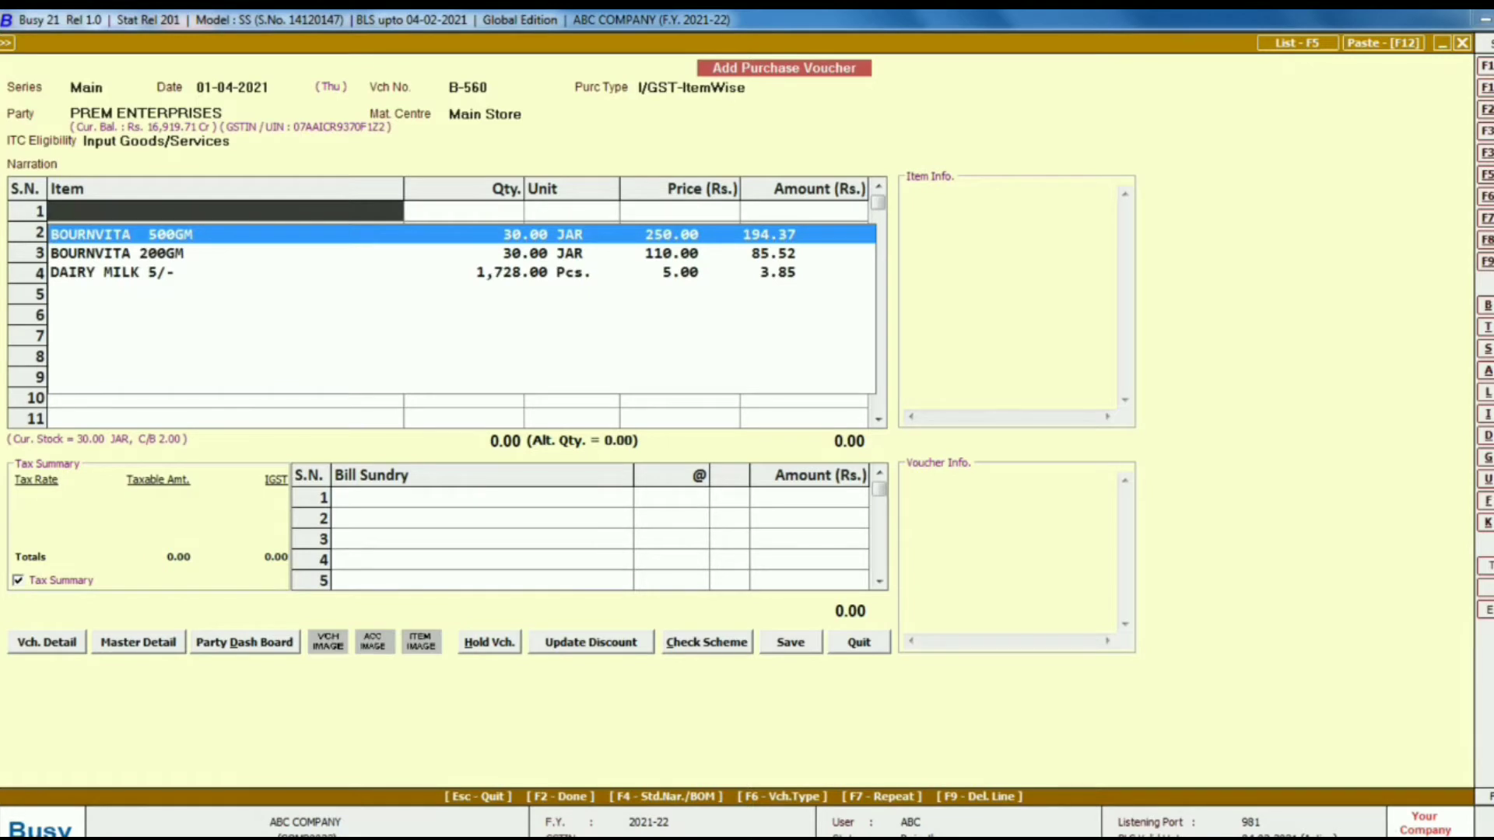
key("Return")
type("50")
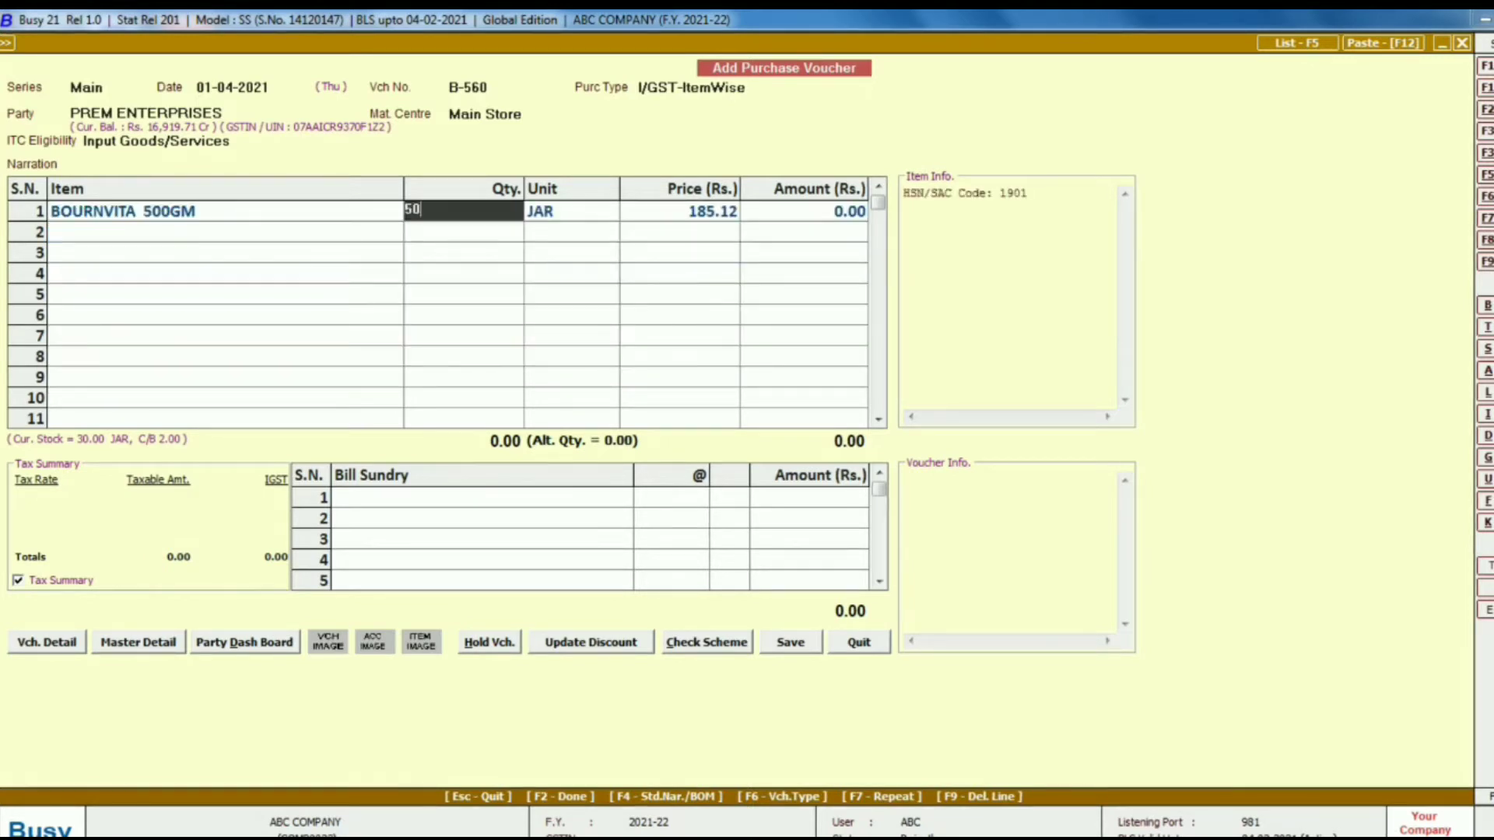
key("Return")
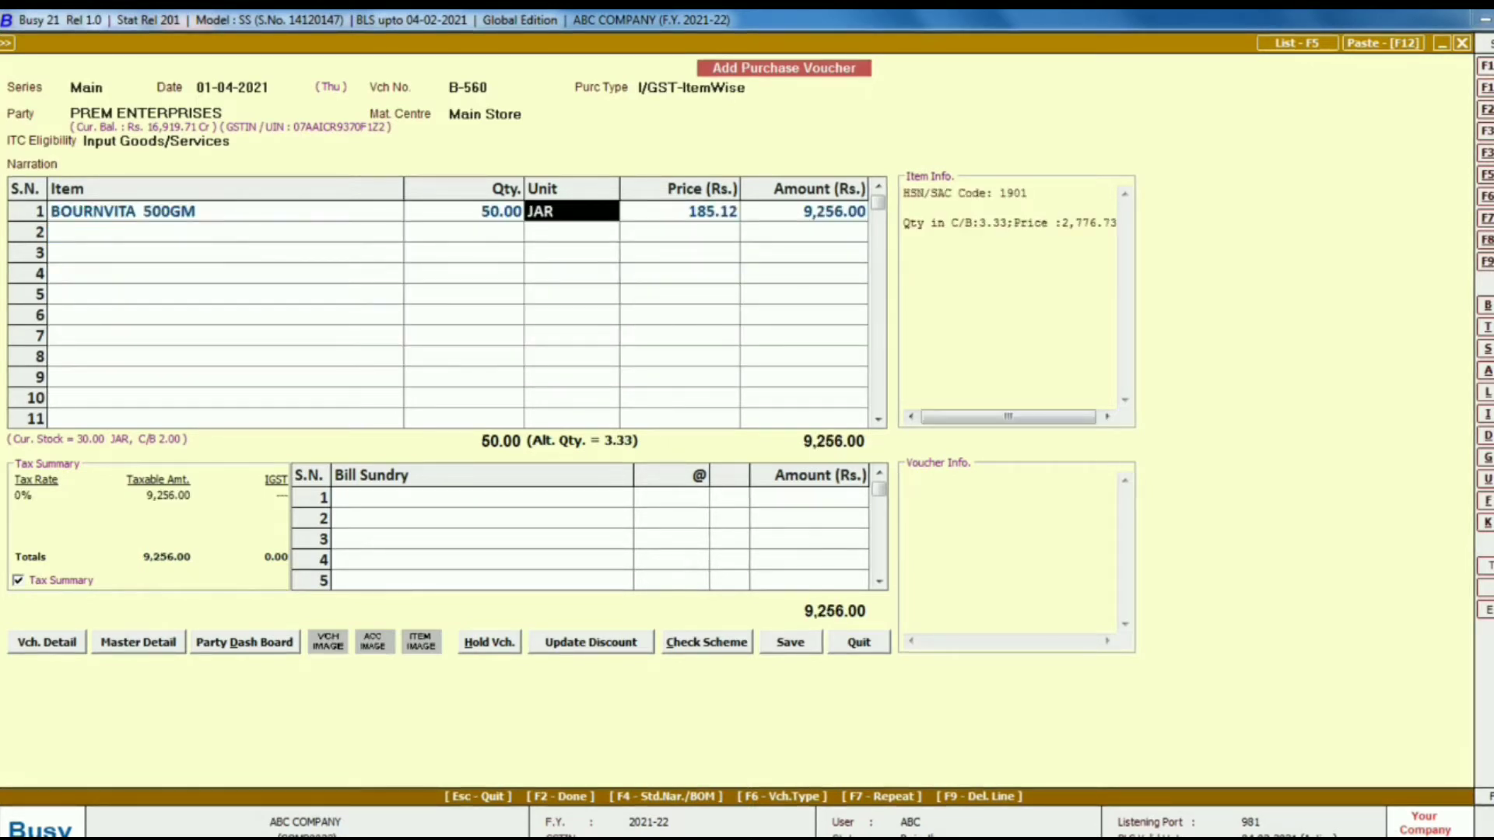
key("space")
key("Return")
key("Return")
key("Return")
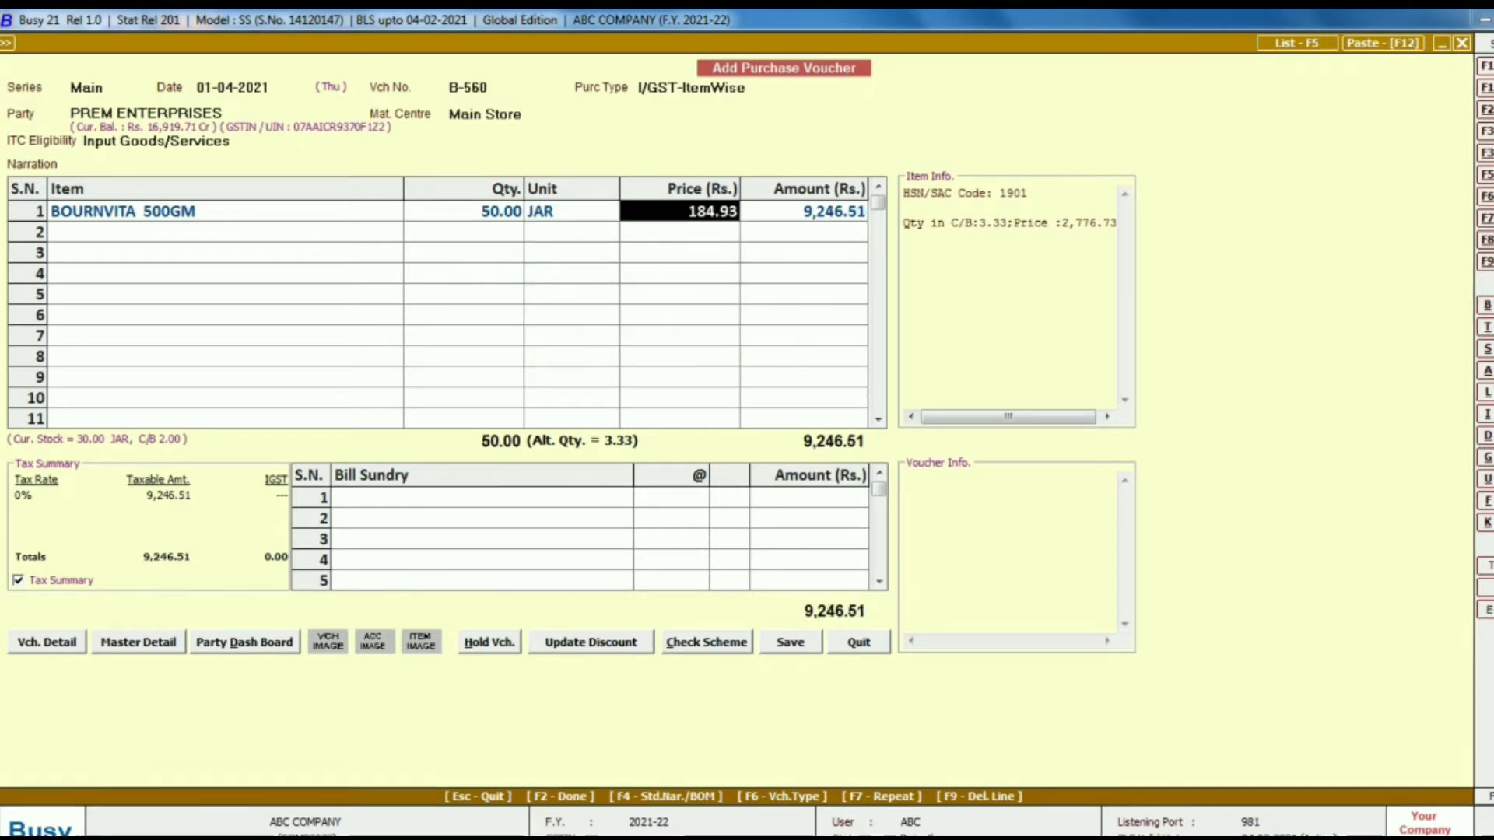
key("Return")
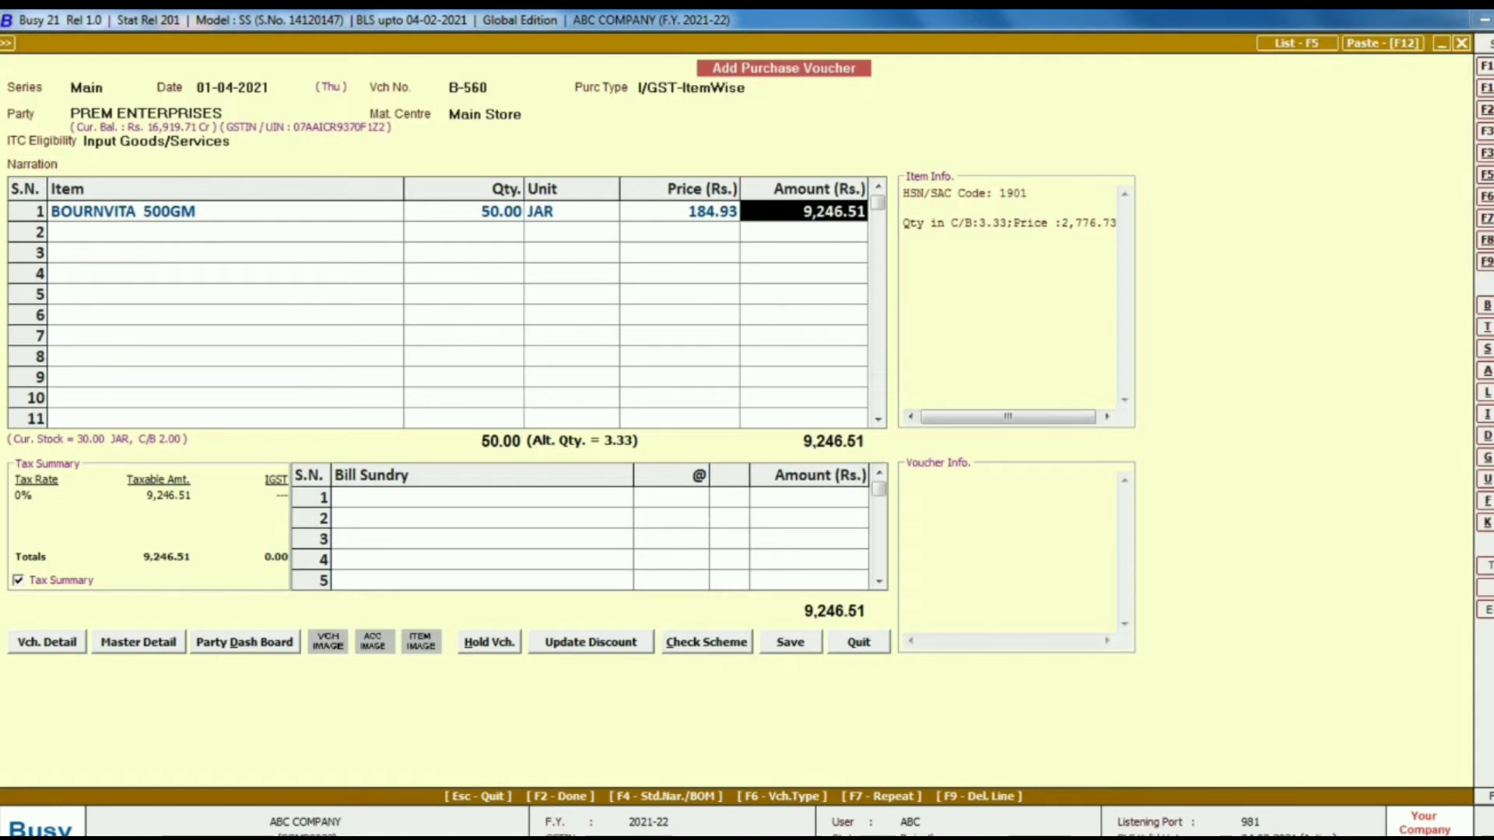
key("Return")
key("Return")
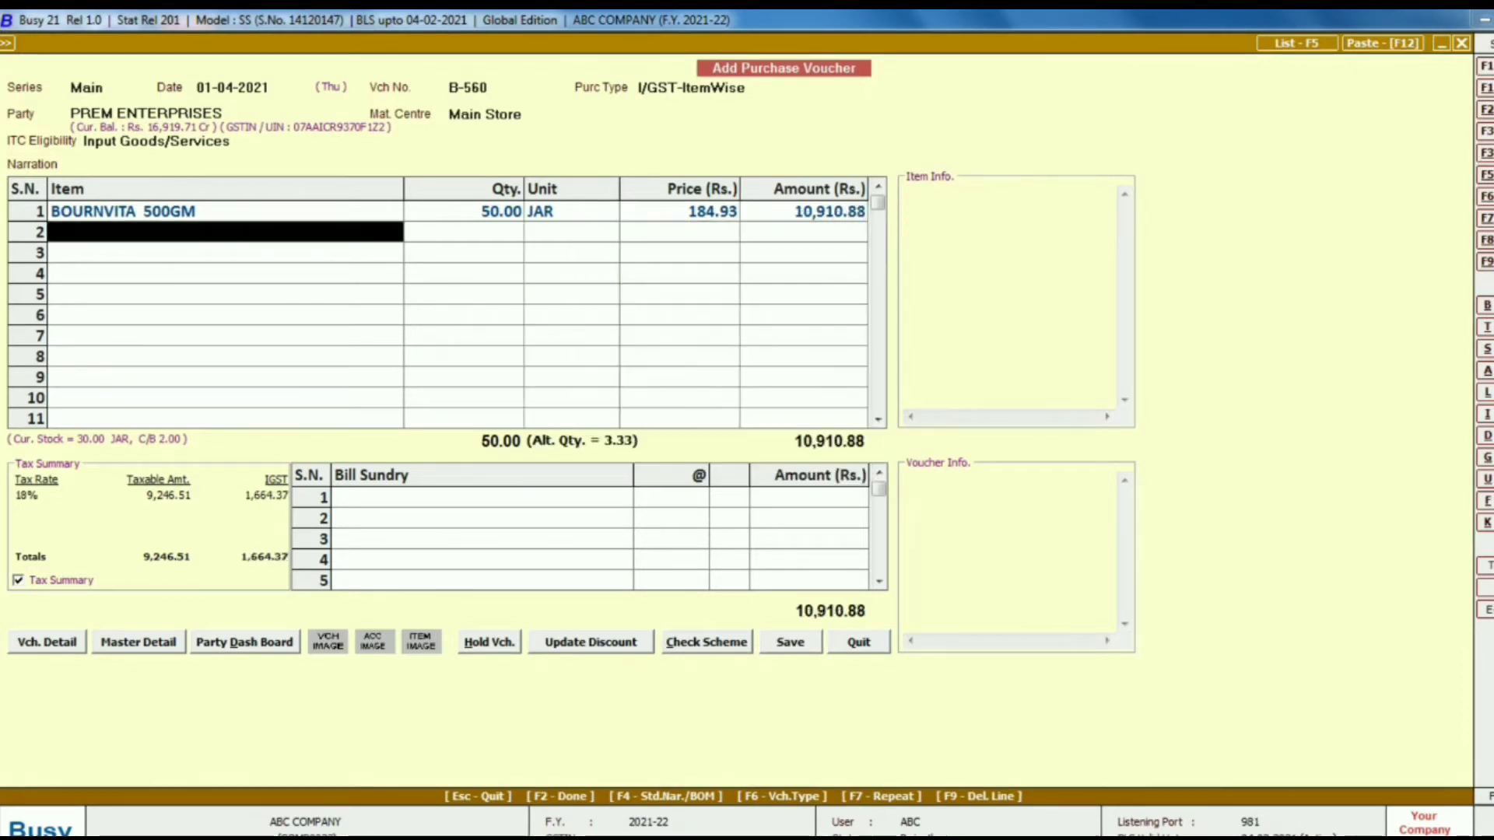
- Add BOURNVITA 200GM as the second item with quantity 1 and unit C/B, accepting its price and item-wise GST
key("Down")
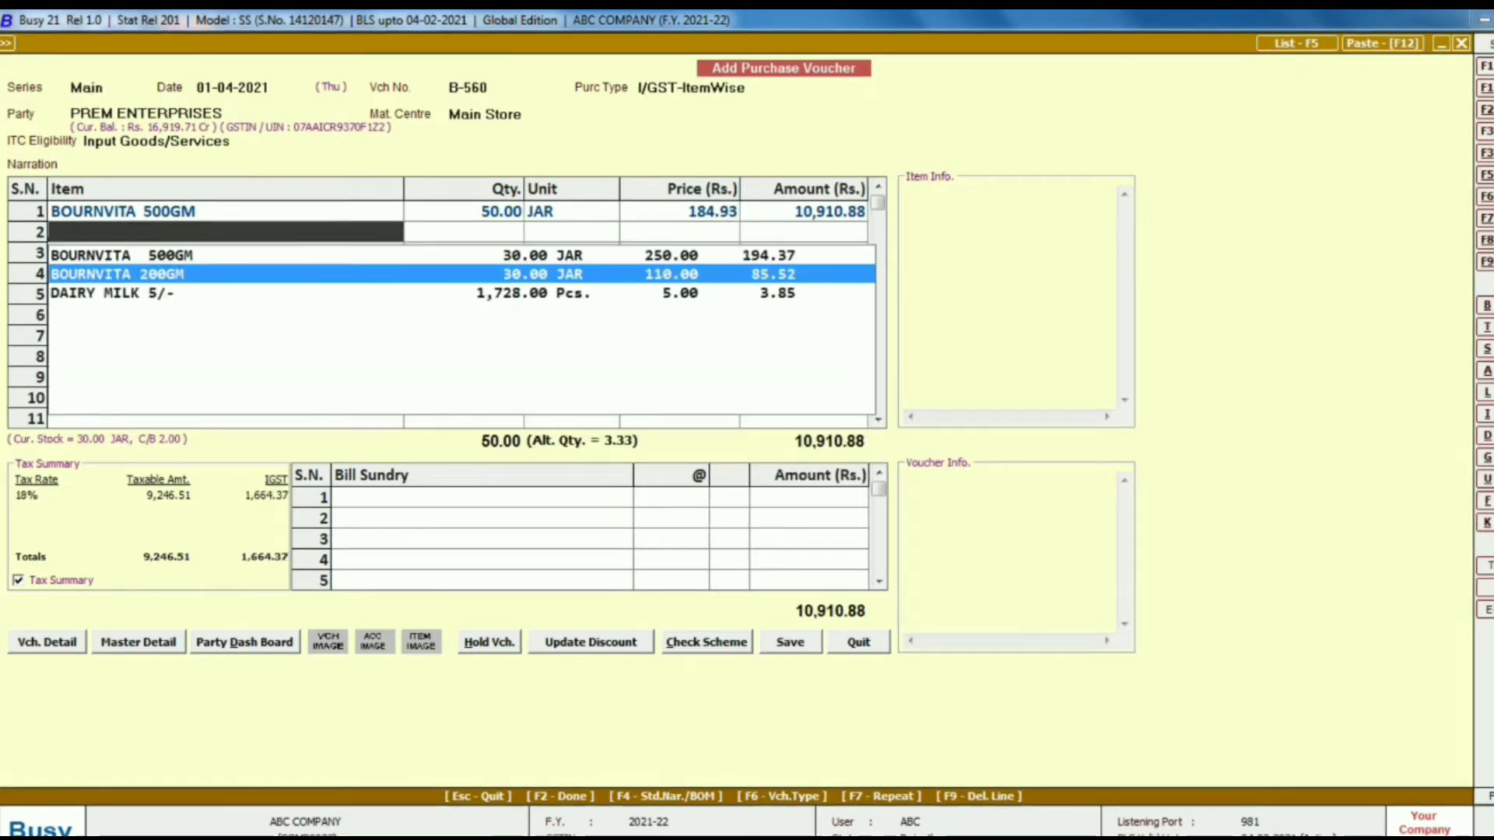
key("Return")
type("1")
key("Return")
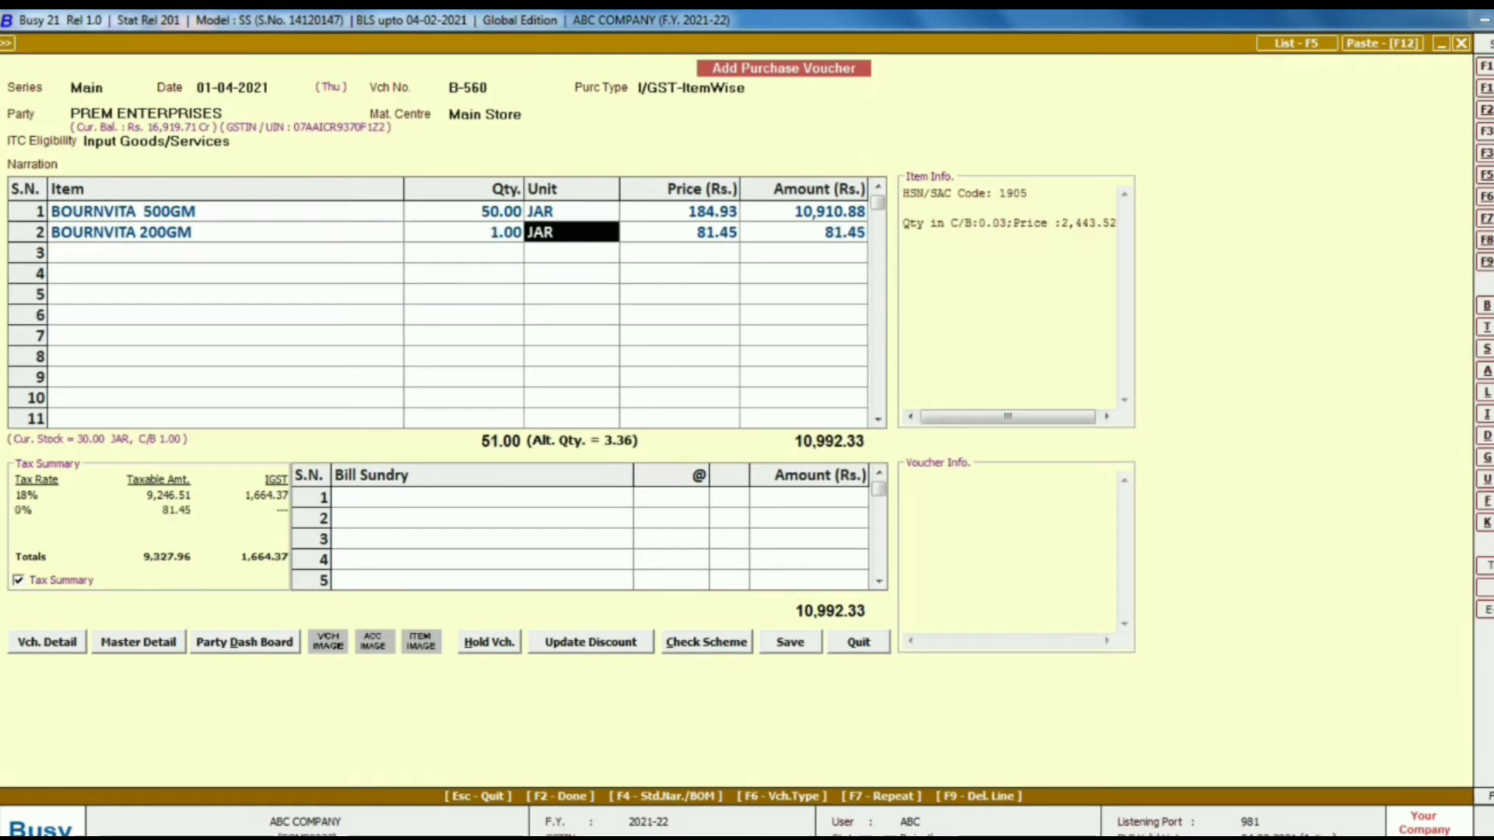
type("c/B")
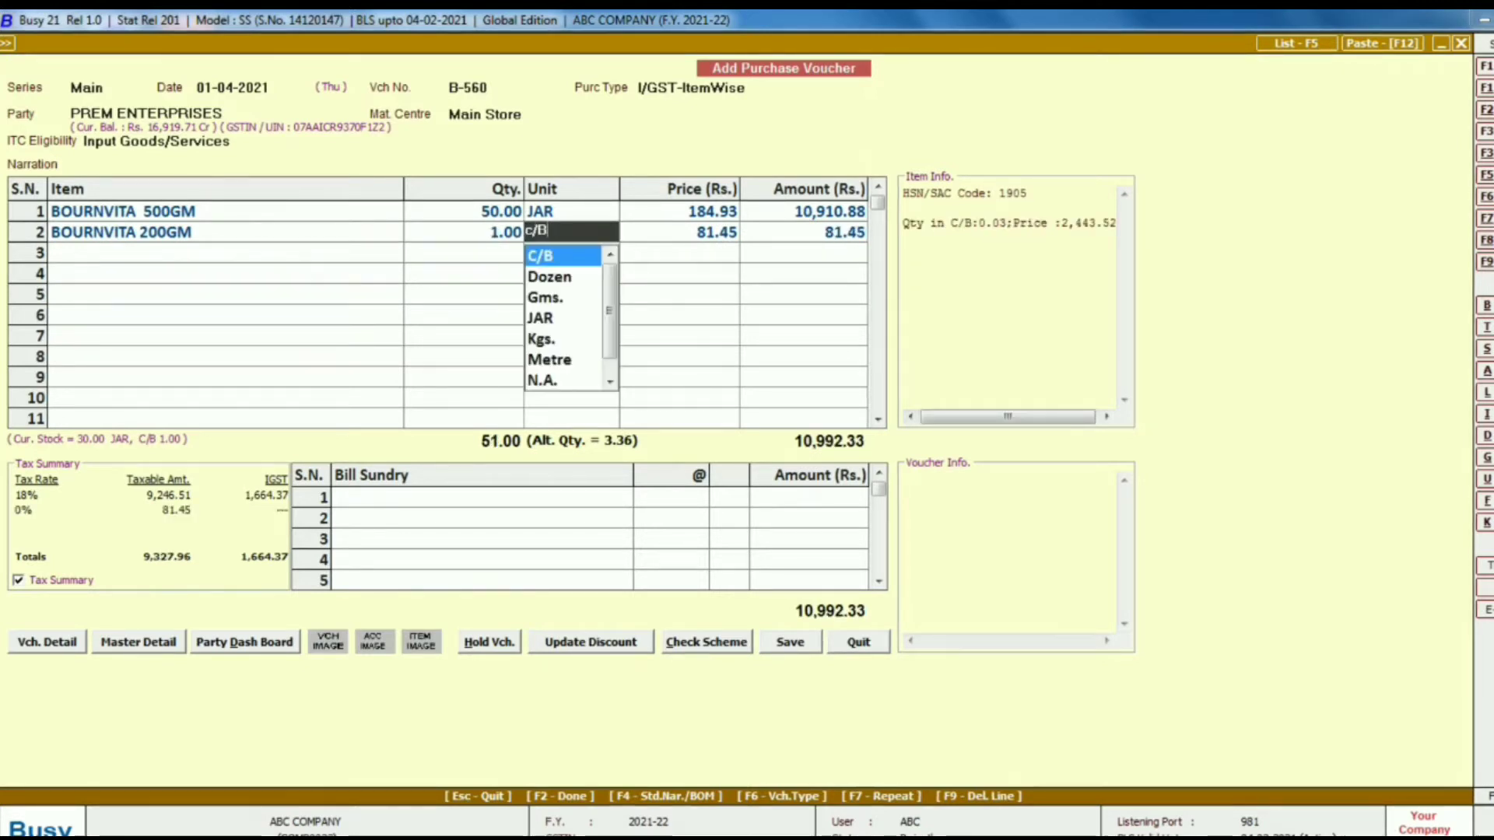
key("Return")
key("Return")
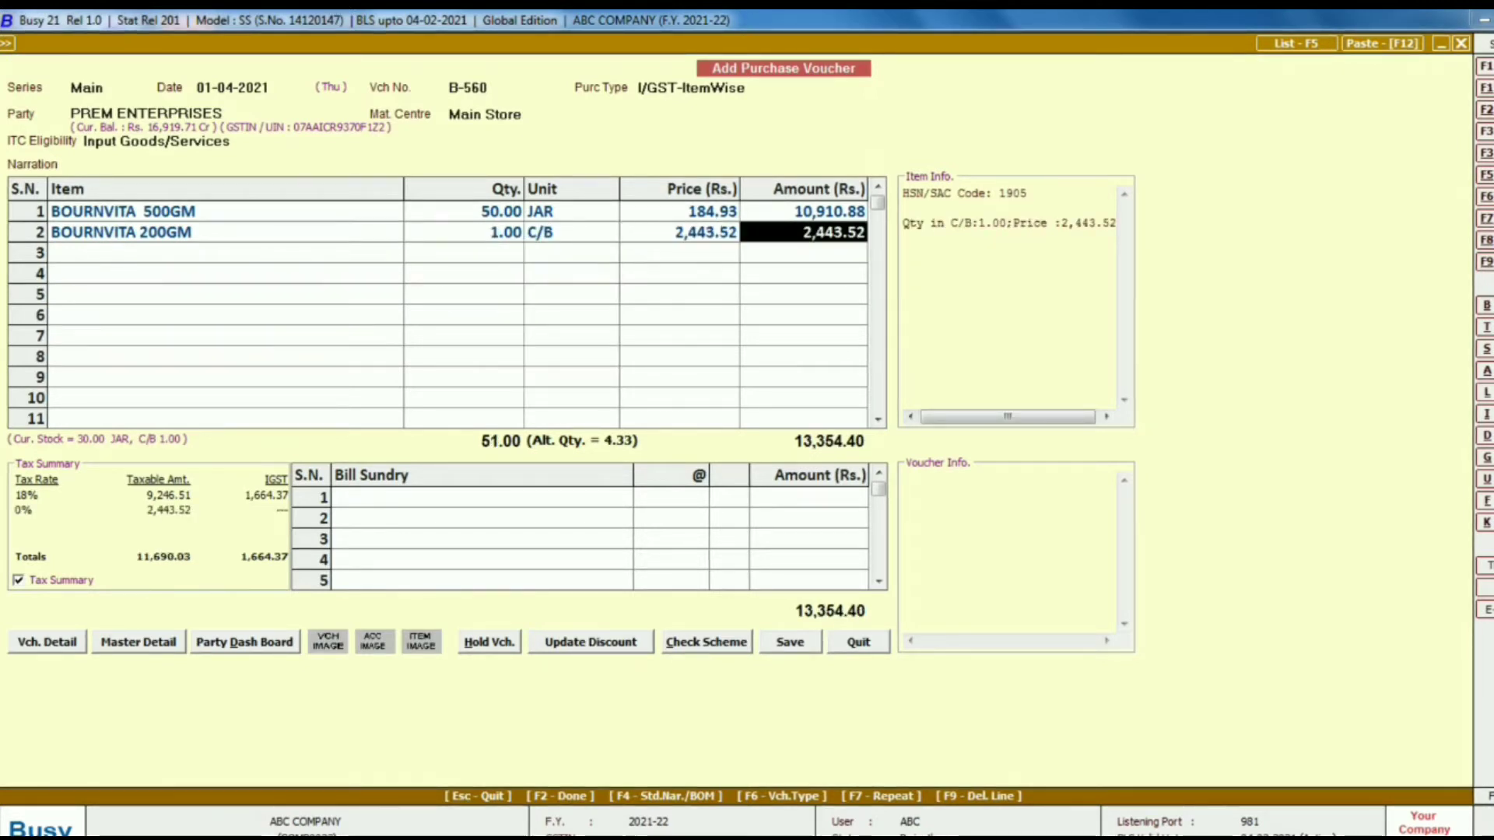
key("Return")
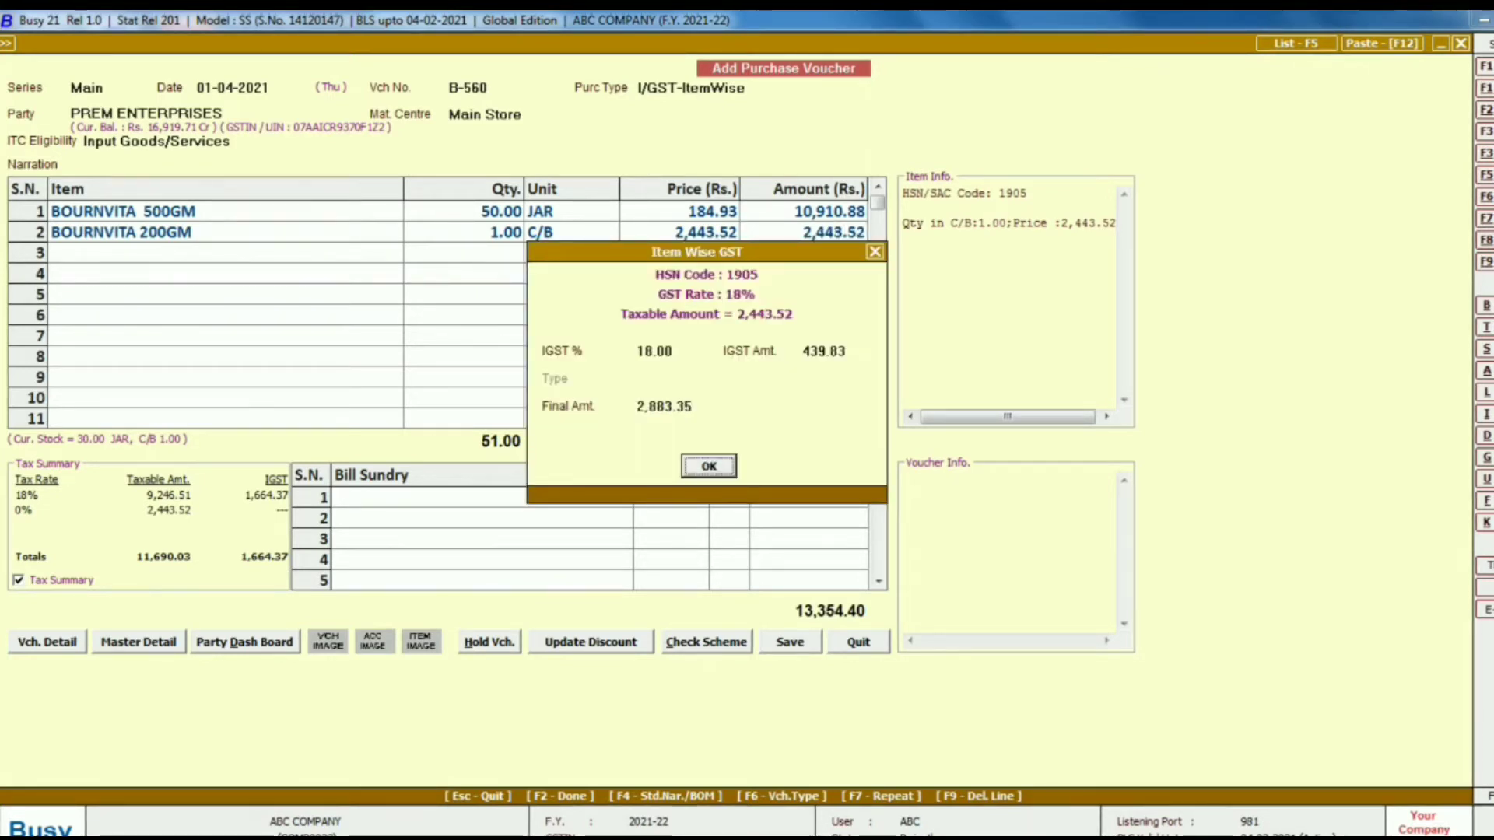
key("Return")
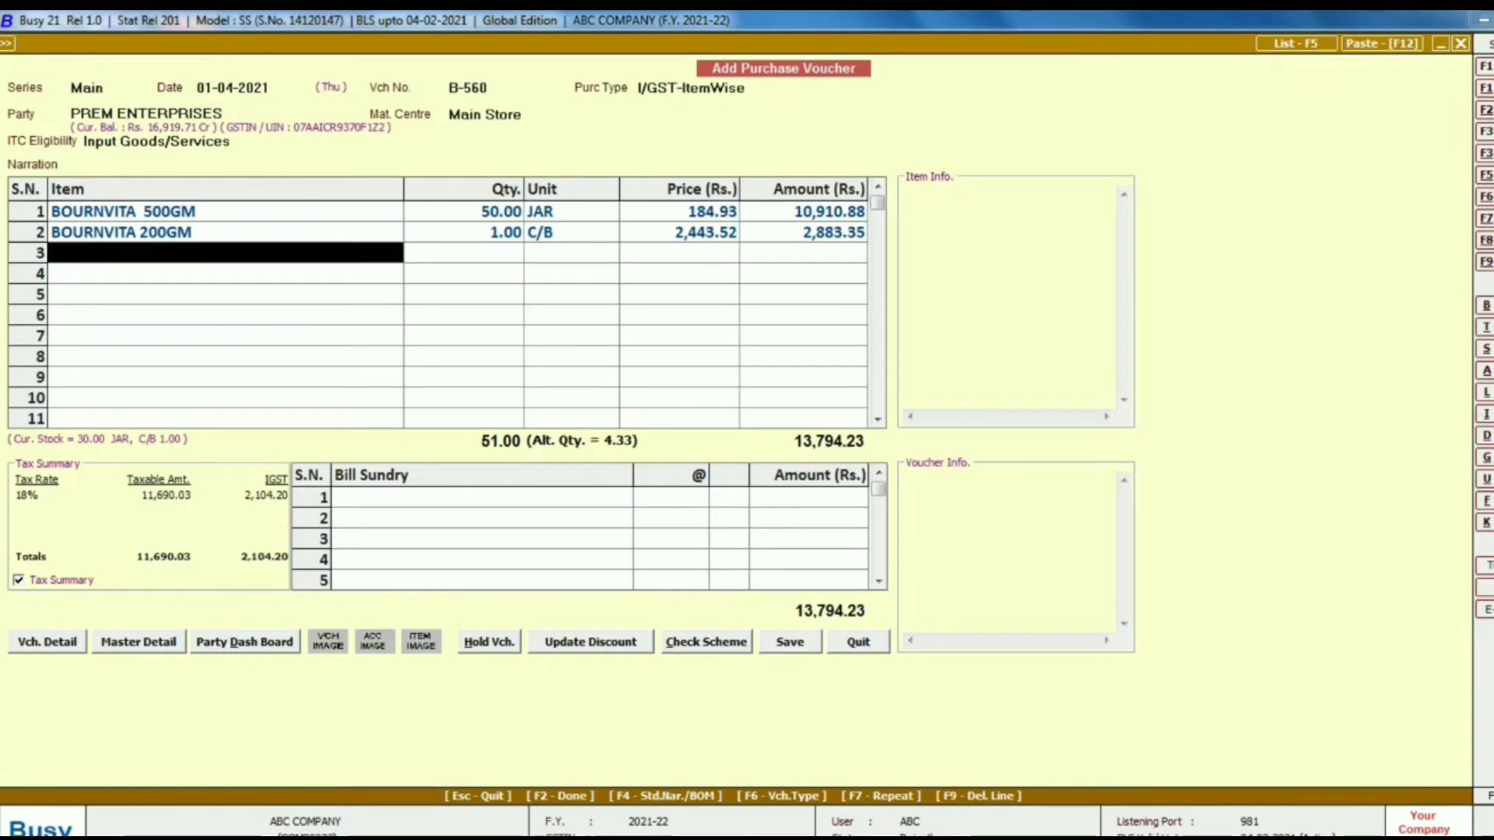
- Add DAIRY MILK 5/- as the third item with quantity 1
key("Down")
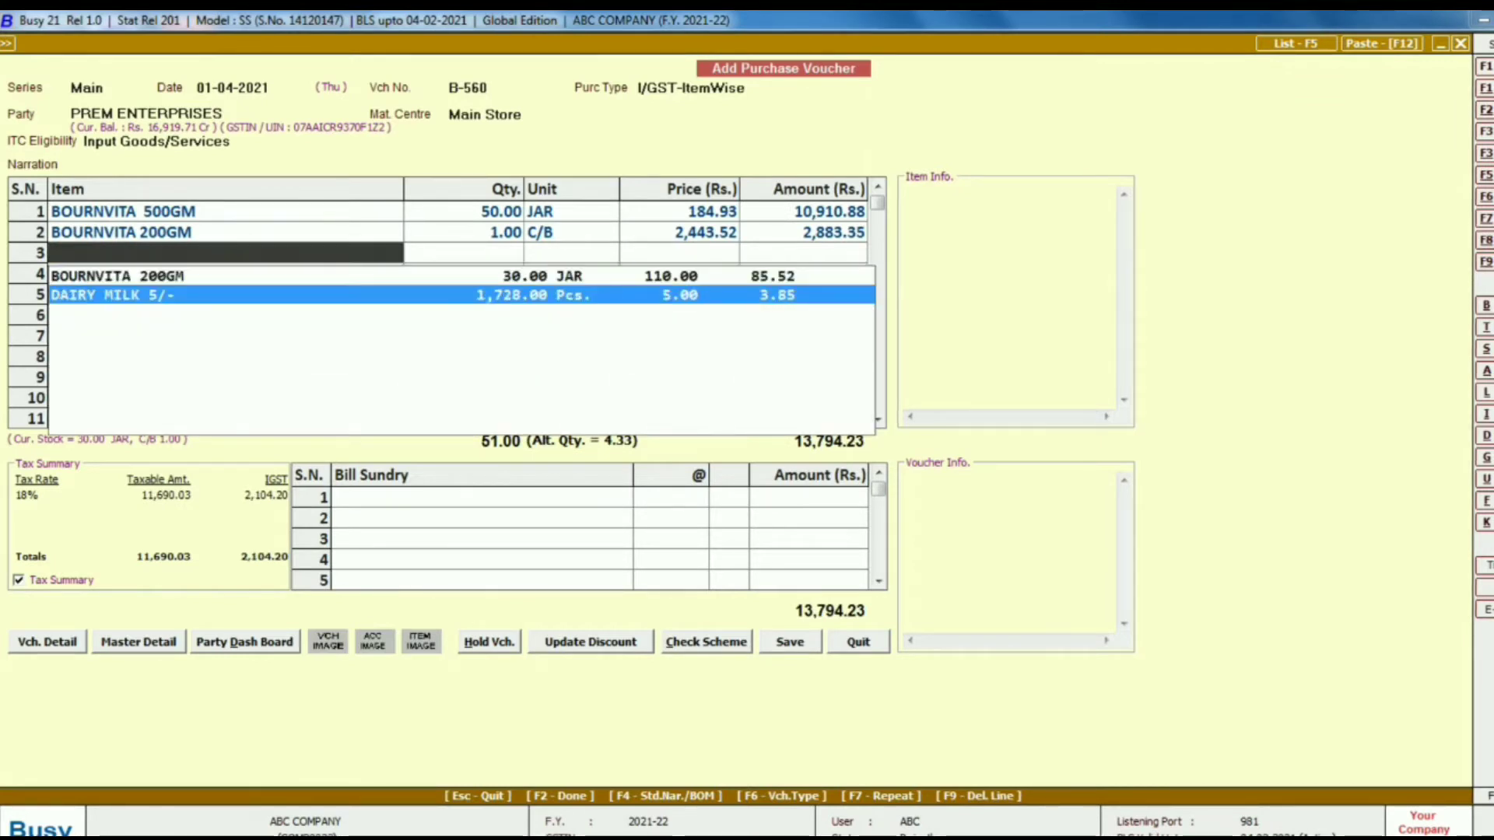
key("Return")
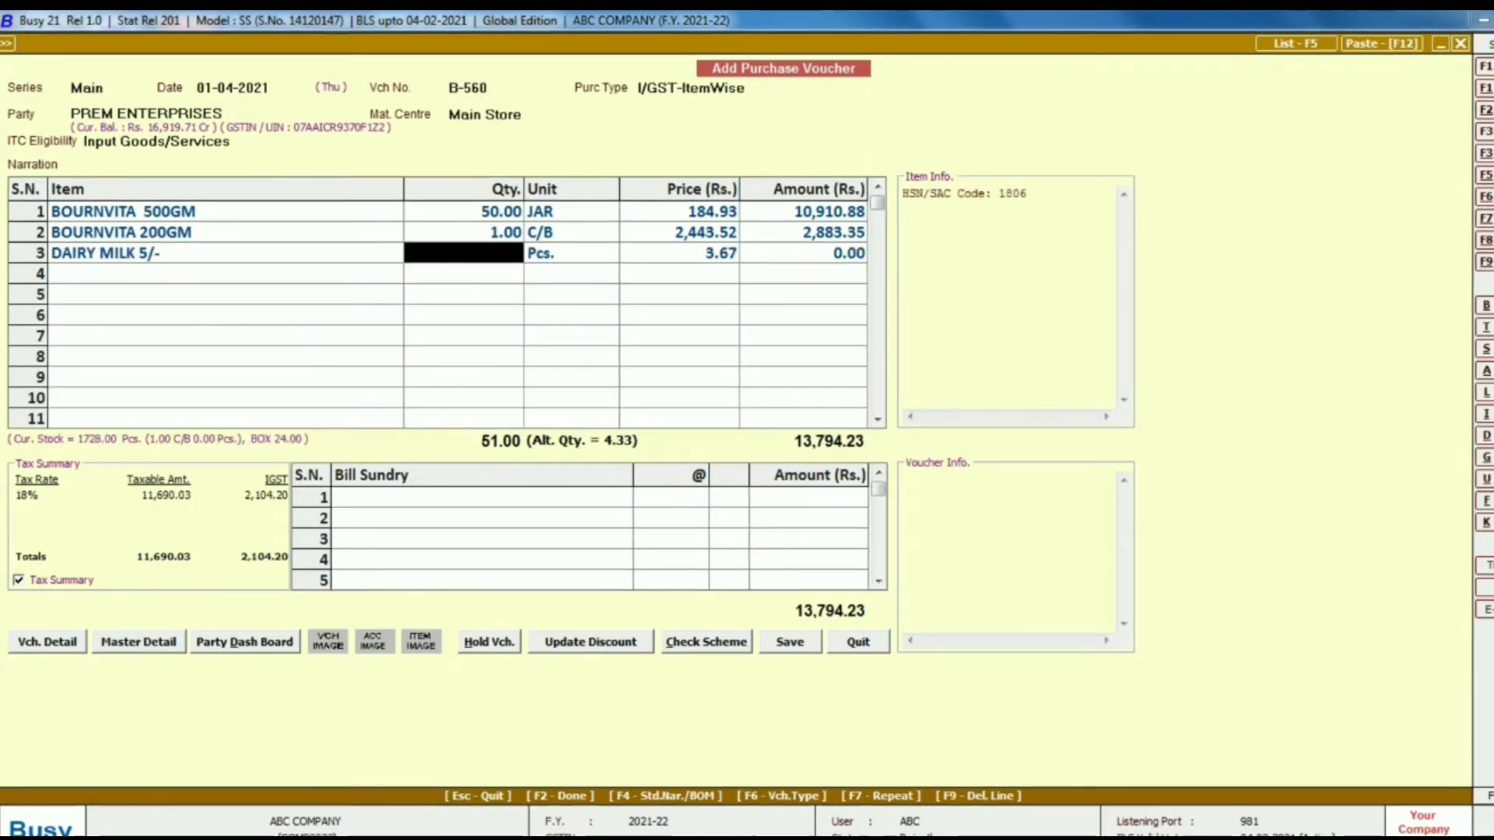
type("1")
key("Return")
- Open the item master of DAIRY MILK 5/- from its voucher line and review its name, group and main unit
key("Left")
key("Left")
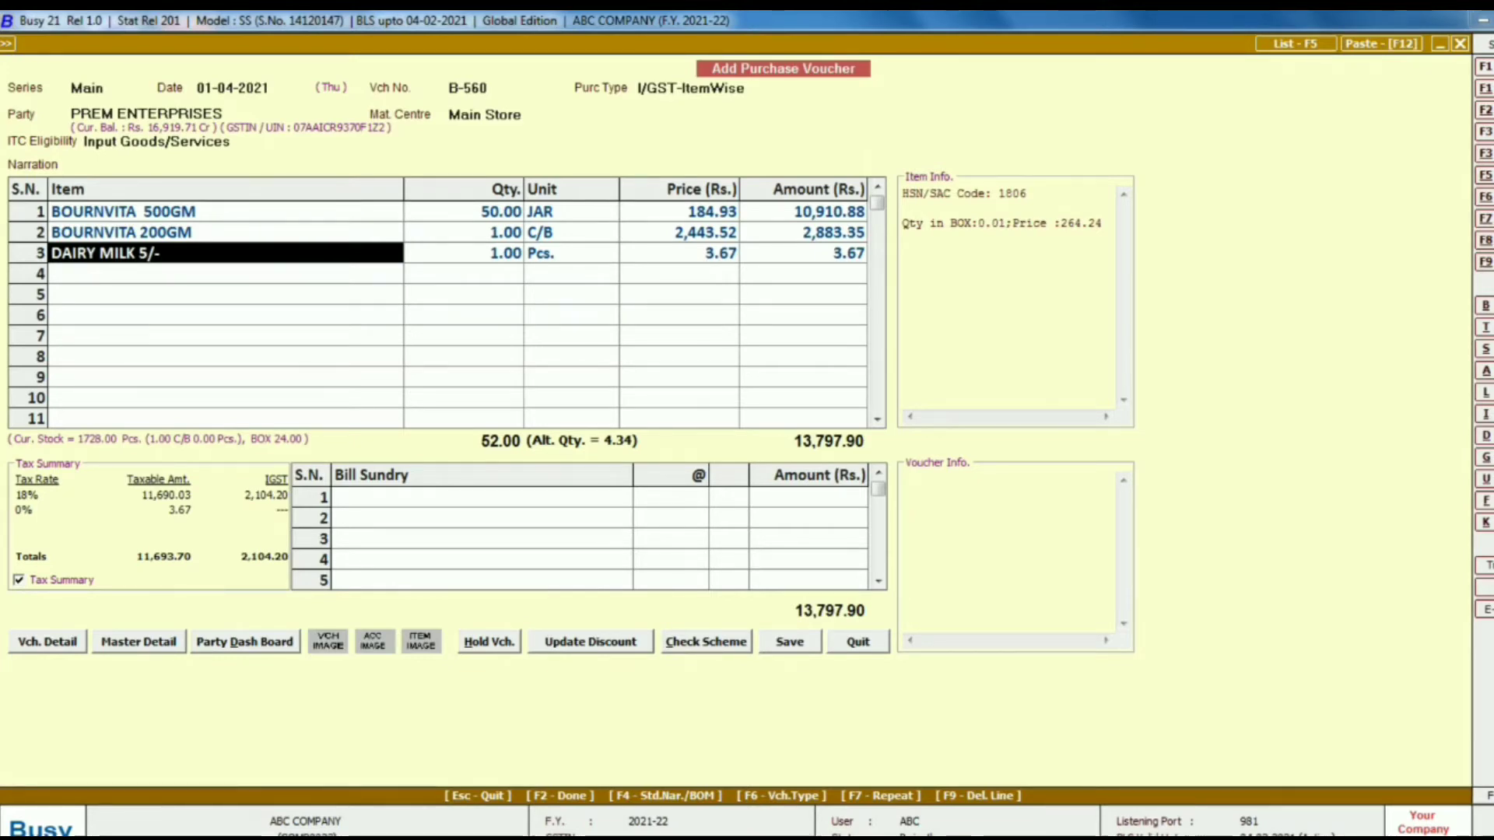
key("alt+m")
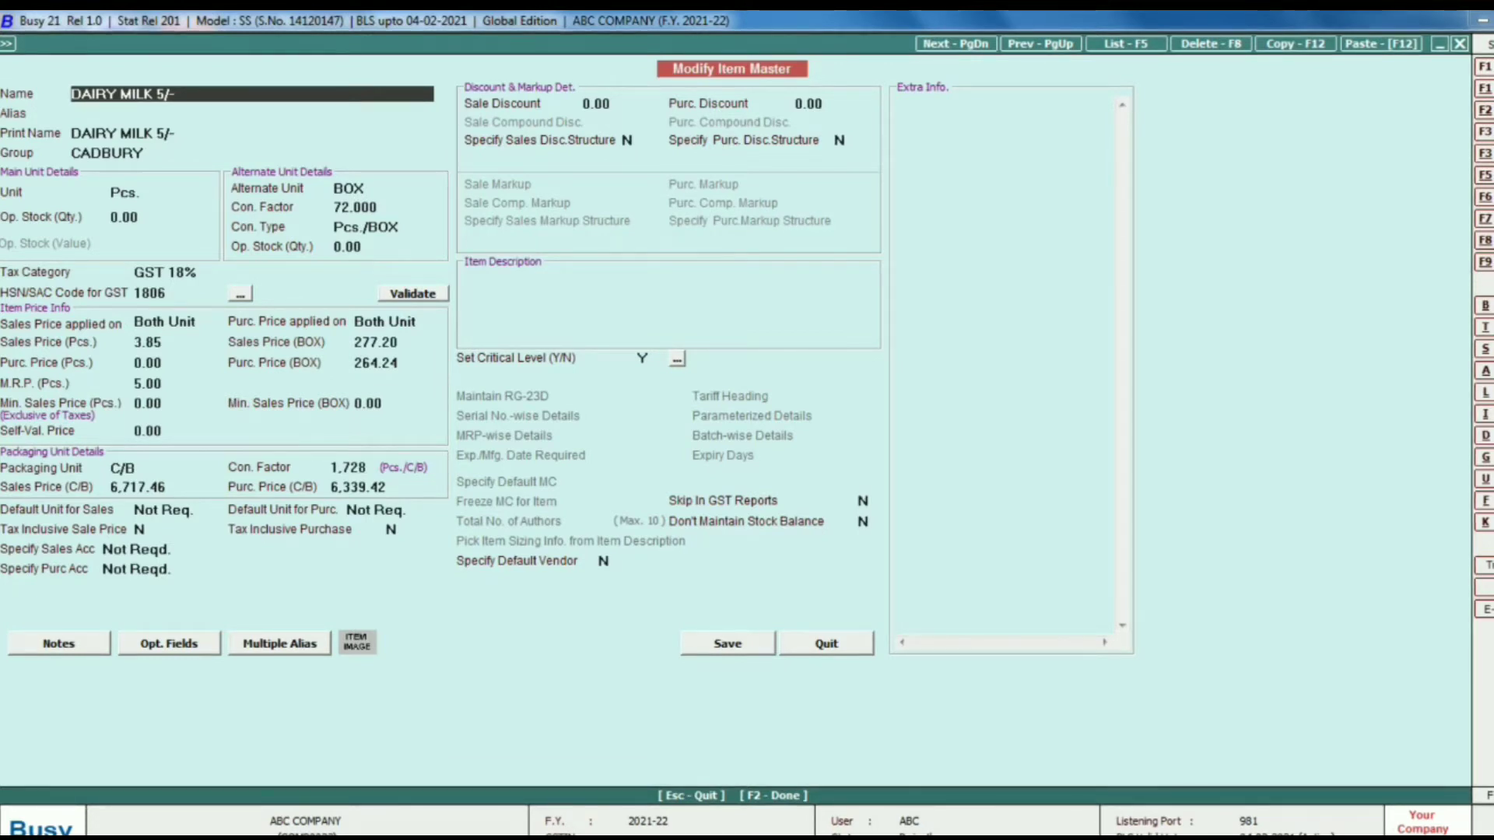
key("Return")
key("Up")
key("Return")
key("Return")
key("Return")
key("Return")
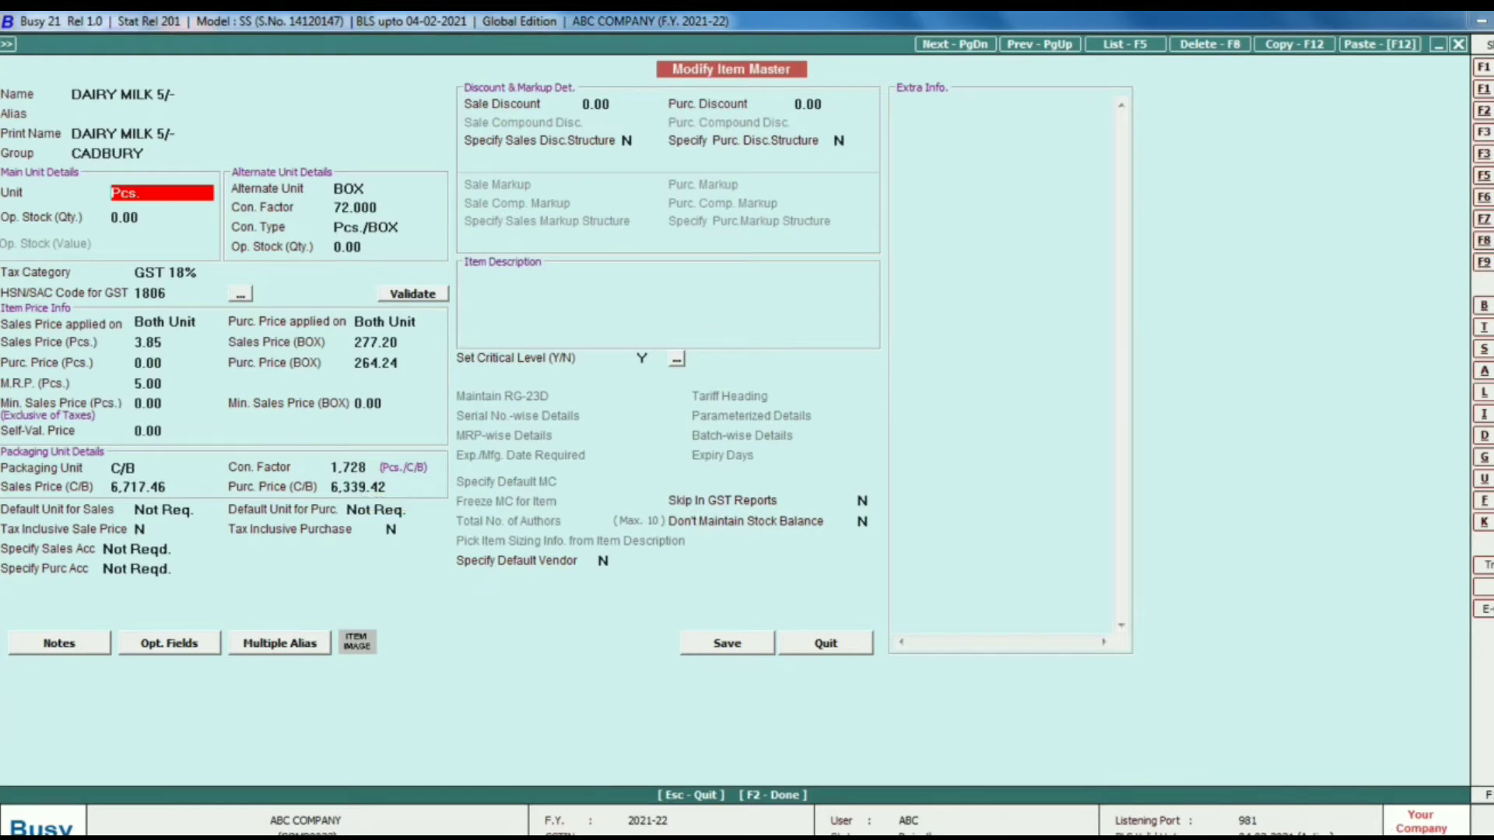
- Review the item master's opening stock, alternate unit, conversion factor and type, tax category and HSN code
key("Return")
key("Return")
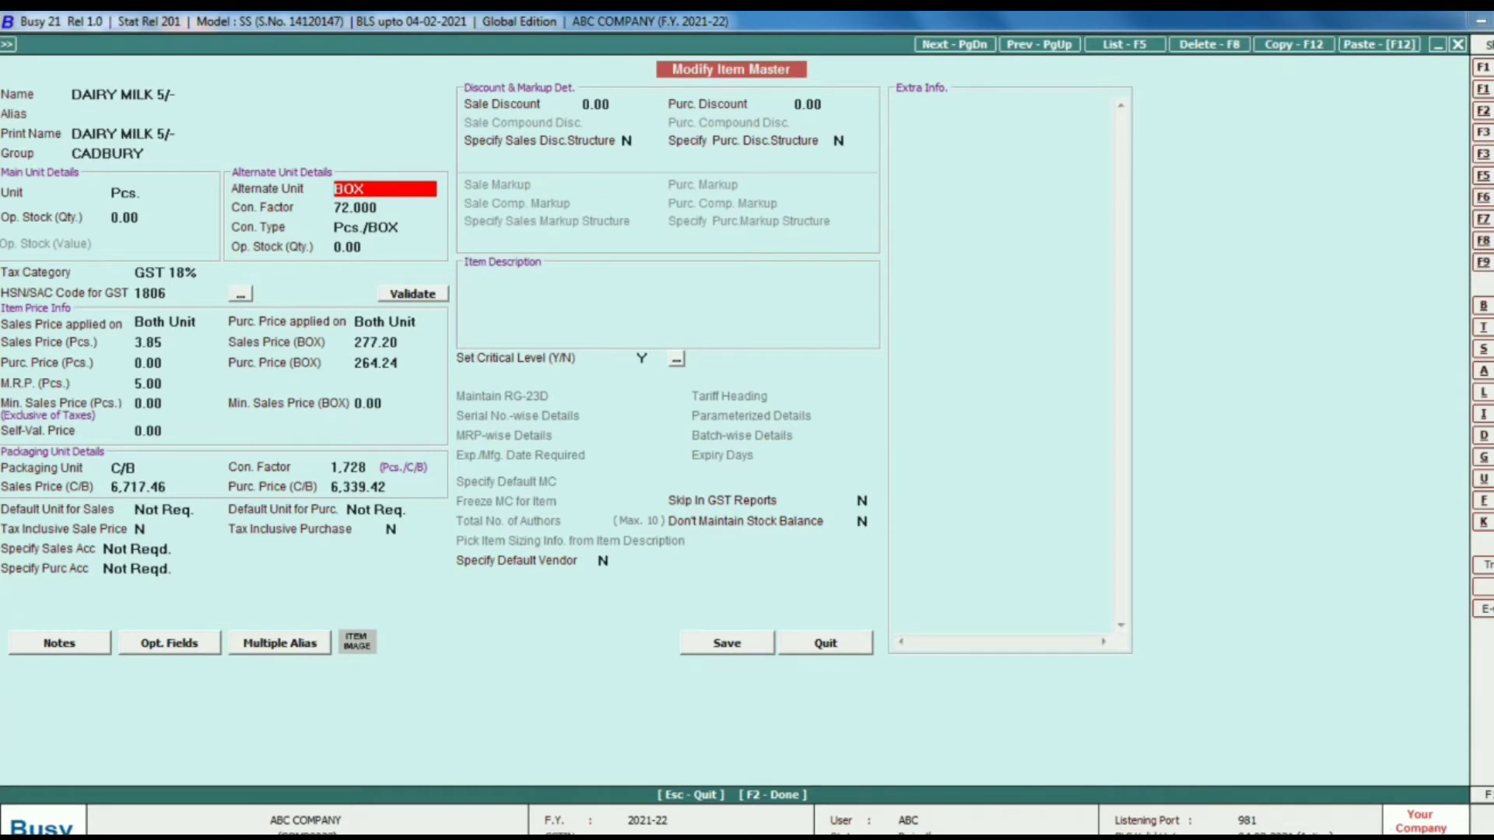
key("Return")
key("Return")
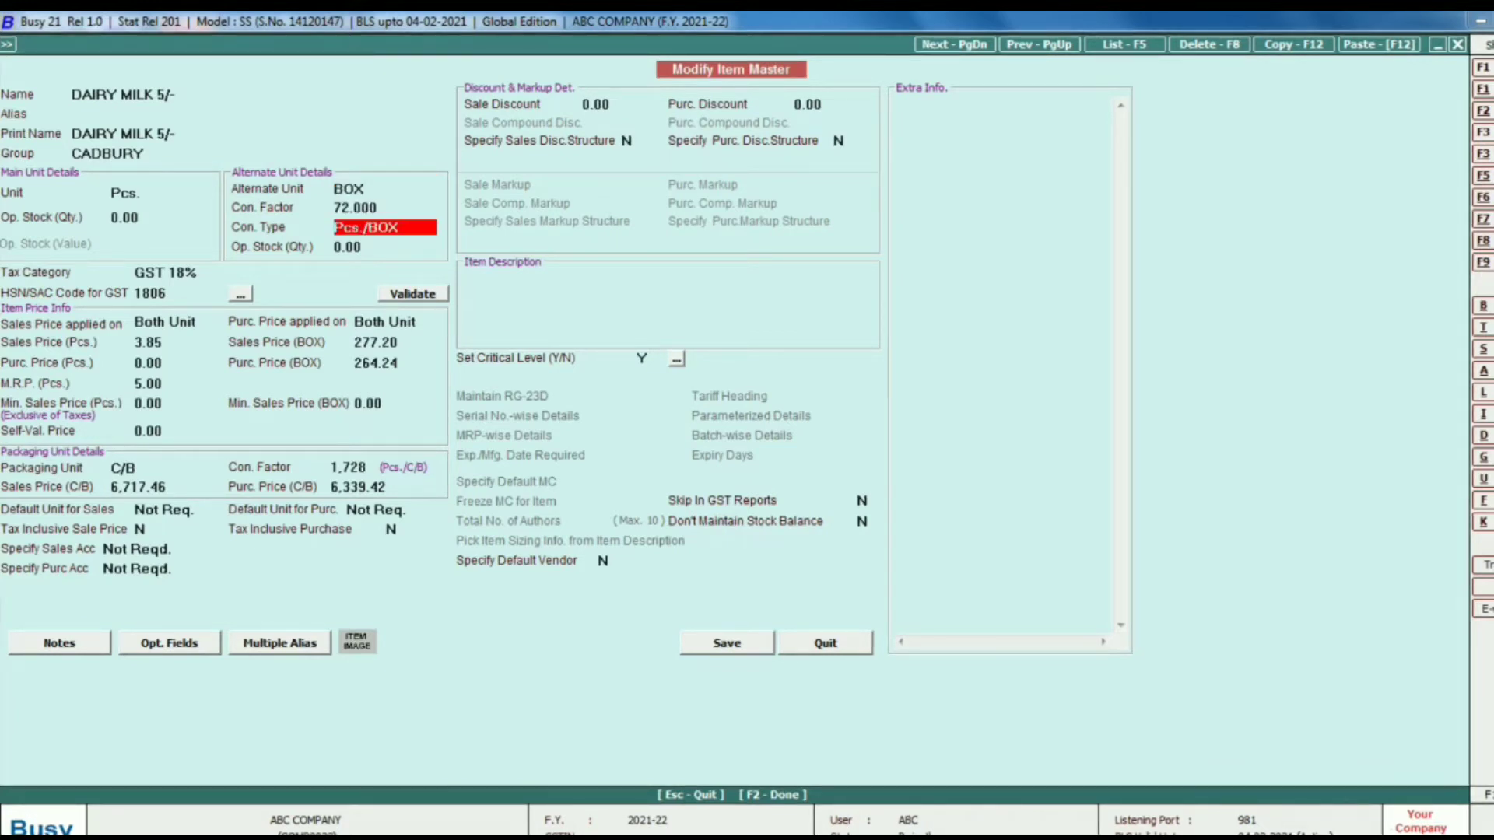
key("Return")
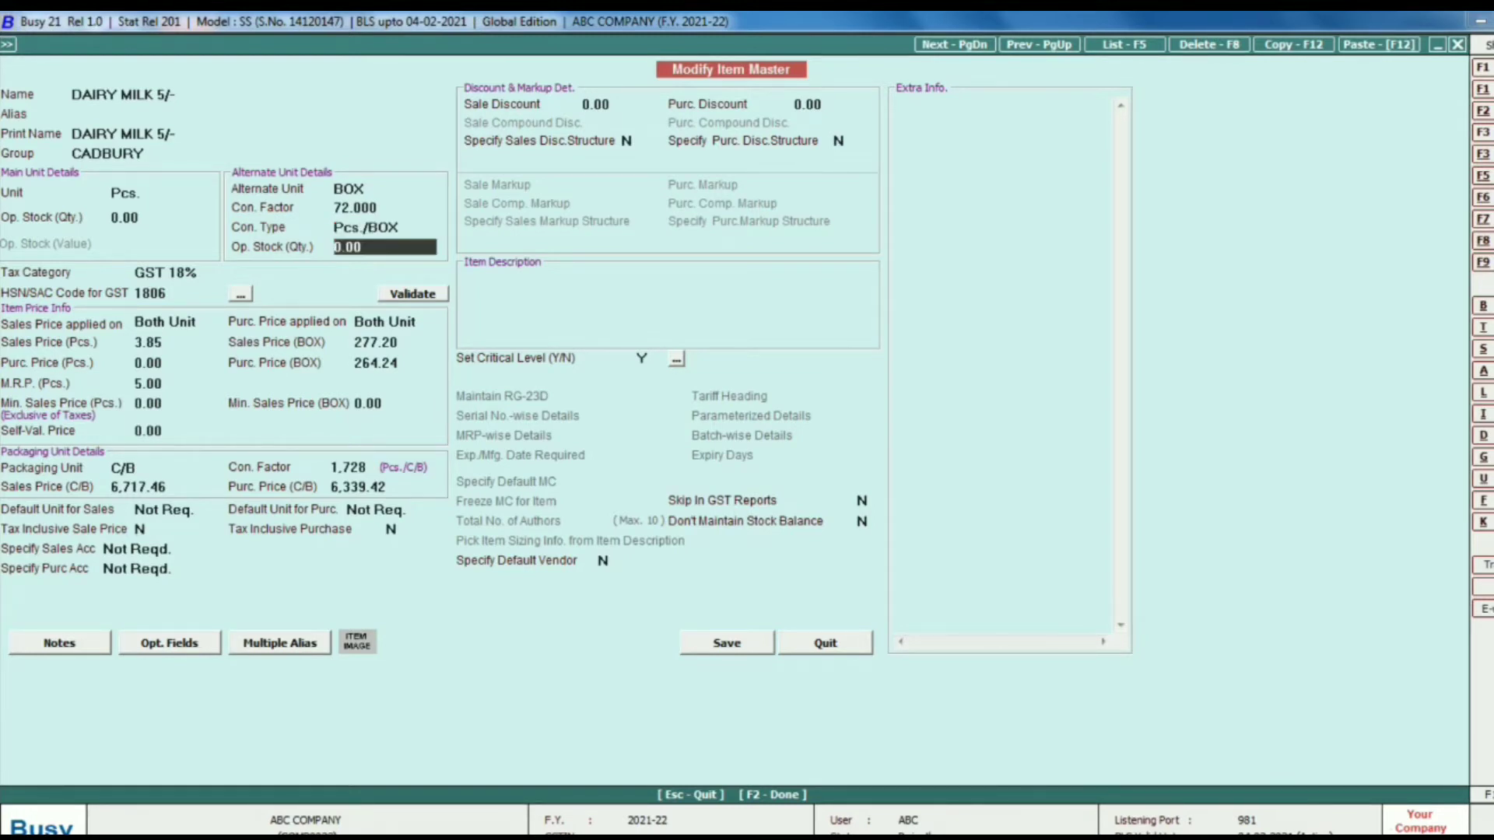
key("Return")
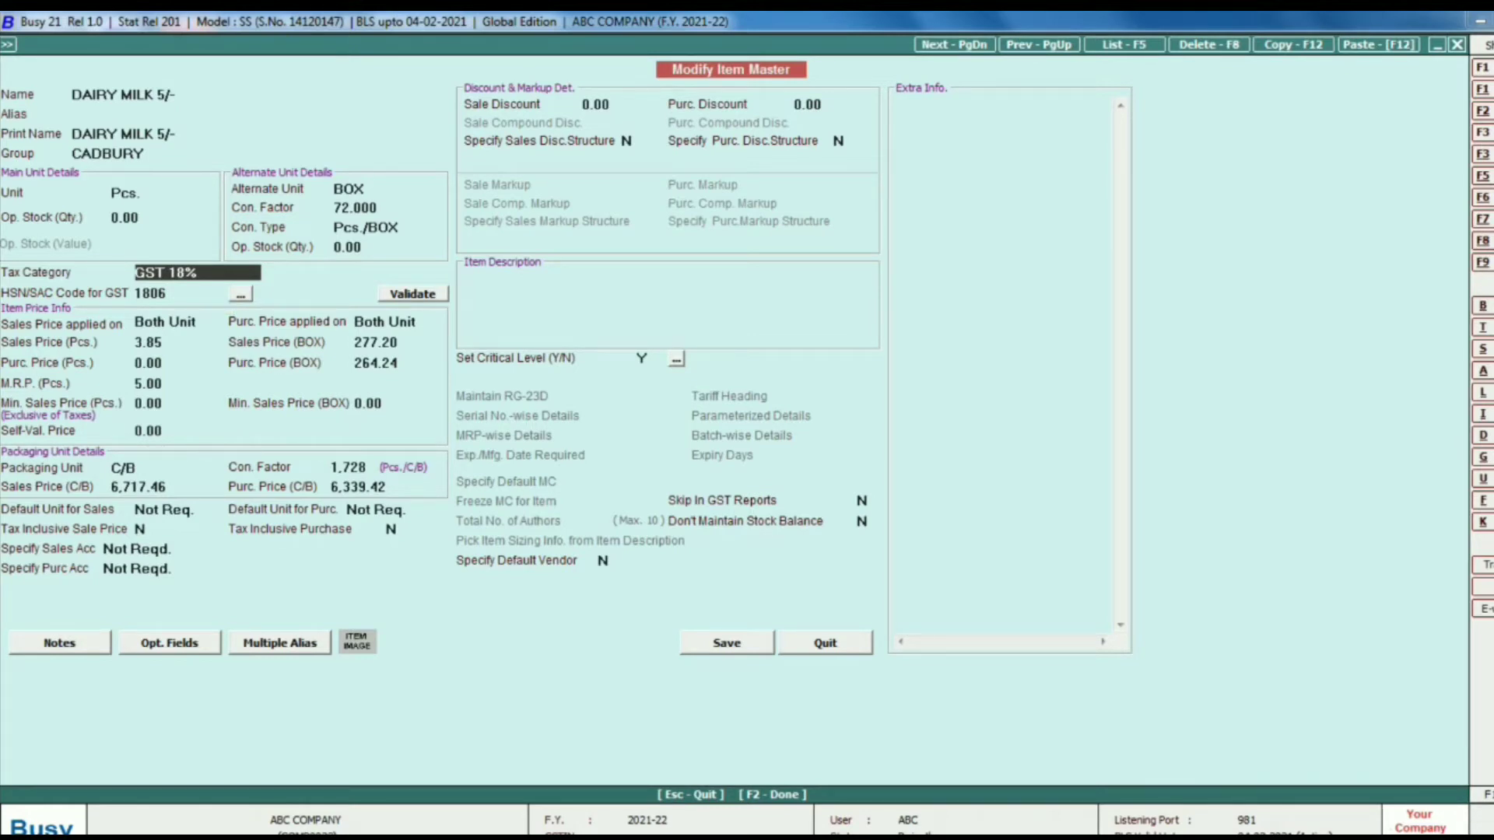
key("Return")
key("Return")
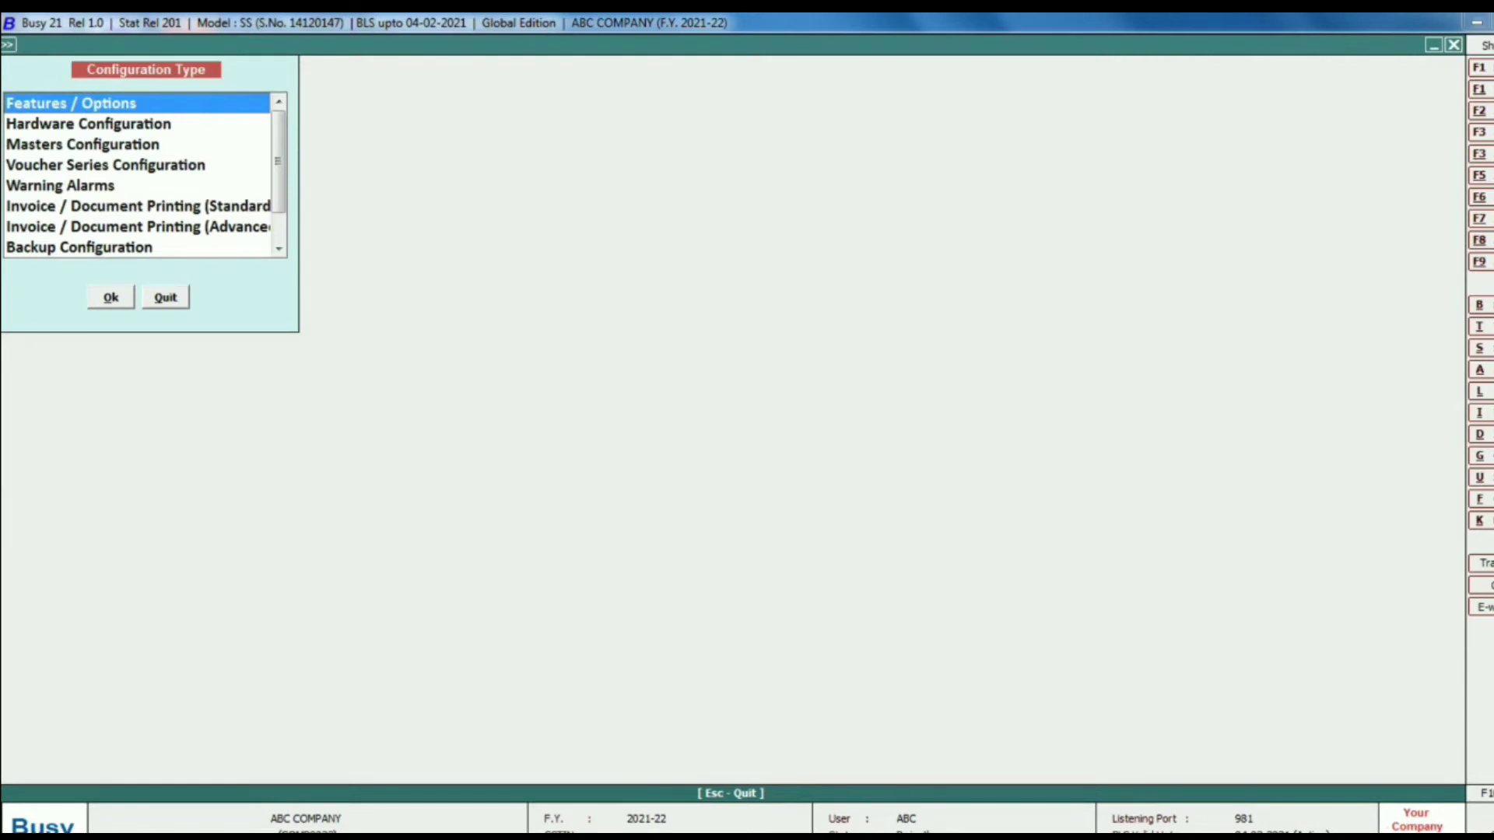
- Examine the packaging unit and alternate unit options in the Inventory section of Features / Options, saving and leaving the configuration
key("Return")
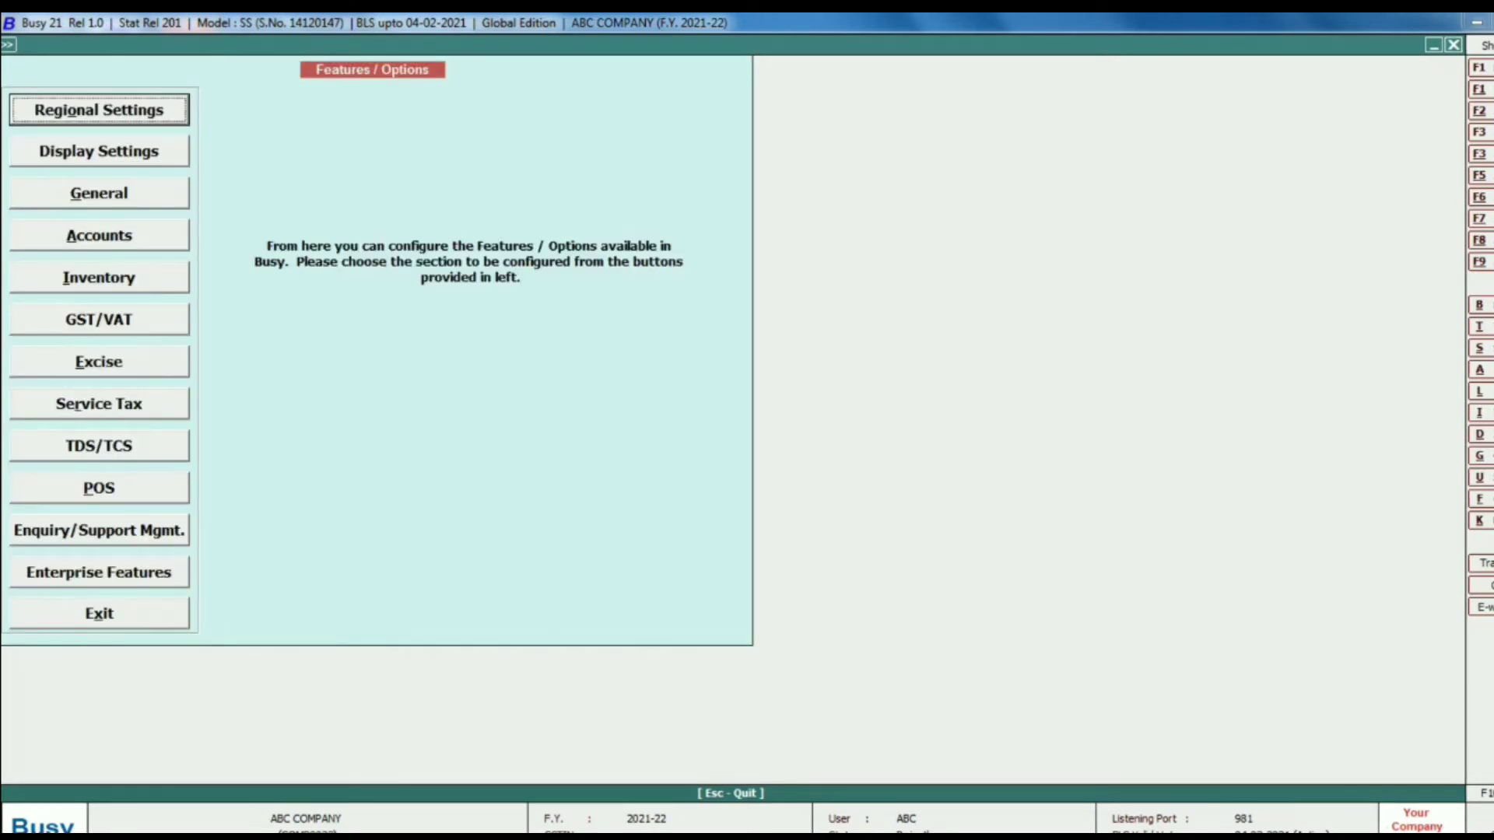
key("i")
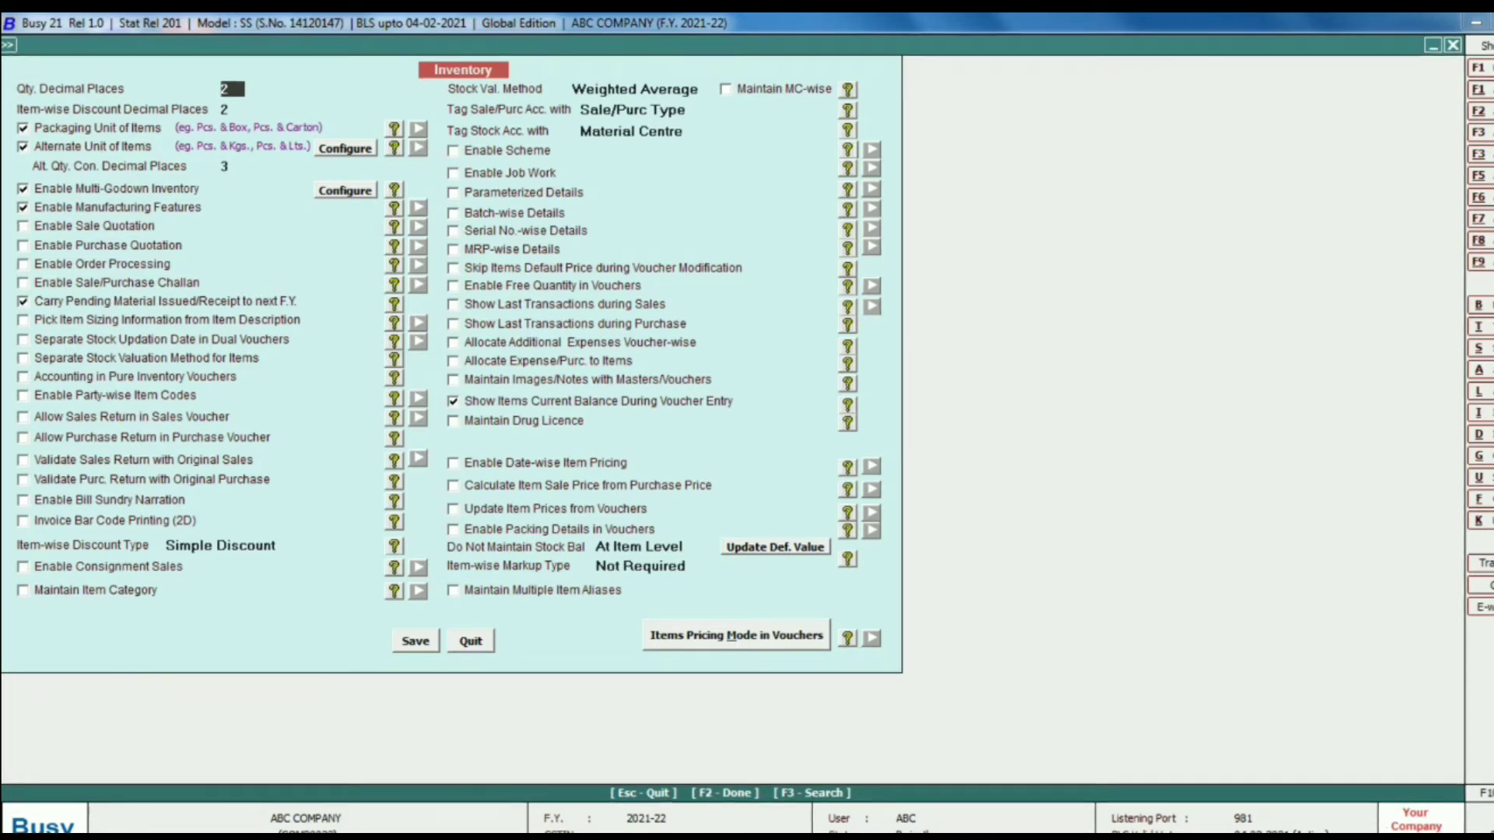
key("F2")
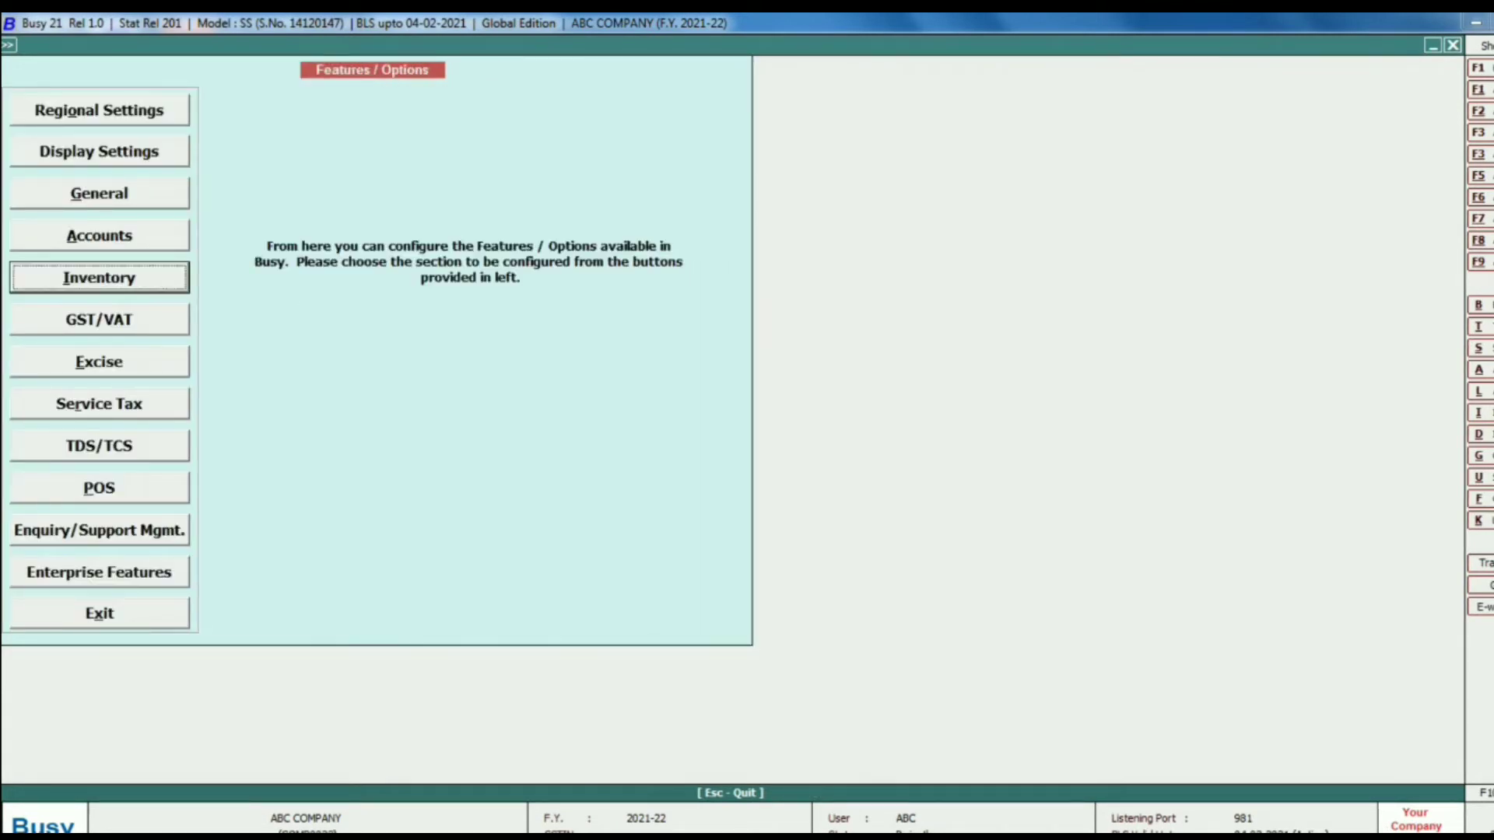
key("Escape")
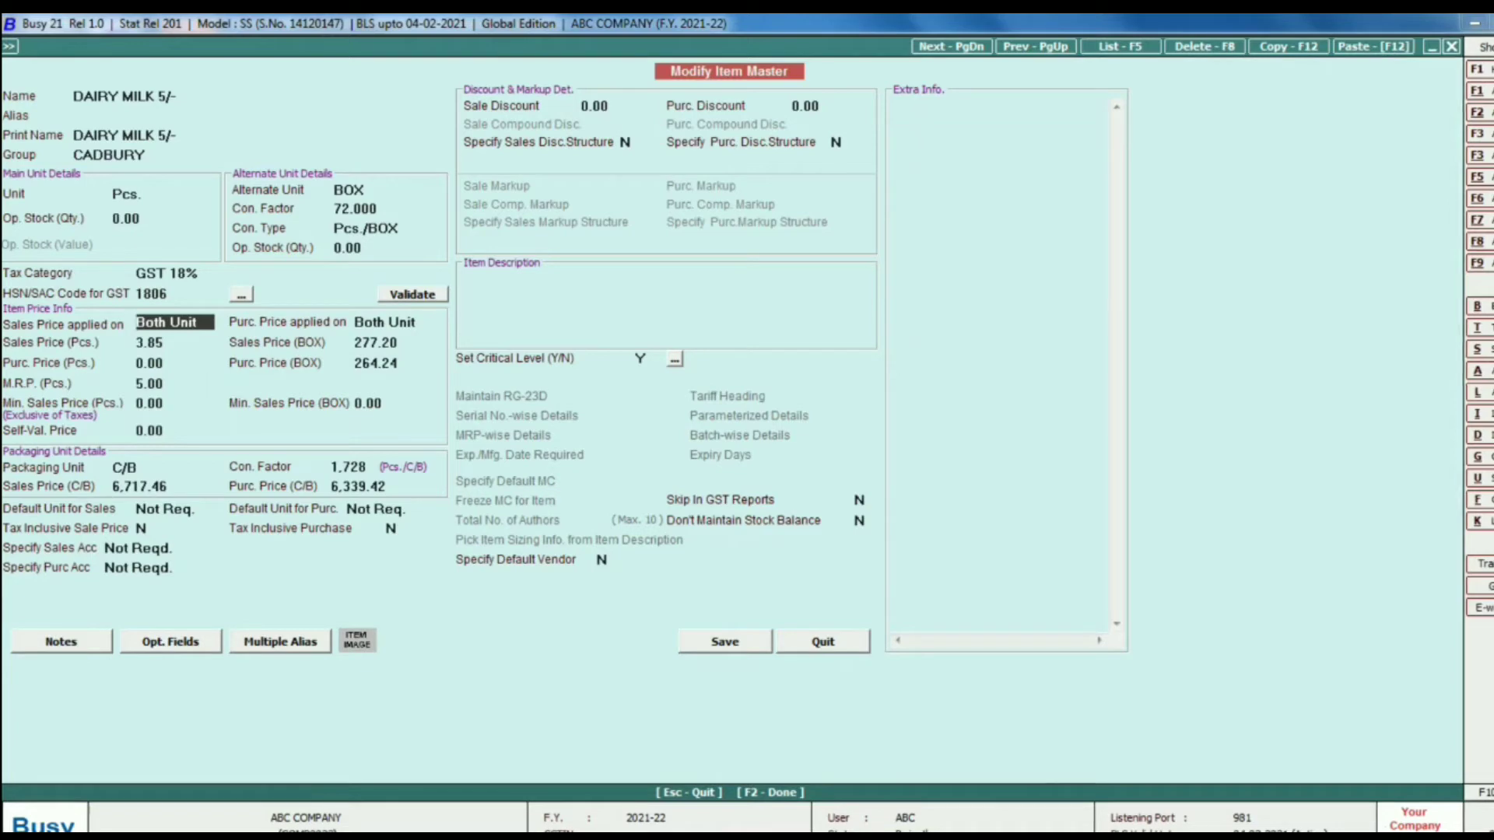
- Save the item master and set the DAIRY MILK 5/- line's unit to C/B, accepting the alternate quantity, price and item-wise GST
key("F2")
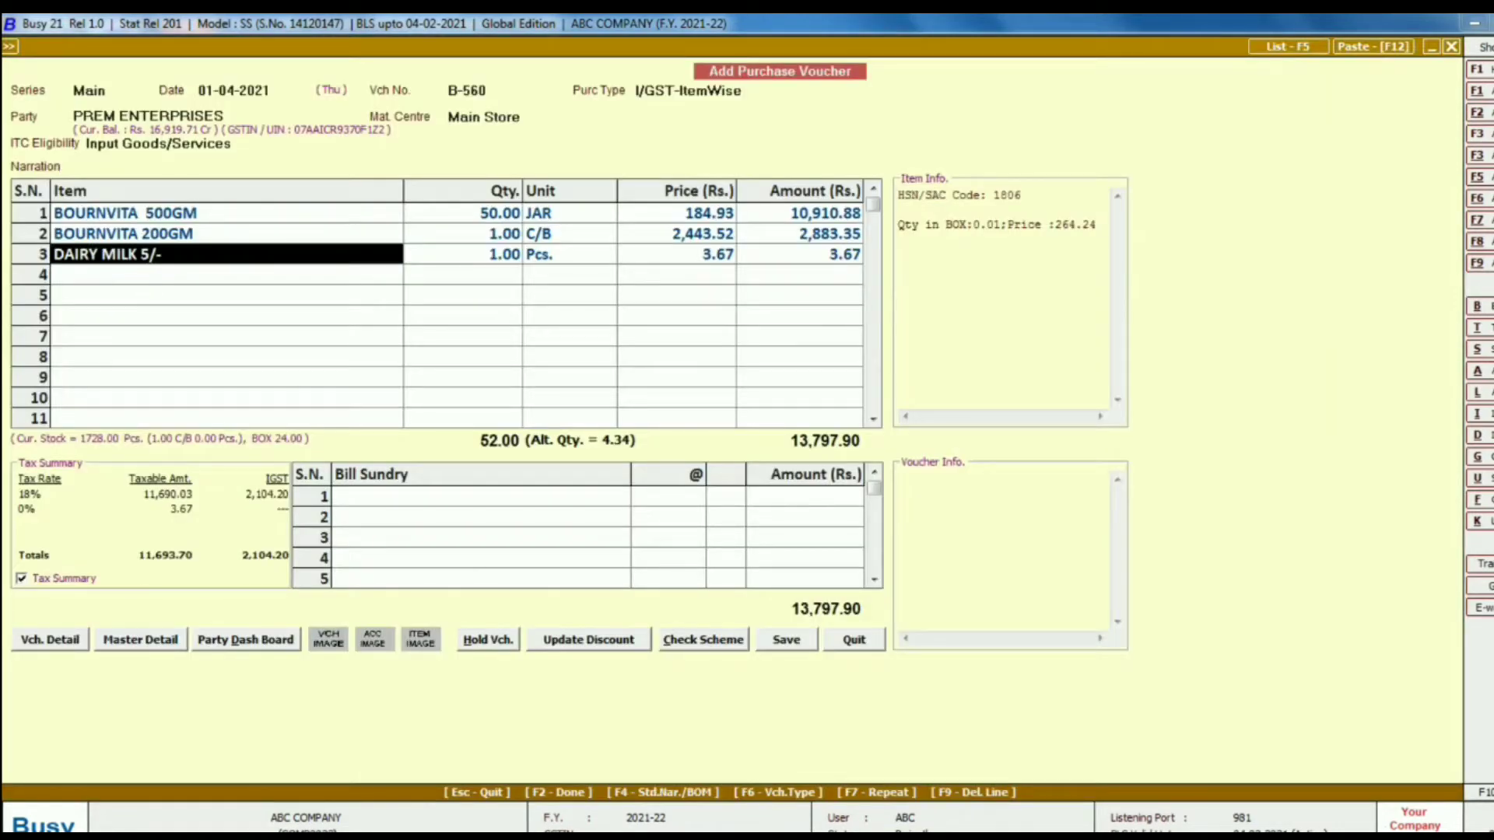
key("Return")
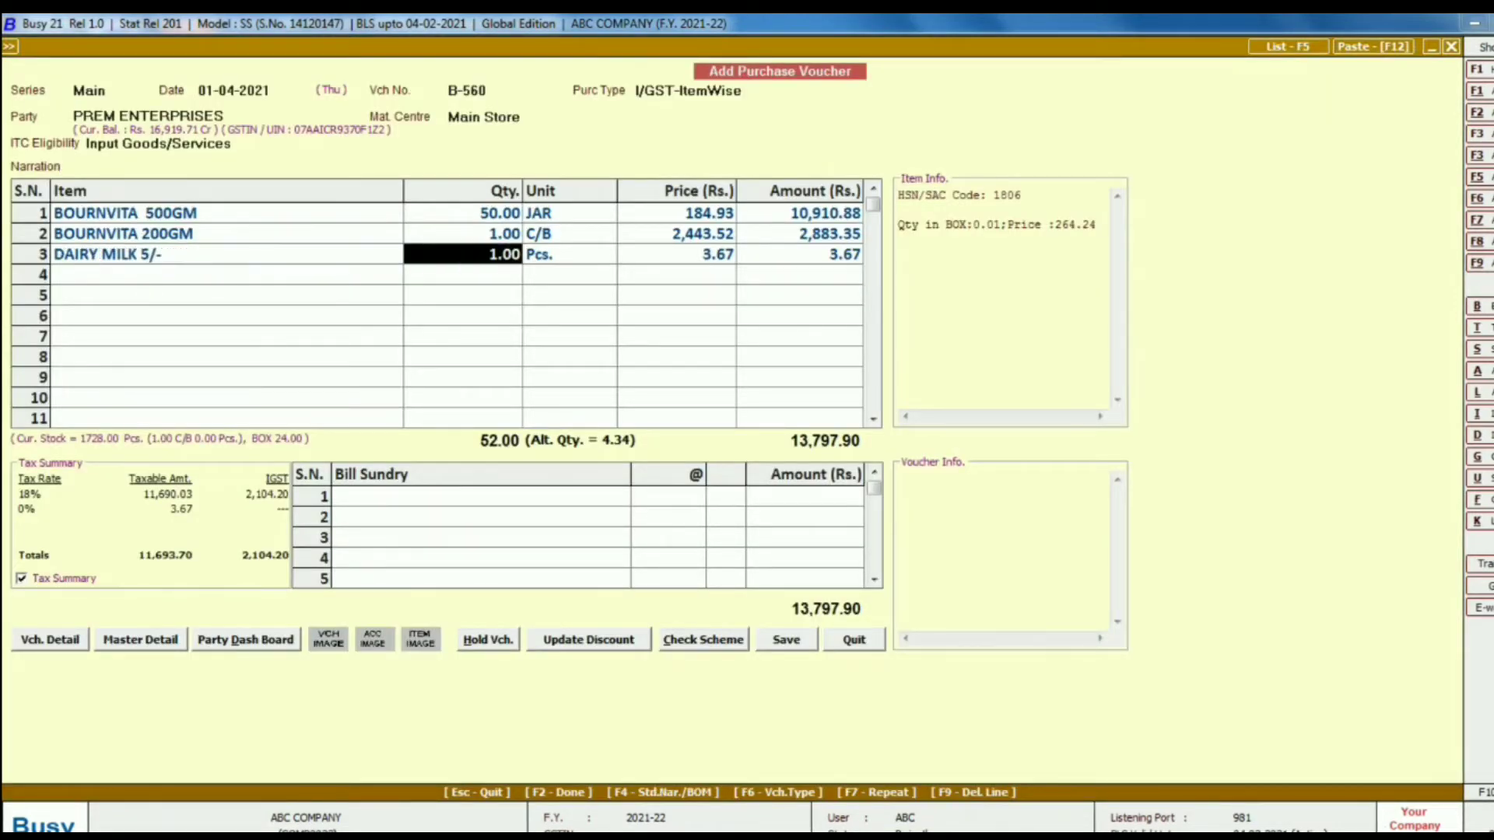
key("Return")
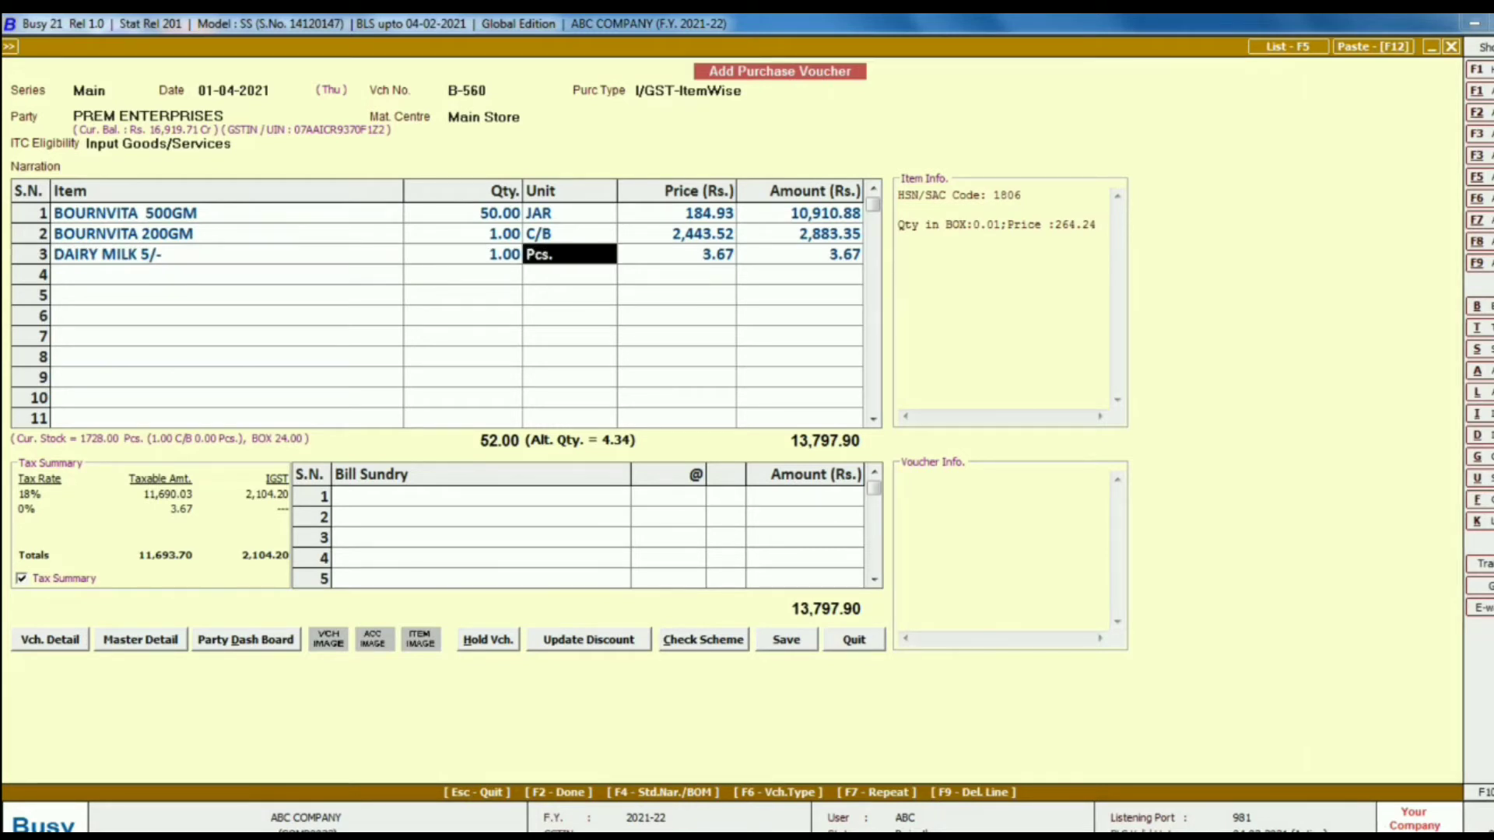
type("c/")
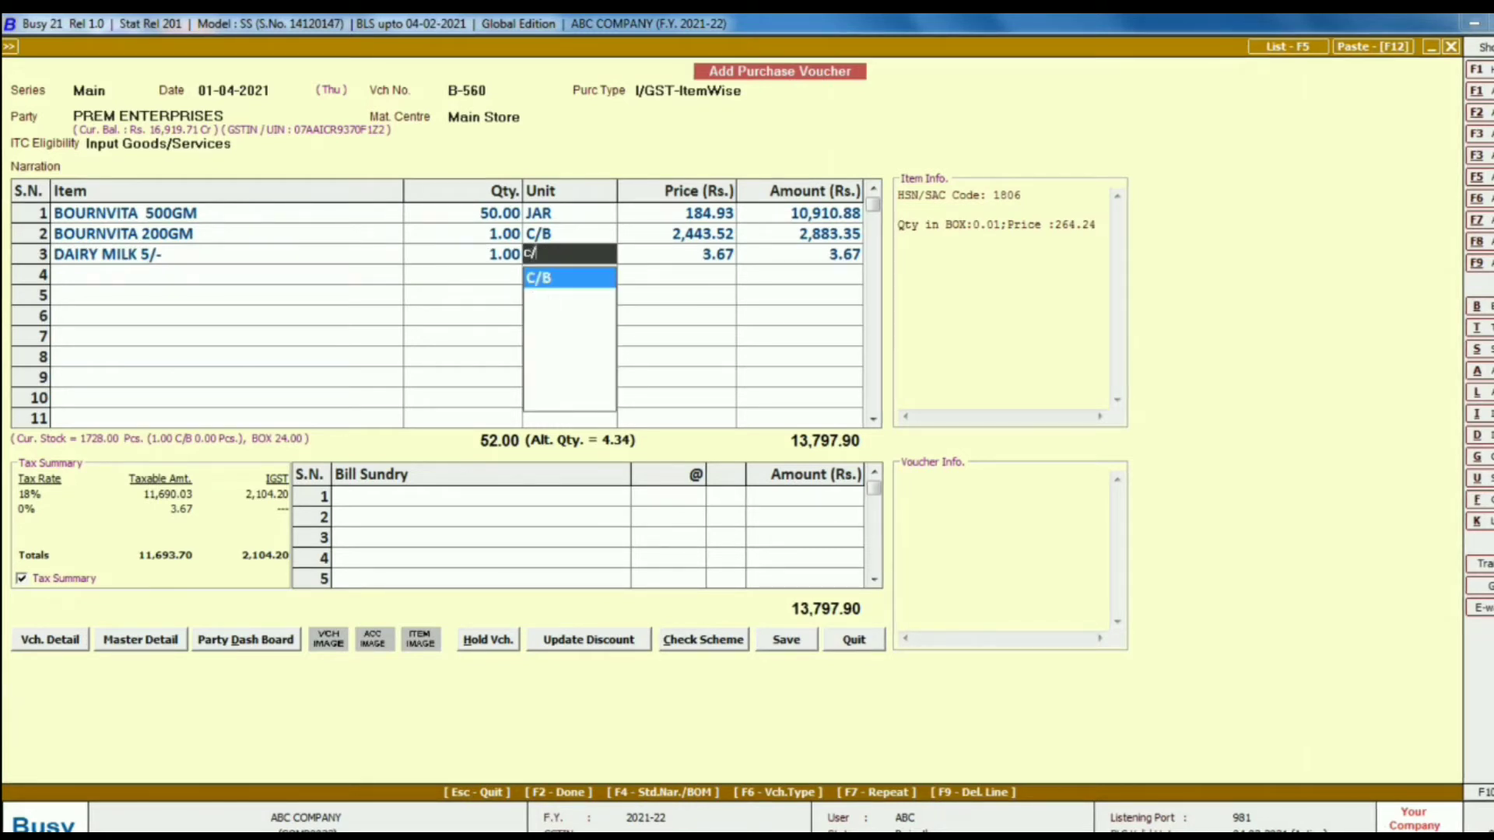
key("Return")
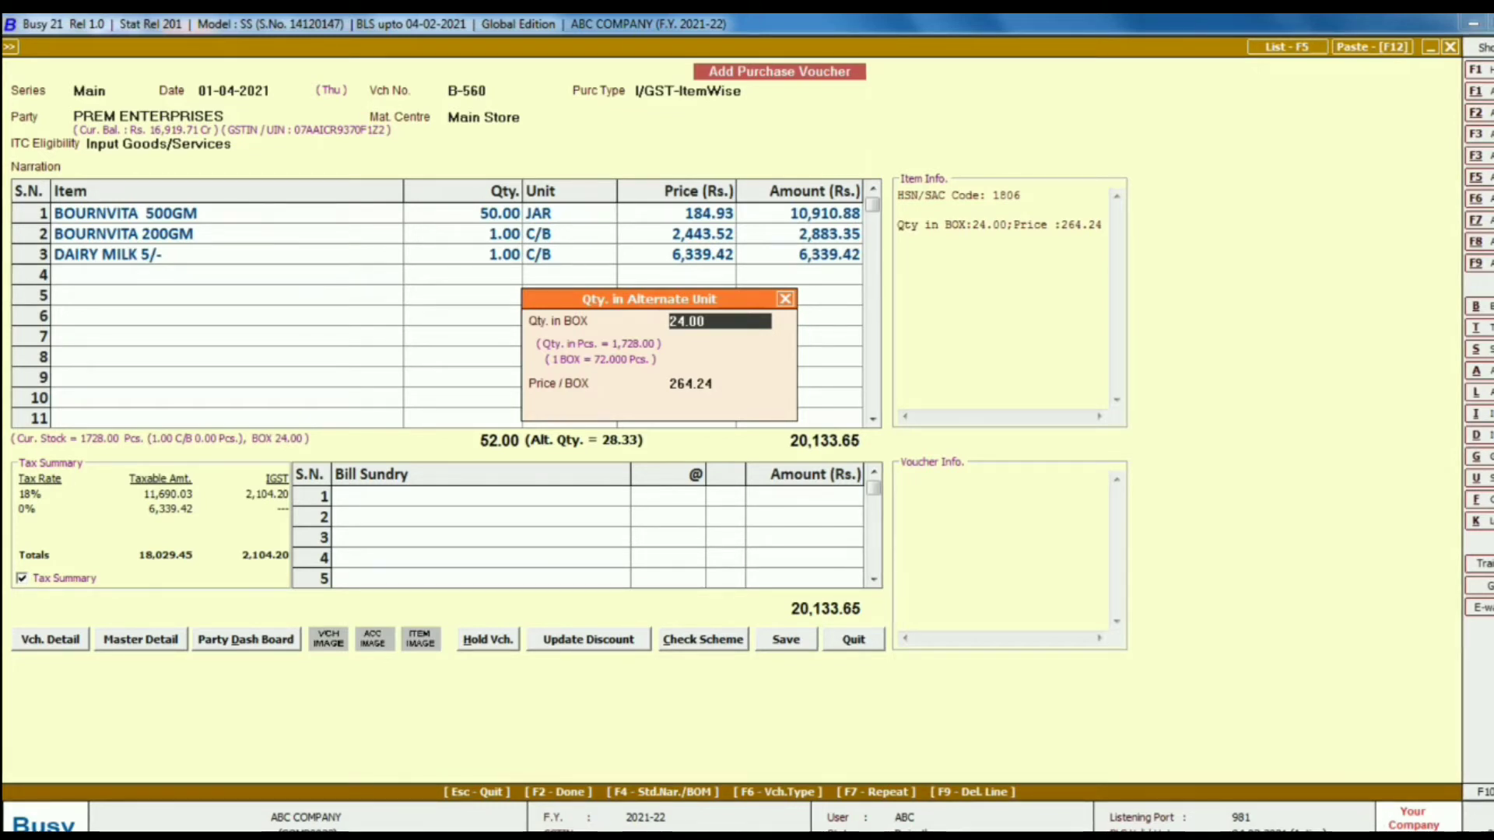
key("Return")
key("Return")
key("Return")
key("Return")
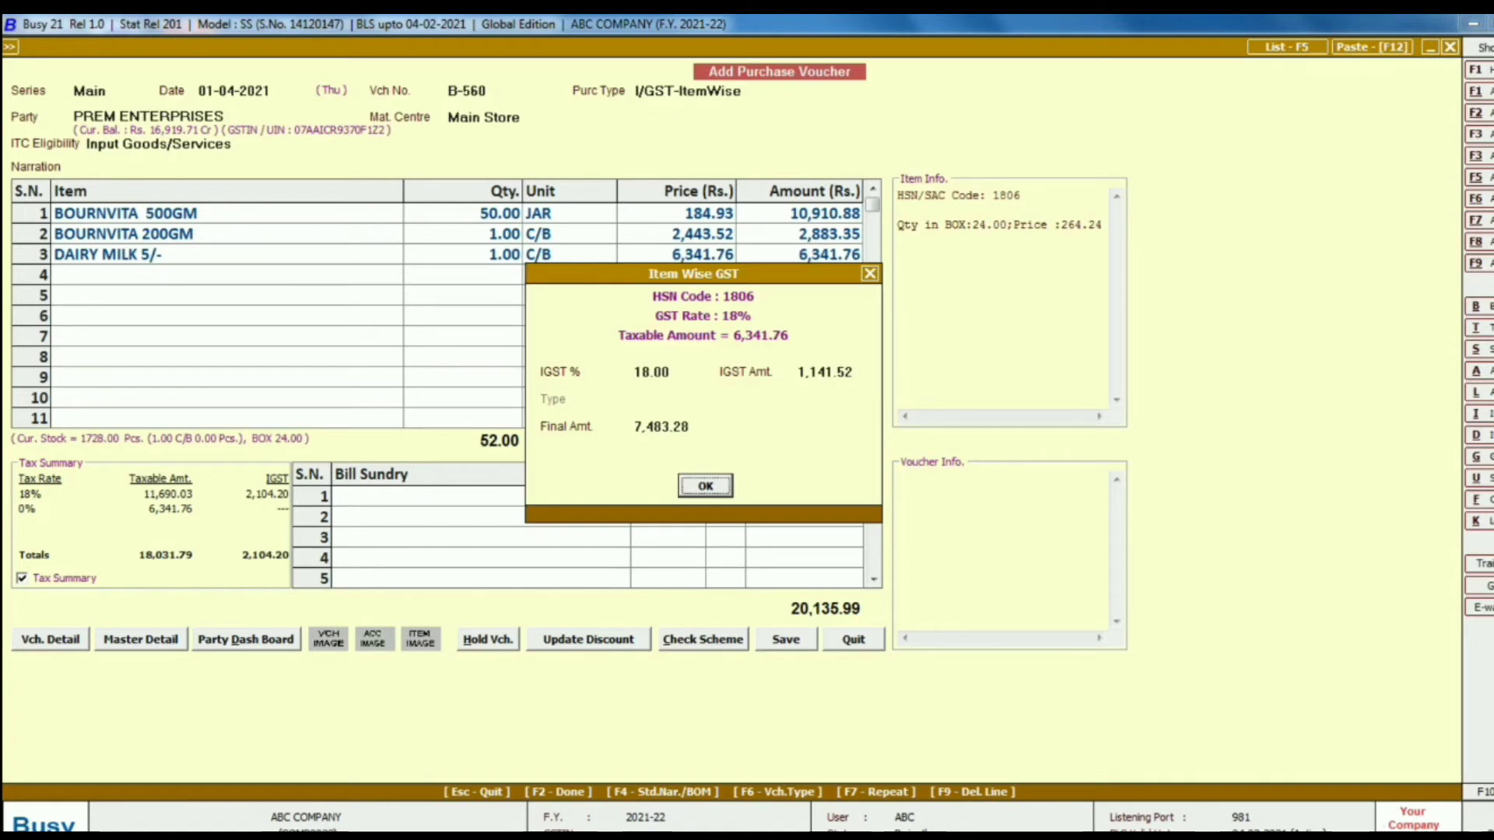
key("Return")
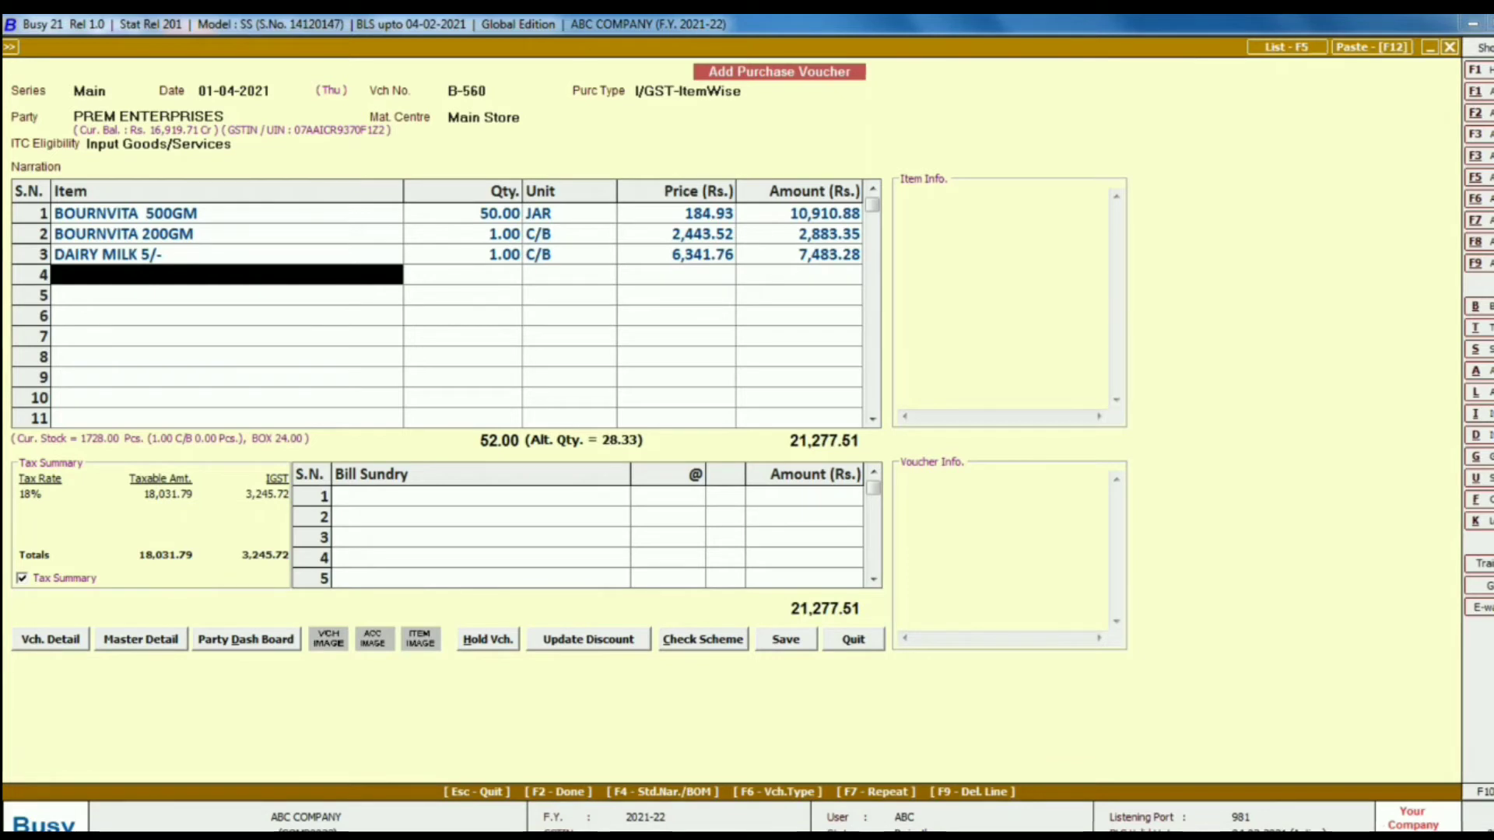
- Accept the GST reporting details, new bill reference B-560 and blank transport details, save the purchase voucher, and leave purchase entry
key("Return")
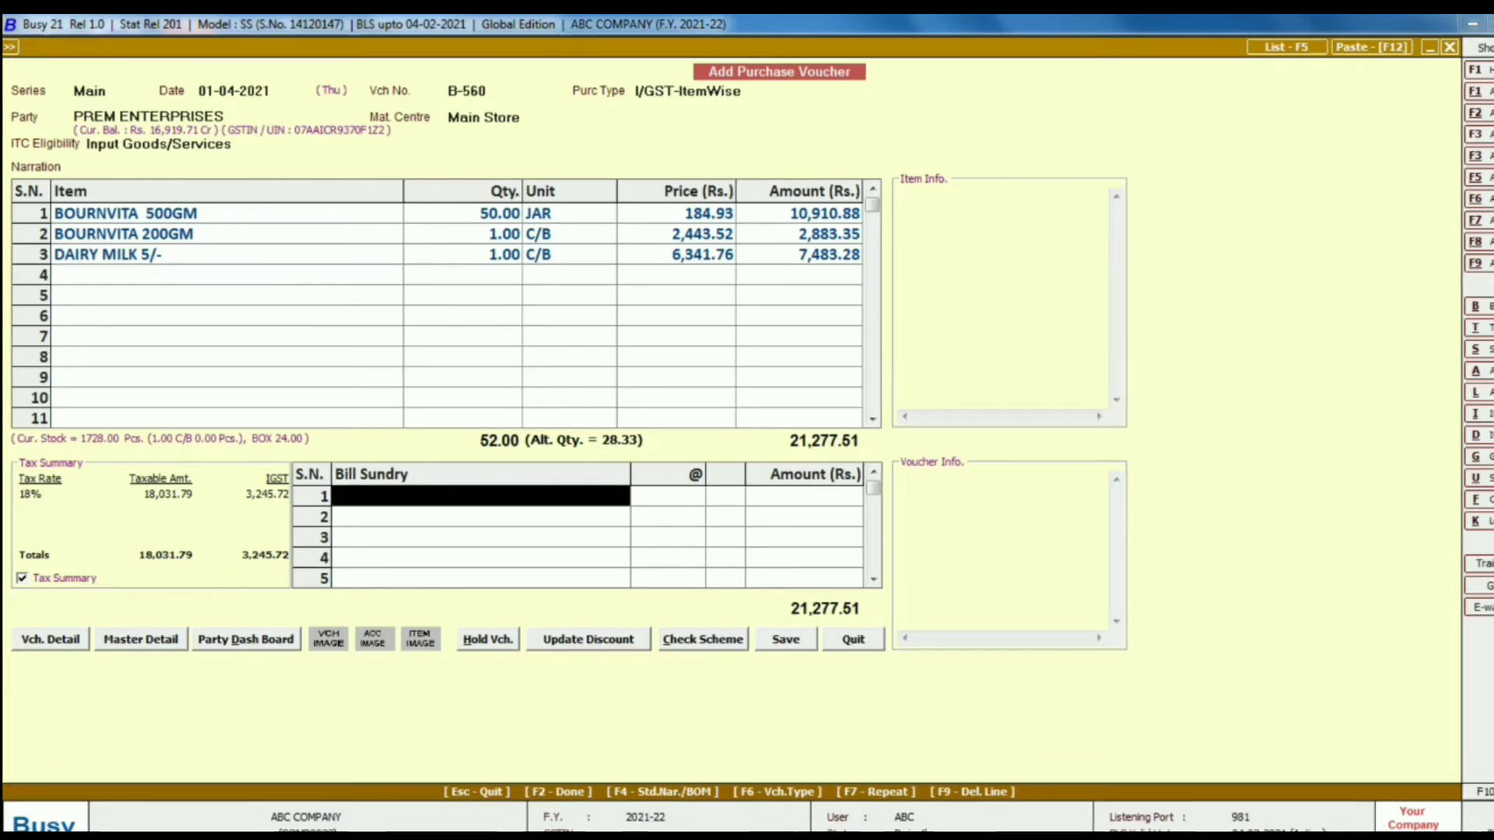
key("Return")
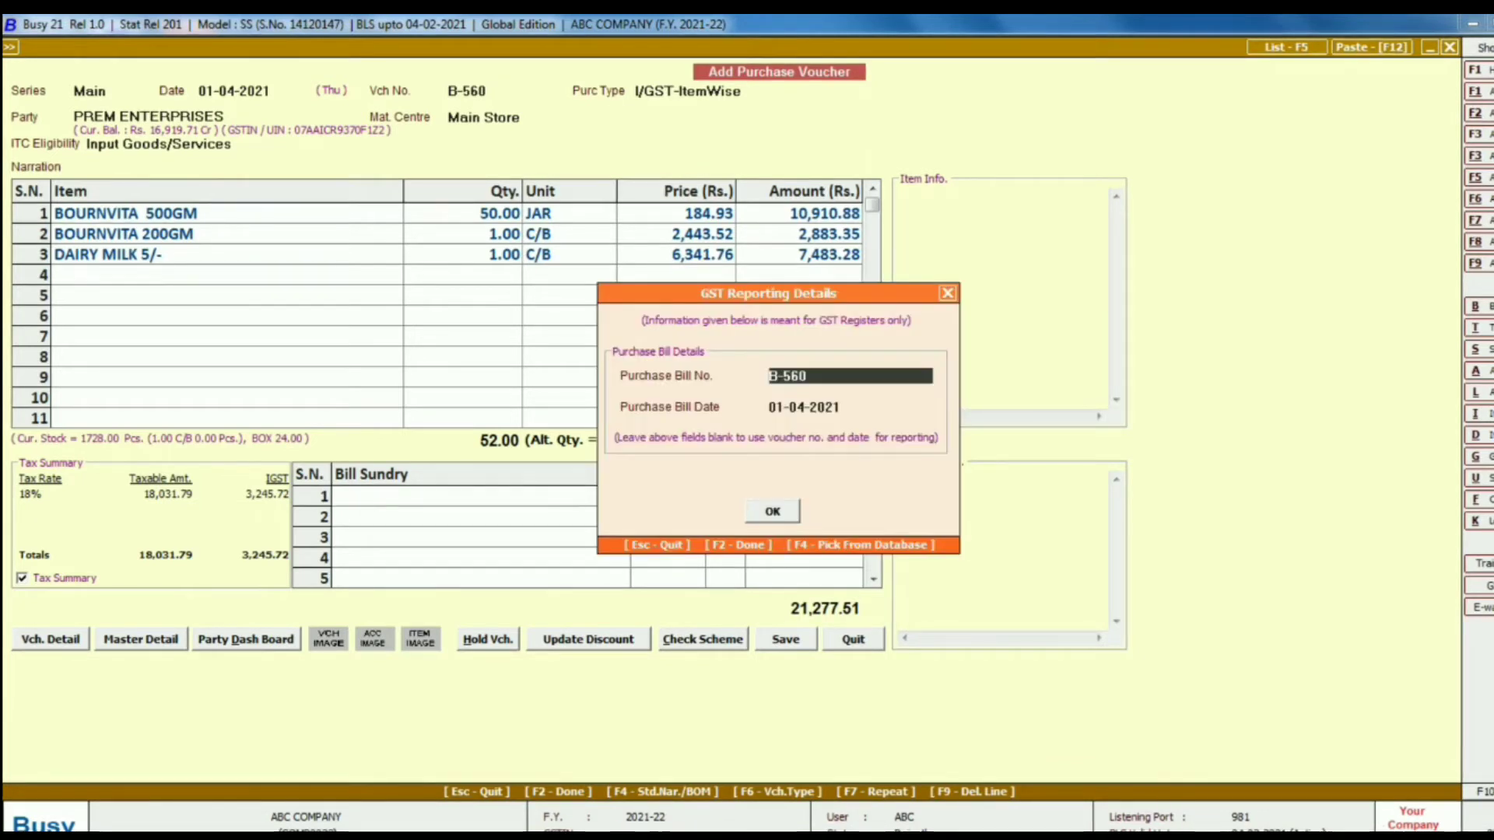
key("F2")
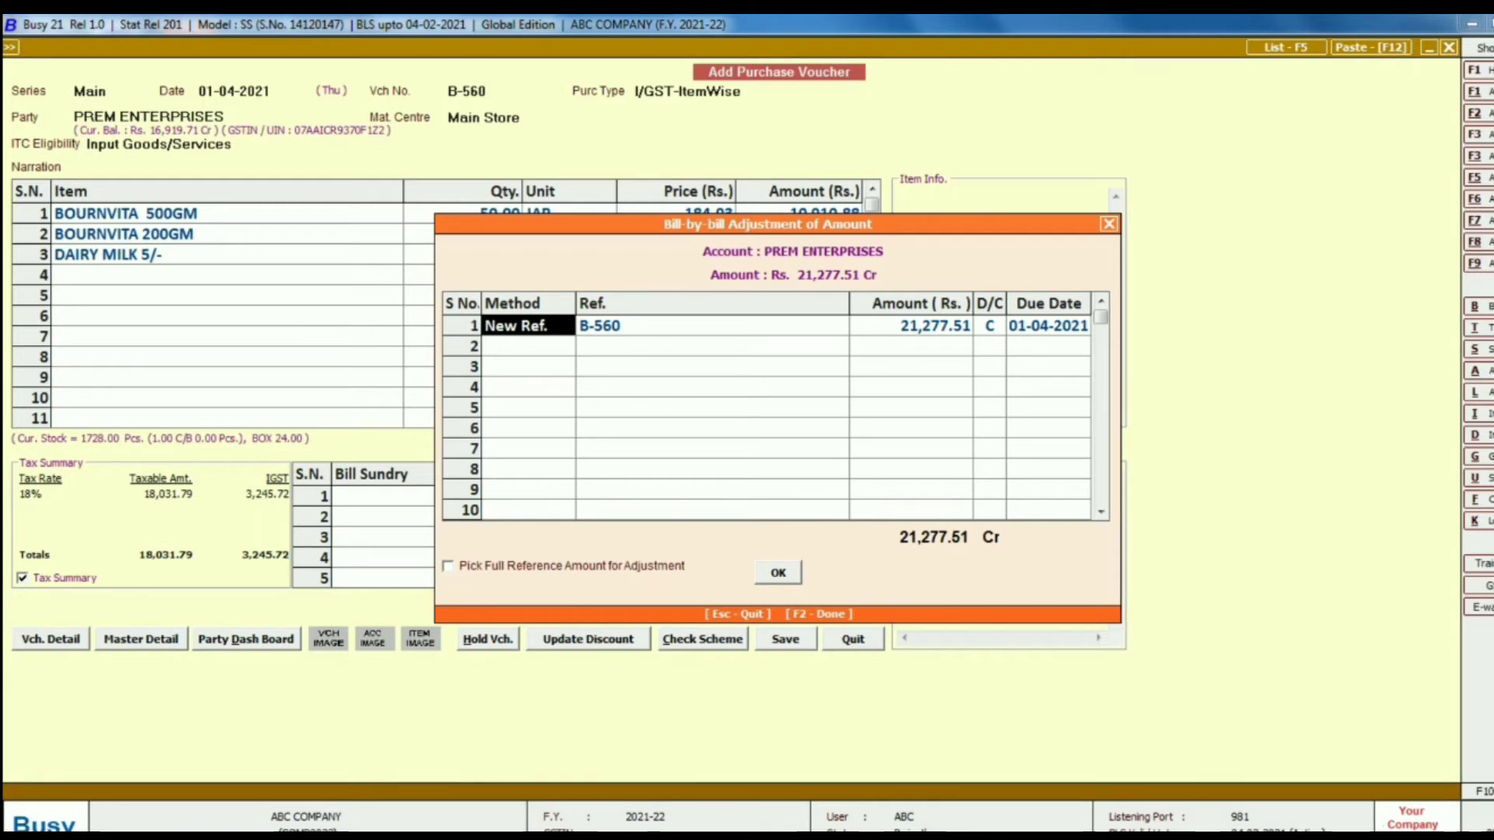
key("F2")
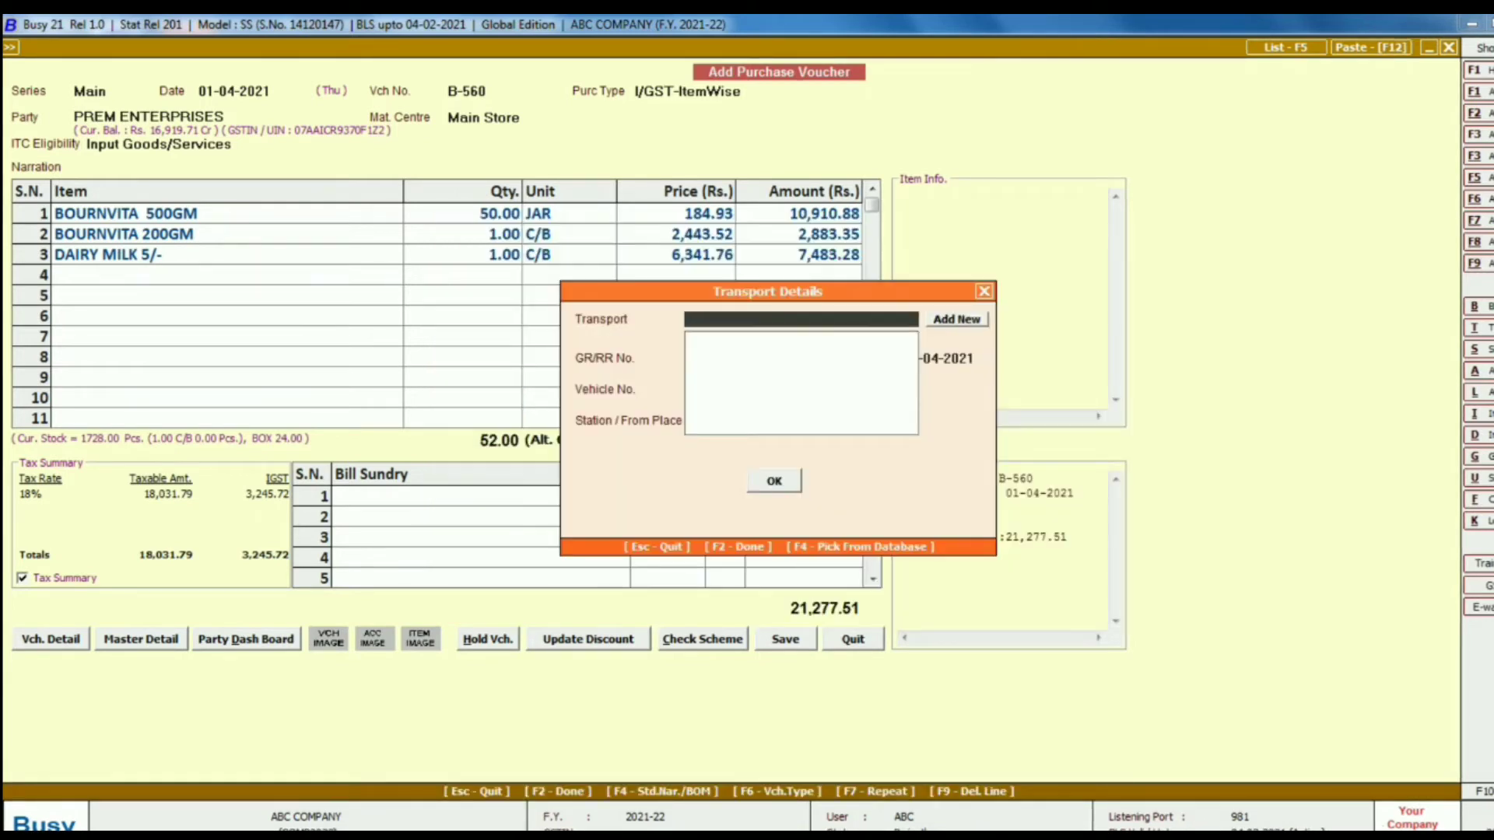
key("F2")
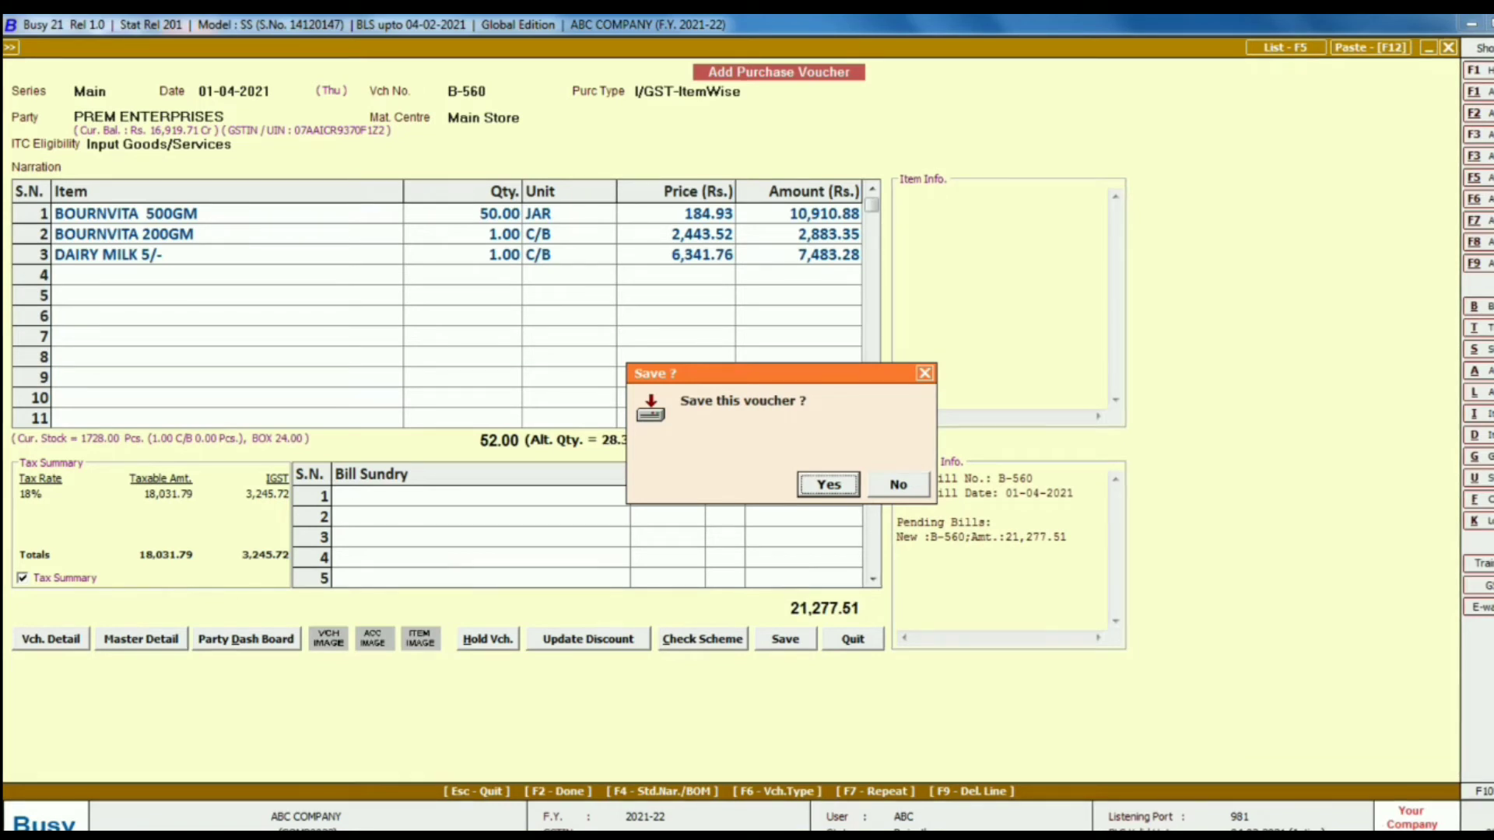
key("Return")
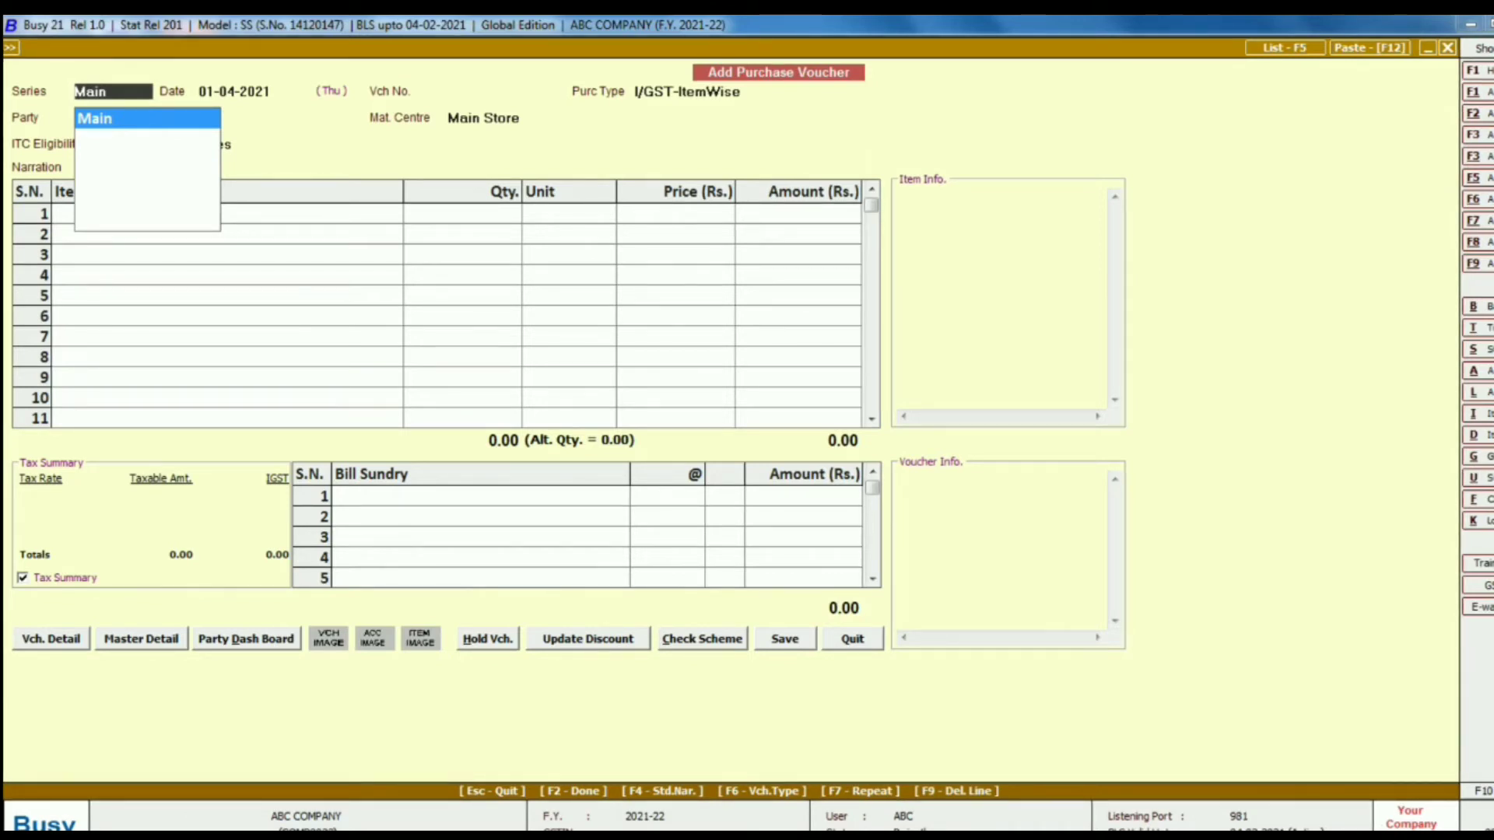
key("Escape")
key("Escape")
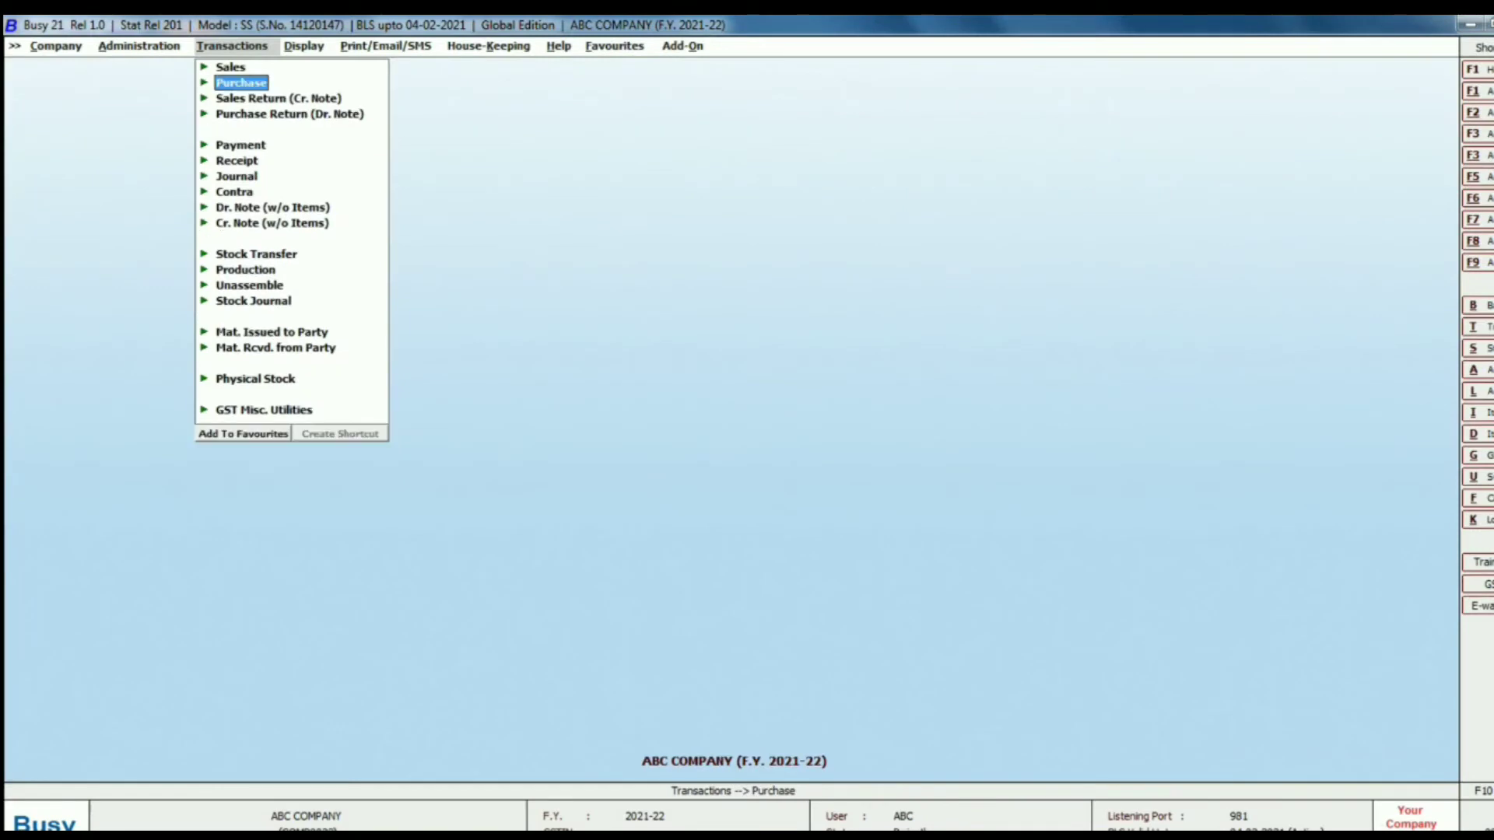
key("Escape")
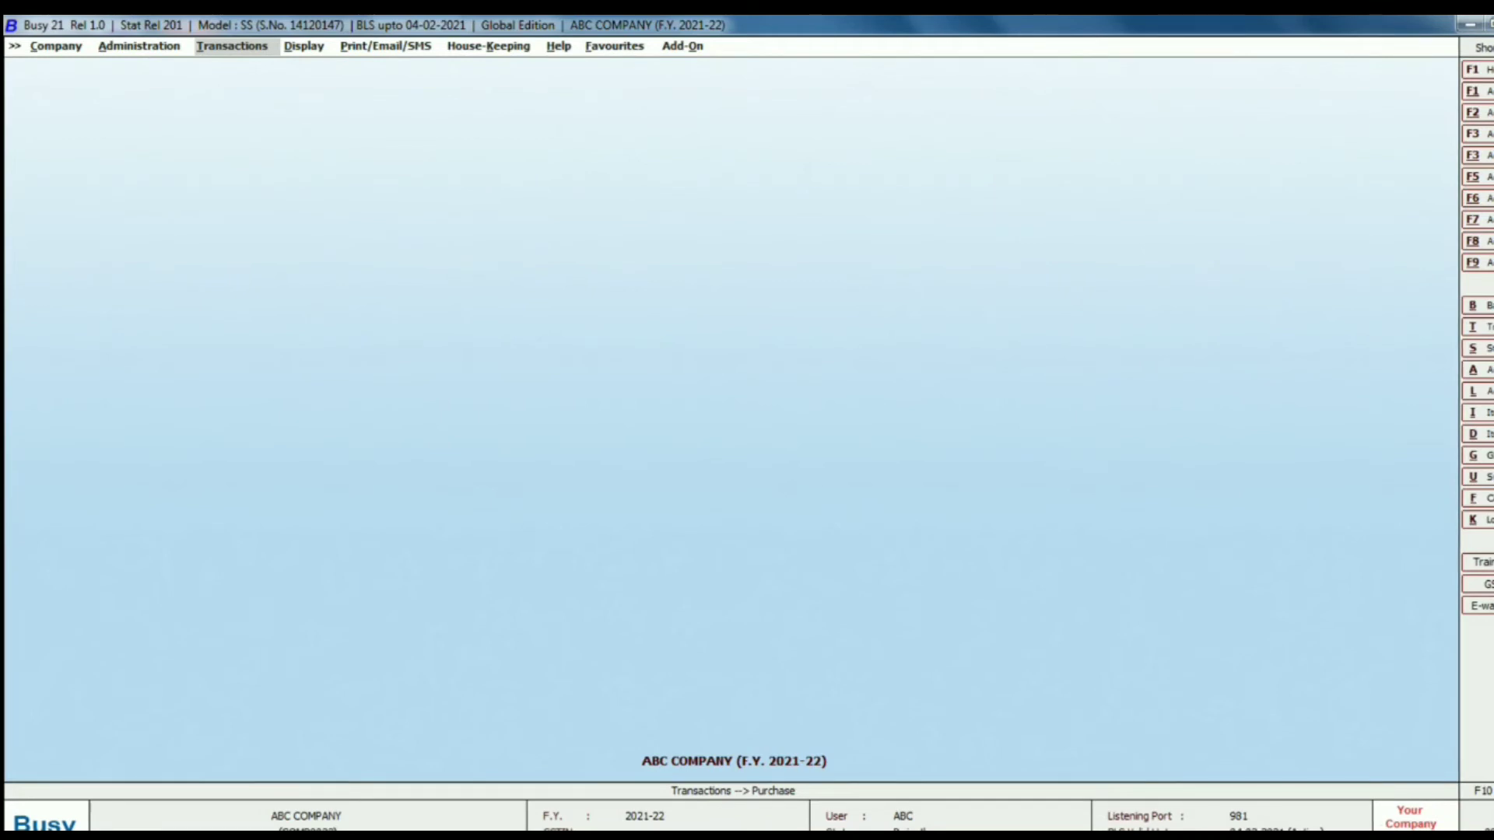
- Bring up the add, modify and list choices for sales transactions
key("Return")
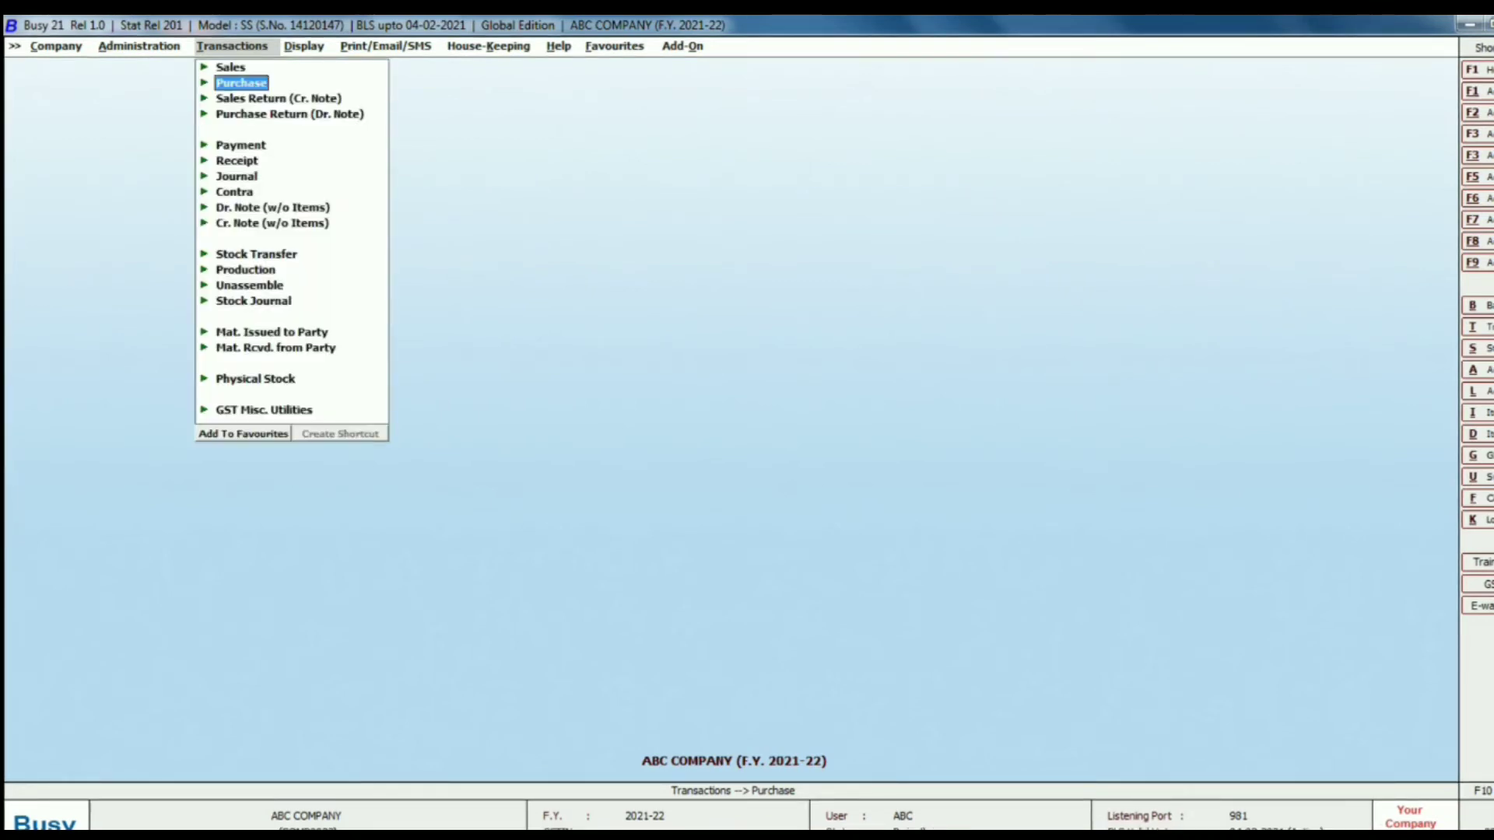
key("Up")
key("Down")
key("Up")
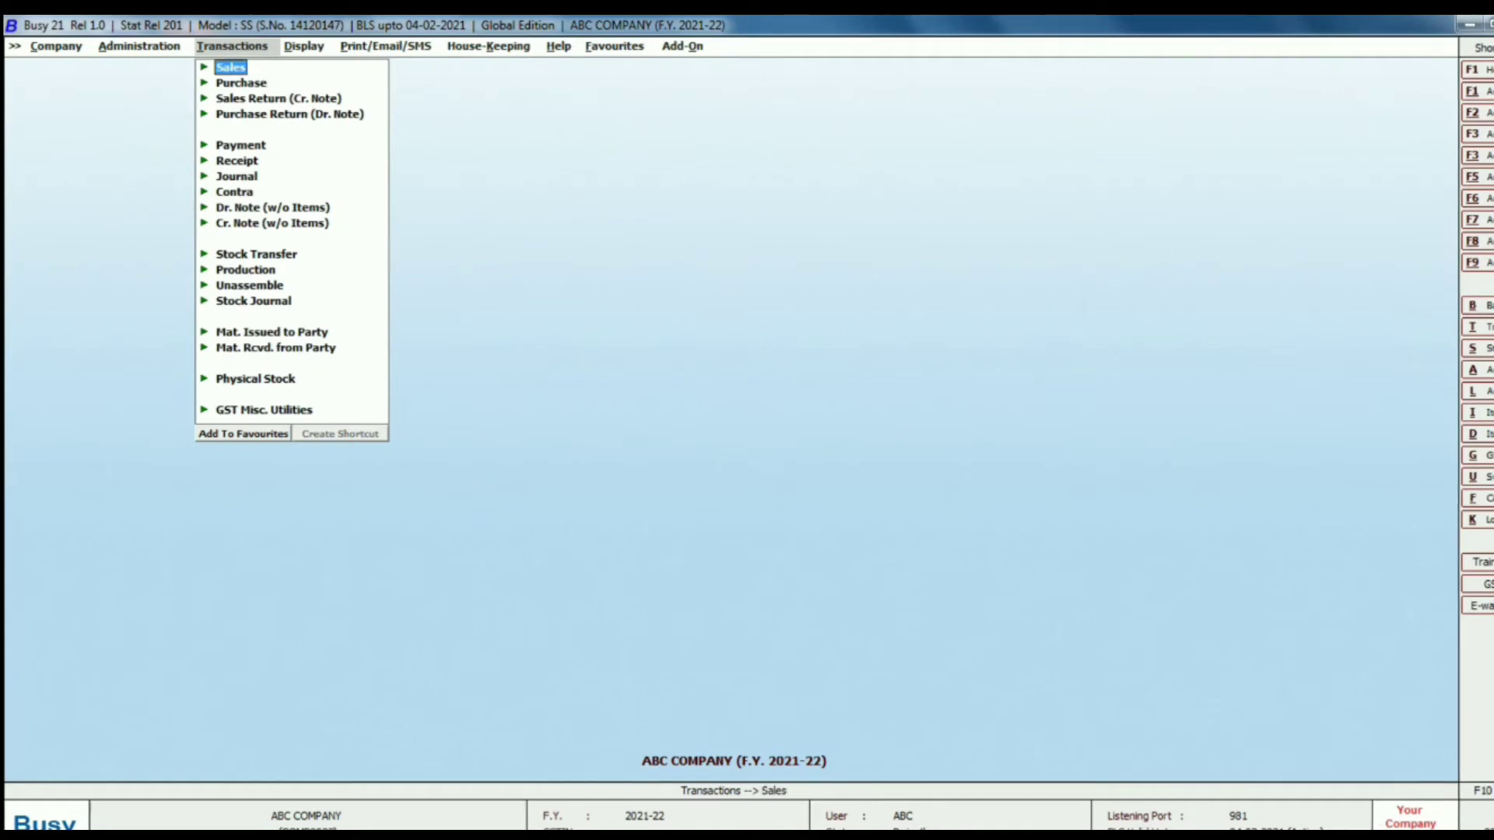
key("Down")
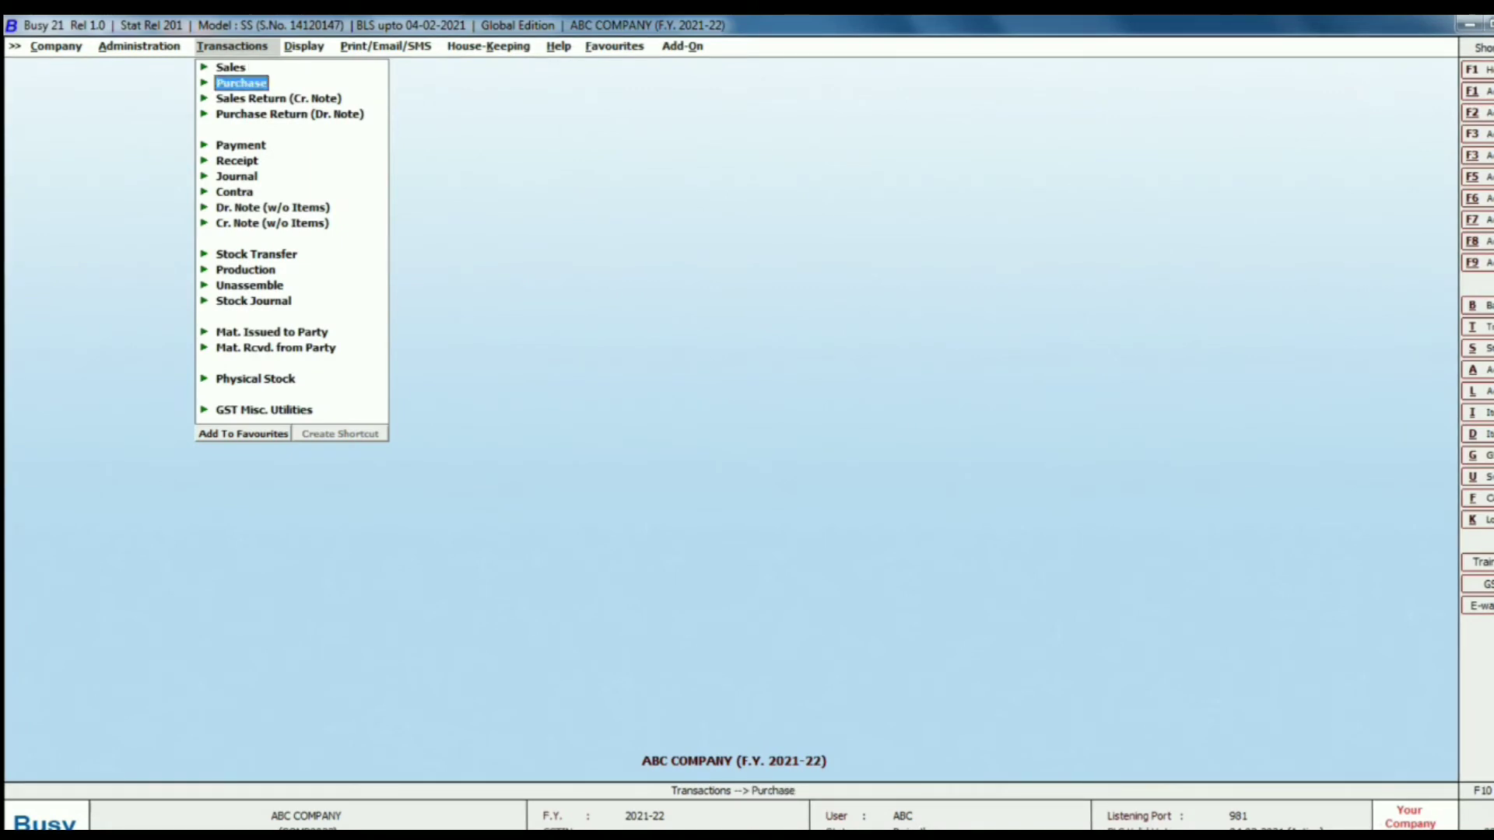
key("Up")
key("Return")
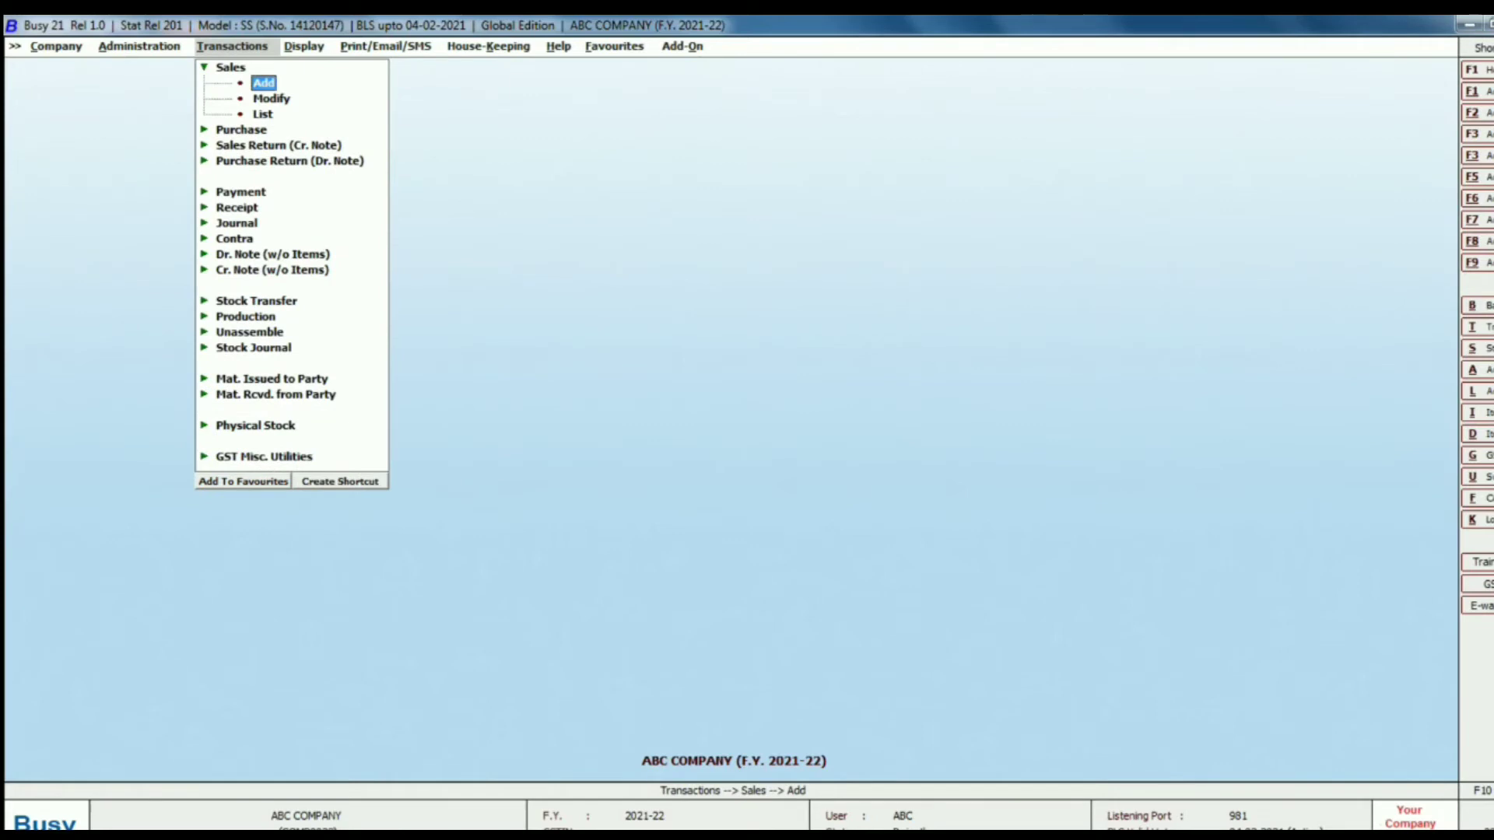
key("Down")
key("Up")
key("Down")
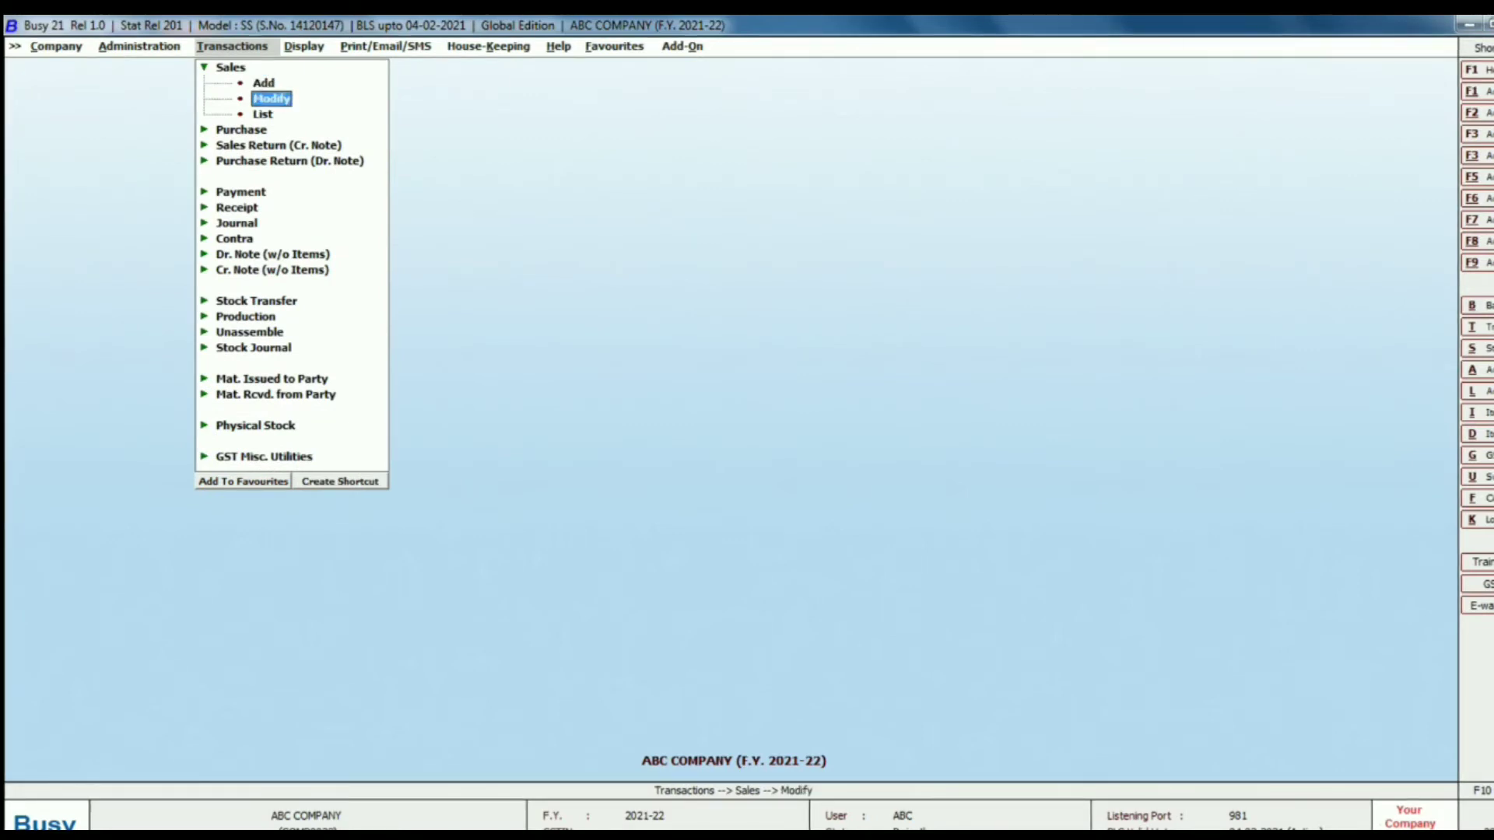
key("Up")
key("Down")
key("Up")
key("Down")
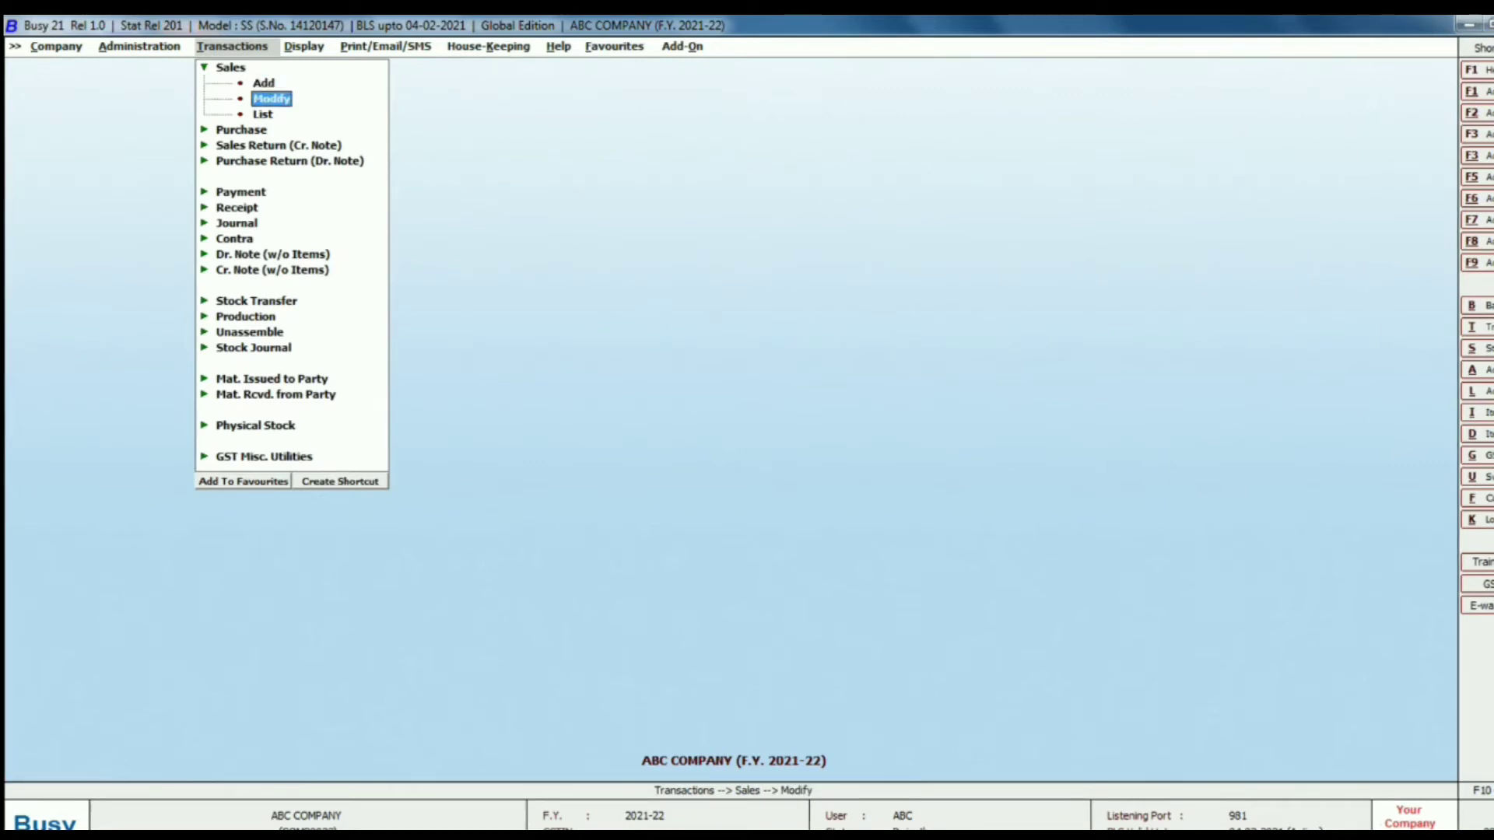
key("Up")
key("Down")
key("Down")
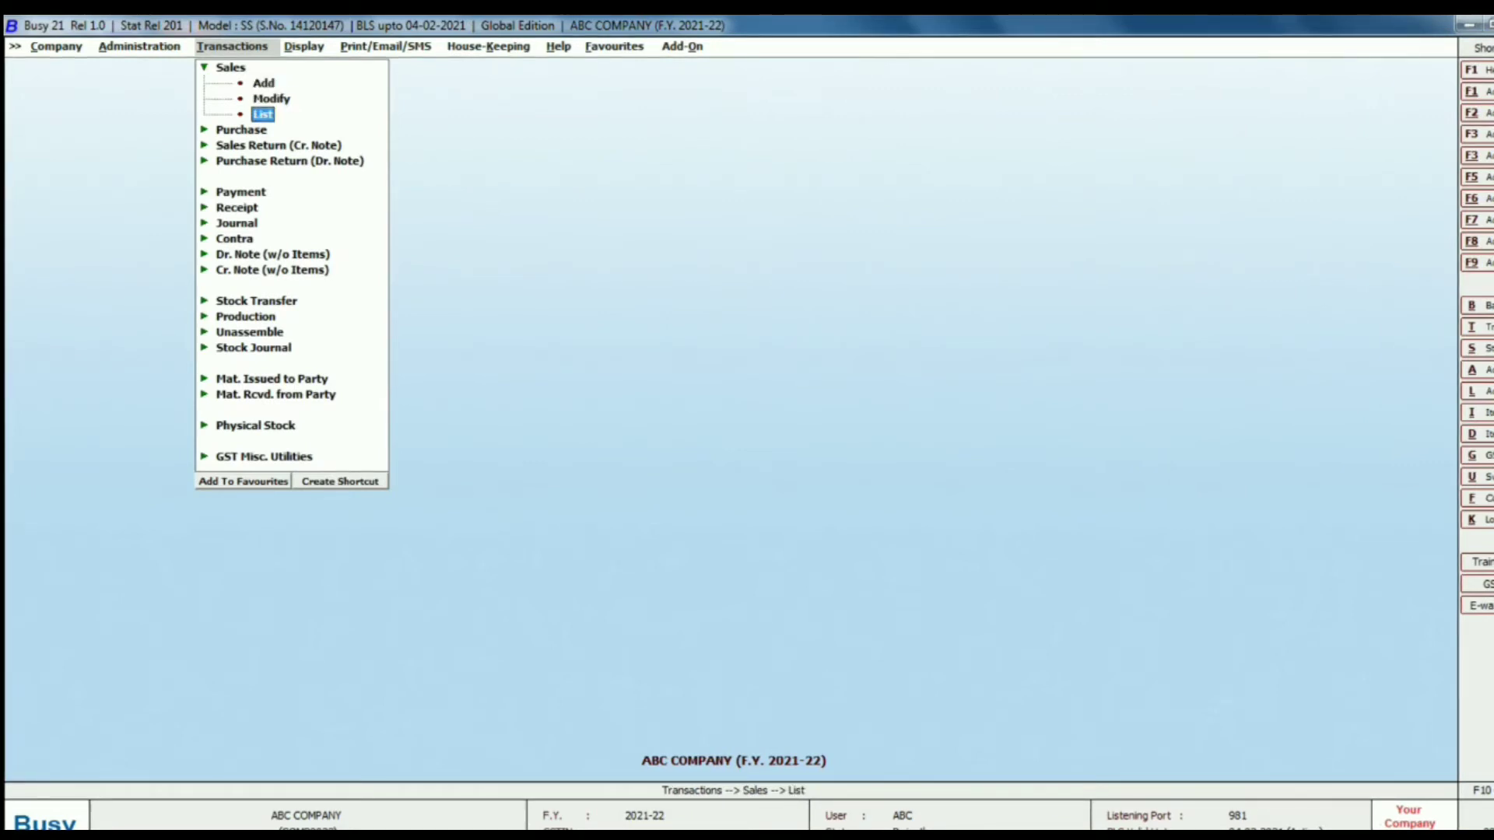
key("Up")
key("Up")
key("Down")
key("Up")
key("Down")
key("Down")
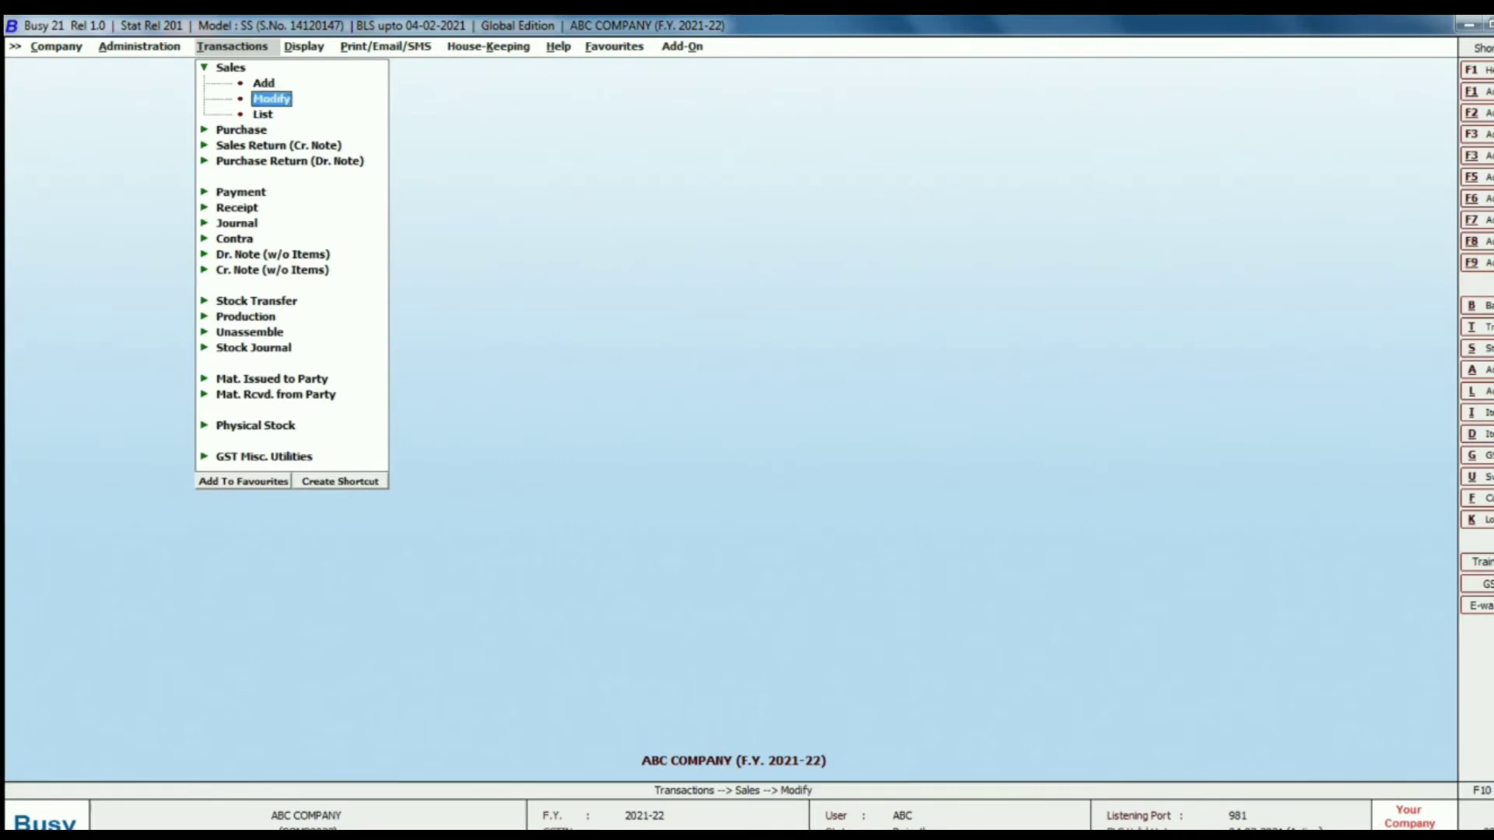
key("Up")
key("Up")
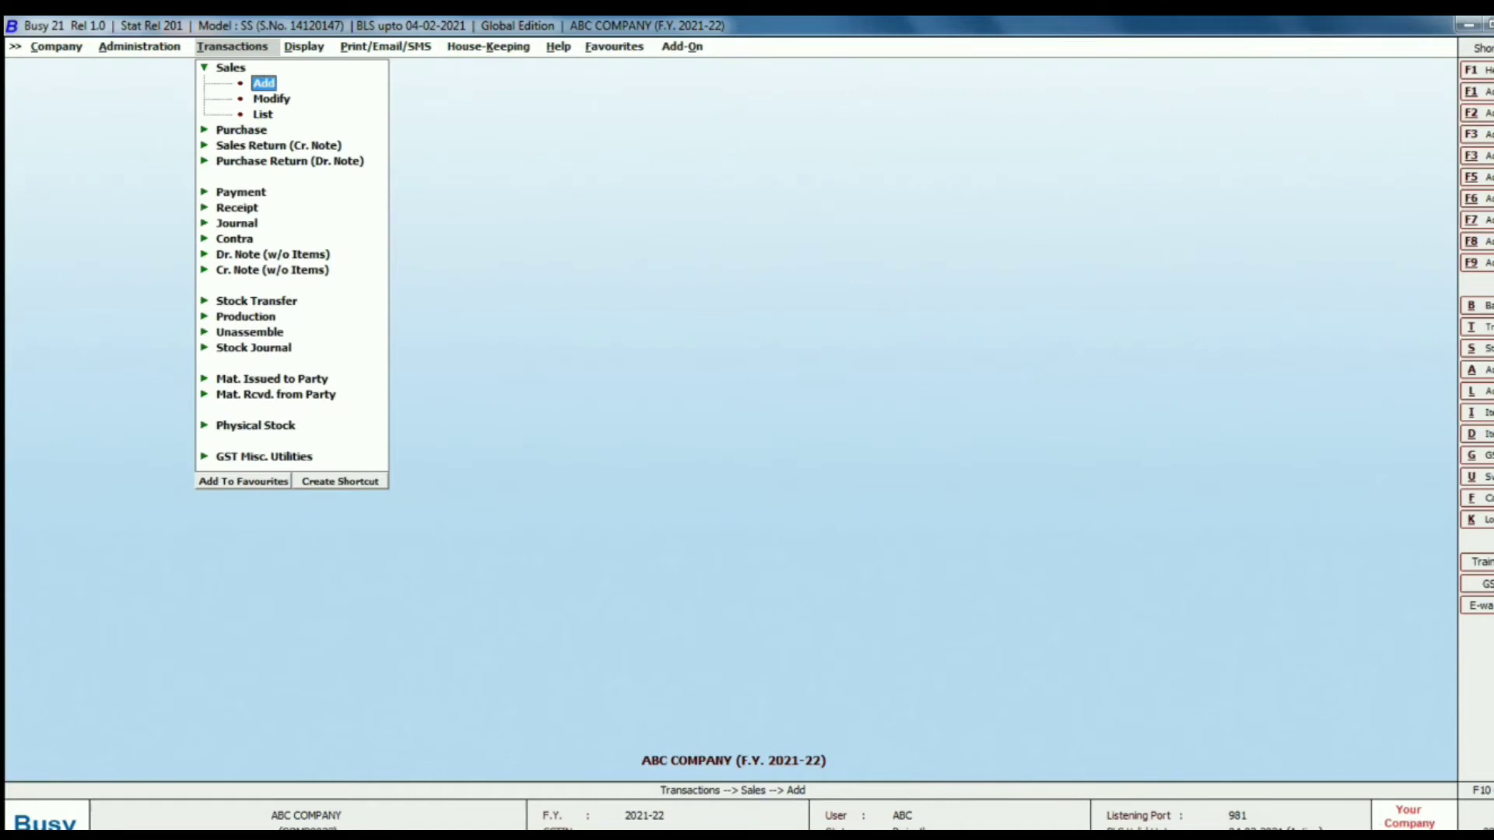
key("Down")
key("Return")
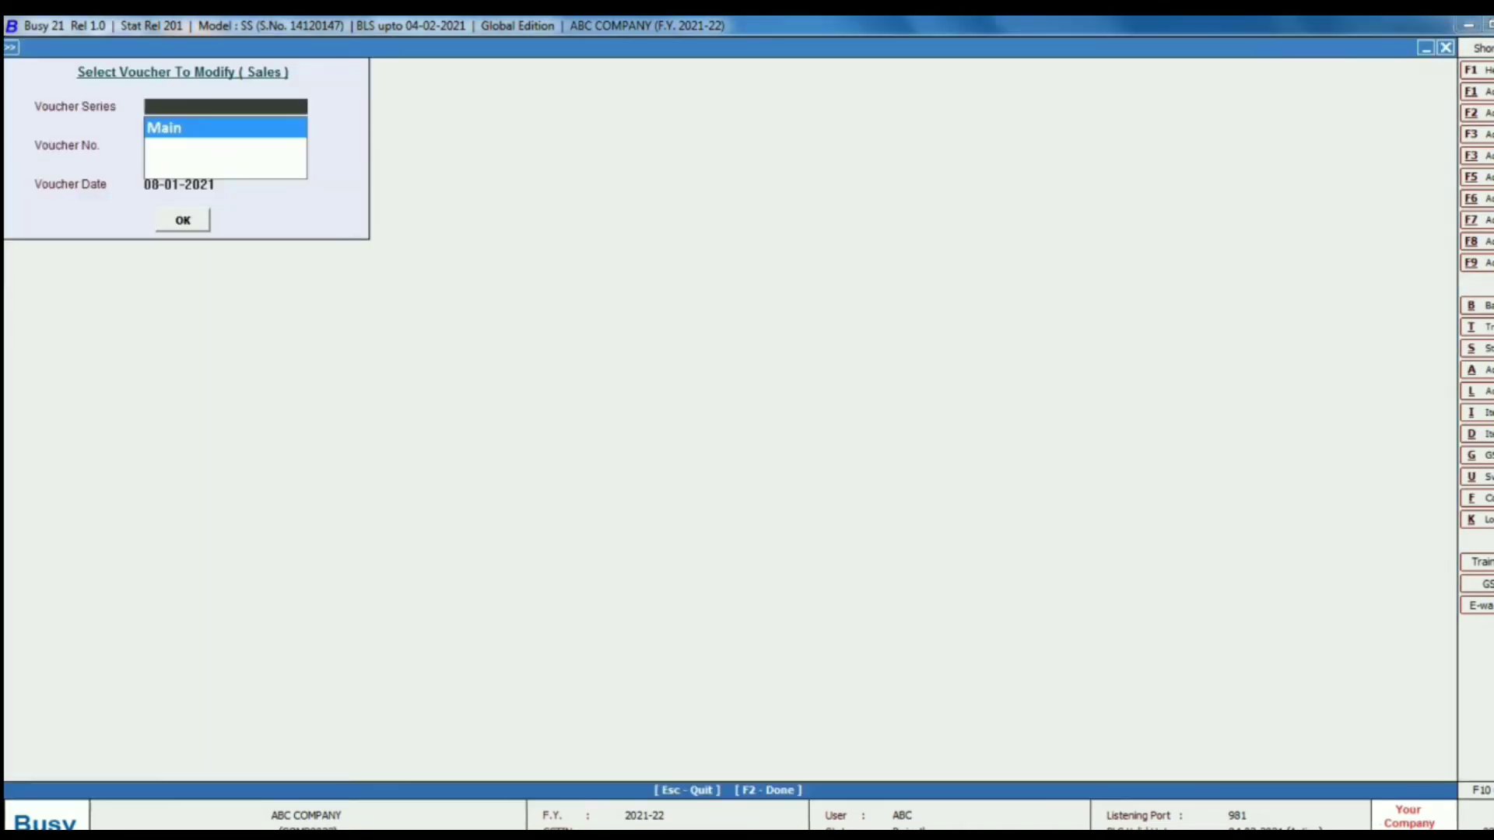
key("Return")
key("Return")
key("Escape")
key("Up")
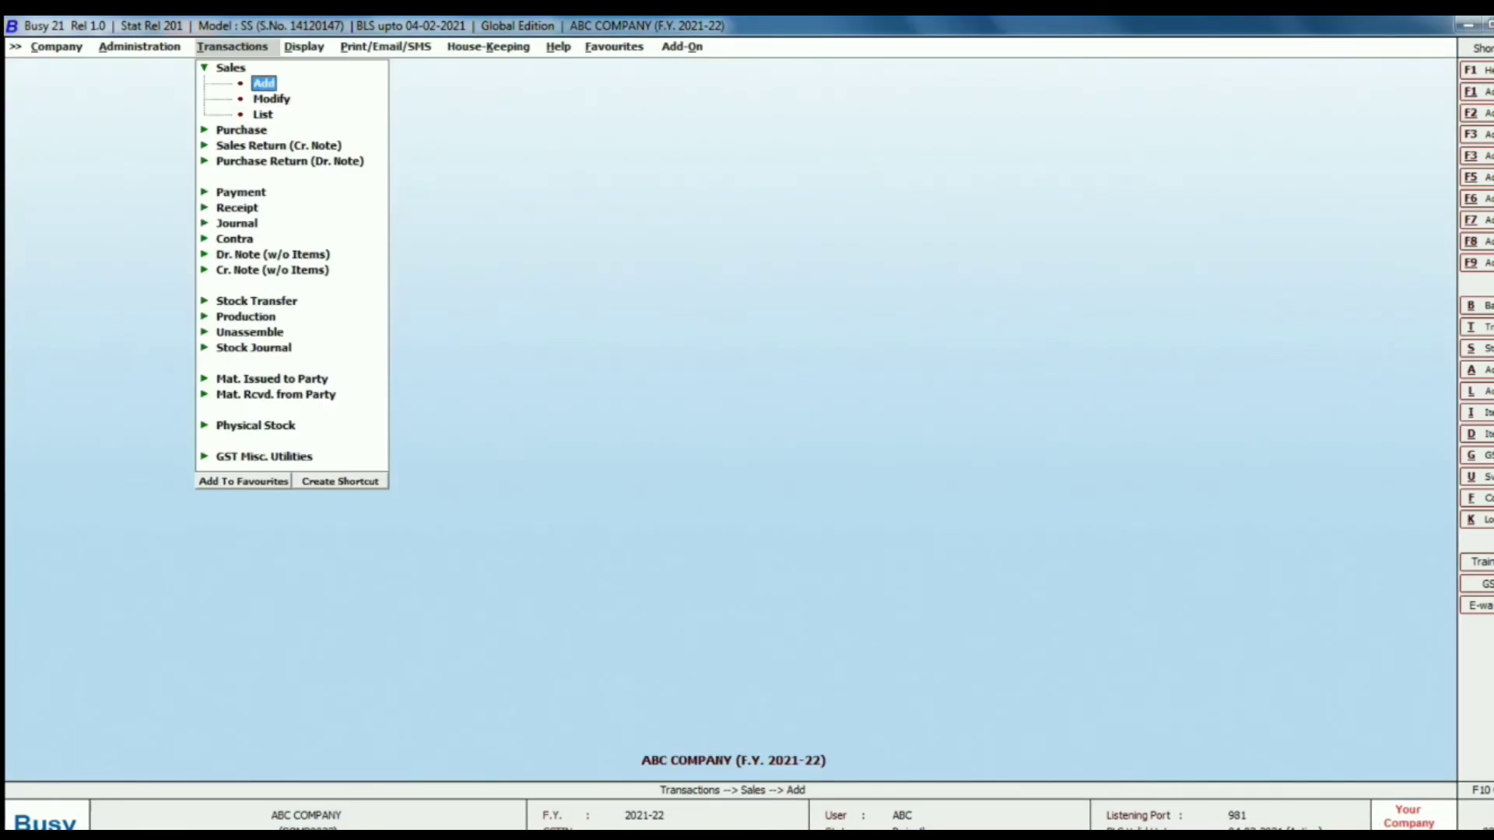
- Start a sales voucher in series Main dated 01-04-2021 to check its automatic voucher number, and leave the entry
key("Return")
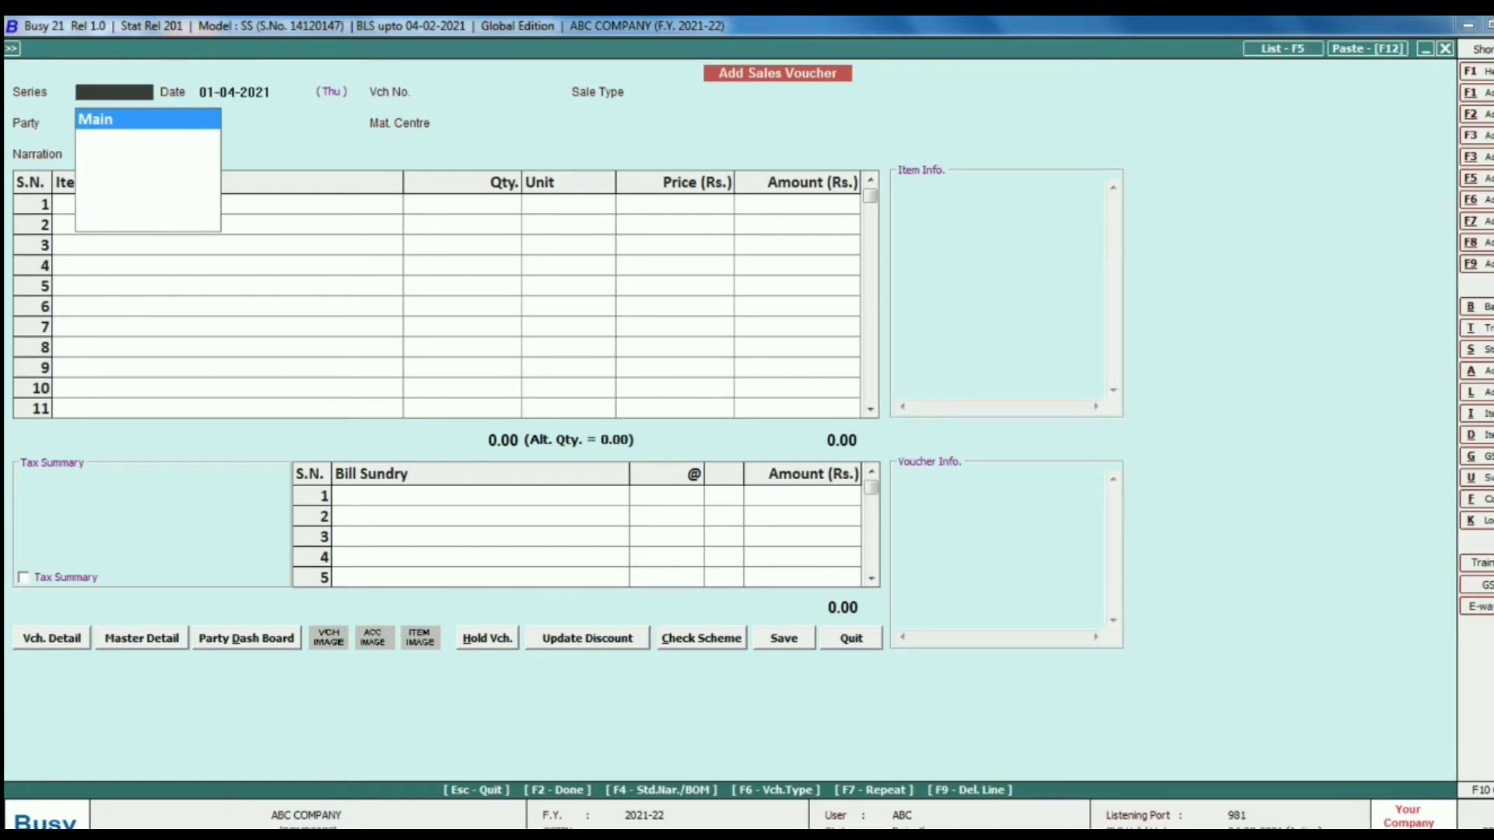
key("Return")
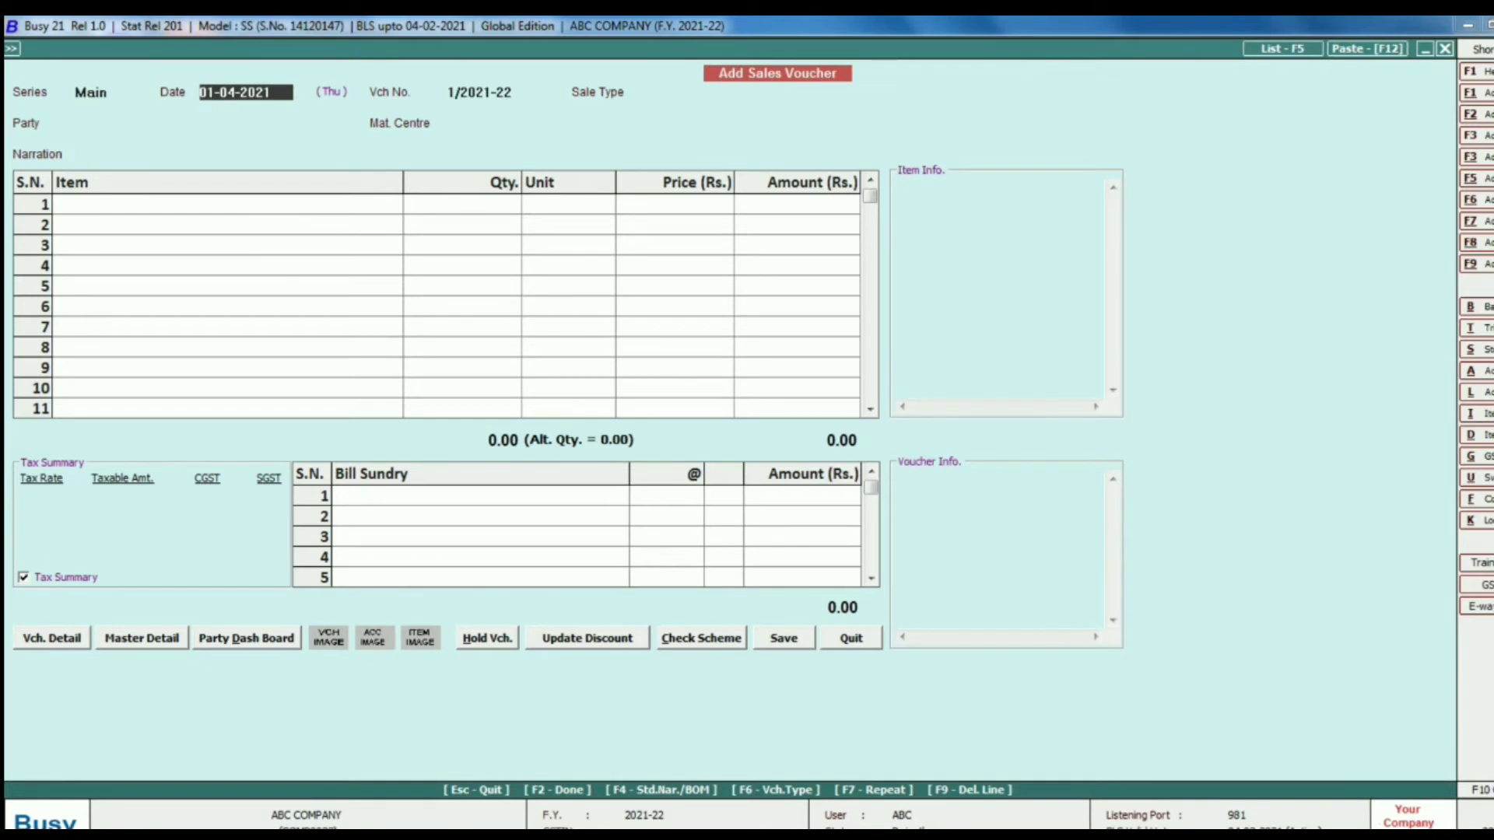
key("Return")
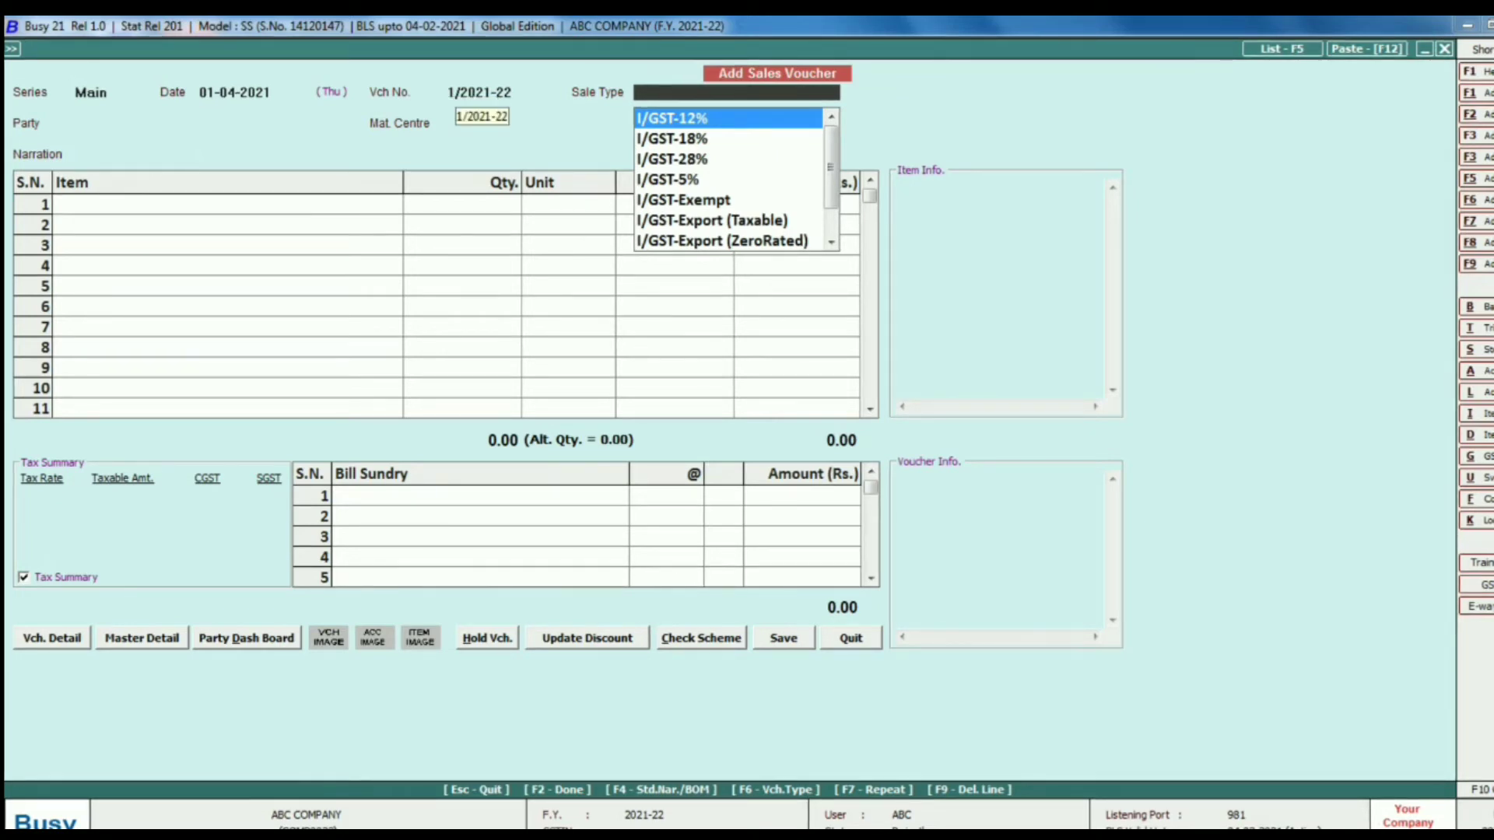
key("Escape")
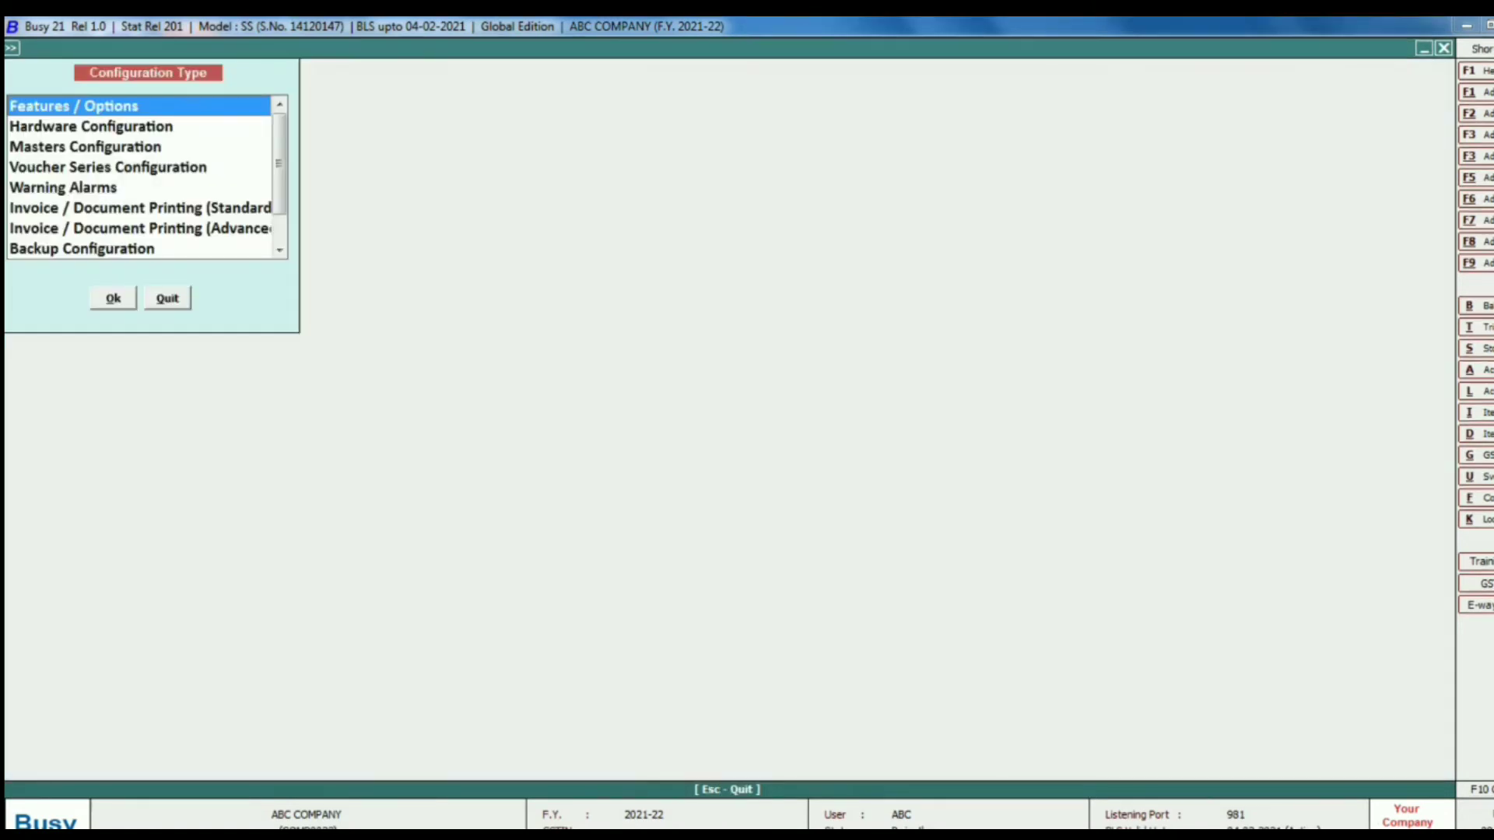
- Open the voucher numbering settings of the Main sales series in Voucher Series Configuration
key("Down")
key("Down")
key("Down")
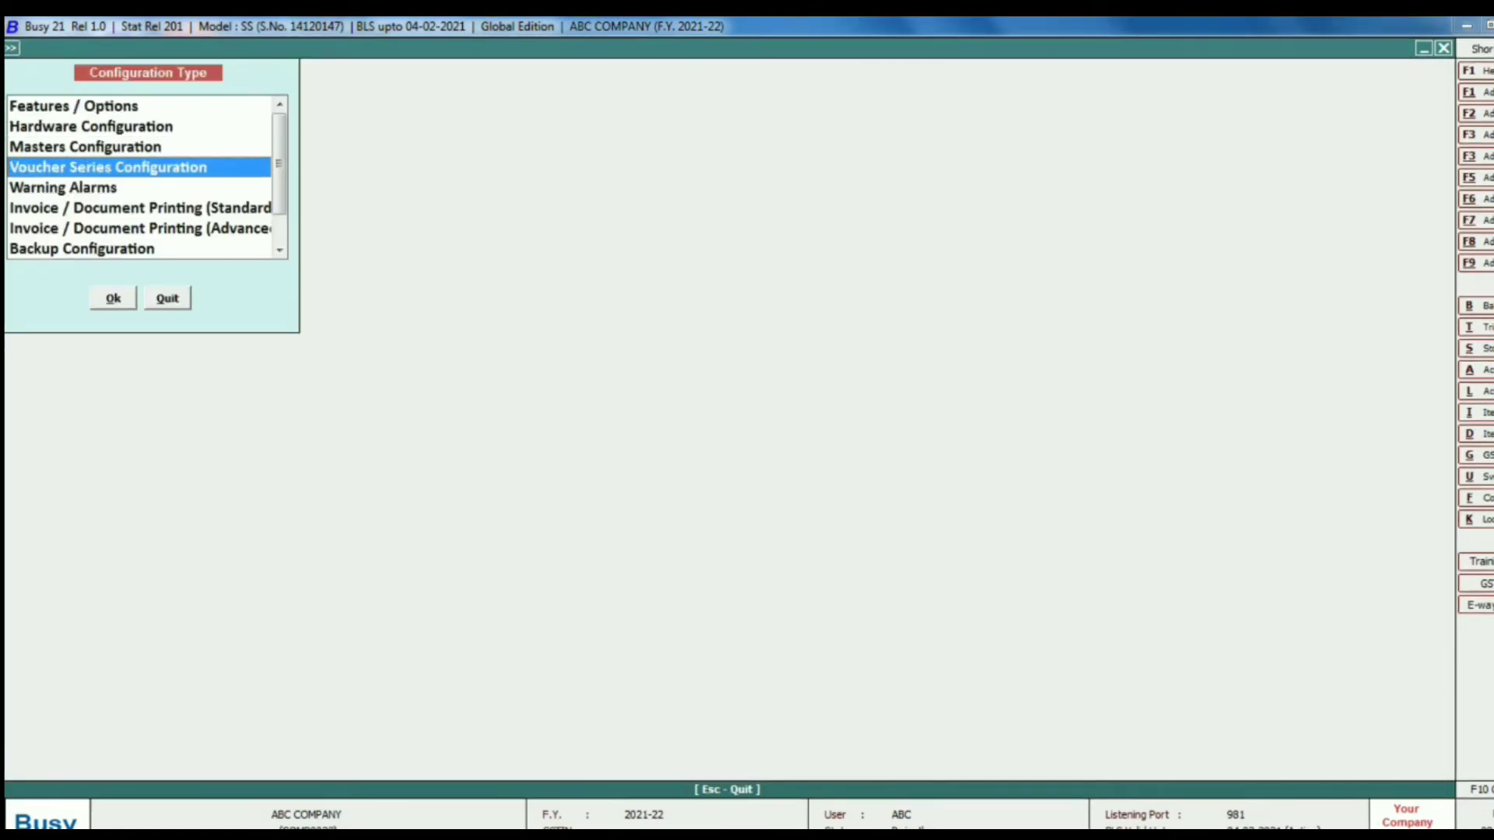
key("Return")
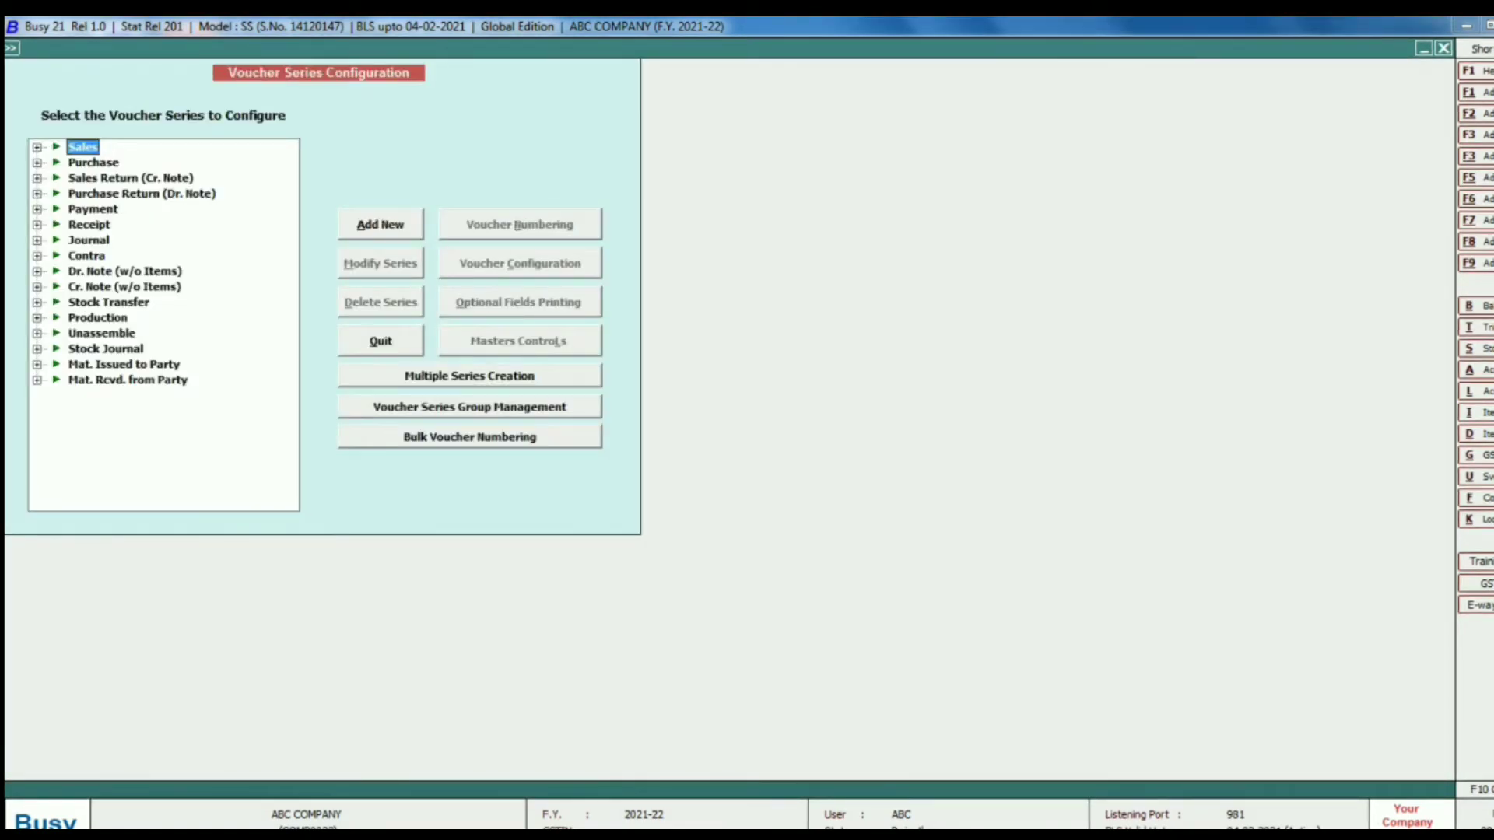
key("Right")
key("Down")
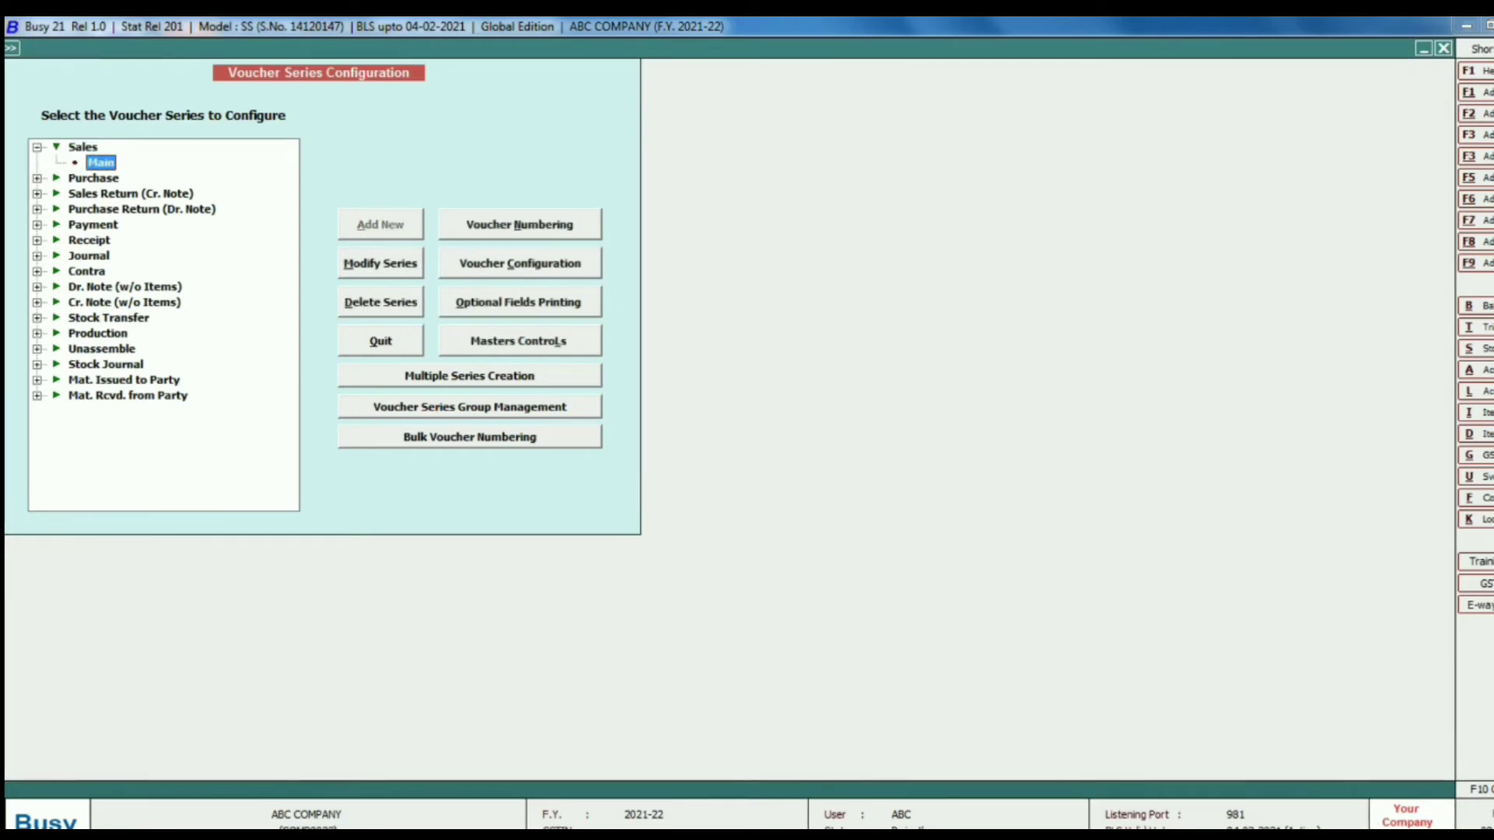
key("alt+n")
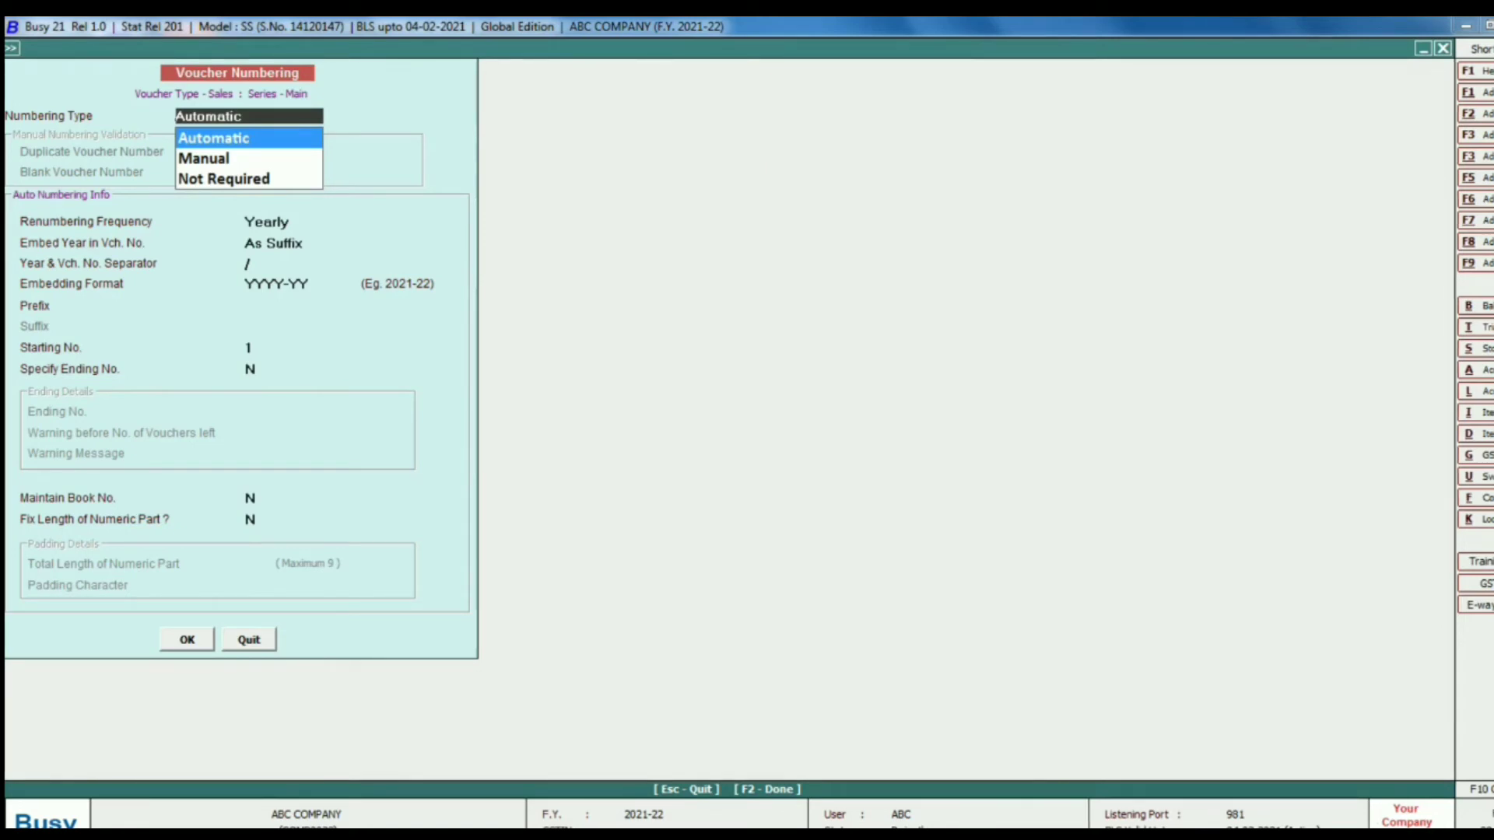
- Keep the series on Automatic, Yearly numbering and set Embed Year in Vch. No. to Not Required
key("Return")
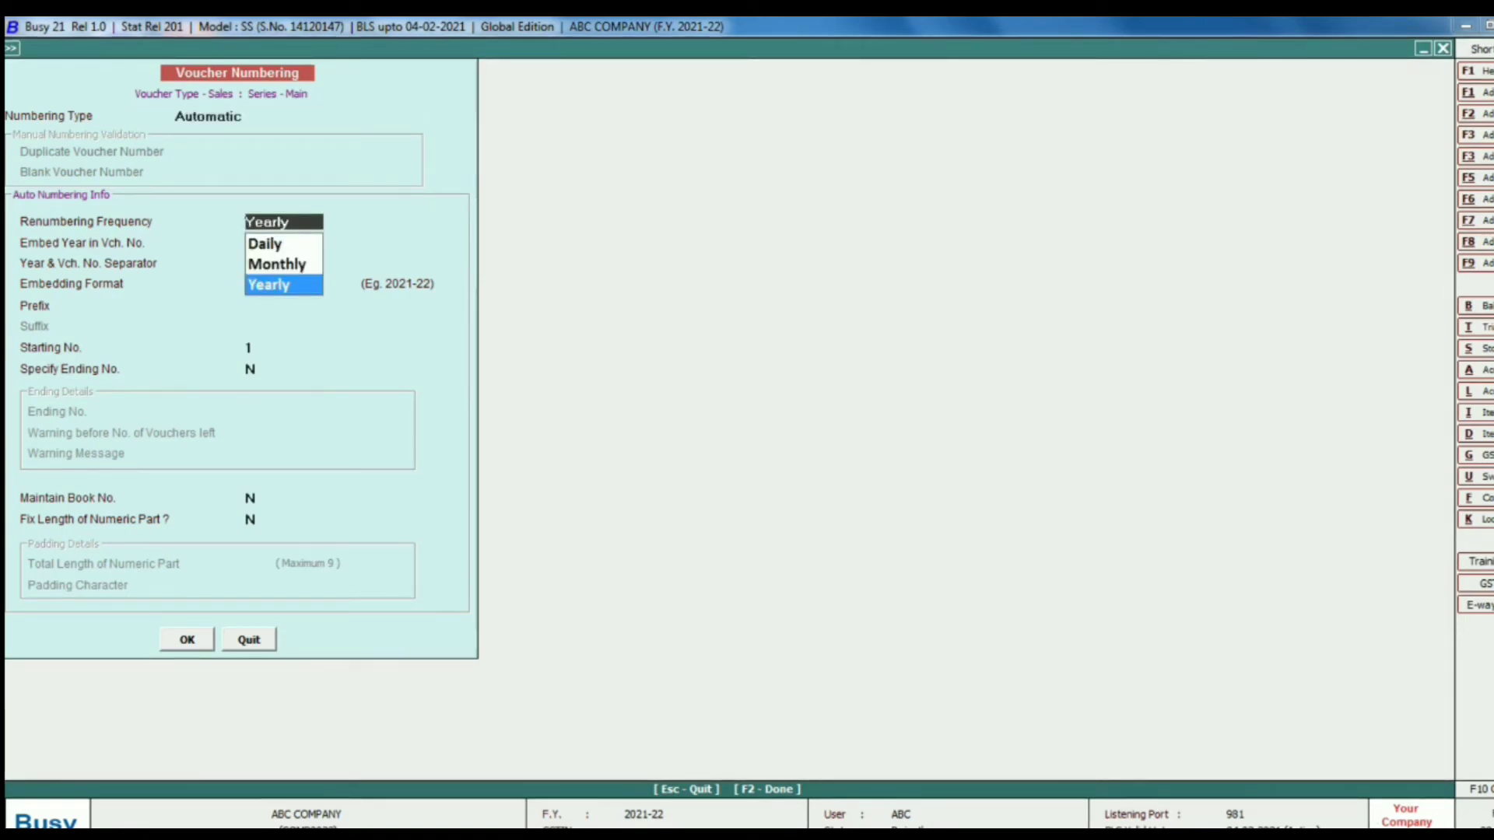
key("Return")
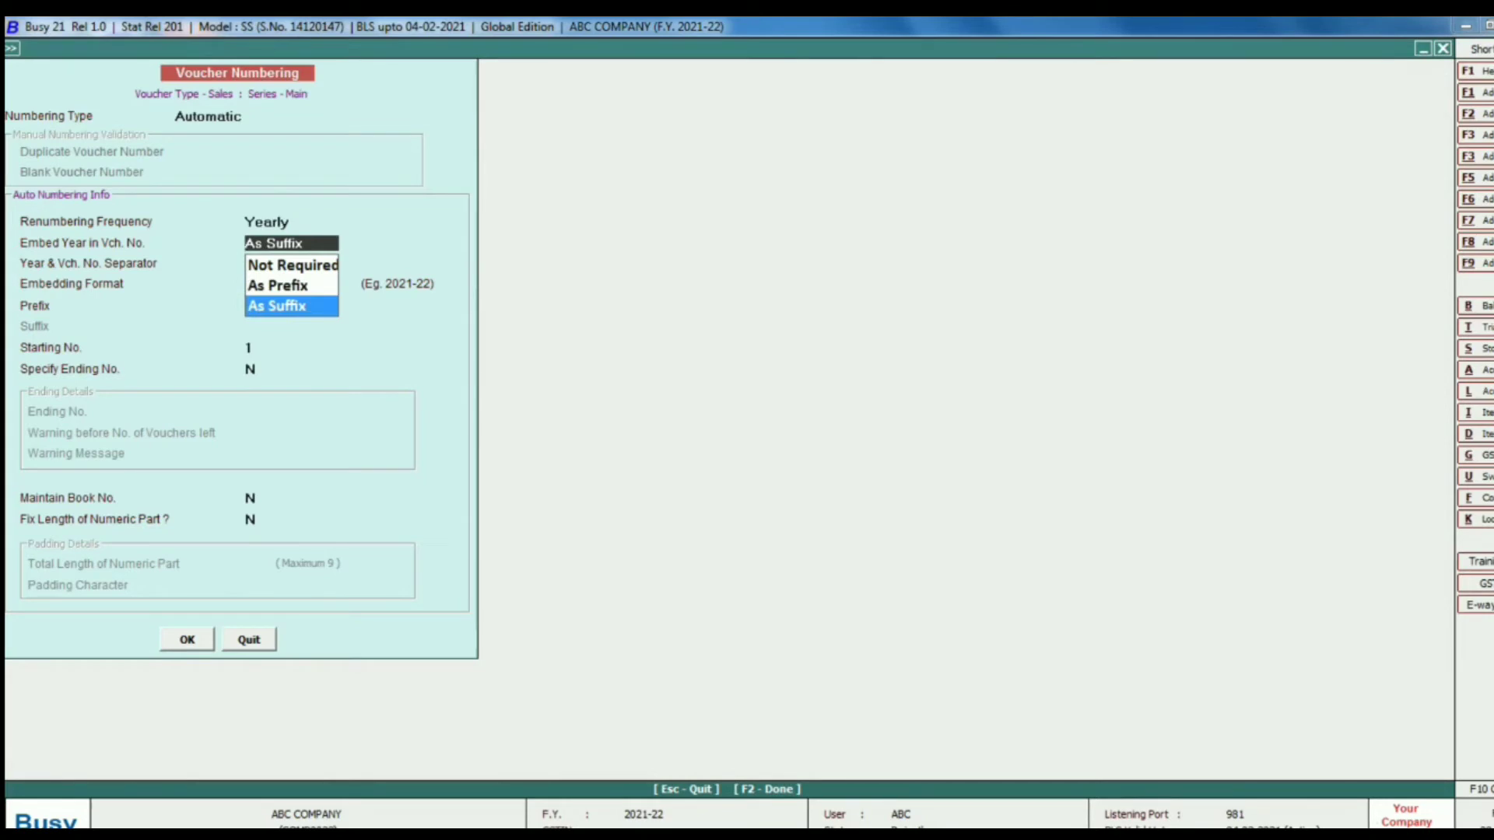
key("Up")
key("Up")
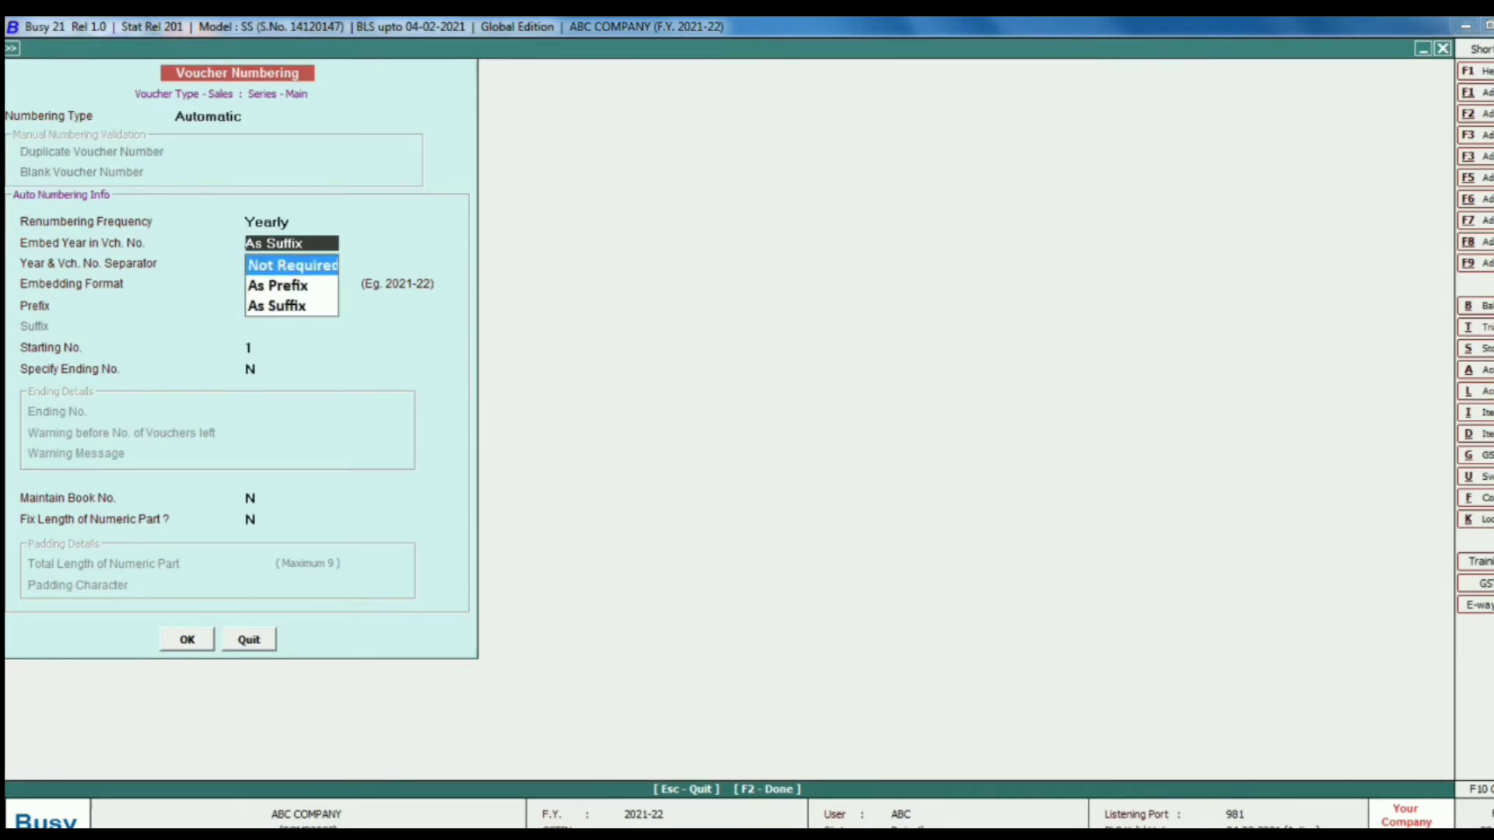
key("Return")
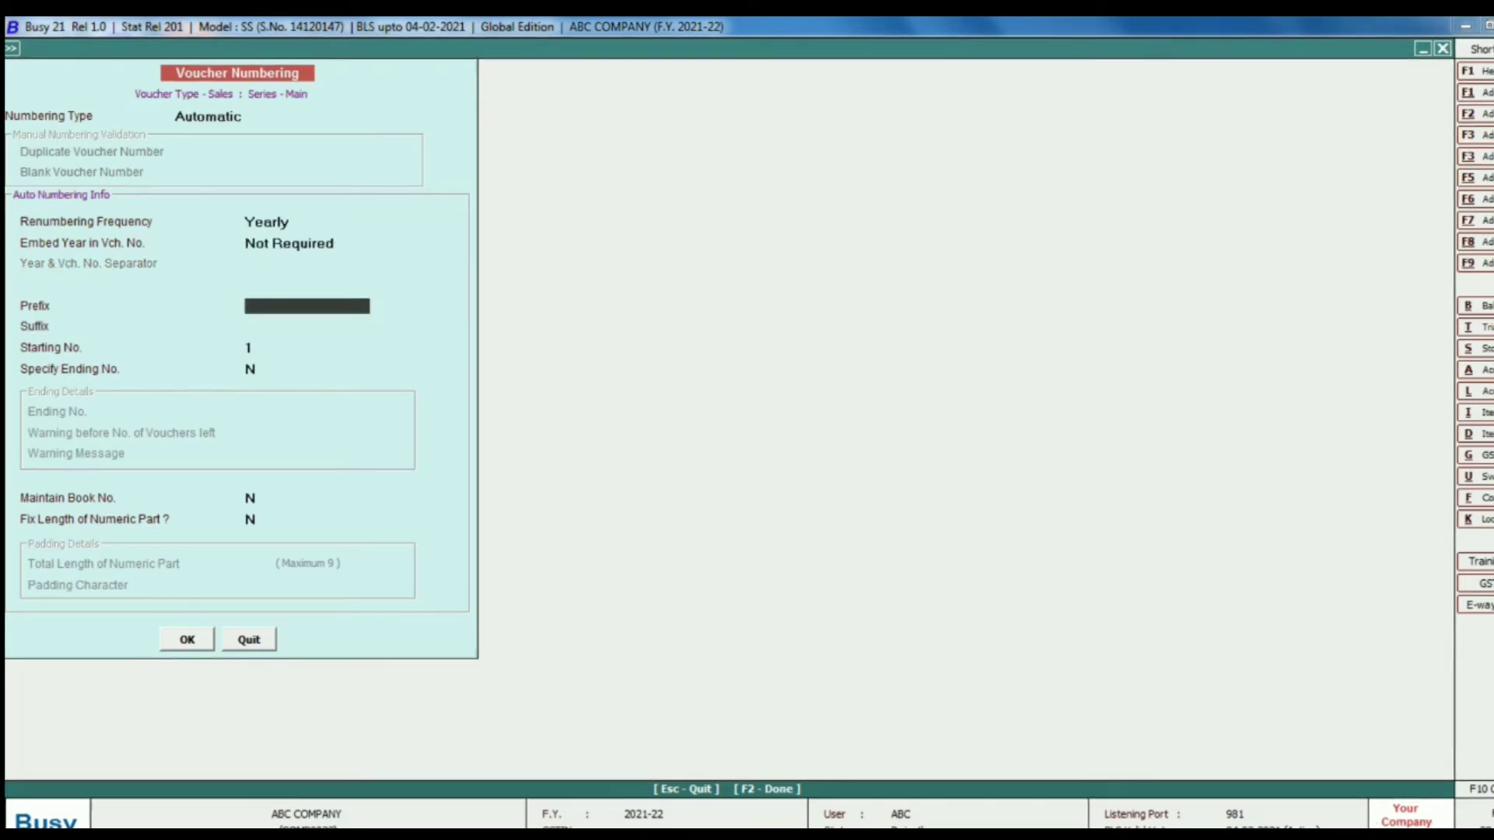
- Set the voucher number prefix to A- with starting number 1, and save while renumbering all Main series sales vouchers
type("A-")
key("Return")
key("Return")
key("Return")
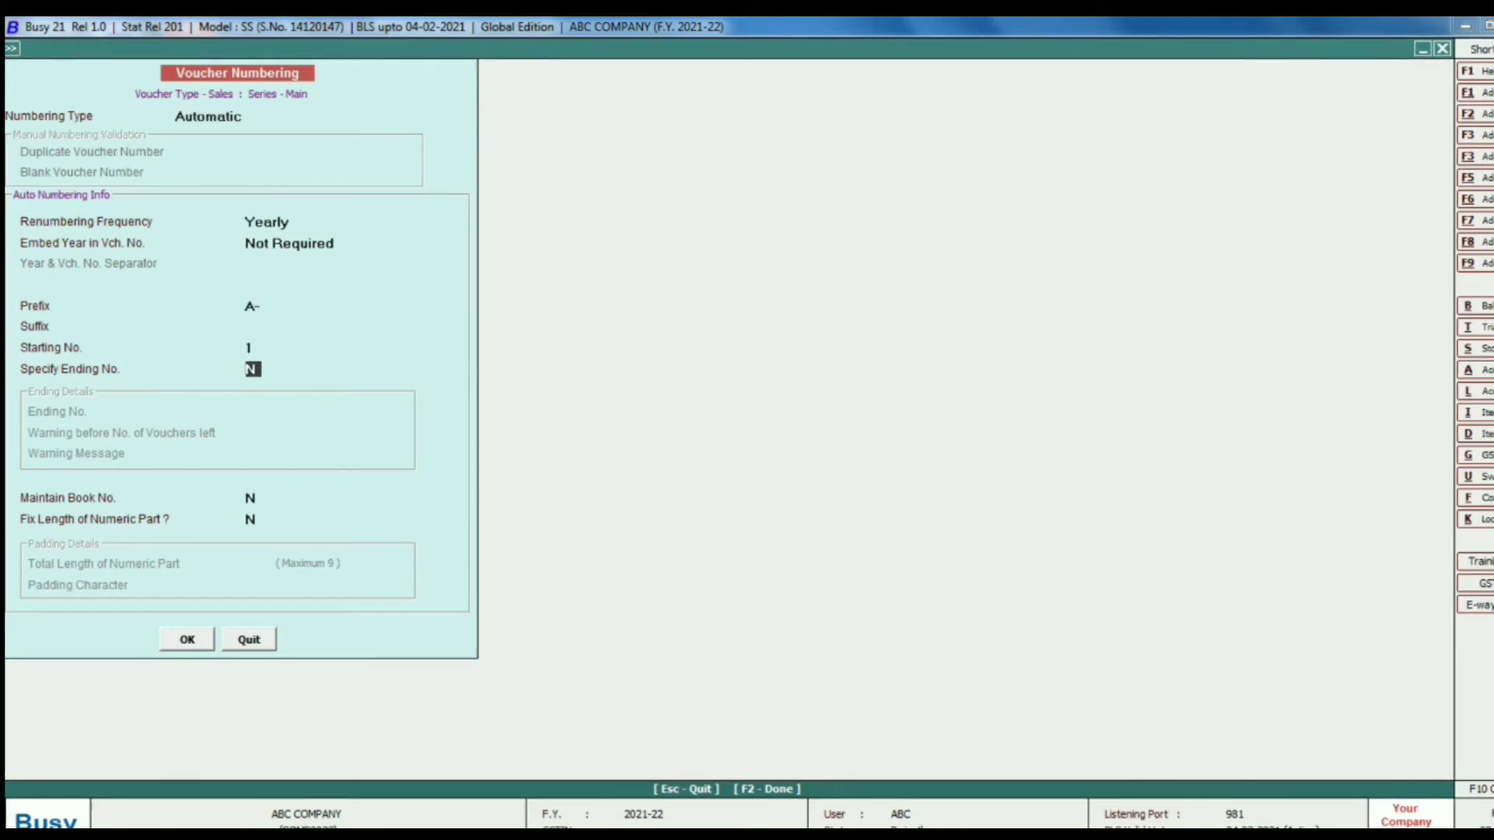
left_click(264, 307)
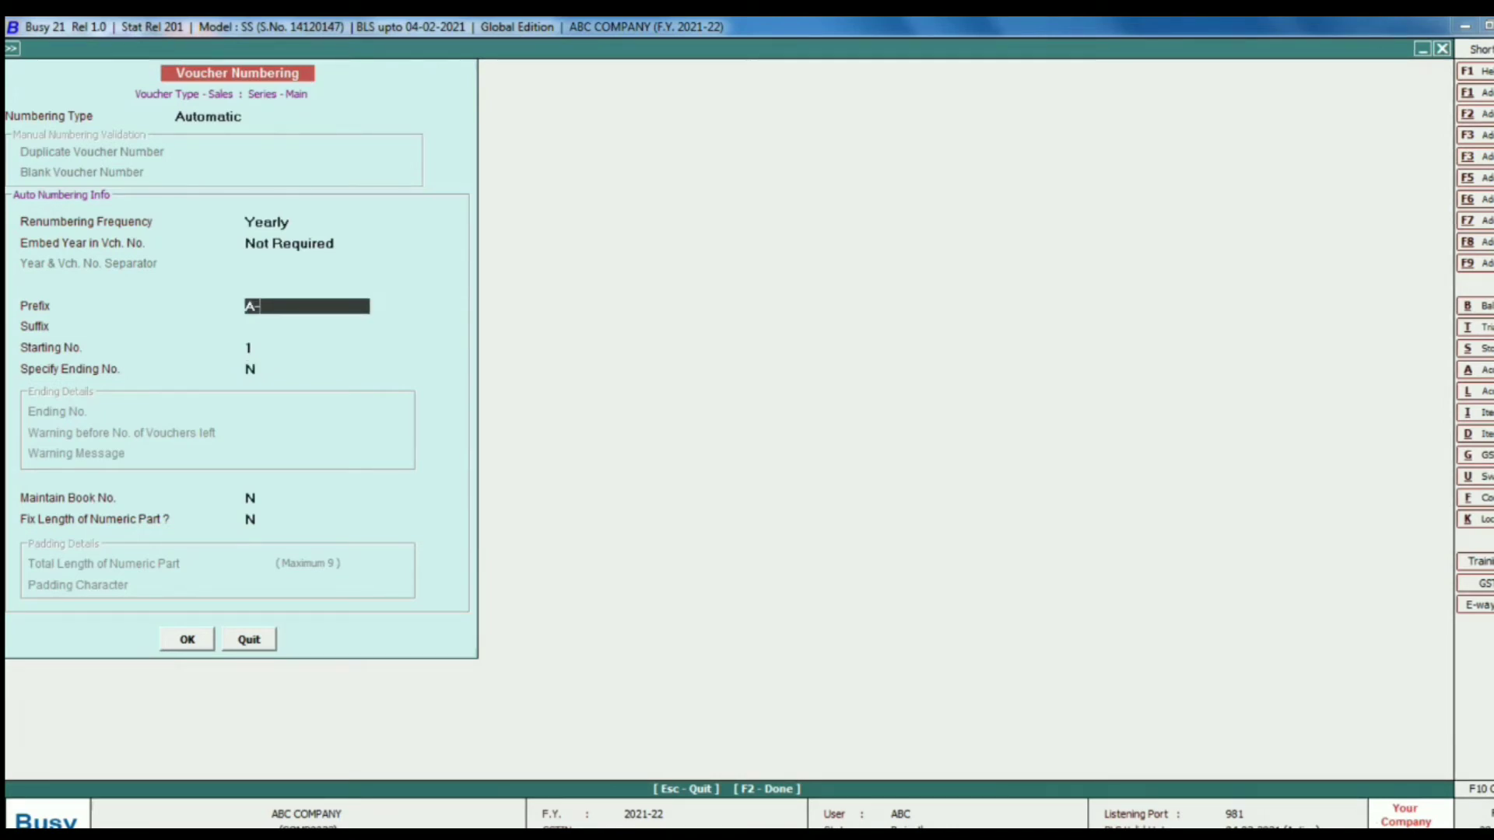
key("F2")
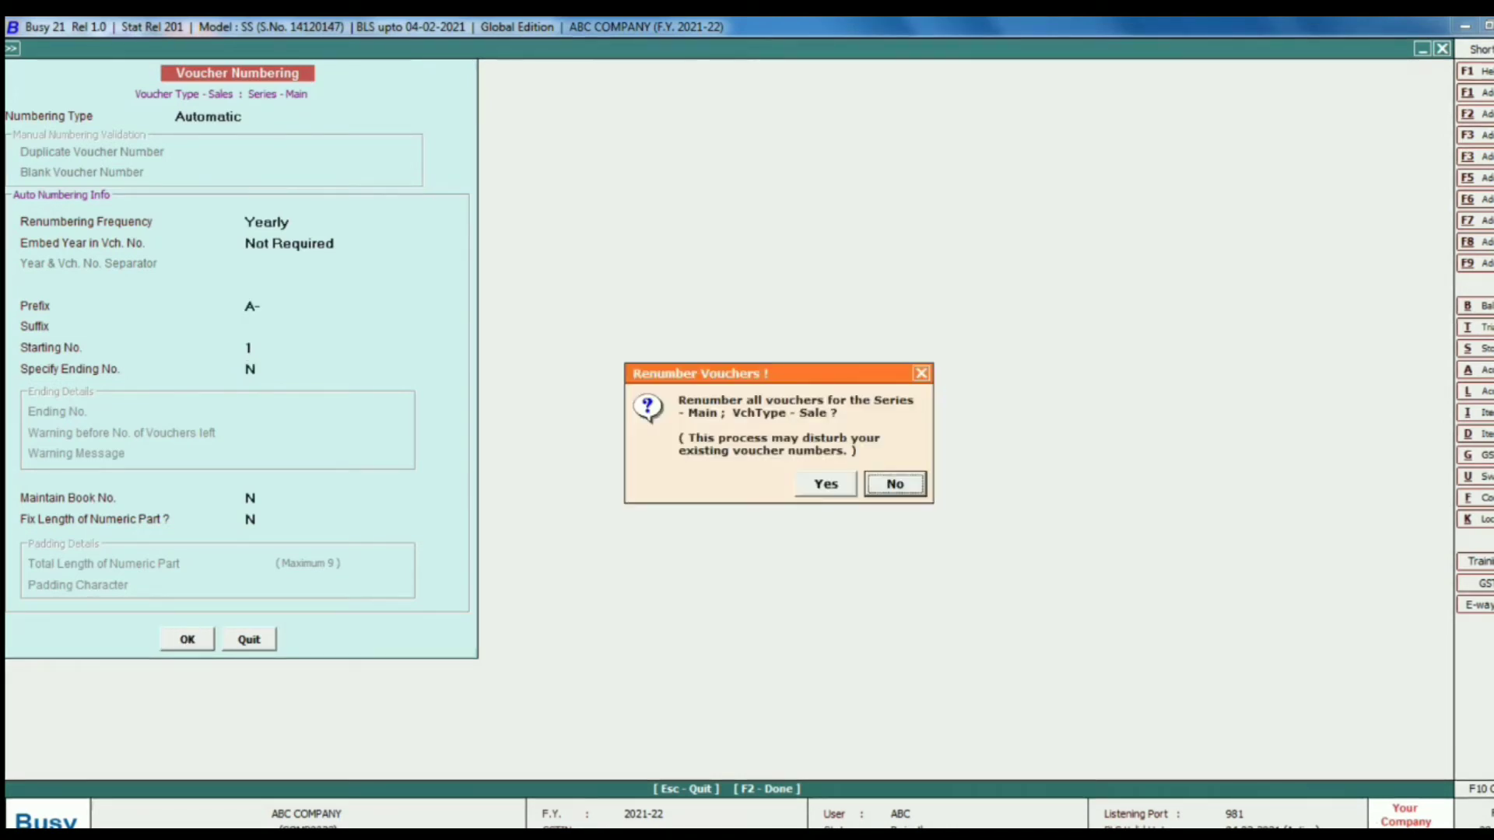
key("y")
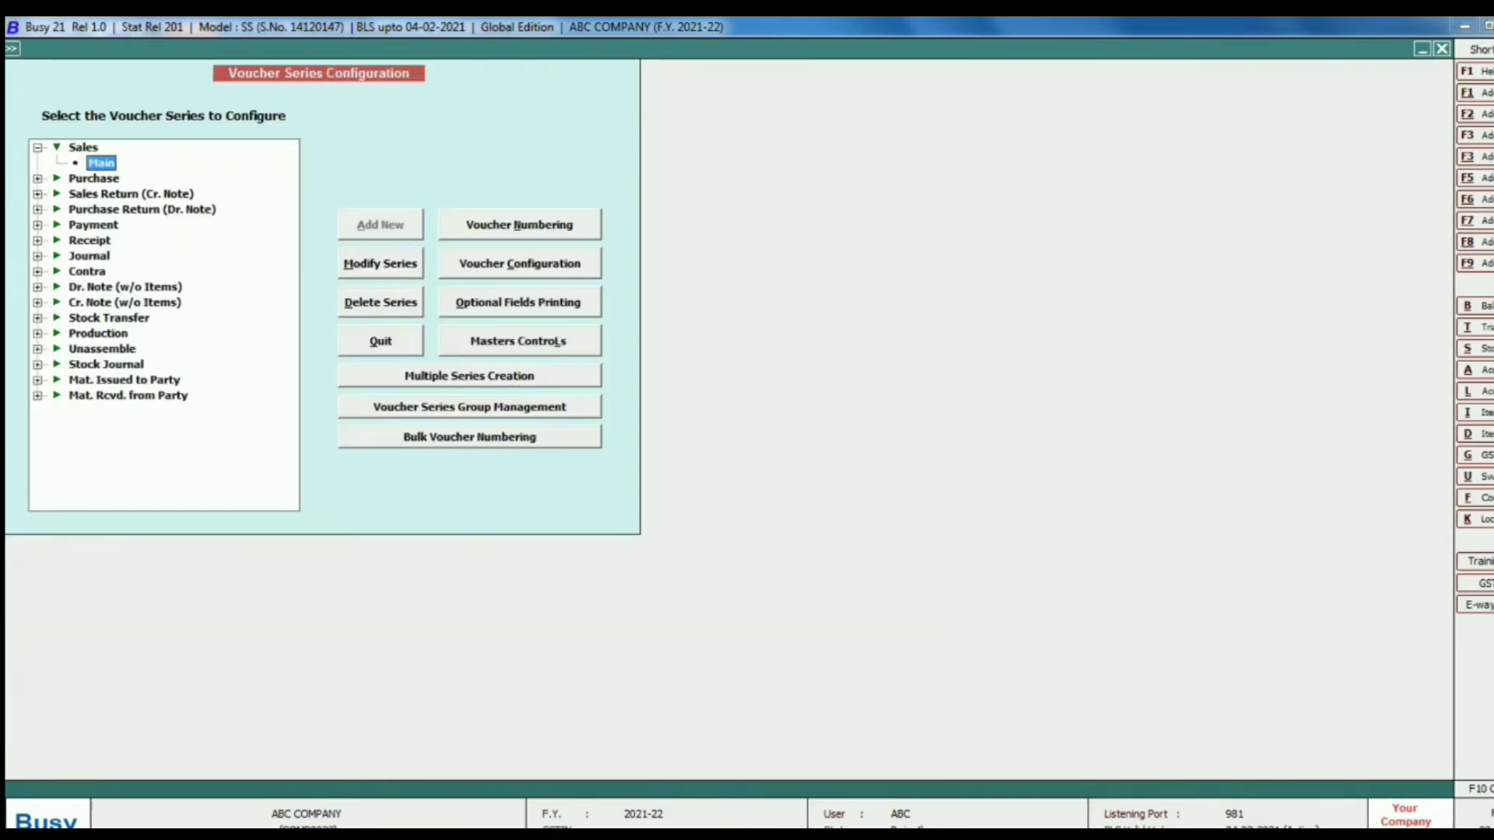
- Leave the series configuration and start a fresh sales voucher in series Main dated 01-04-2021 with sale type I/GST-12%
key("Escape")
key("Escape")
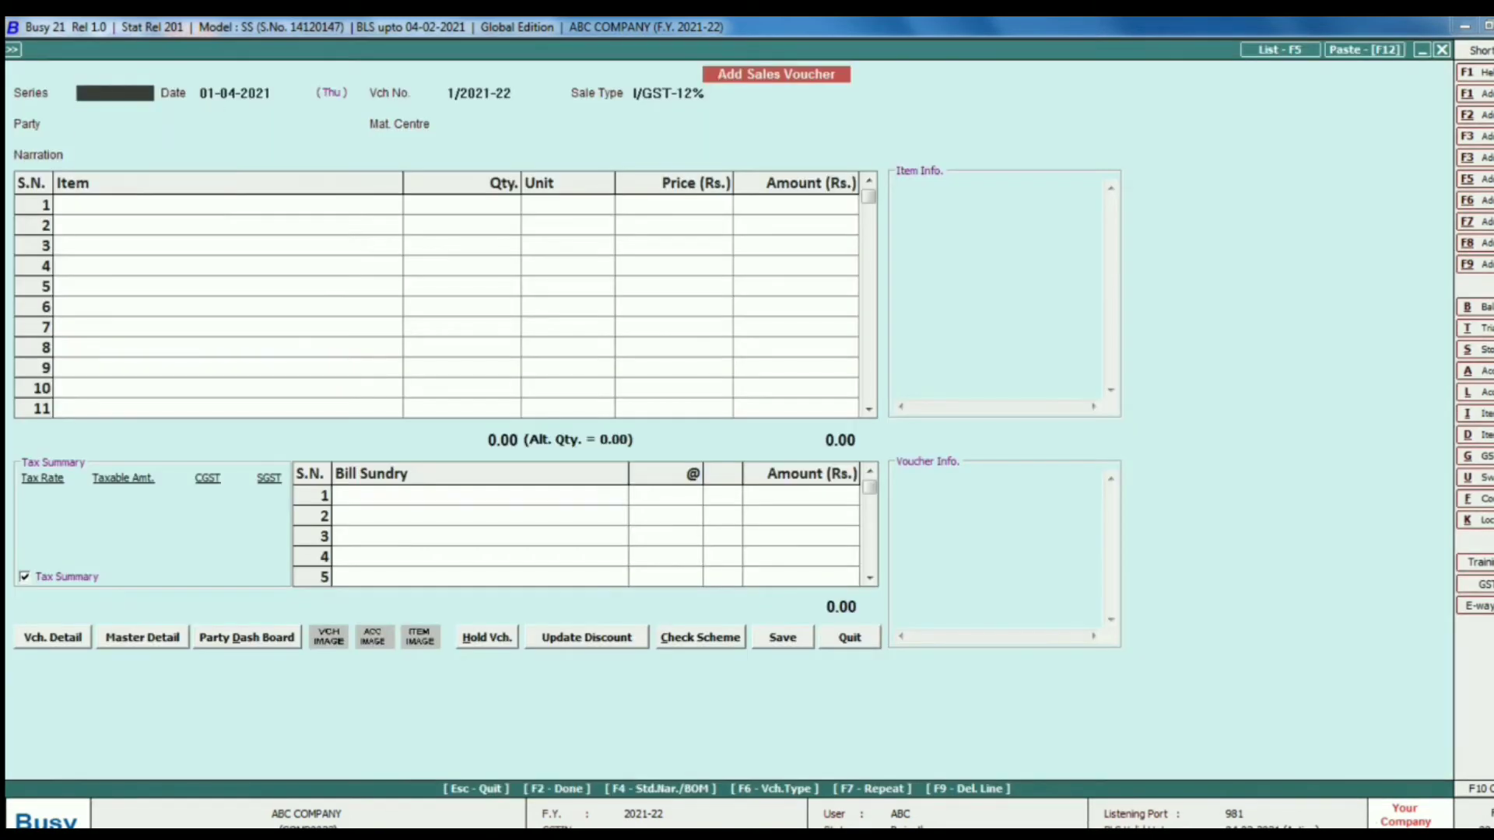
key("Escape")
key("Return")
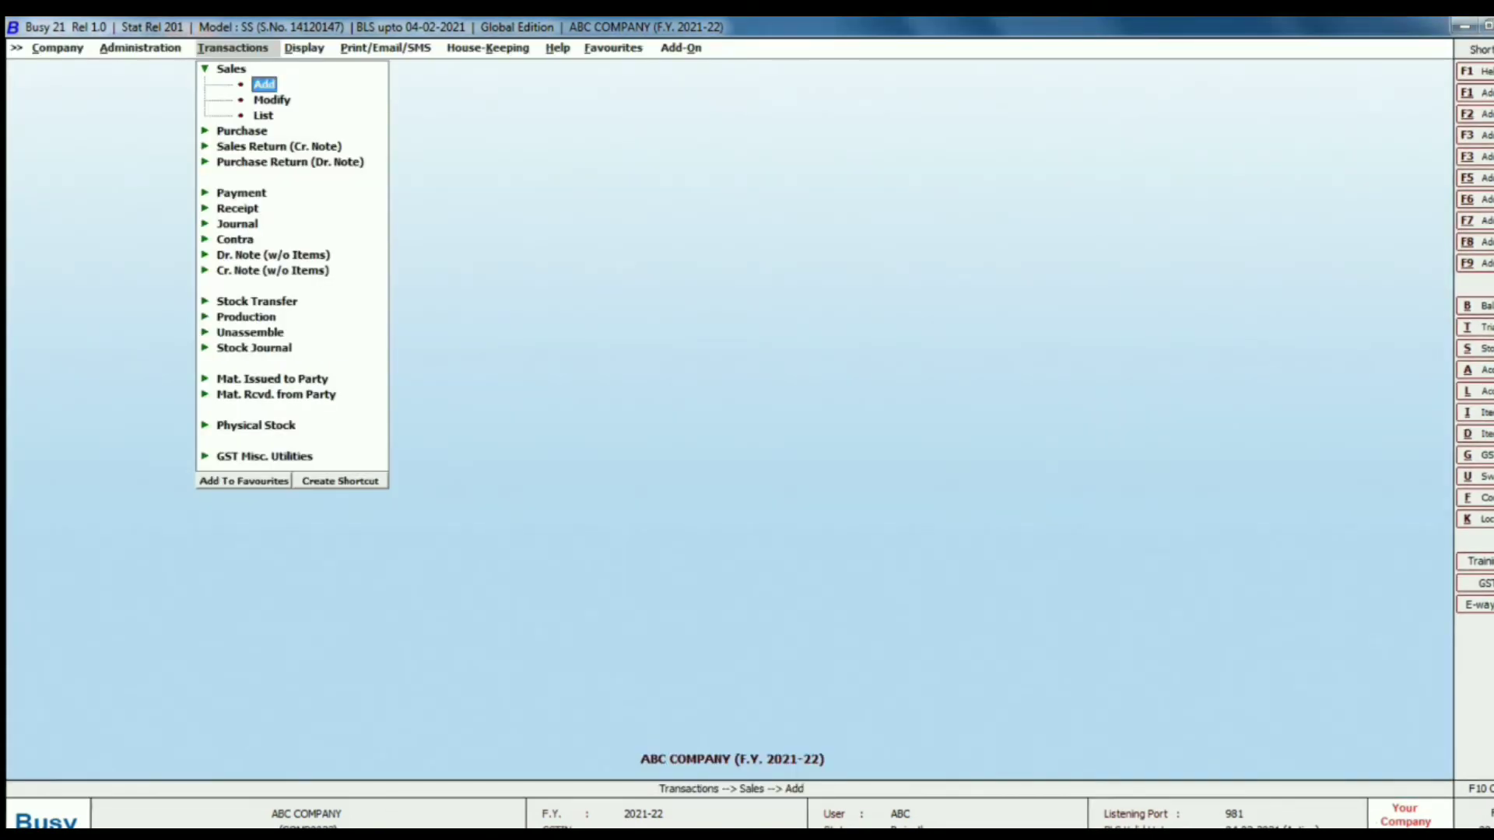
key("Return")
key("Return")
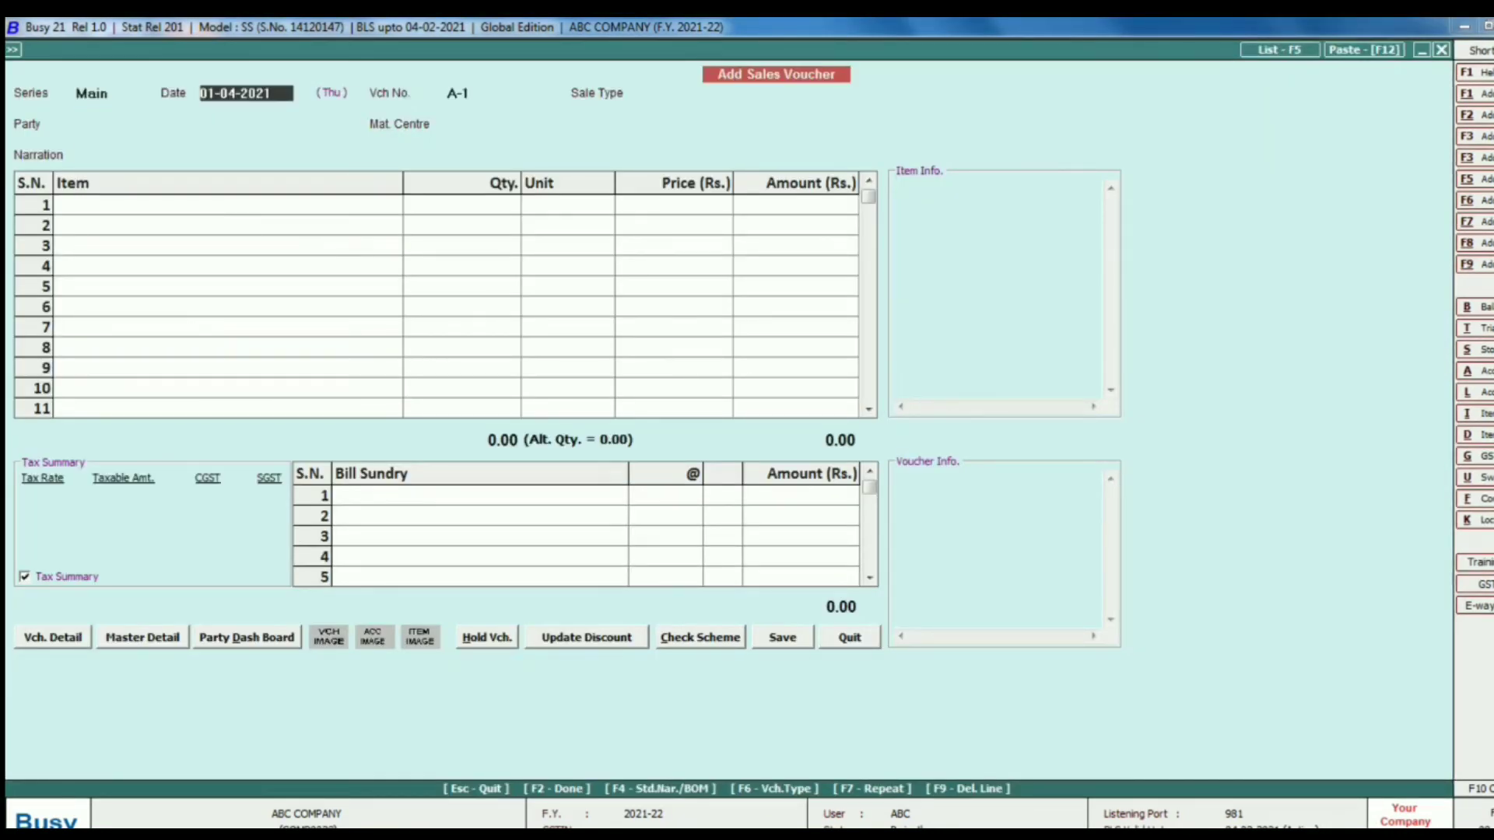
key("Return")
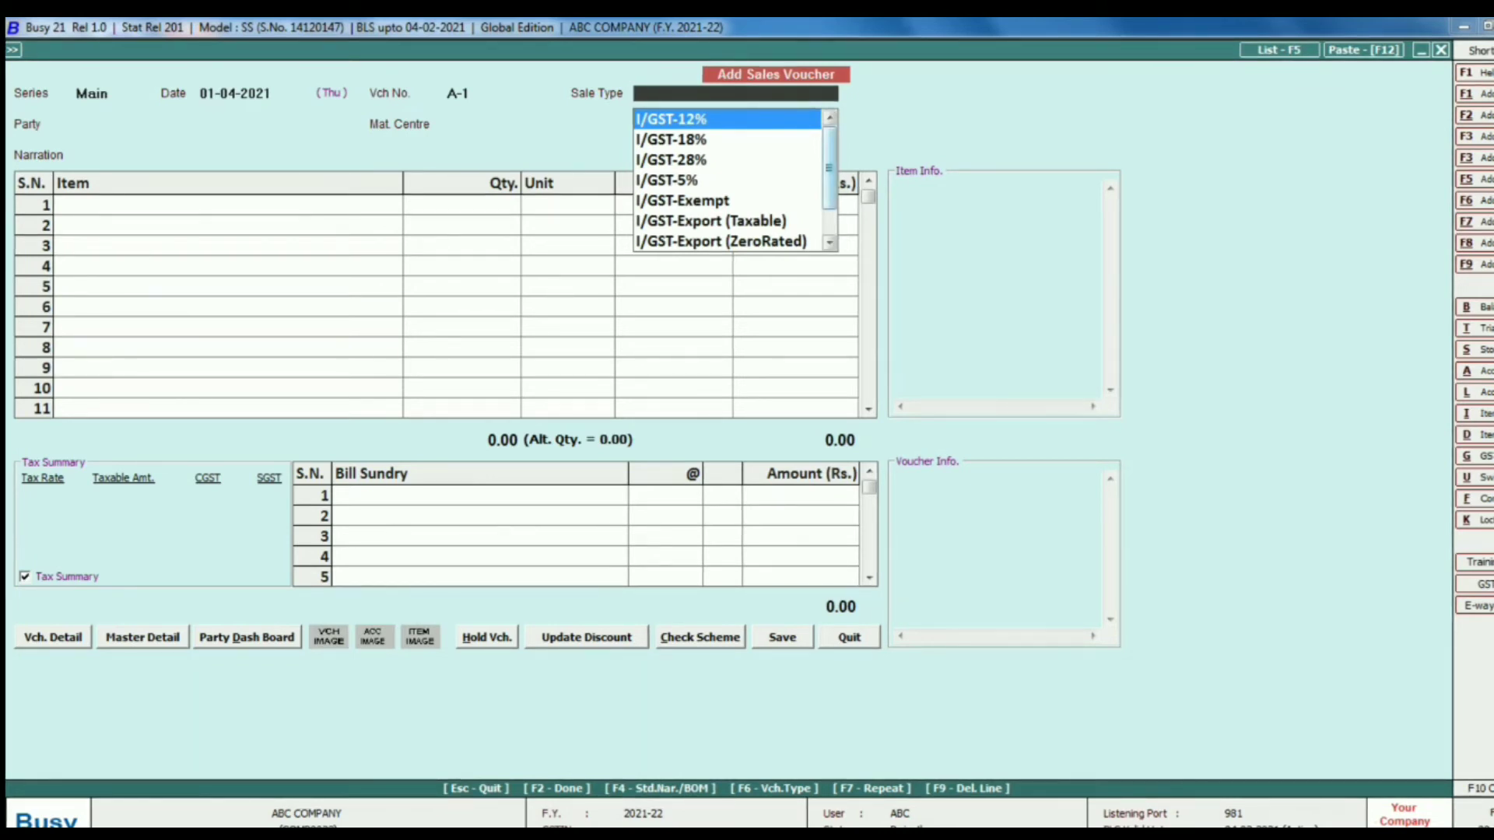
key("Return")
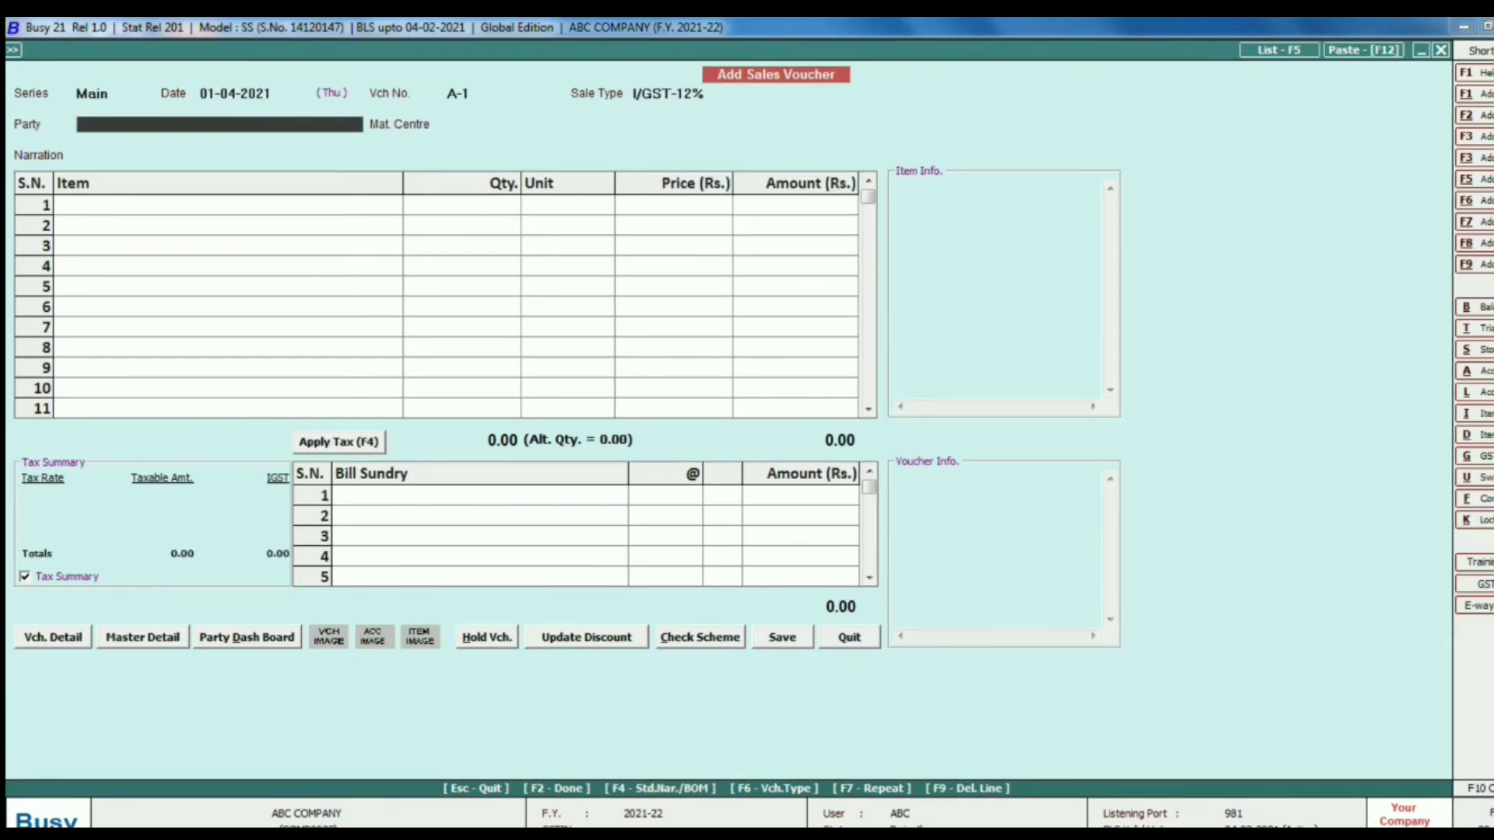
left_click(669, 94)
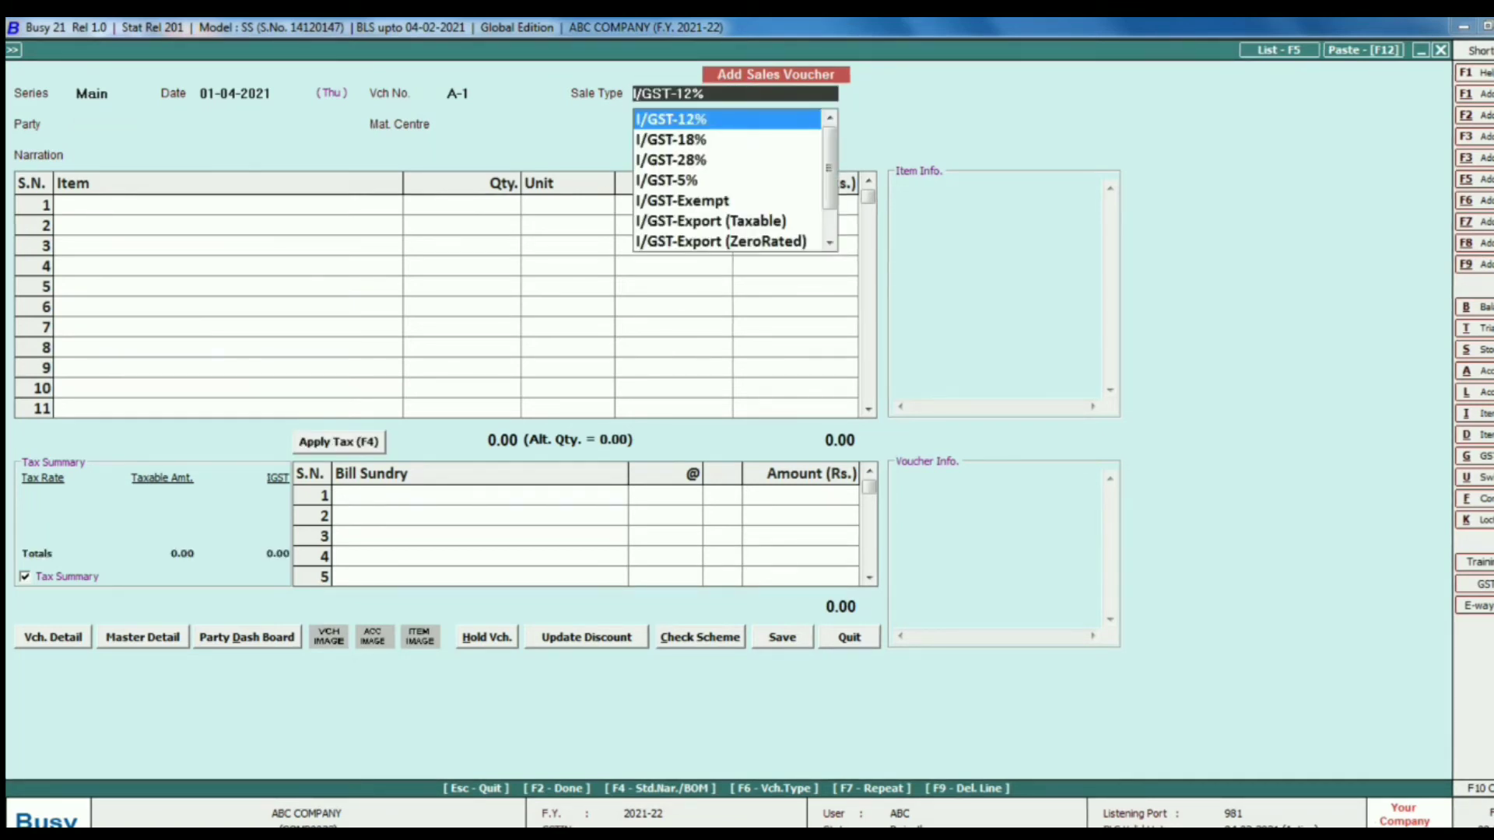
key("Escape")
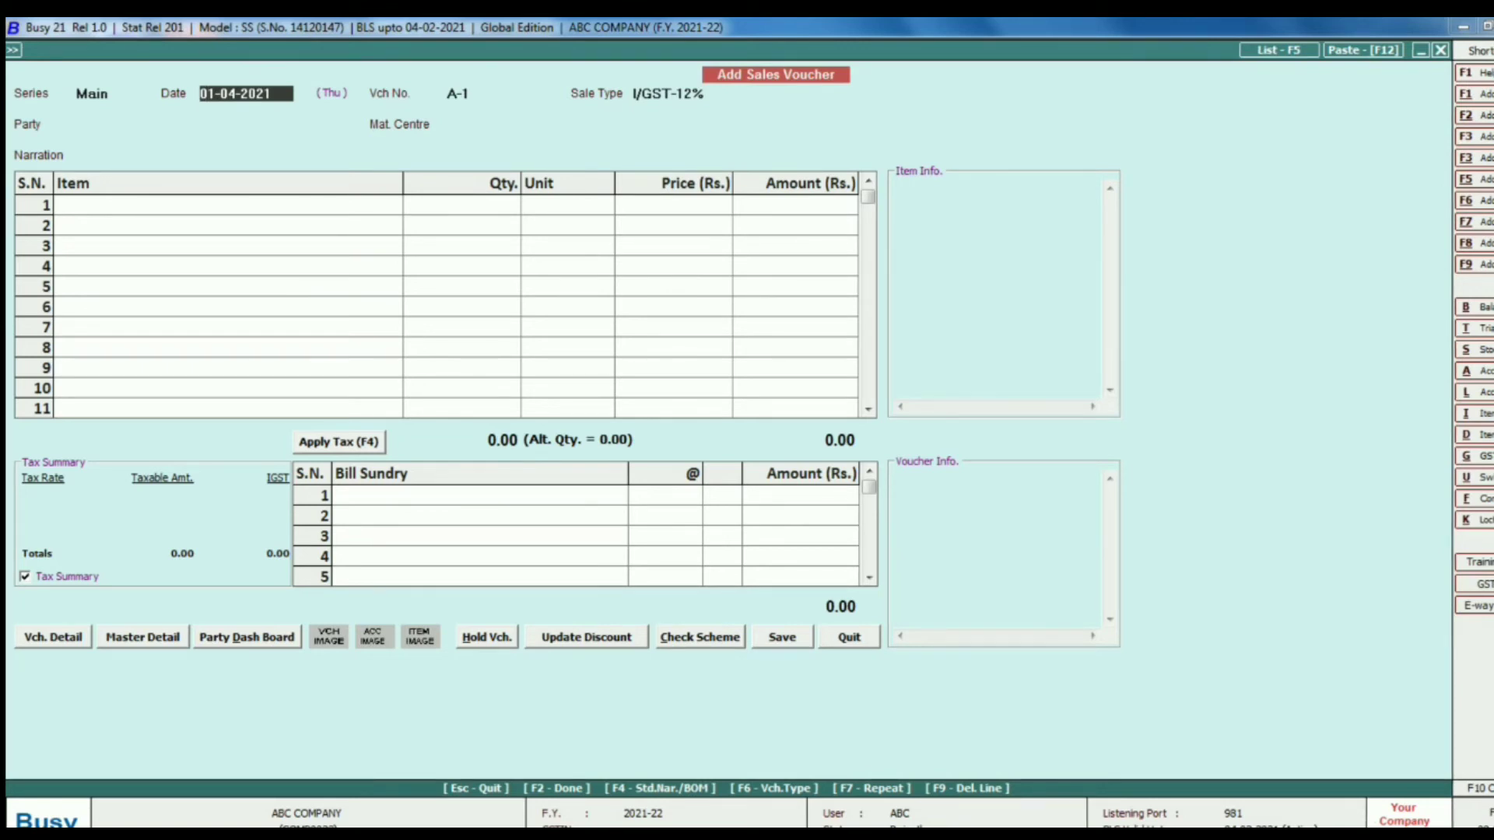
- Open the voucher configuration of the Main sales series in Voucher Series Configuration
key("alt+f")
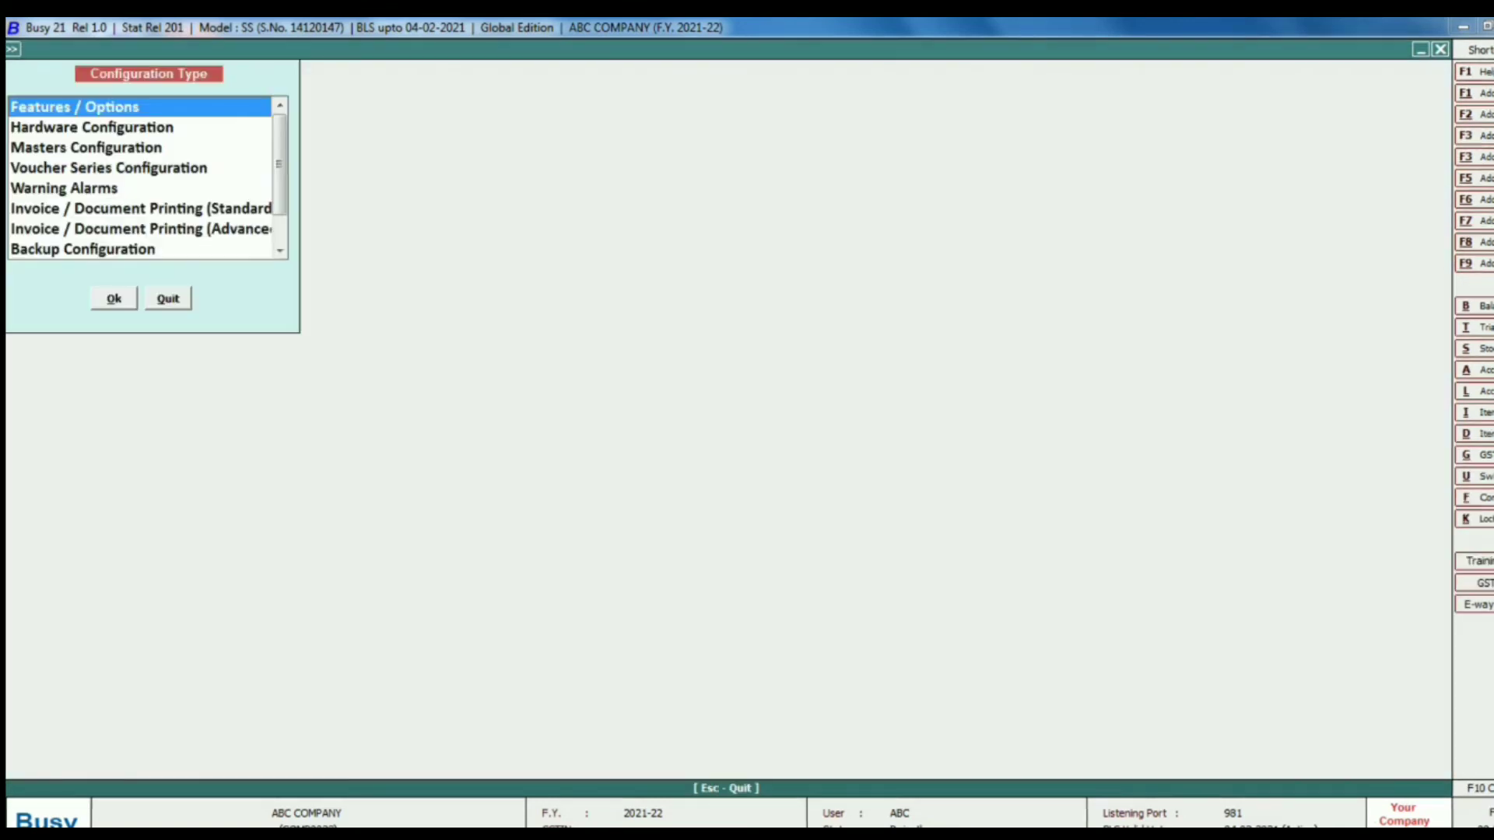
key("Down")
key("Down")
key("Down")
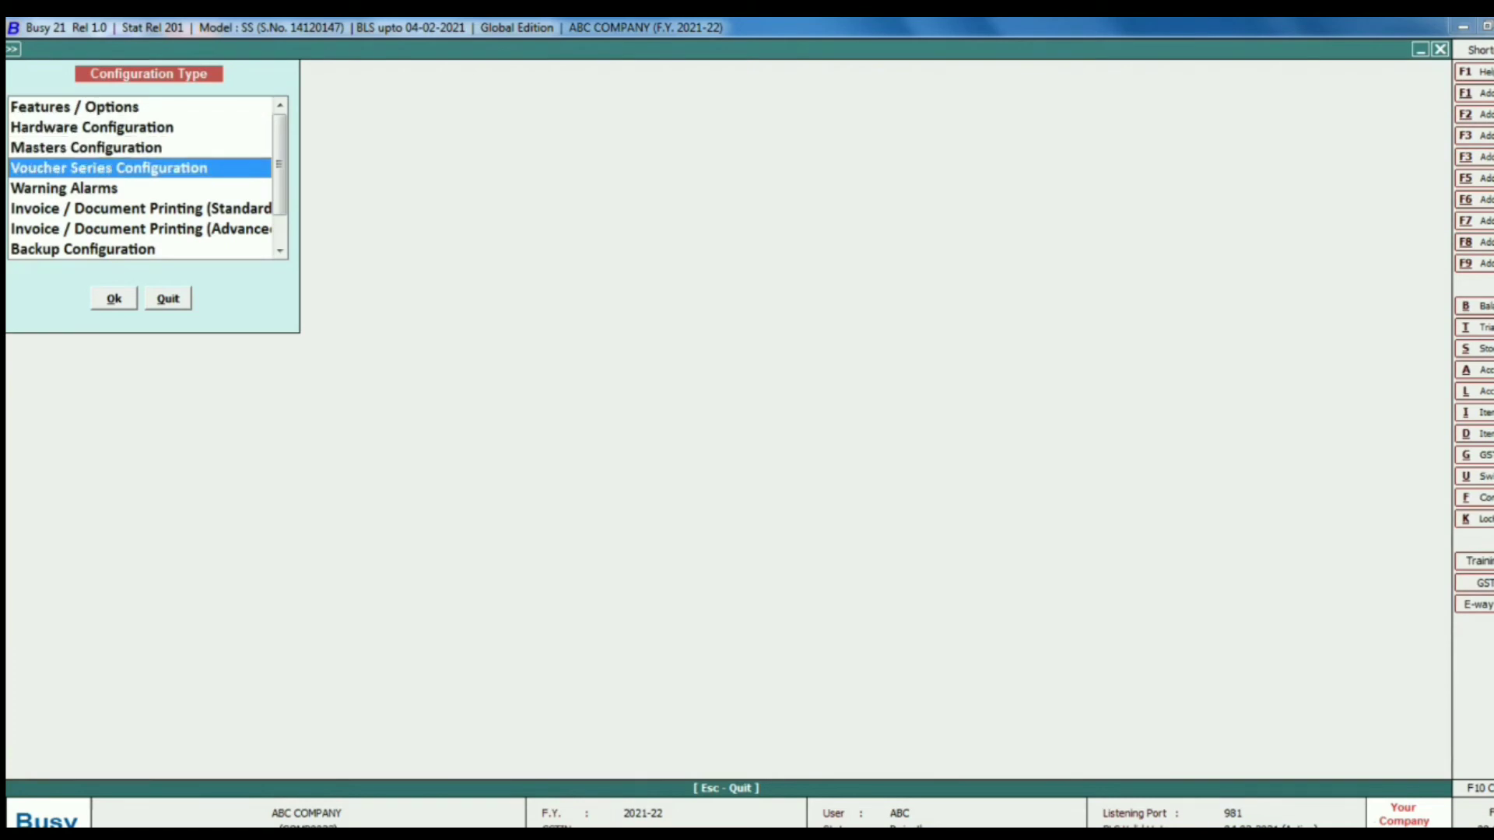
key("Return")
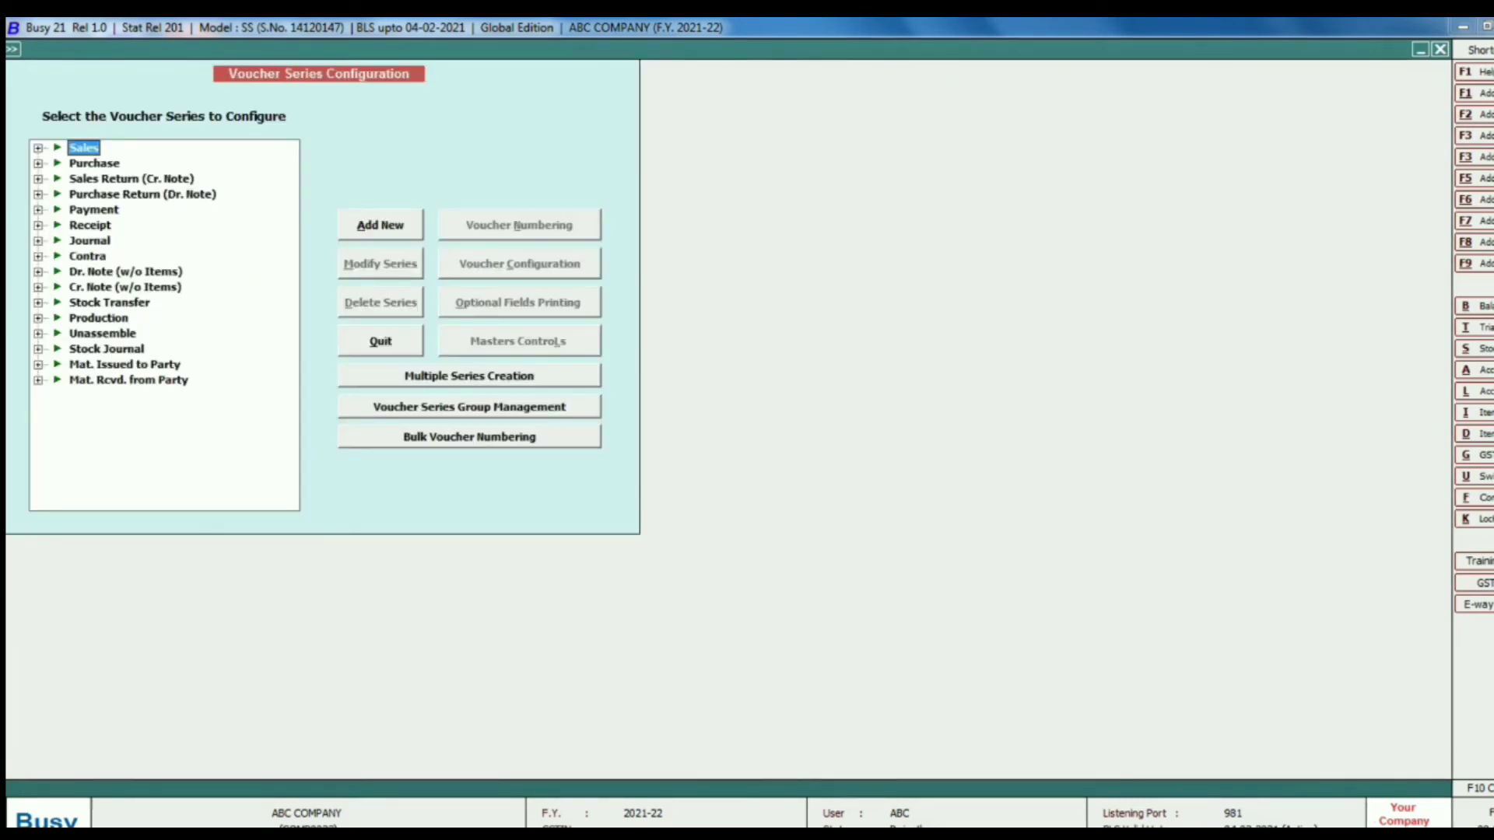
key("Right")
key("Down")
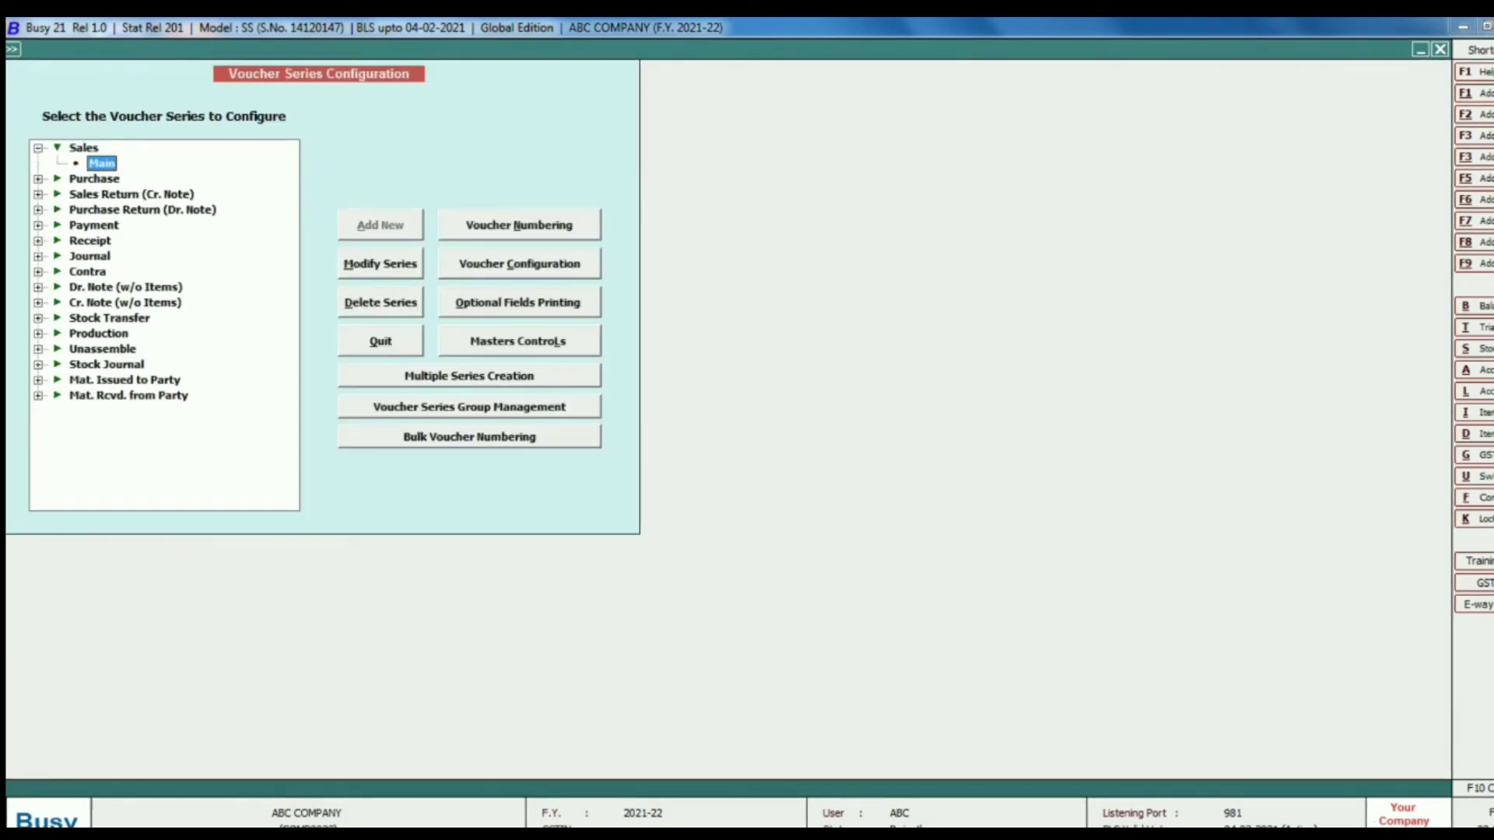
key("alt+c")
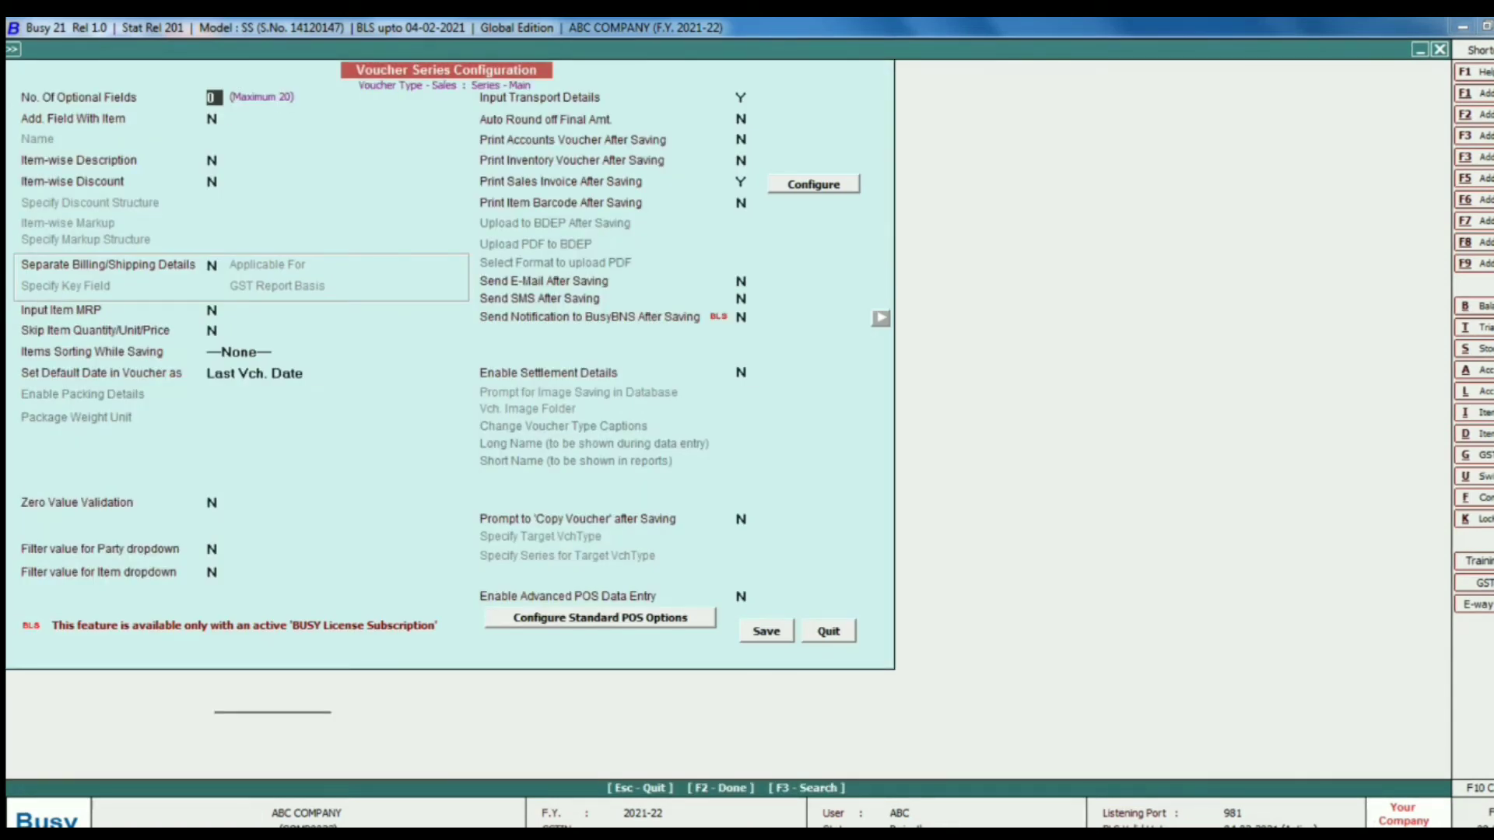
- Look at the standard POS options, and enable Advanced POS Data Entry for the Main sales series to reach its POS configuration
left_click(600, 618)
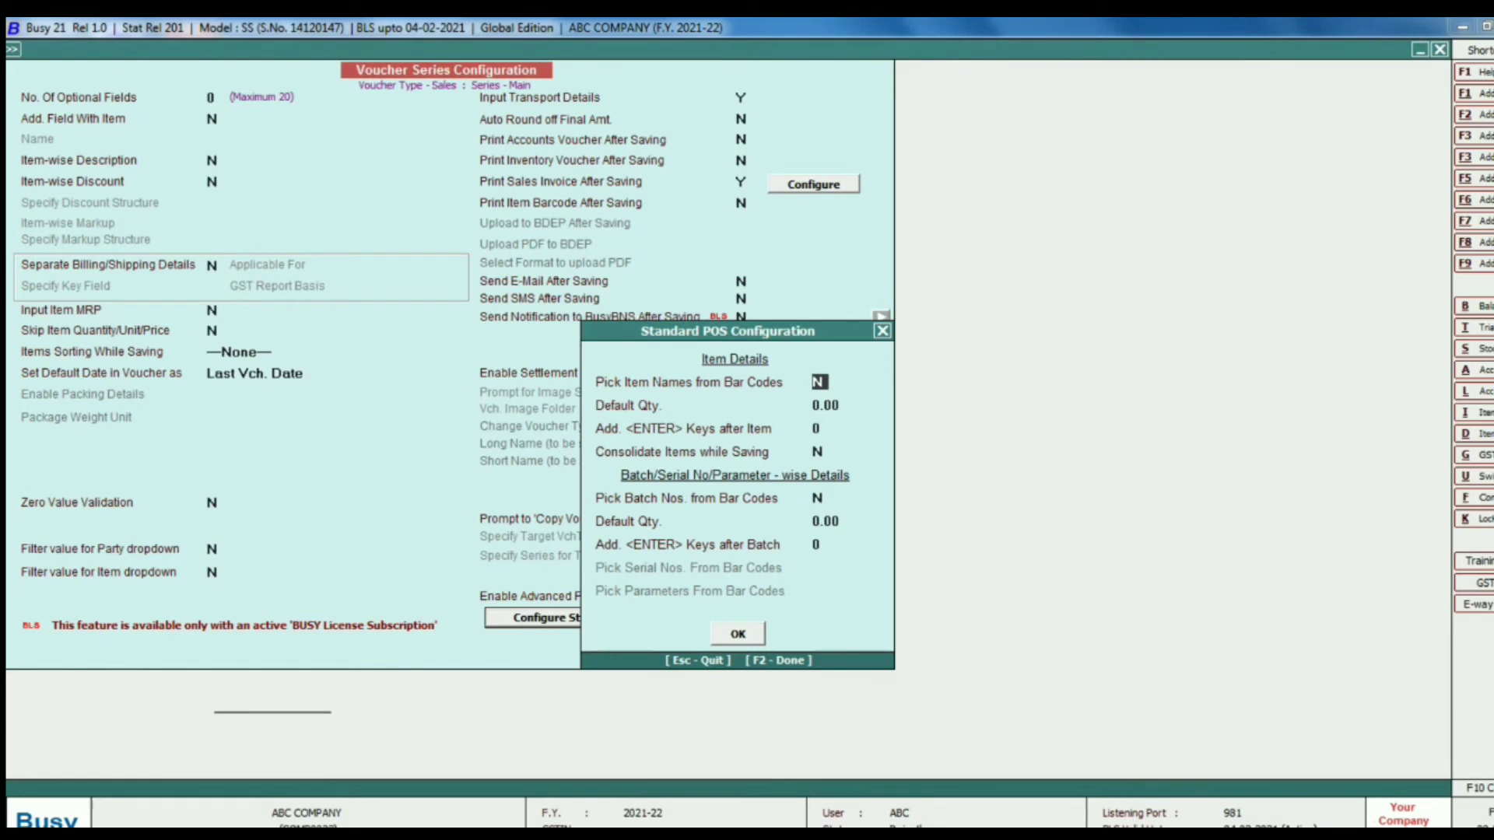
key("Escape")
left_click(742, 597)
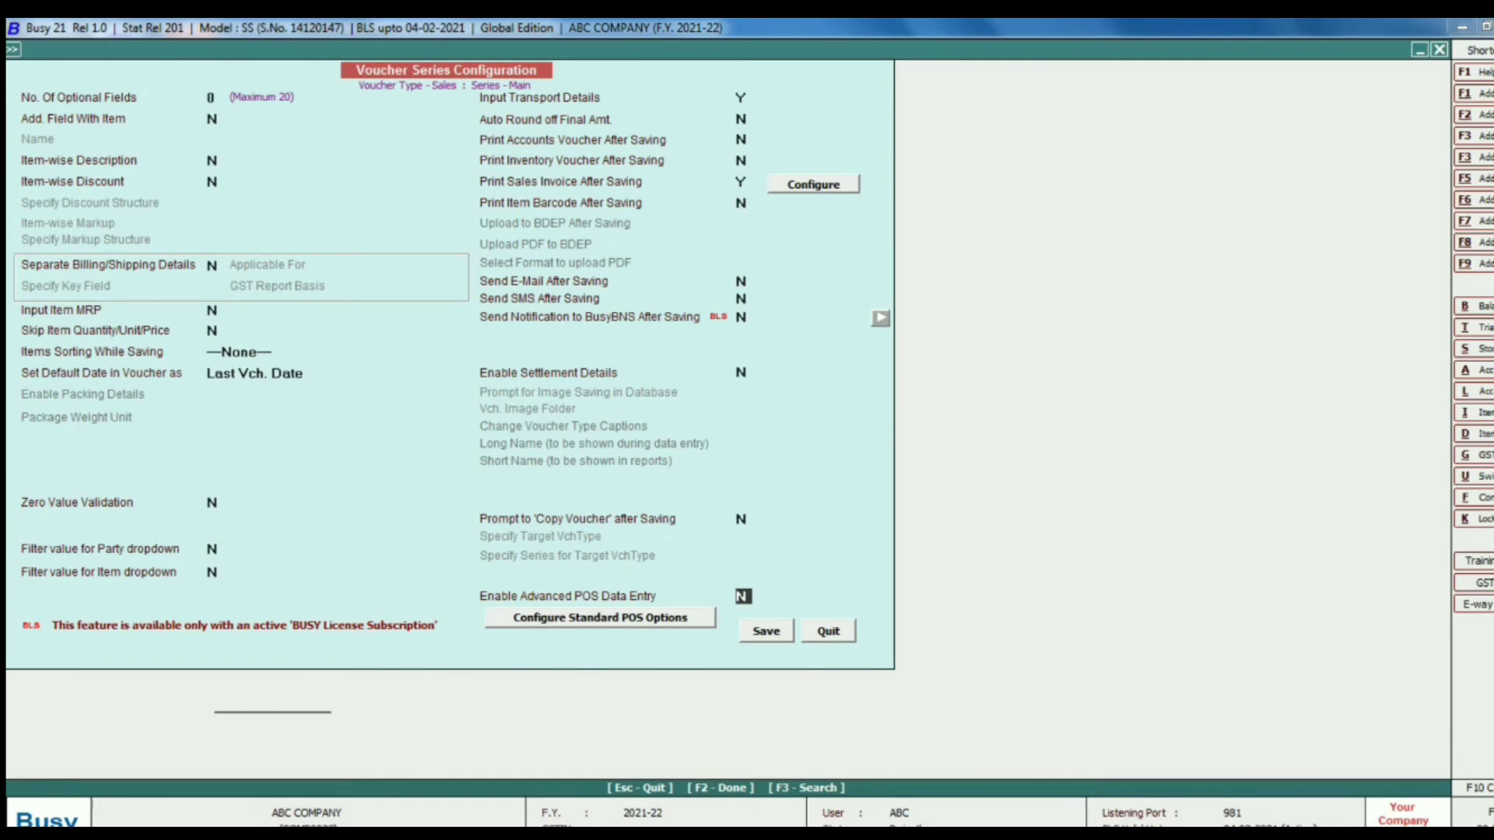
key("y")
key("Return")
key("Return")
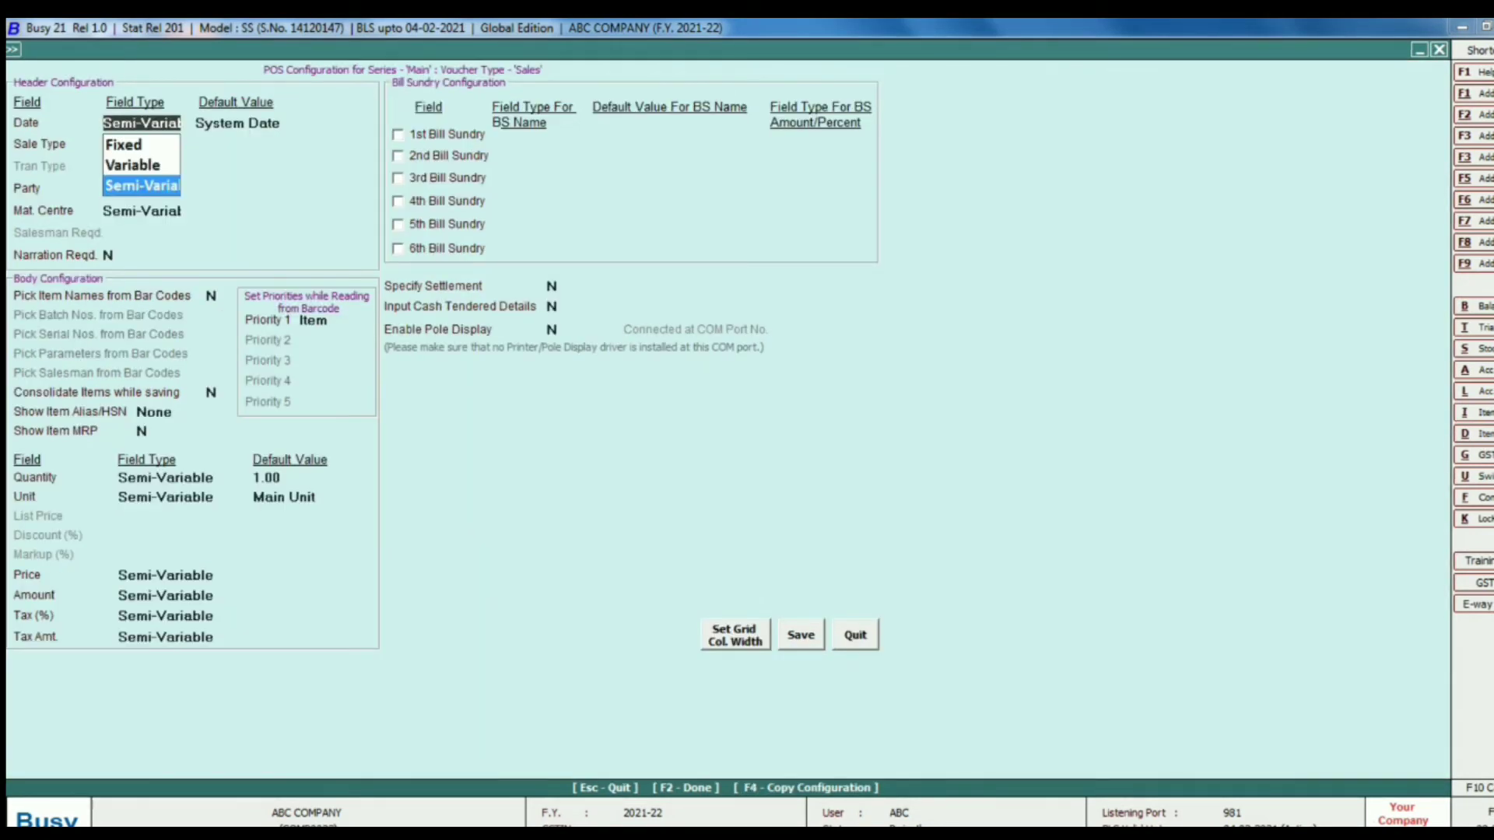
- Keep the POS Date field Semi-Variable with System Date as its default, checking the computer's calendar date
key("Return")
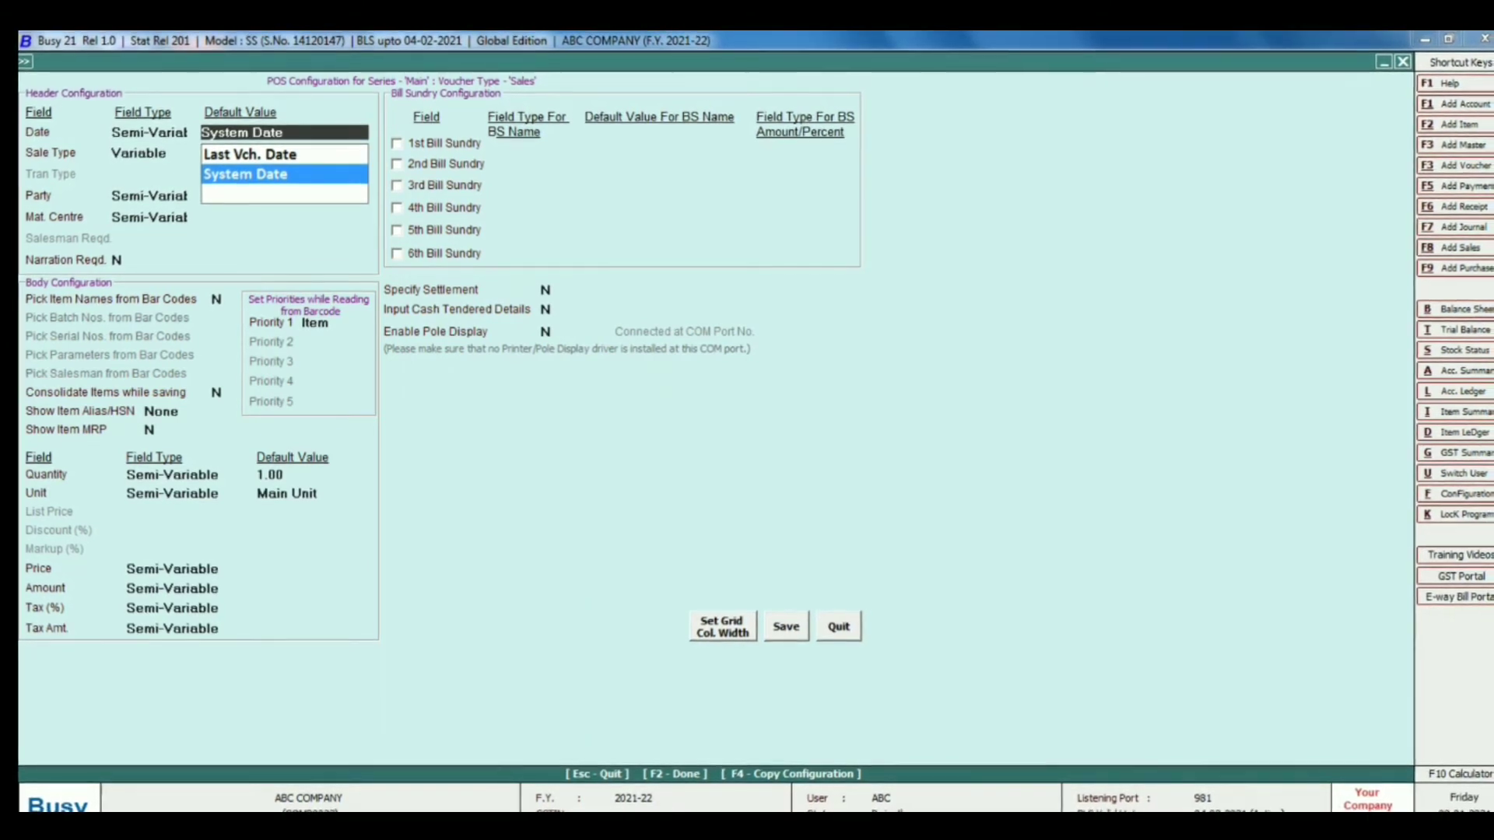
left_click(1454, 832)
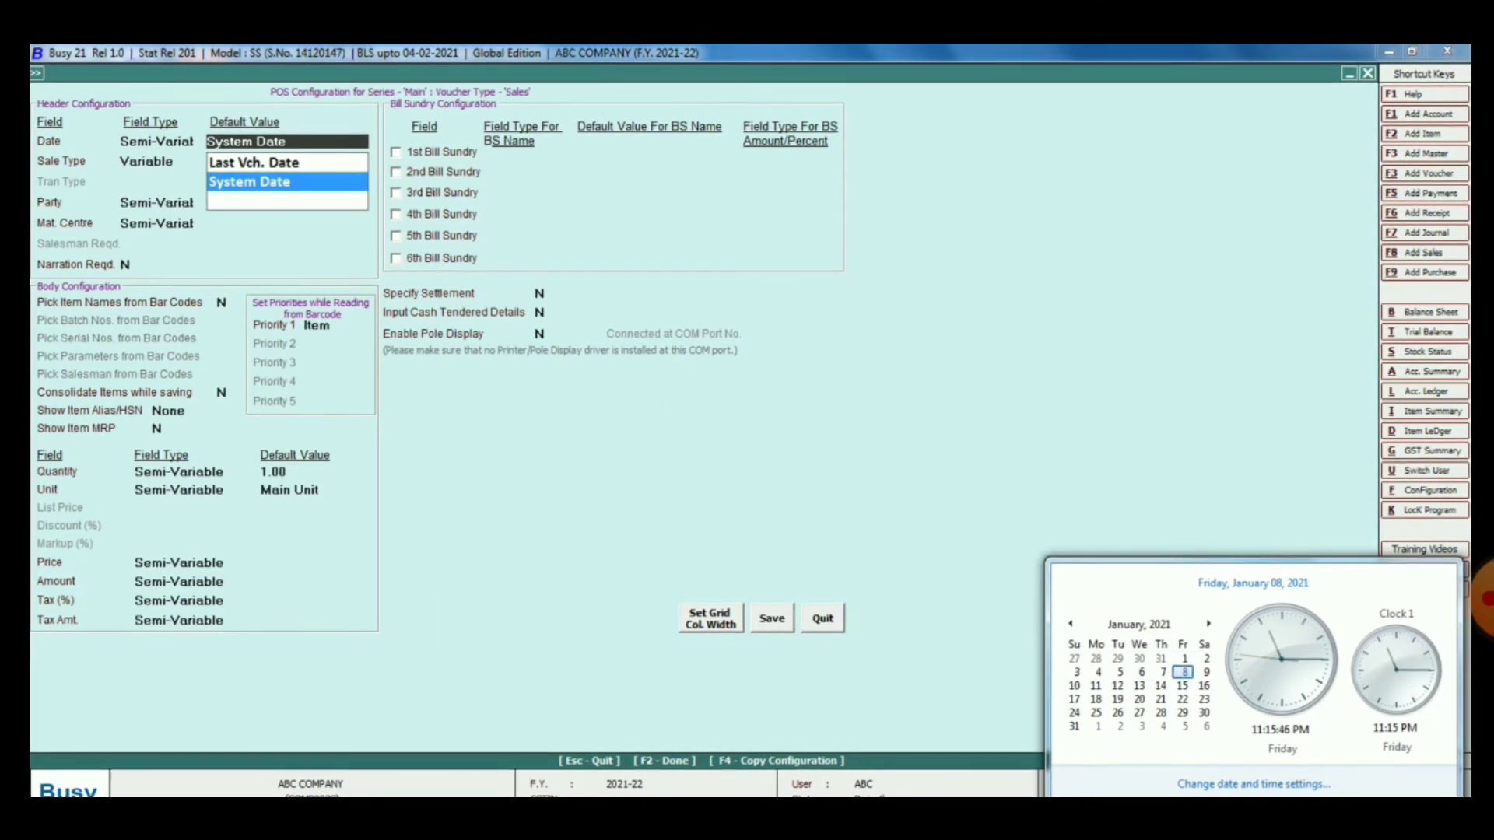
key("Return")
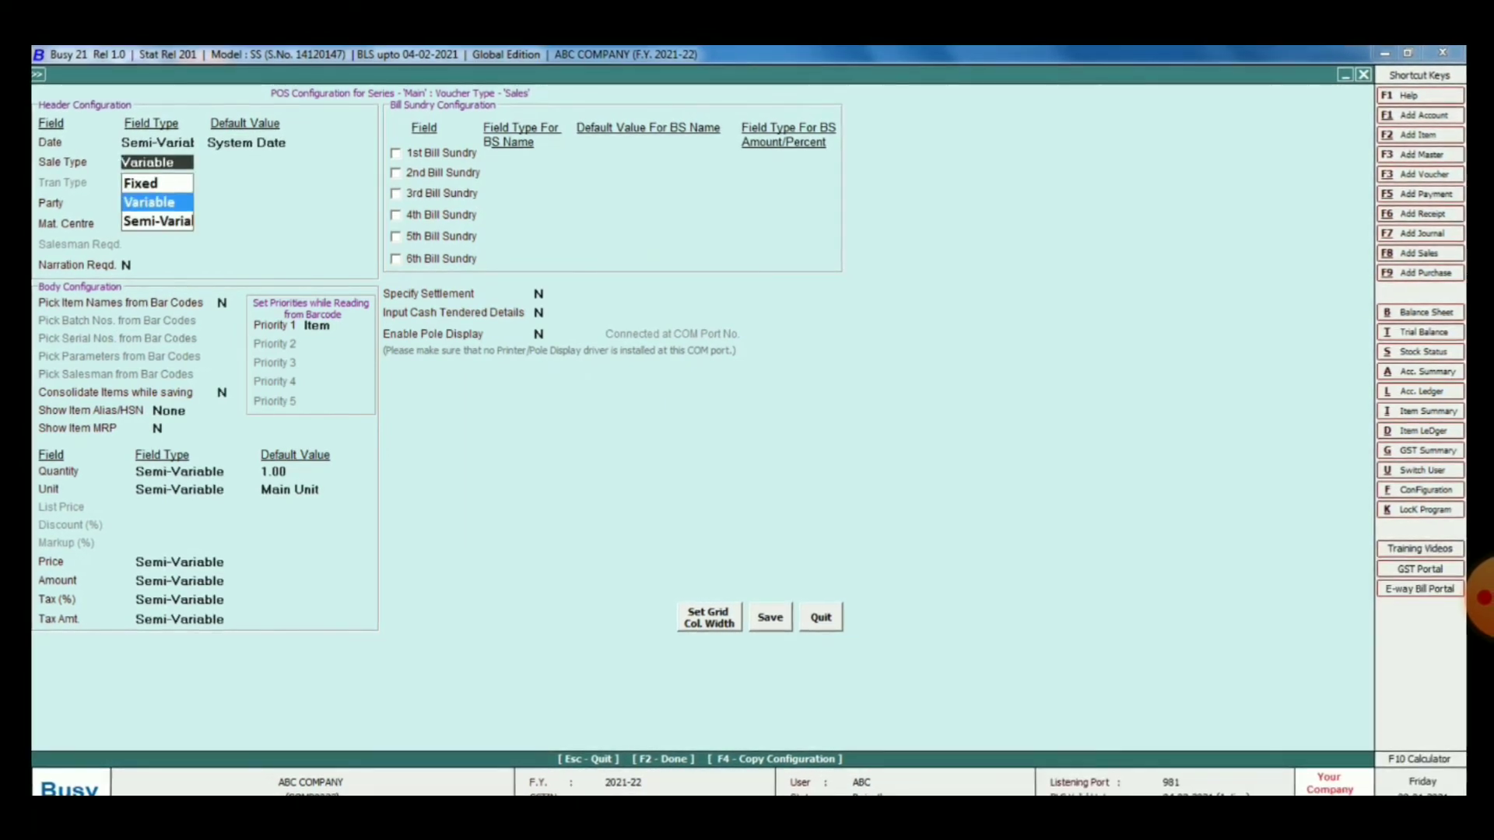
- Keep the Sale Type field Variable and set its default value to L/GST-ItemWise
key("Return")
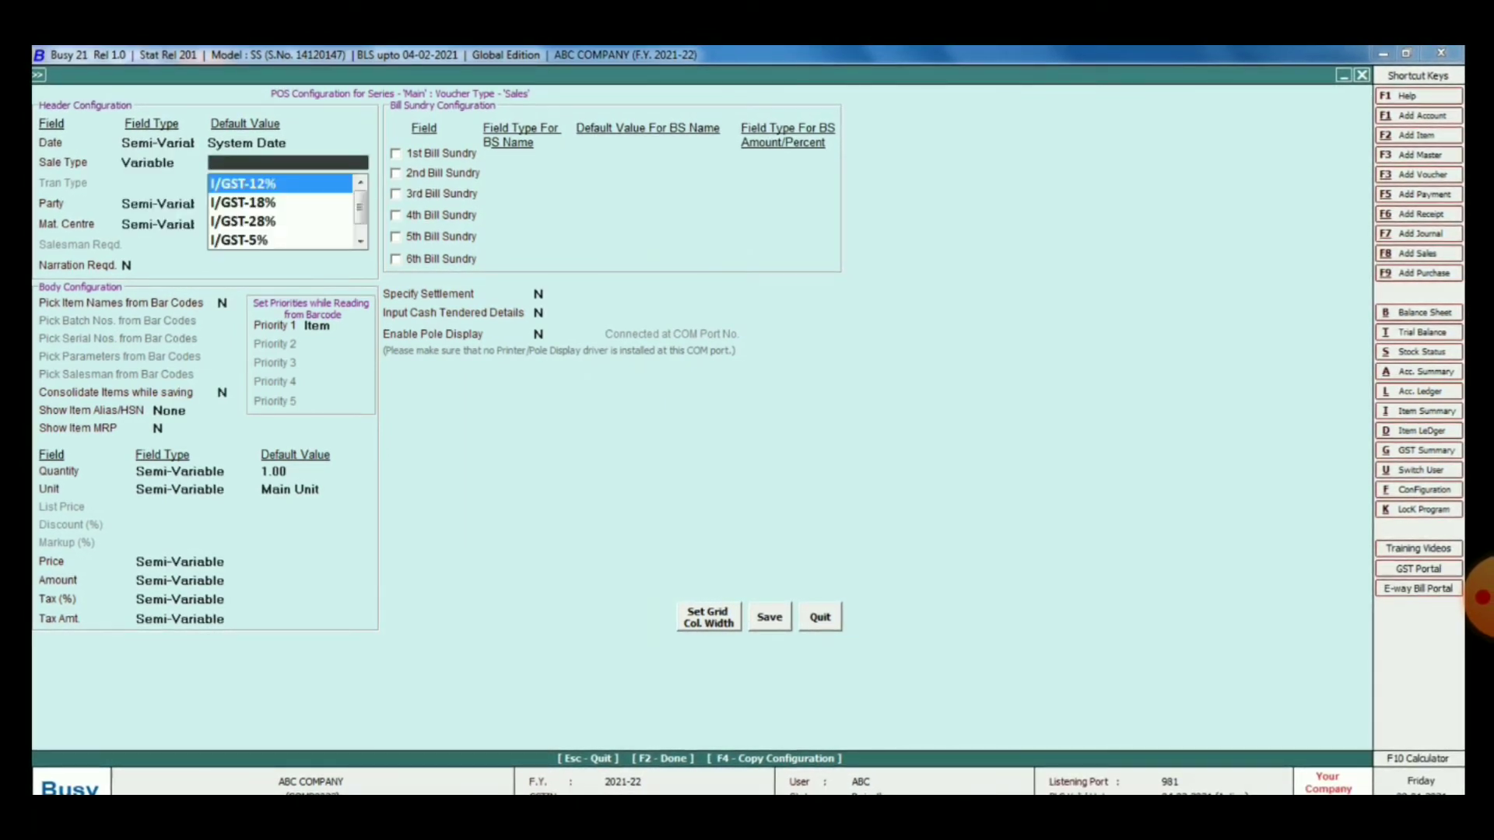
type("LG")
key("Down")
key("Down")
key("Down")
key("Down")
key("Down")
key("Down")
key("Down")
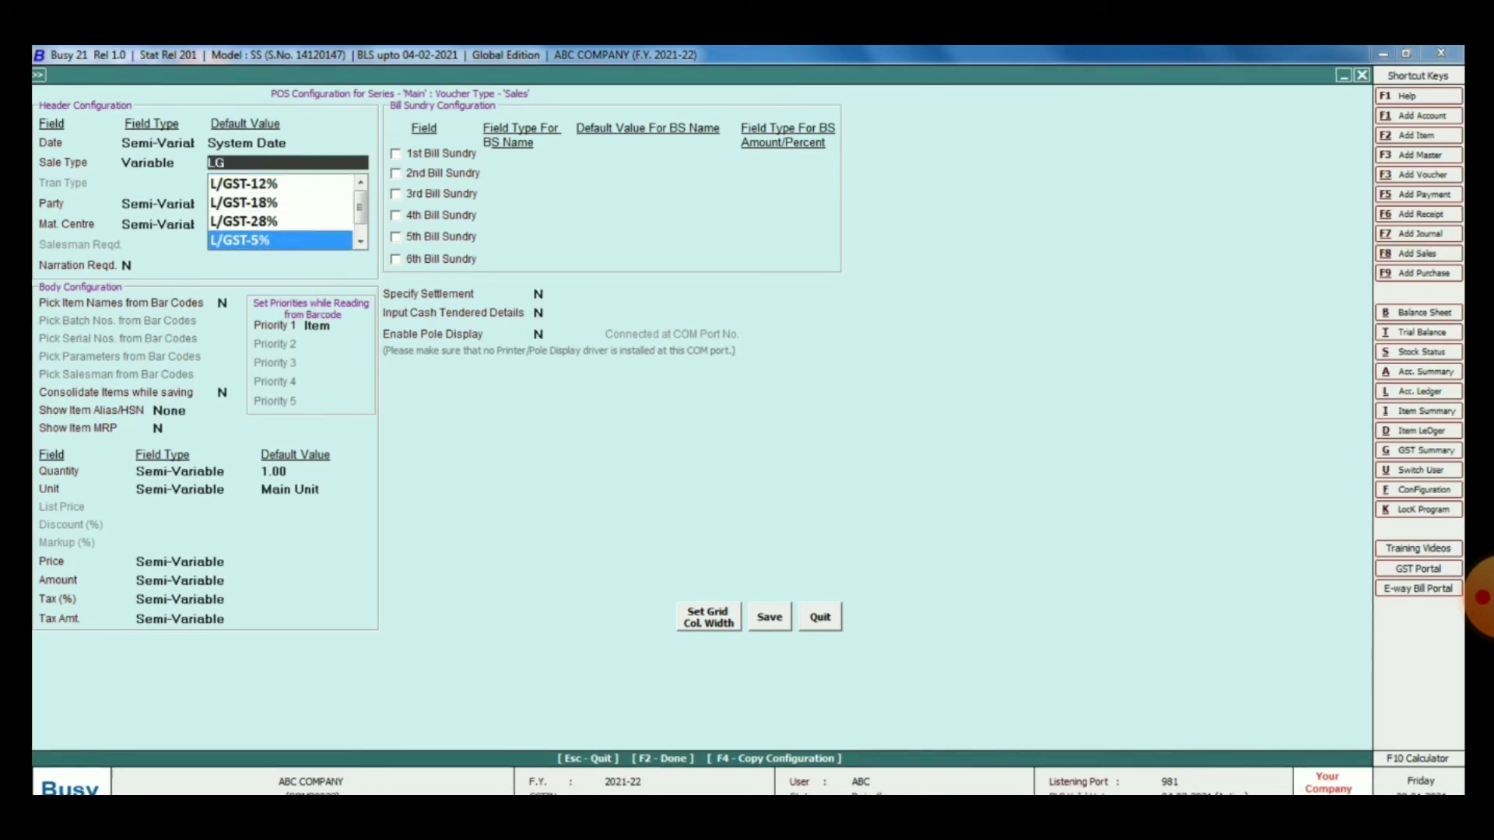
key("Up")
key("Up")
key("Return")
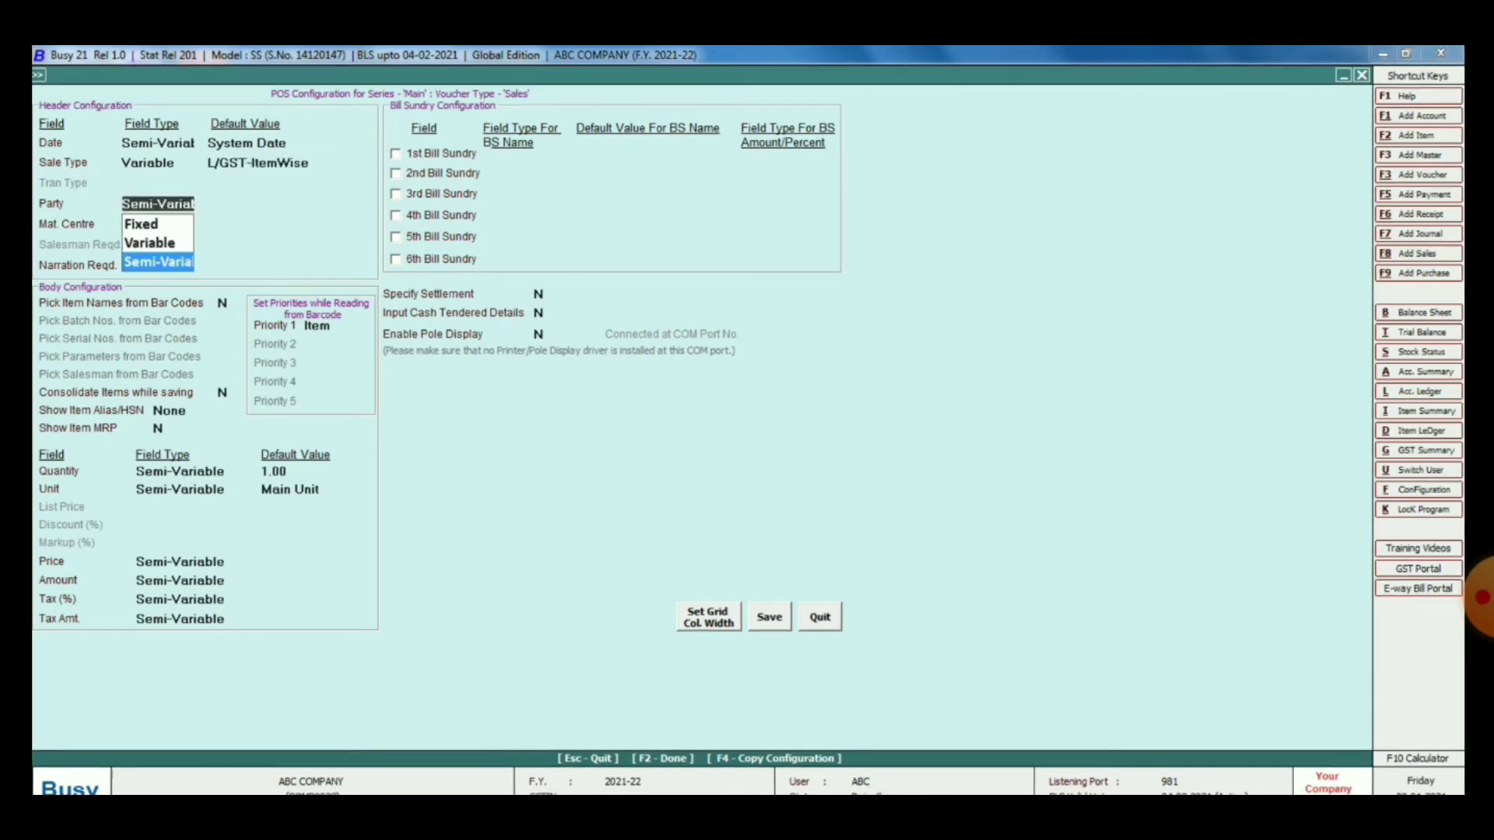
- Keep the Party field Semi-Variable, set the default material centre to Main Store, and try to save the POS configuration
key("Return")
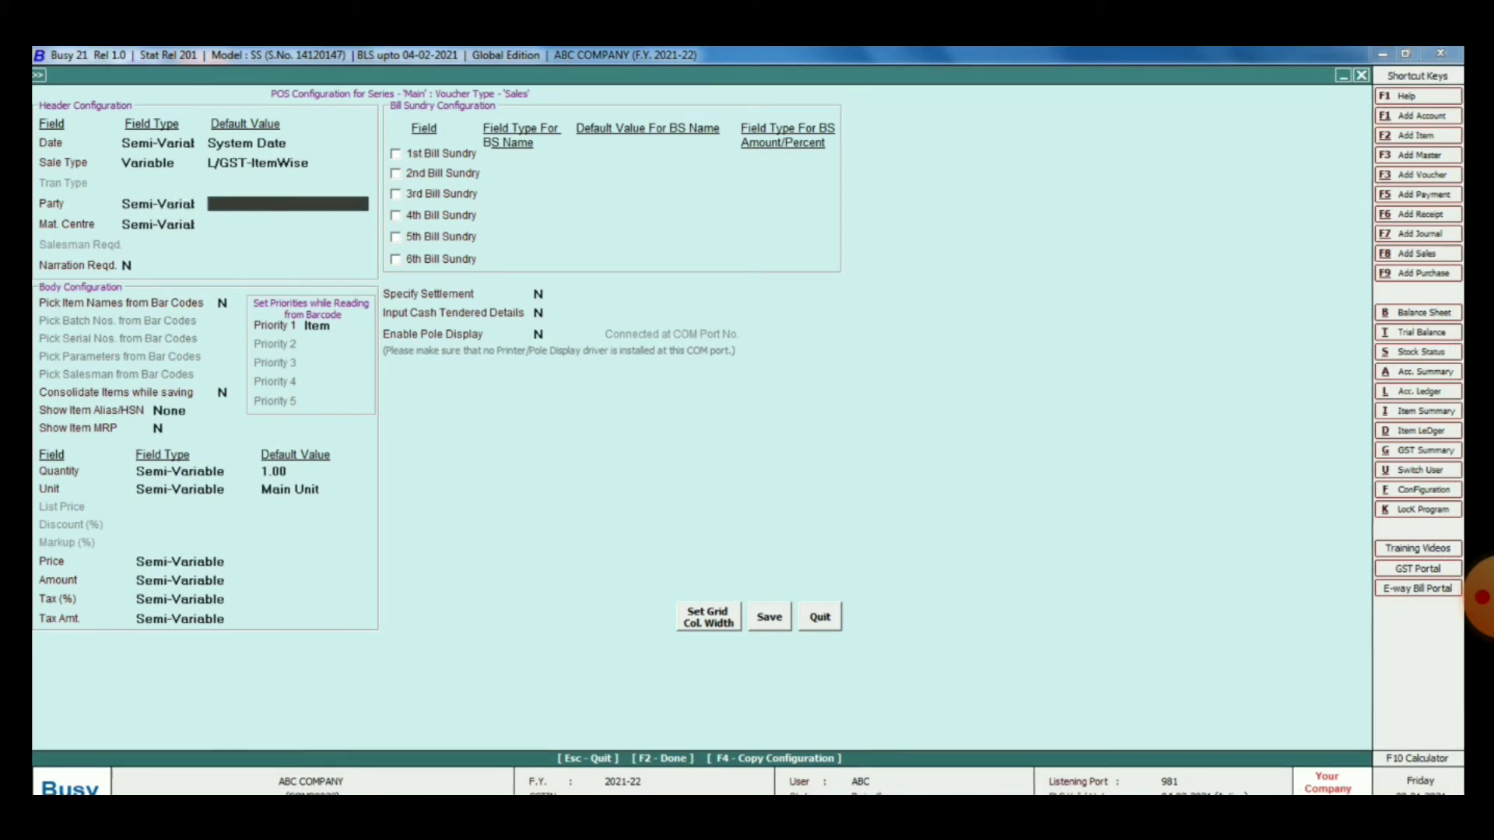
key("F2")
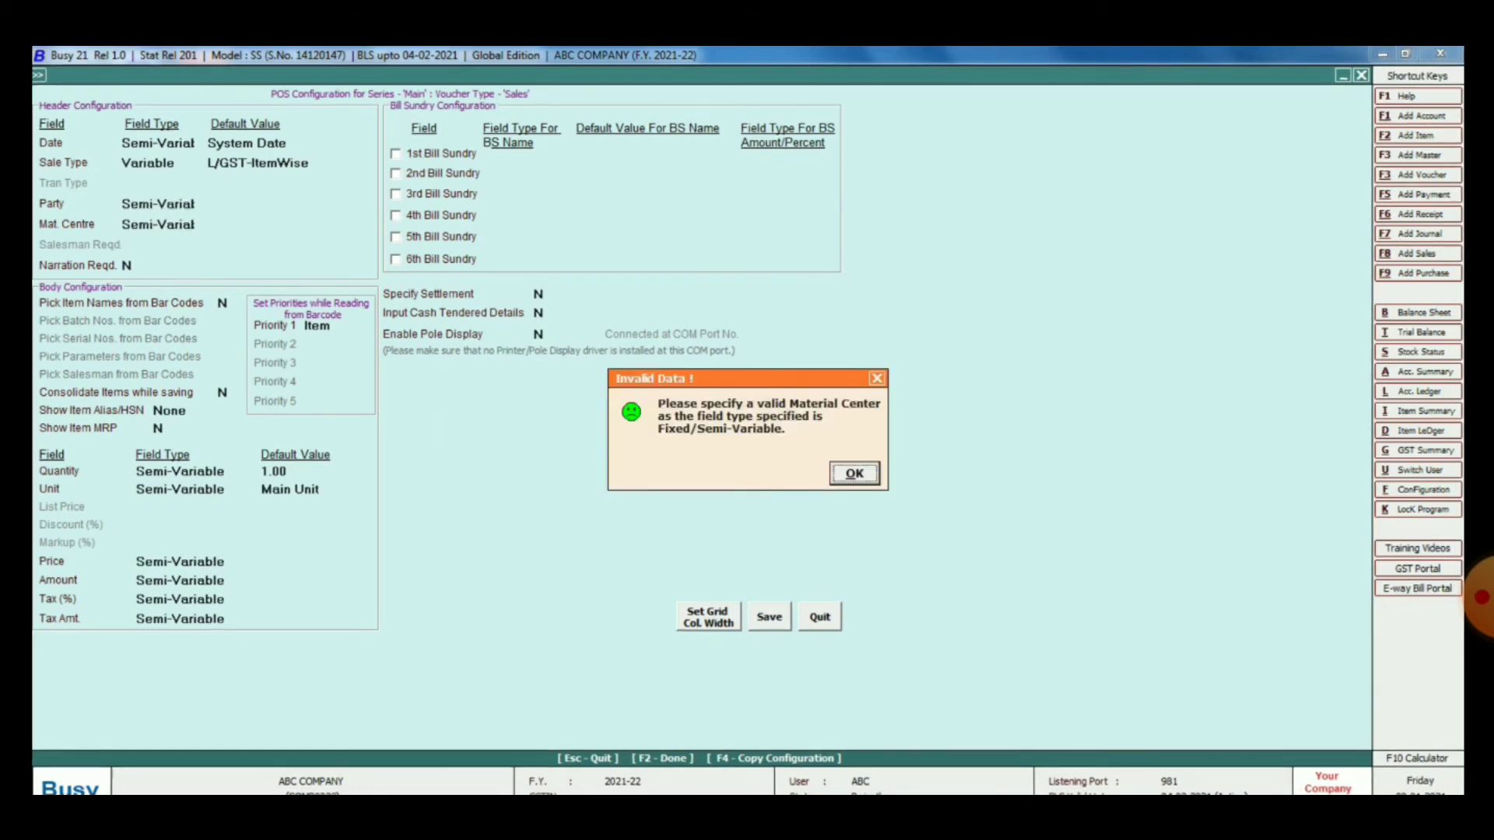
key("Return")
key("space")
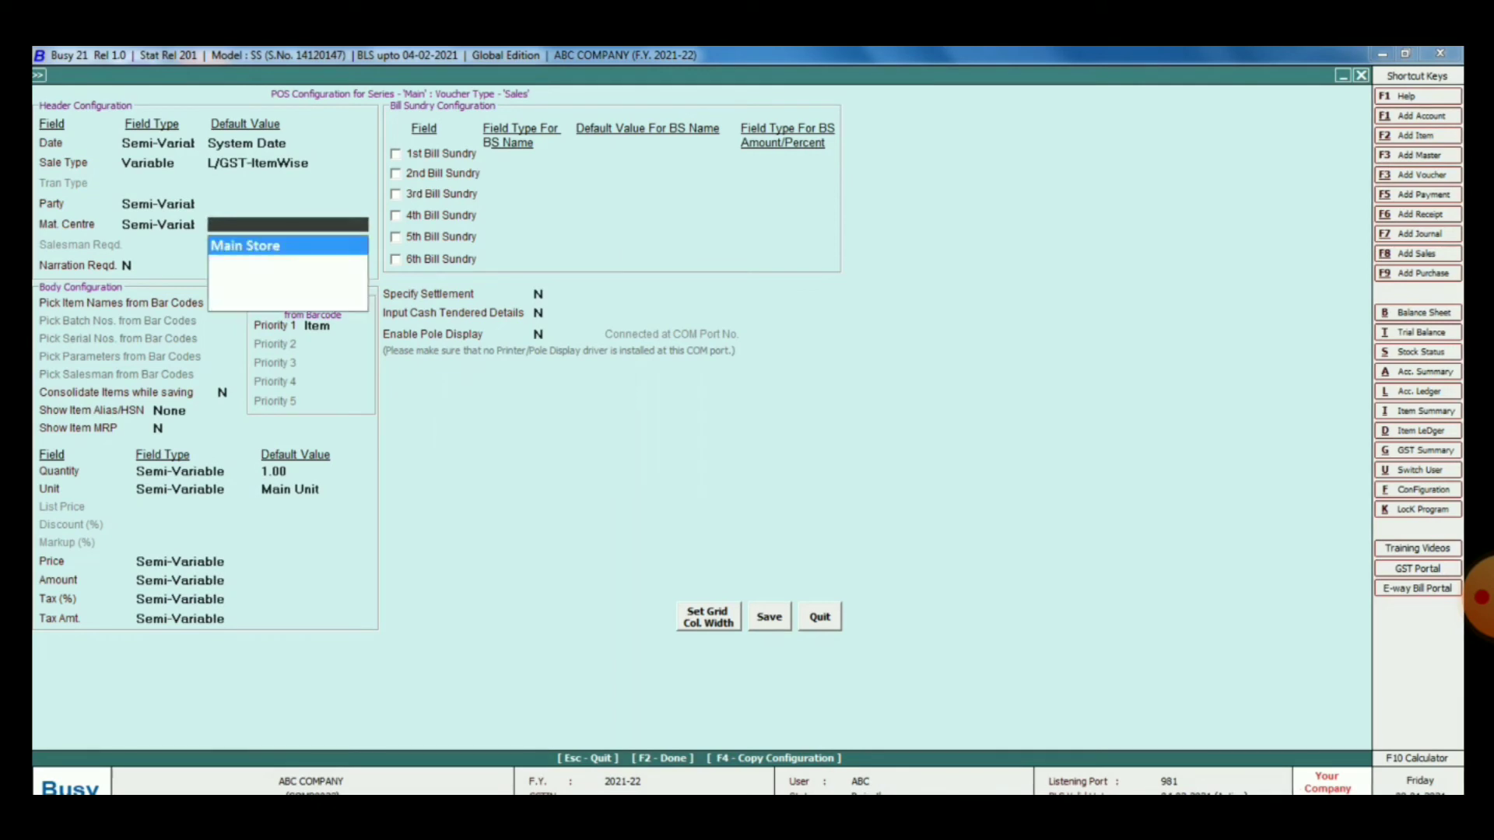
key("Return")
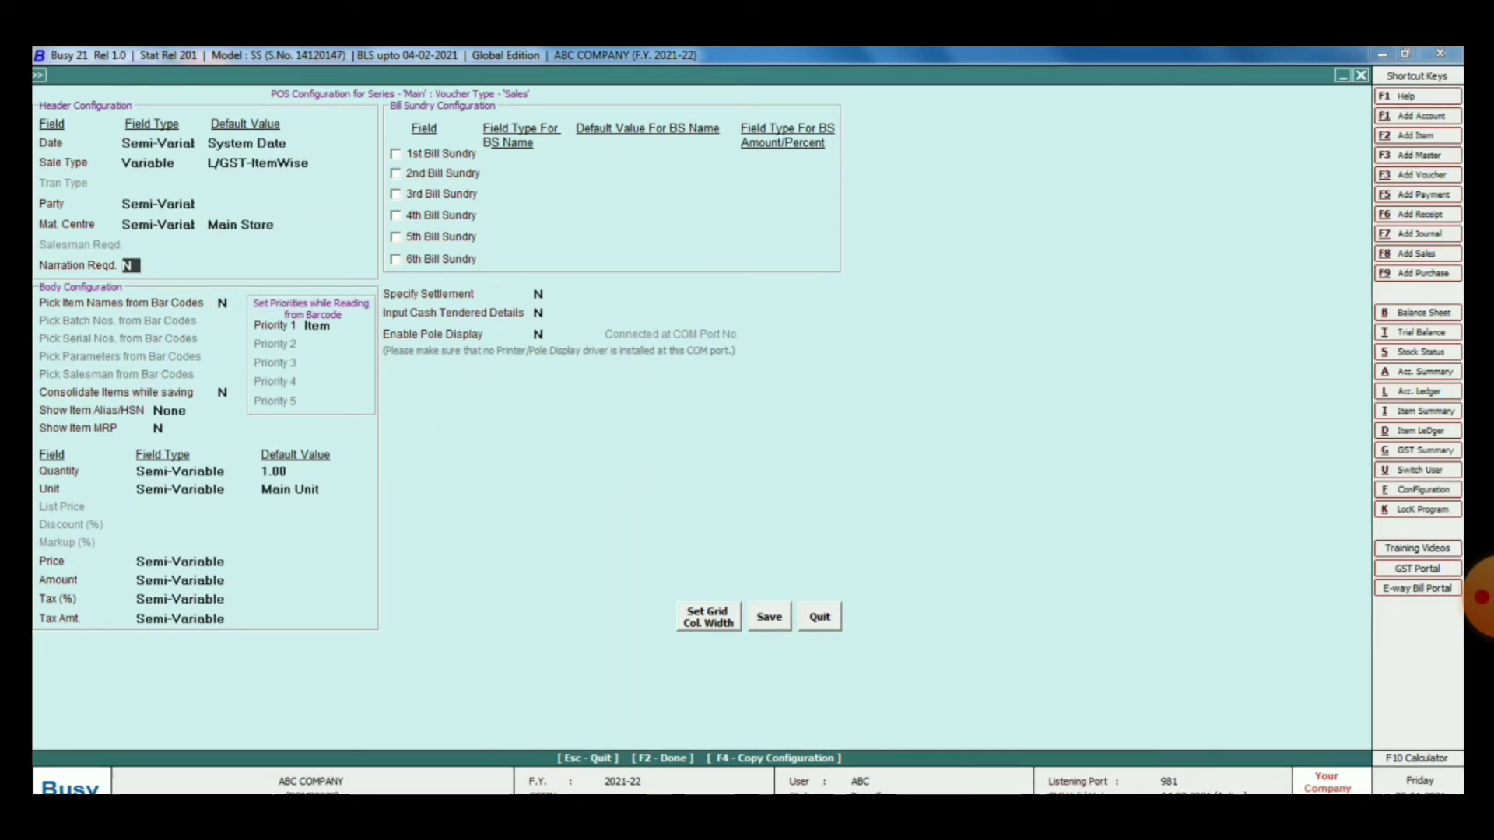
key("F2")
key("Return")
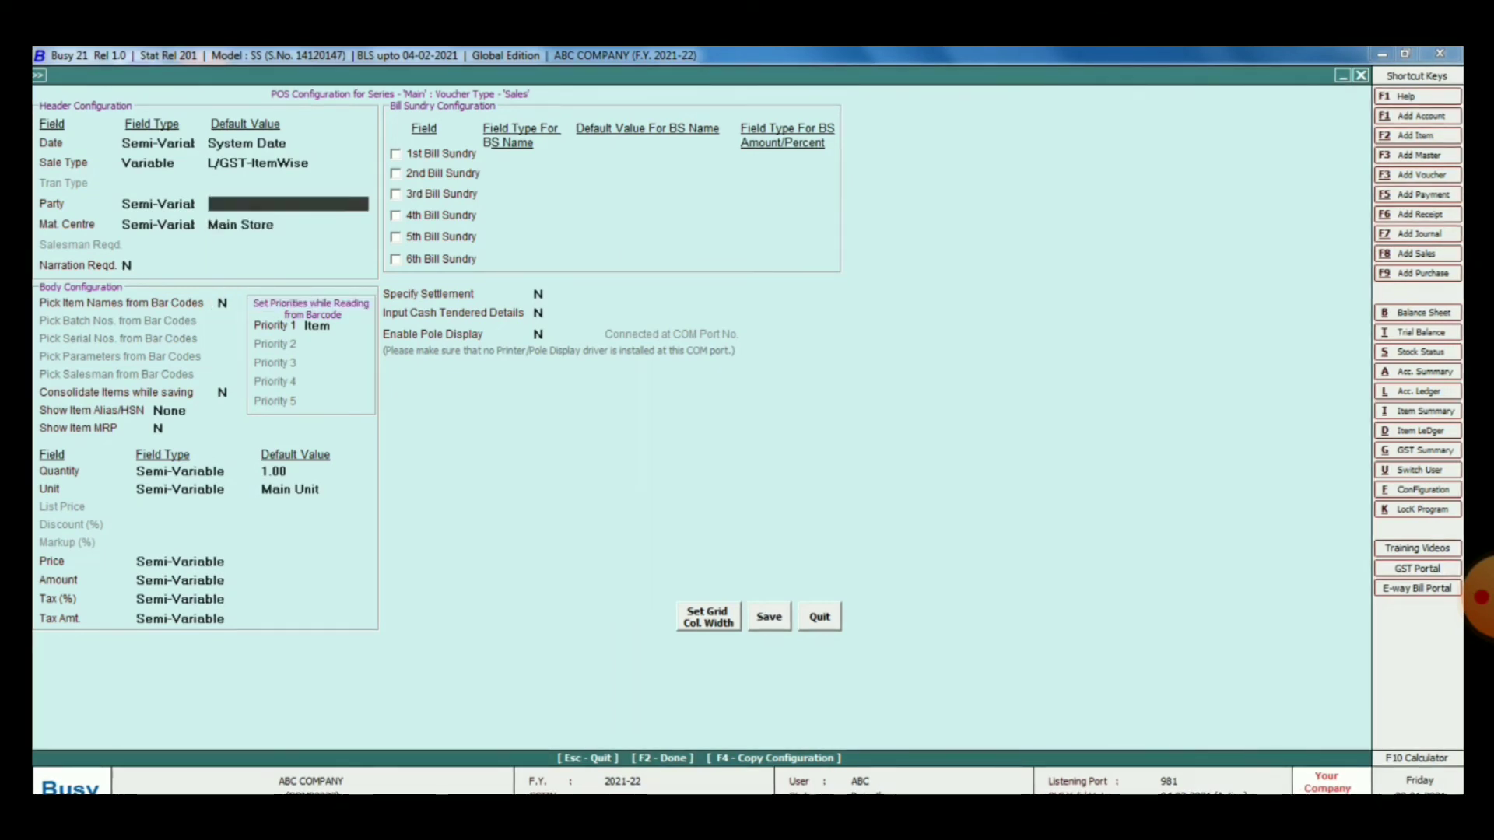
- Set the default party to Cash, and save both the POS configuration and the Main sales series configuration
key("space")
key("Down")
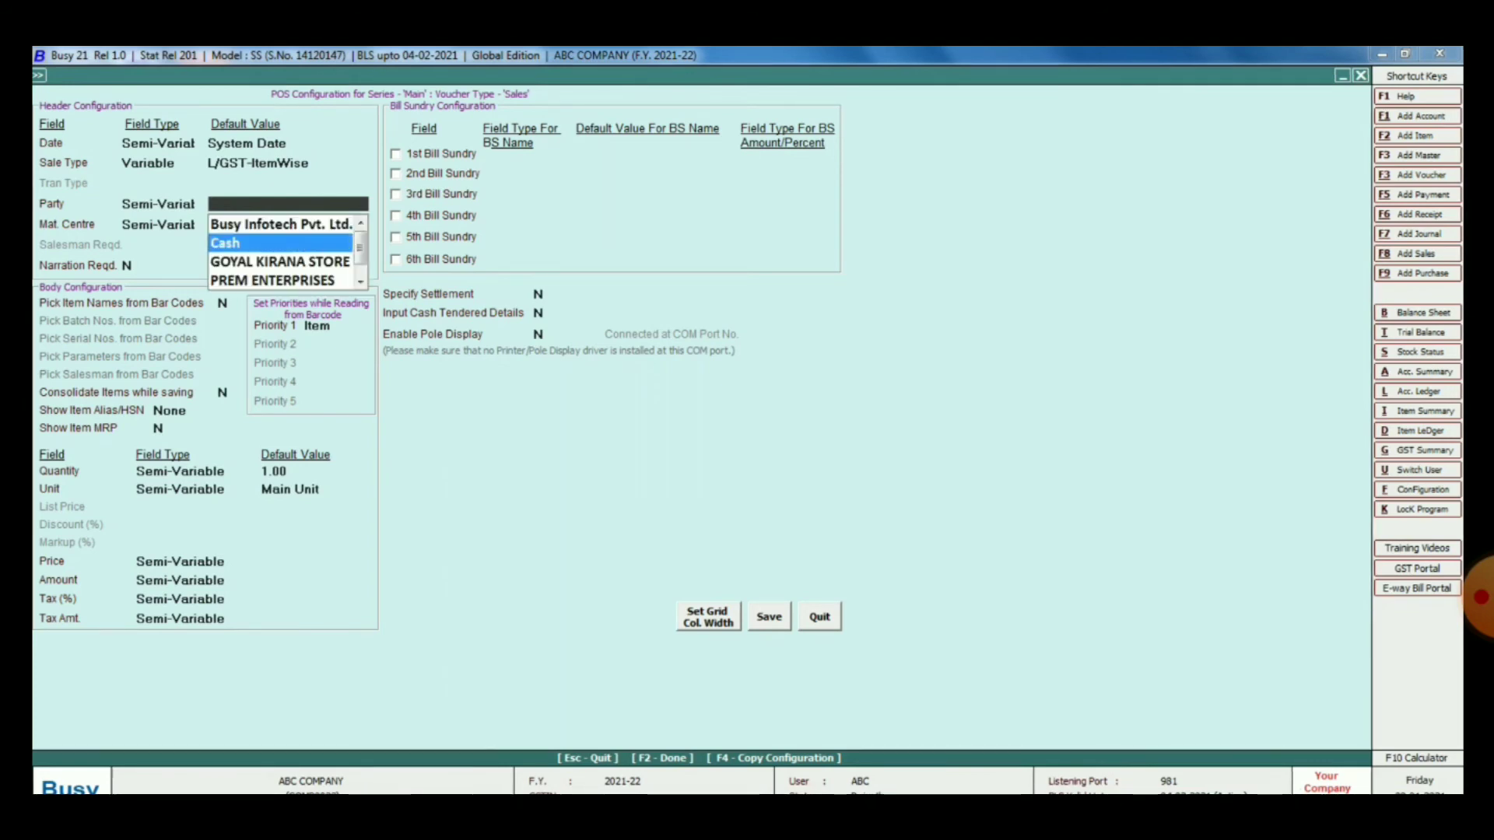
key("Return")
key("Return")
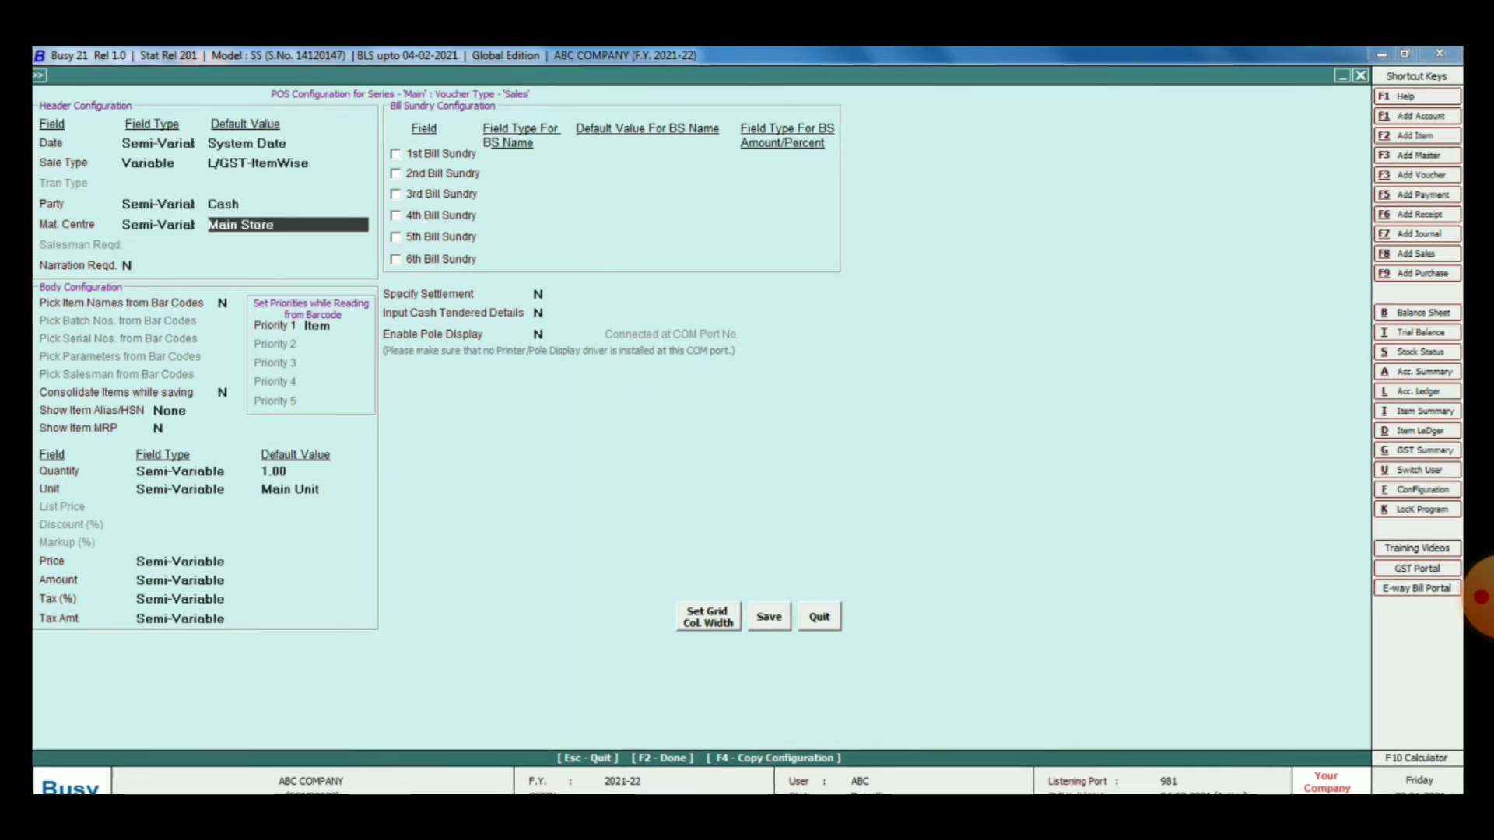
key("Return")
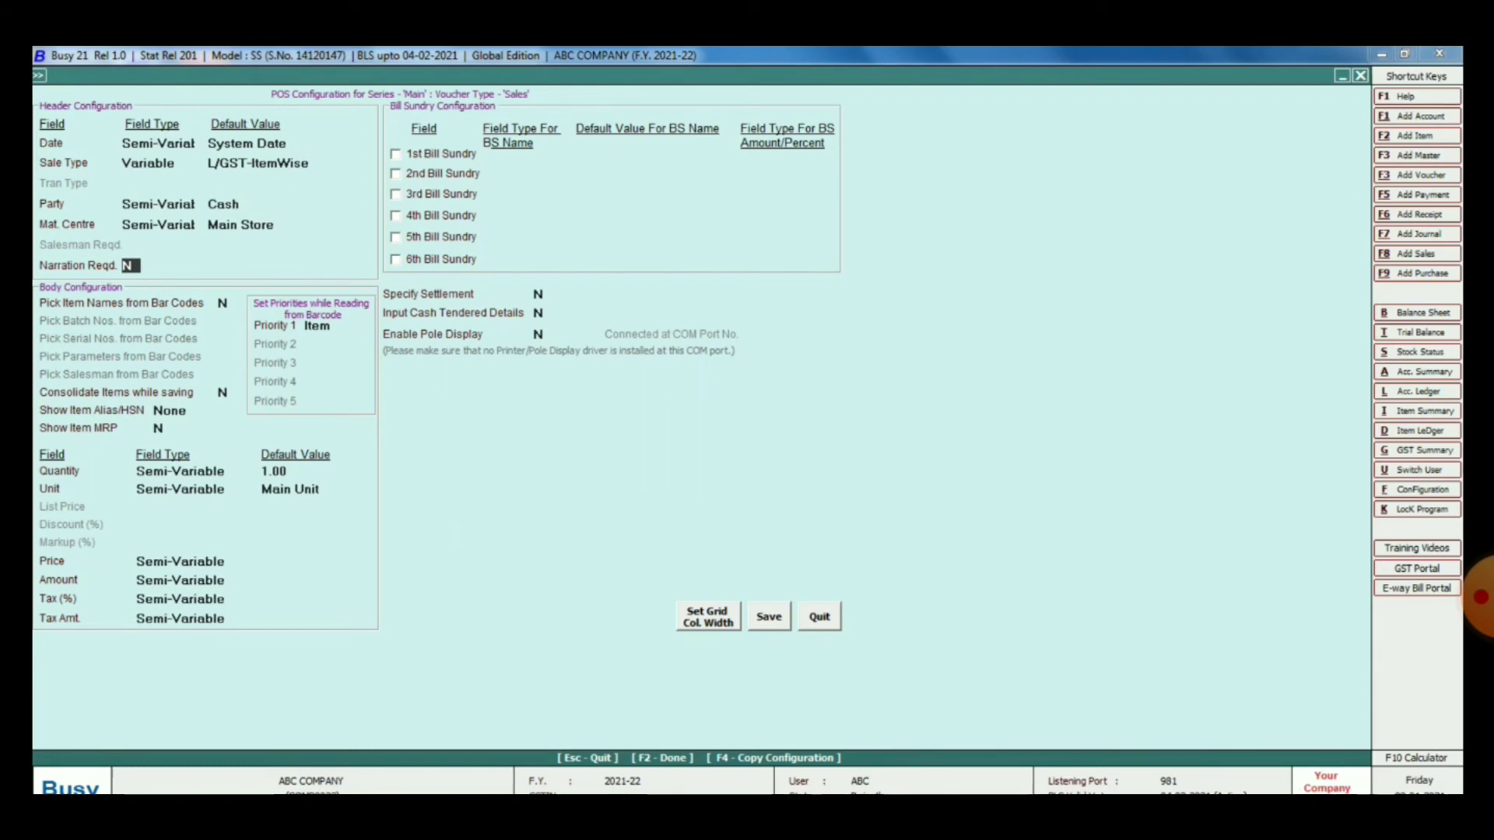
key("F2")
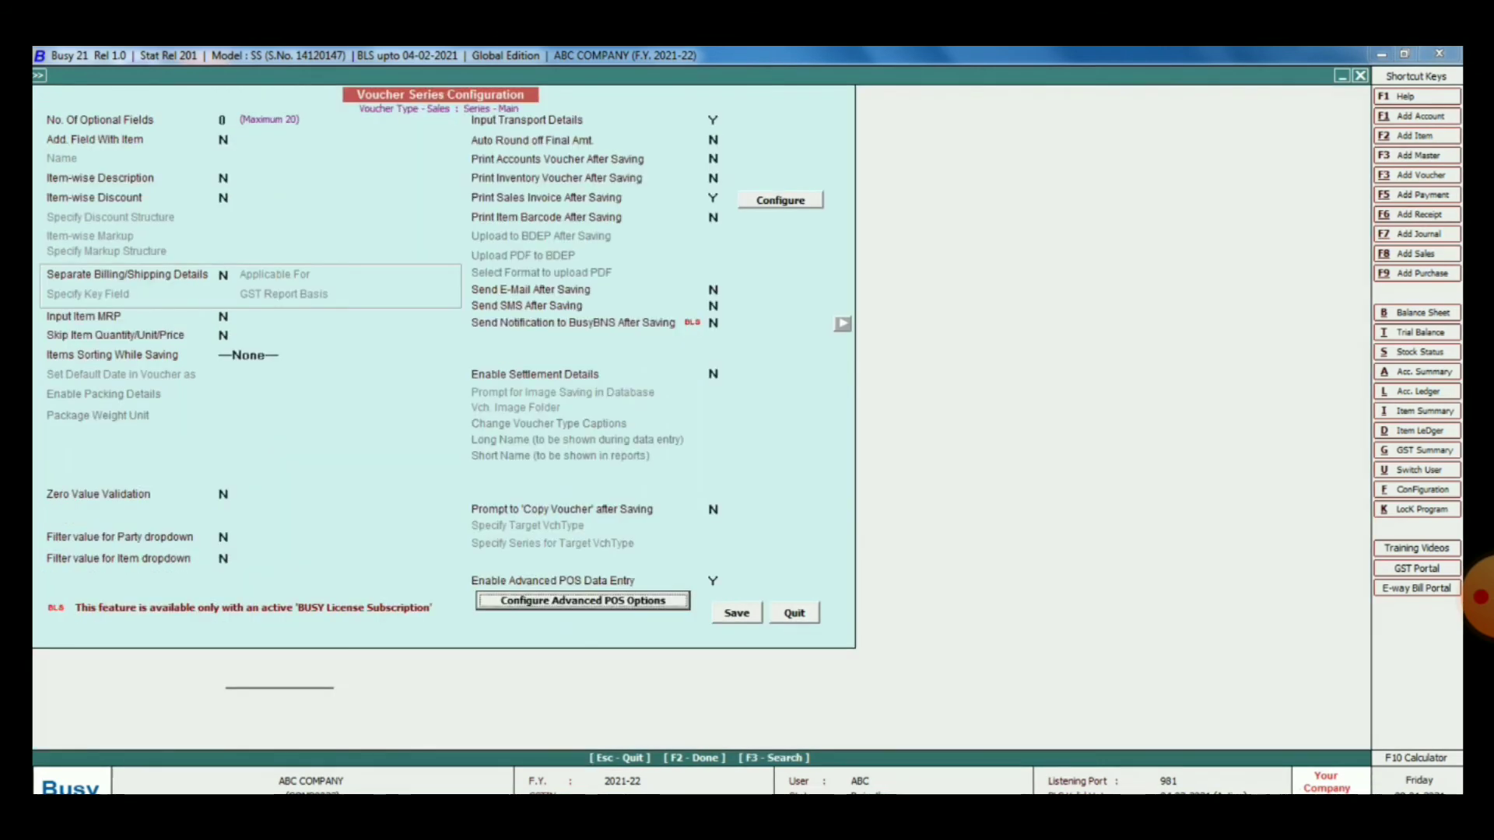
key("F2")
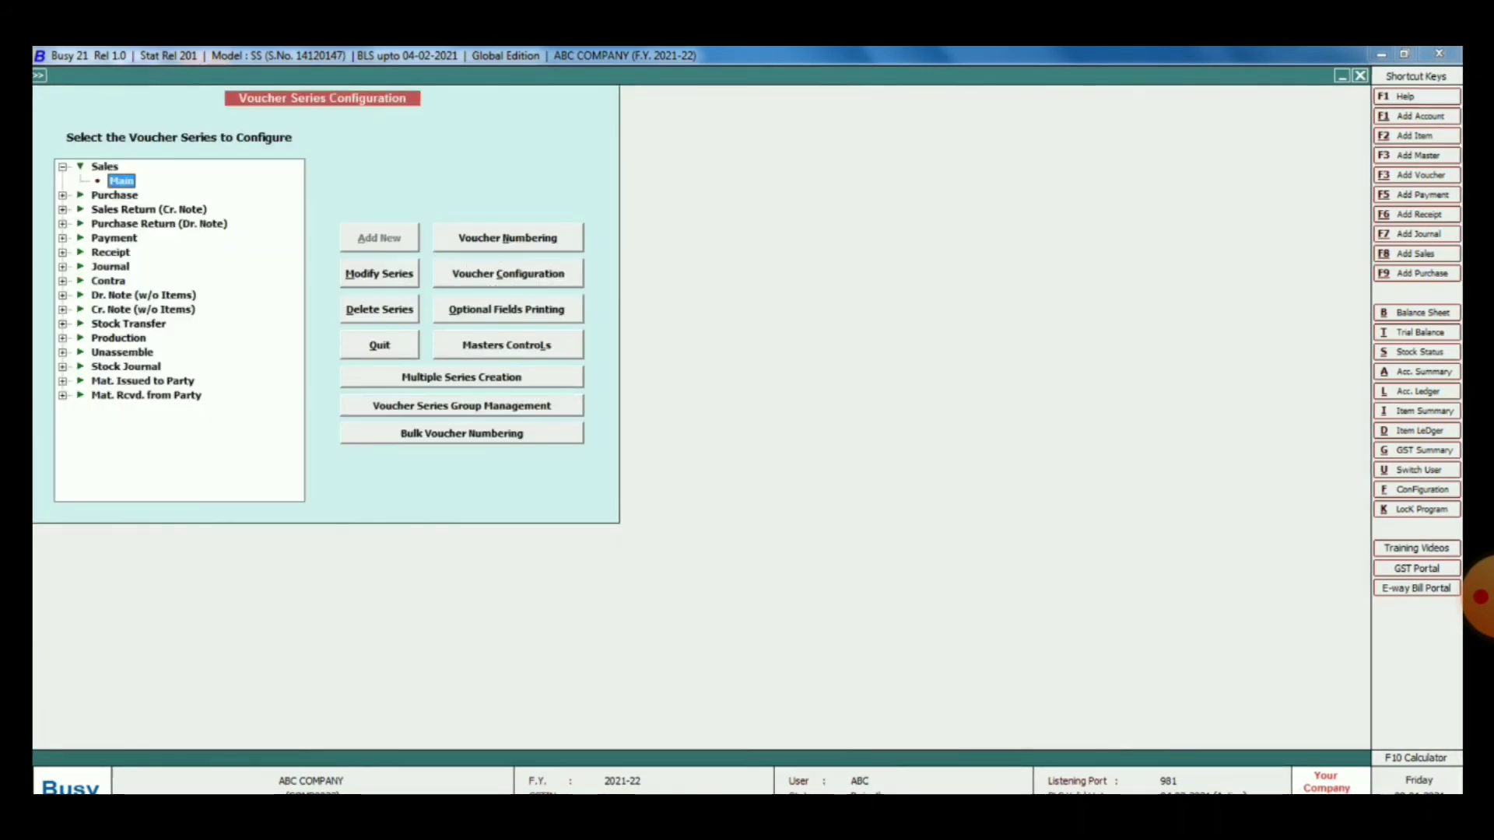
- Discard the old sales entry and start a new sales voucher in series Main to check its configured default values
key("Escape")
key("F8")
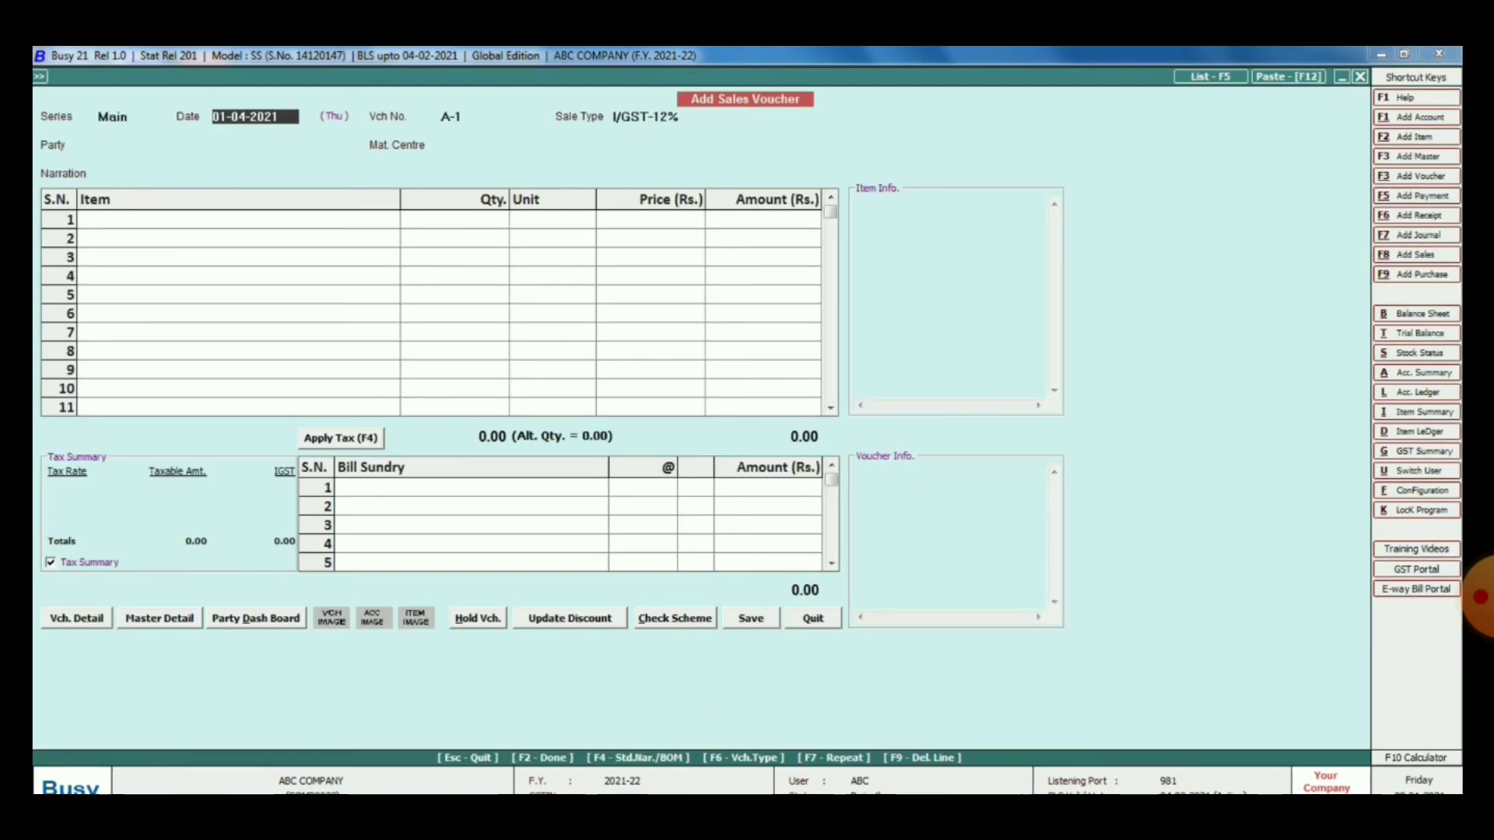
key("Escape")
key("Return")
key("Return")
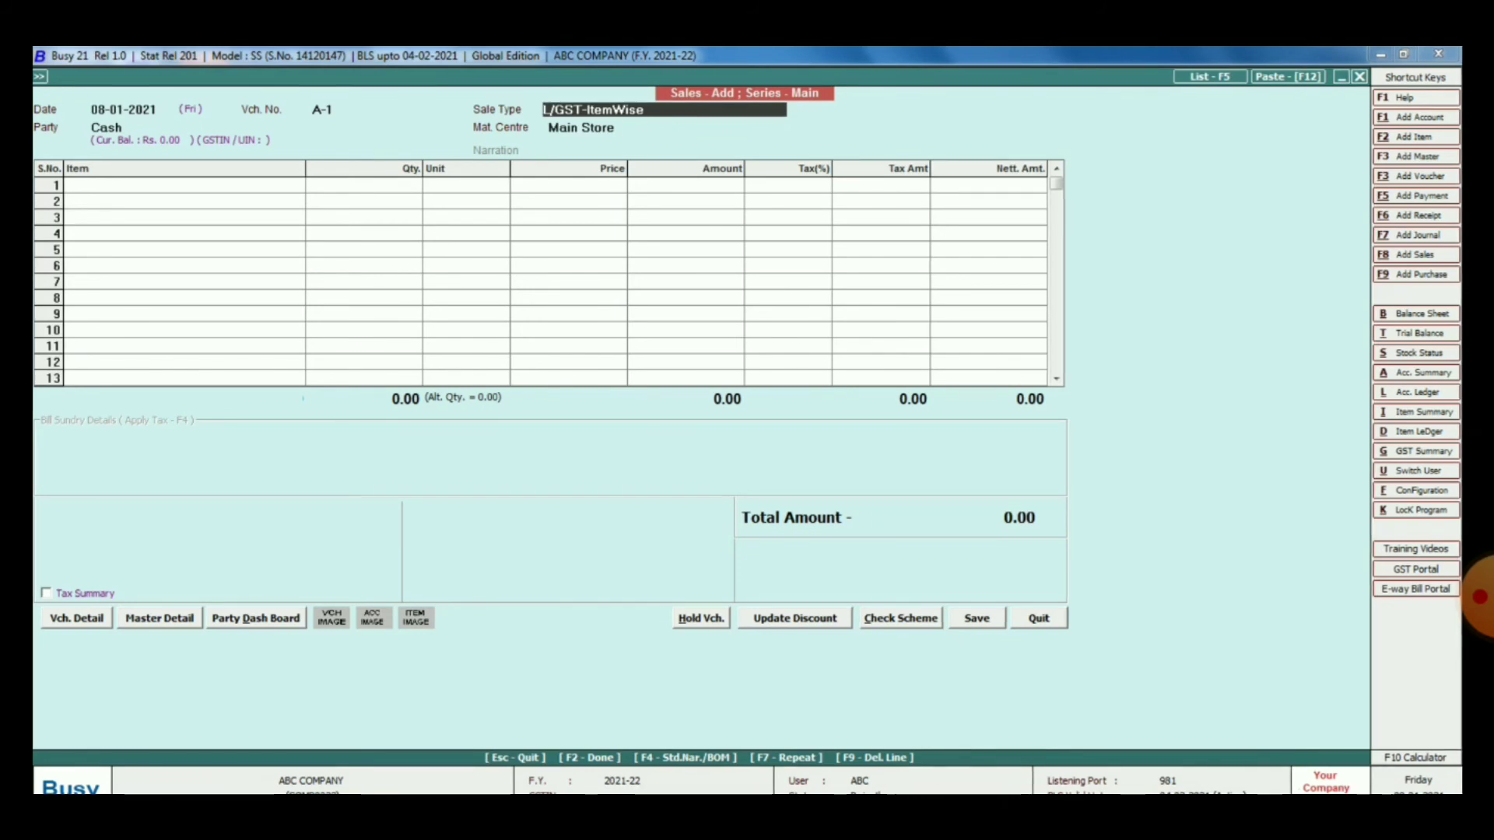
- Look at the sale types starting with L for the new sales voucher, and leave the entry without saving
type("L")
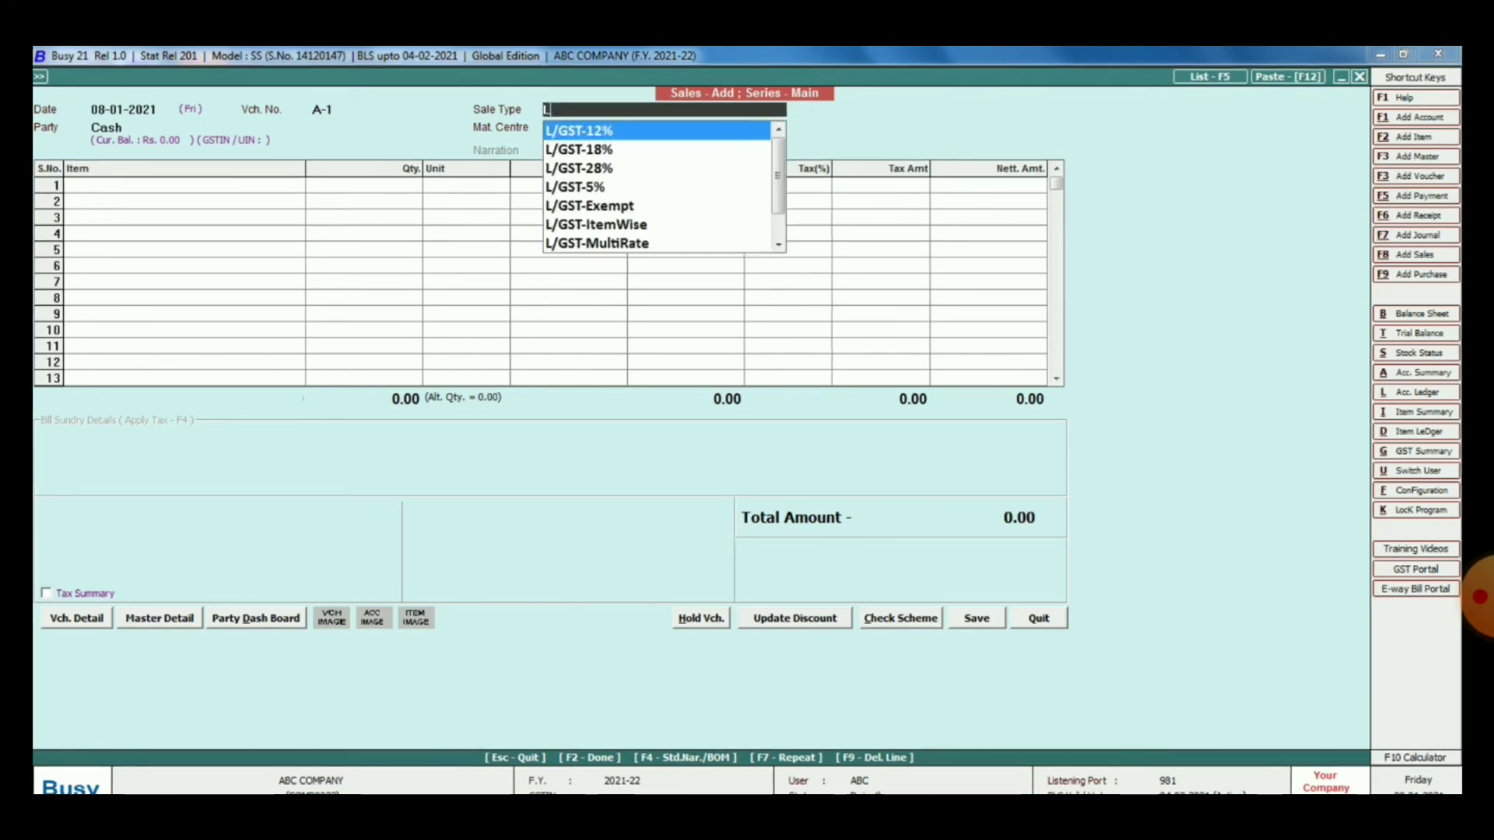
key("BackSpace")
key("Return")
key("Return")
key("Escape")
key("Return")
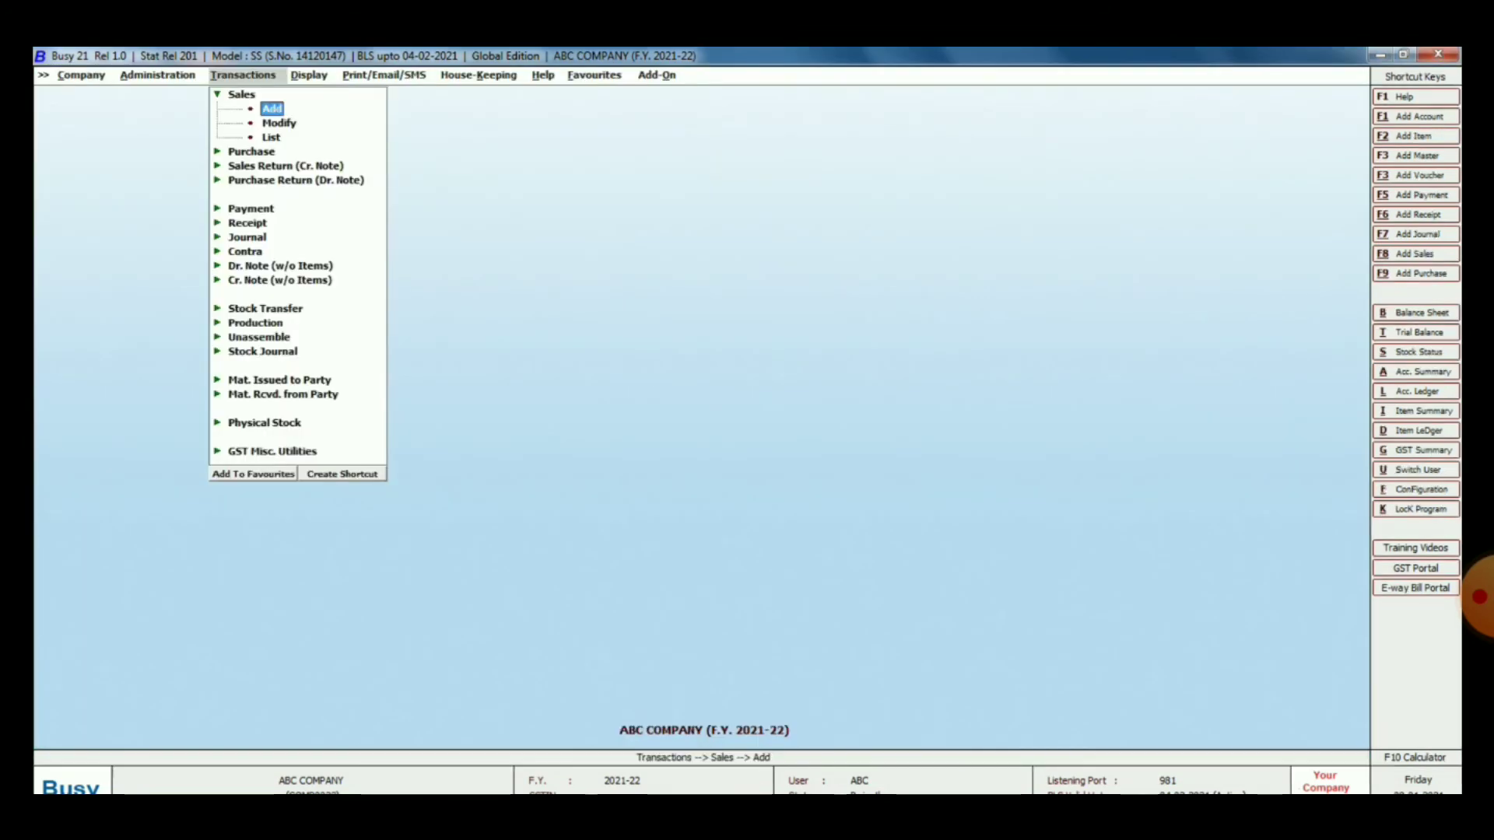
- Start a new sales voucher in series Main, date it 01-04-2021, and keep the sale type L/GST-ItemWise
key("Return")
key("Return")
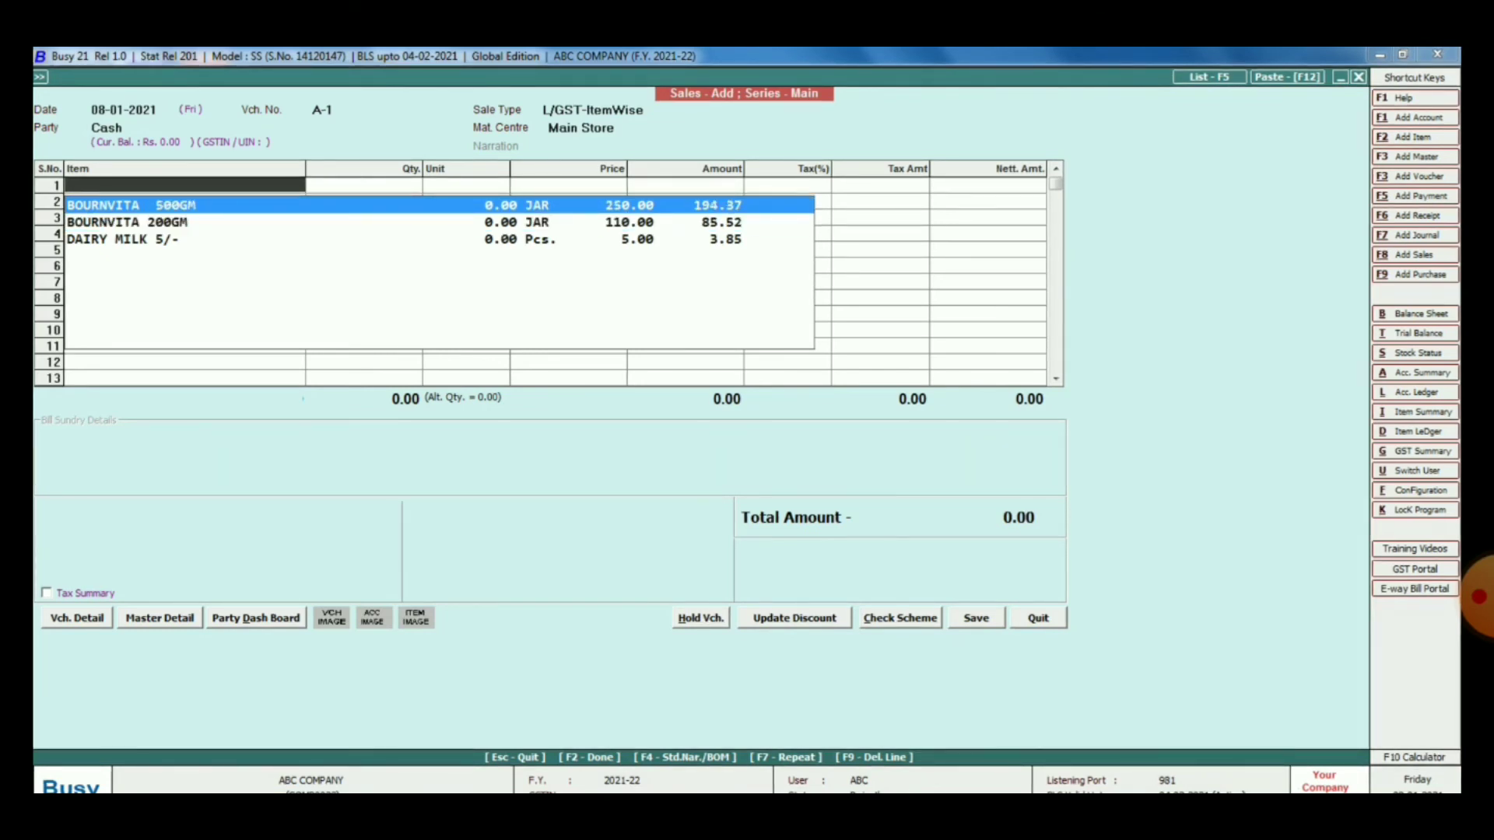
key("Escape")
key("BackSpace")
key("BackSpace")
key("BackSpace")
key("BackSpace")
key("BackSpace")
key("BackSpace")
key("BackSpace")
key("BackSpace")
key("BackSpace")
key("BackSpace")
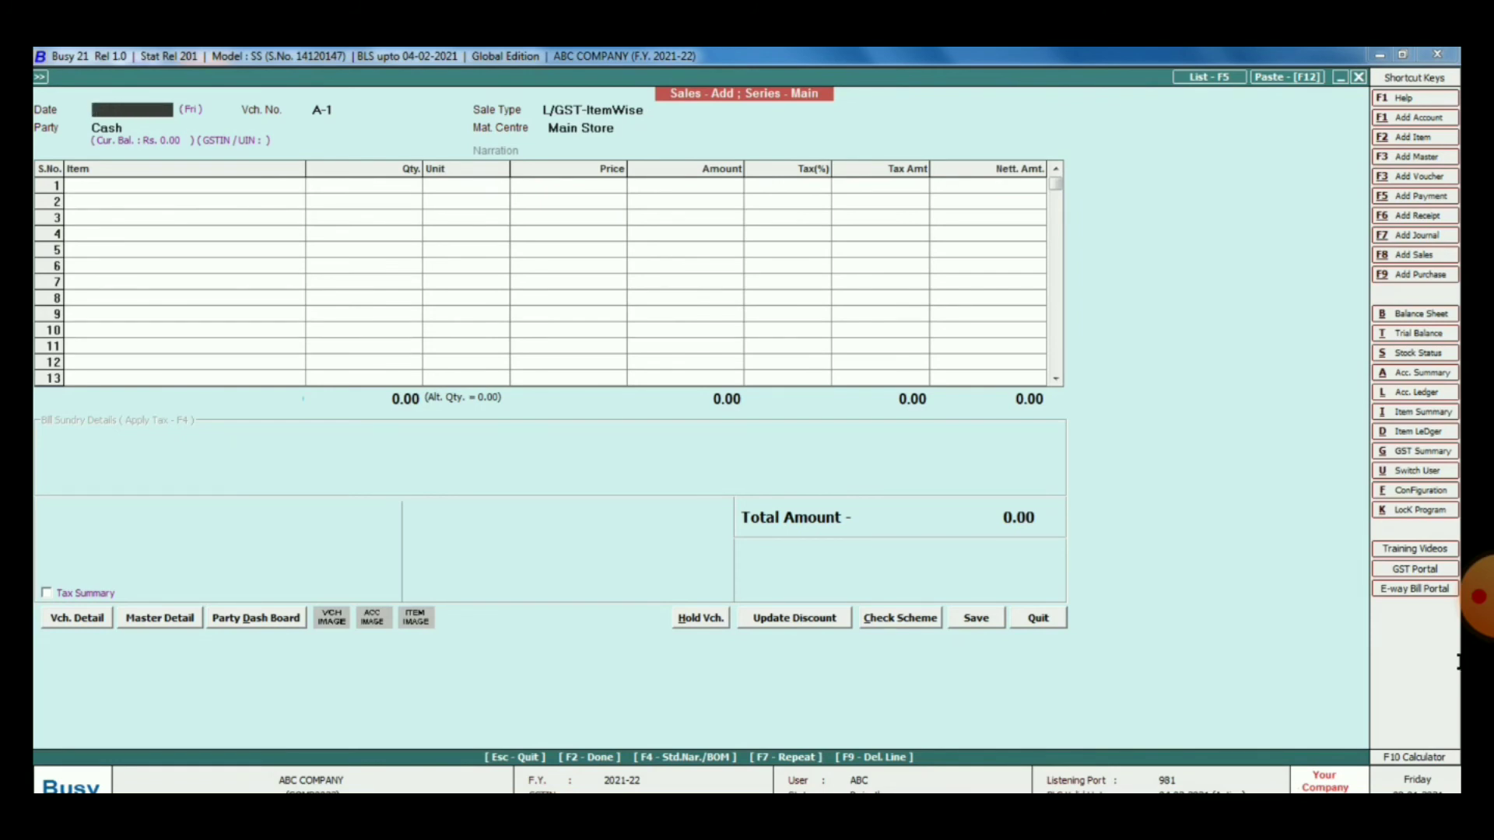
type("1-04")
key("Return")
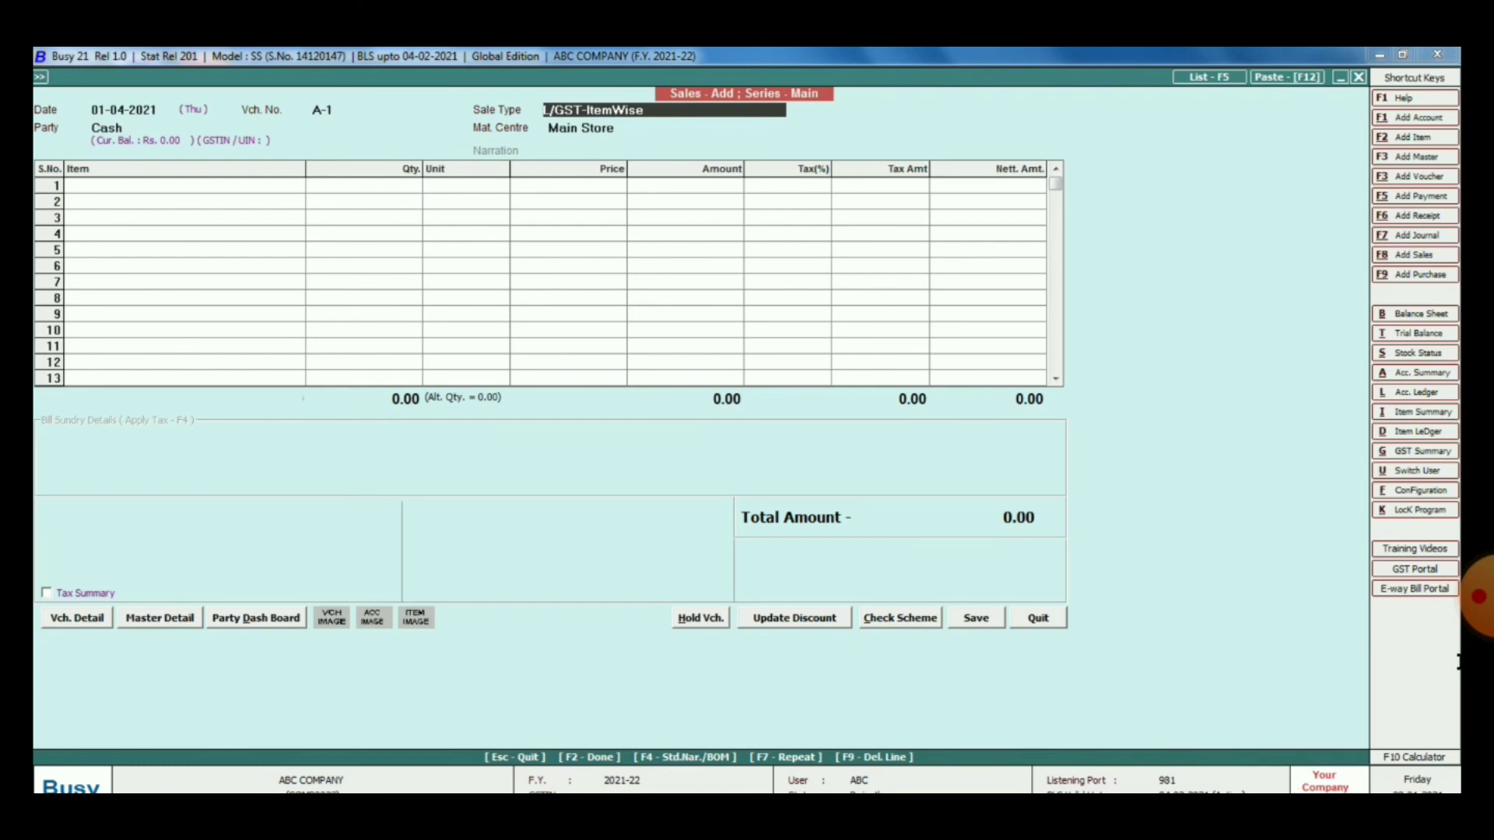
key("Return")
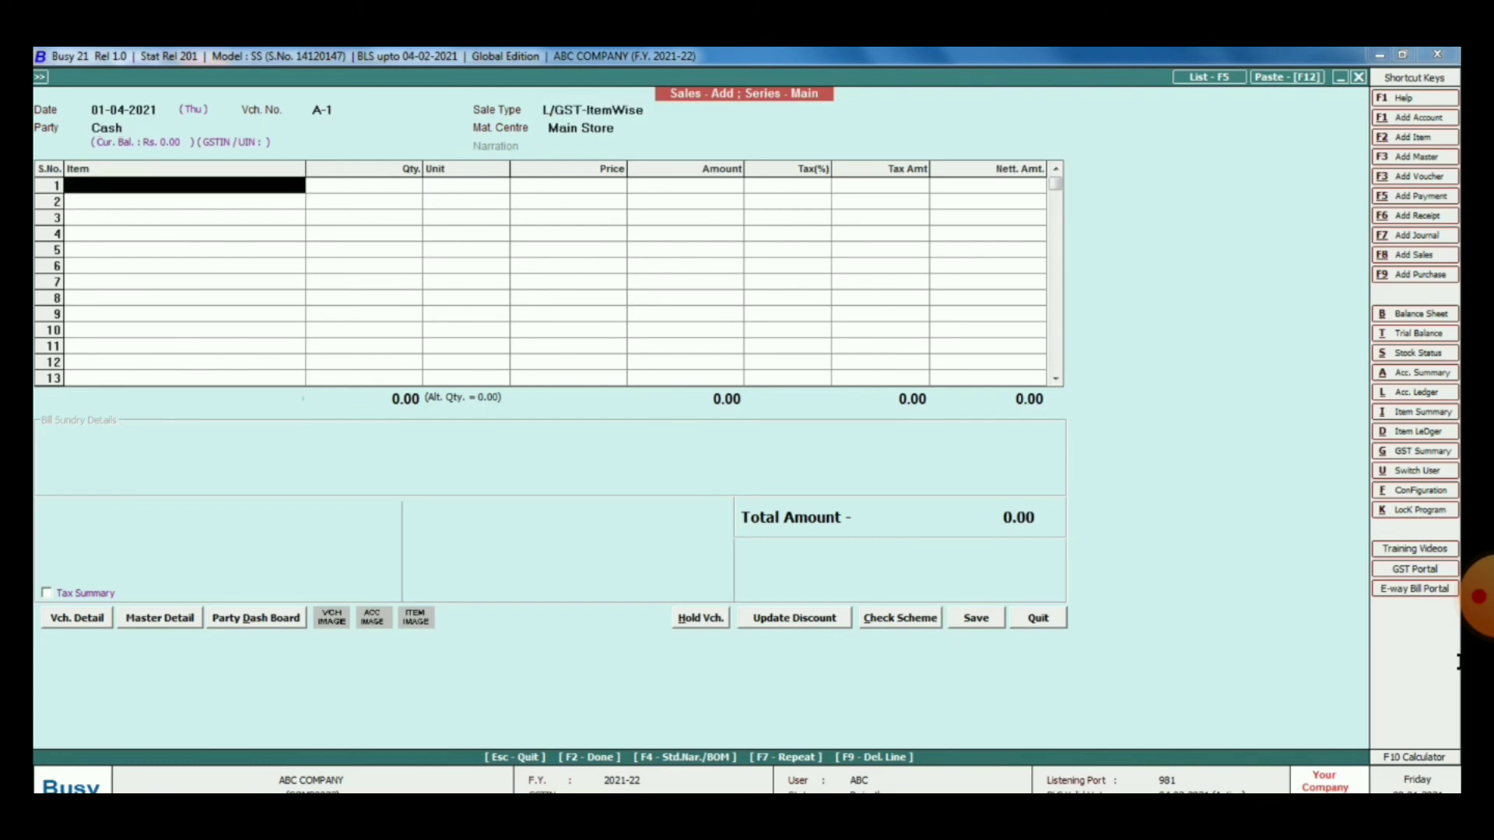
- Change the voucher's party from the default to RAJASTHAN ENTERPRISES
key("Escape")
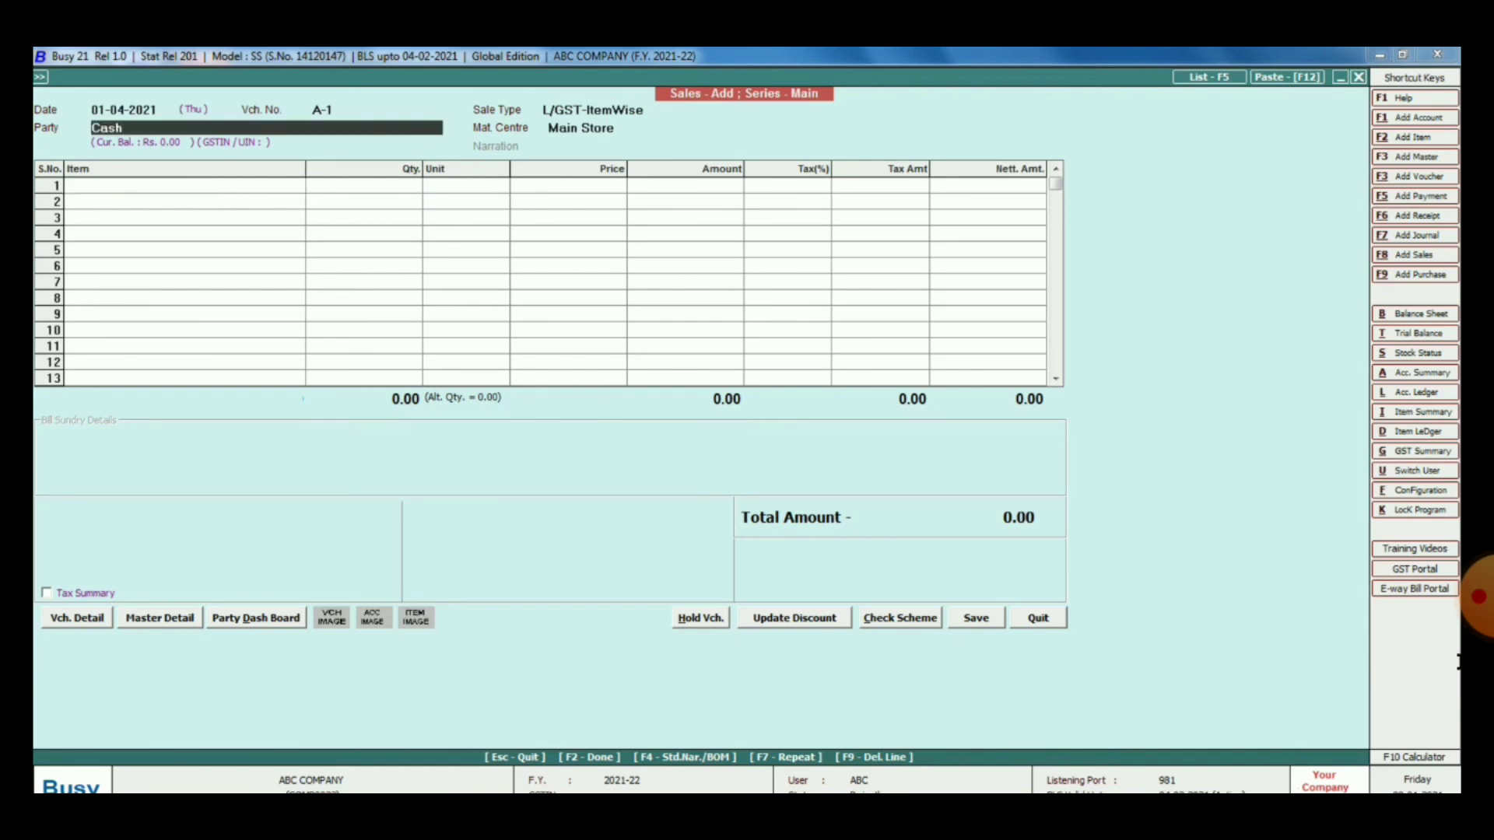
key("BackSpace")
key("BackSpace")
key("BackSpace")
key("BackSpace")
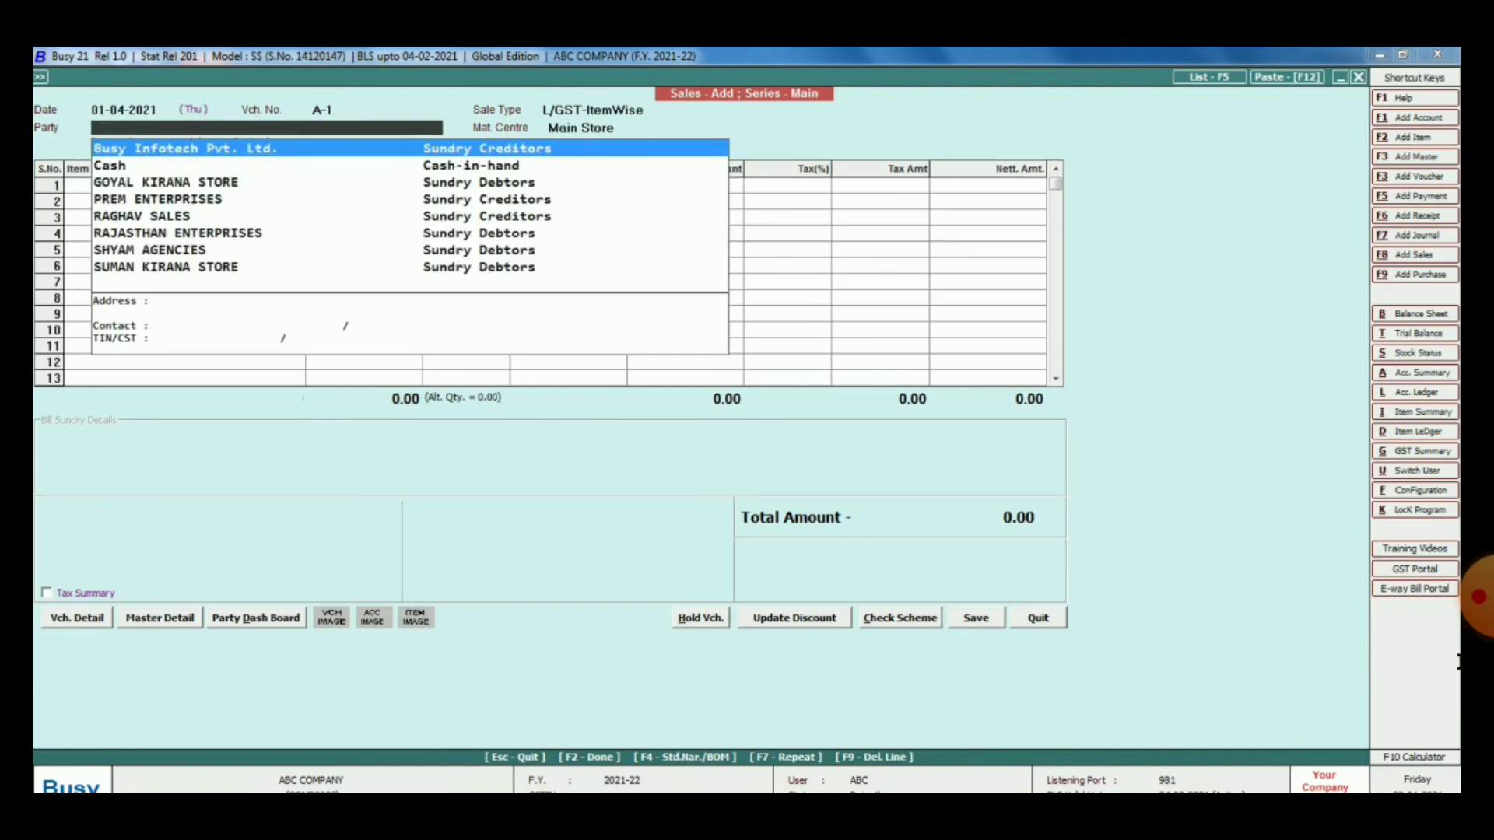
key("Down")
key("Down")
key("Down")
key("Down")
key("Down")
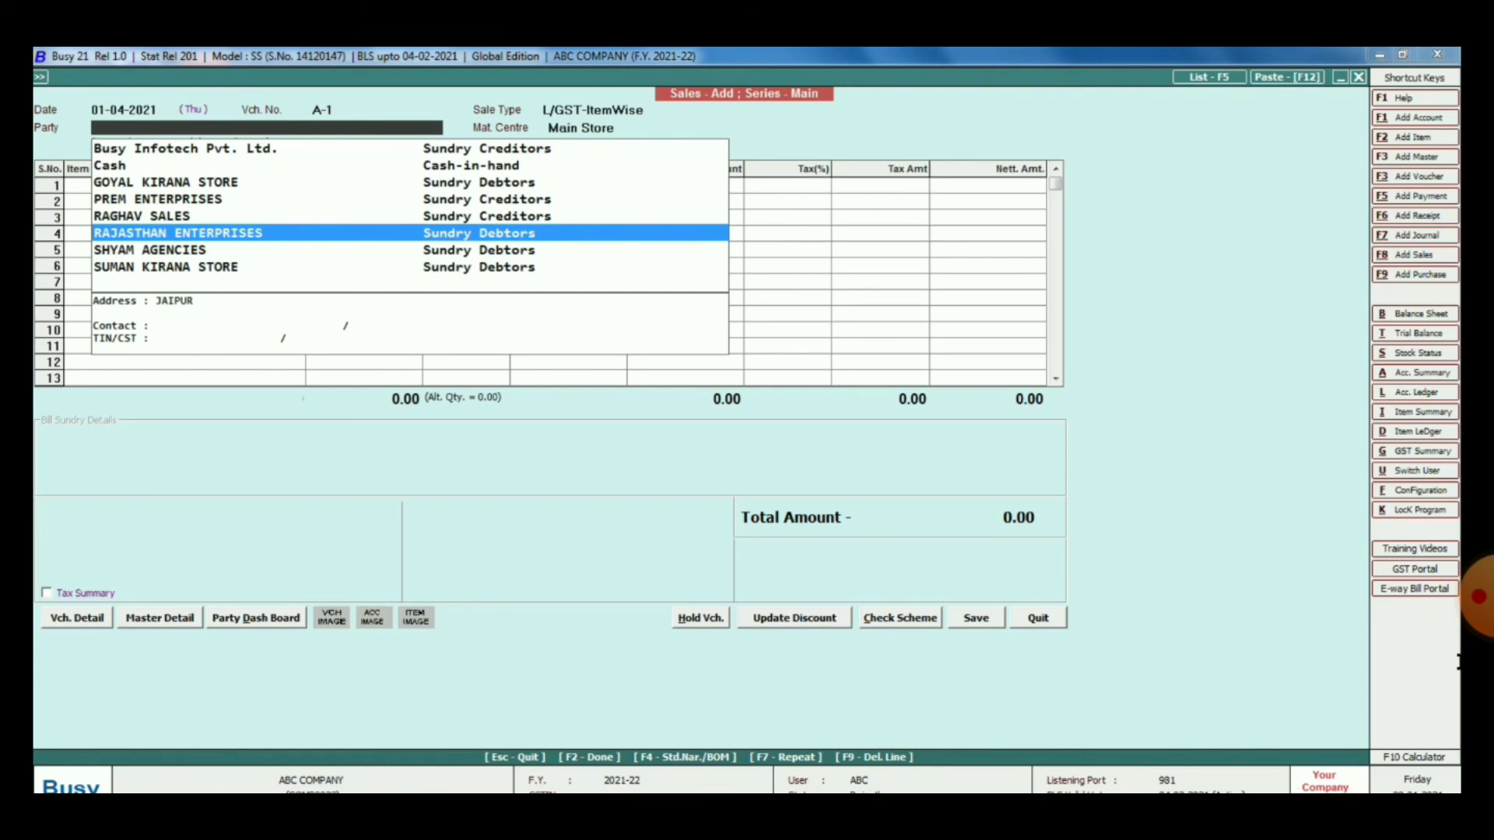
key("Return")
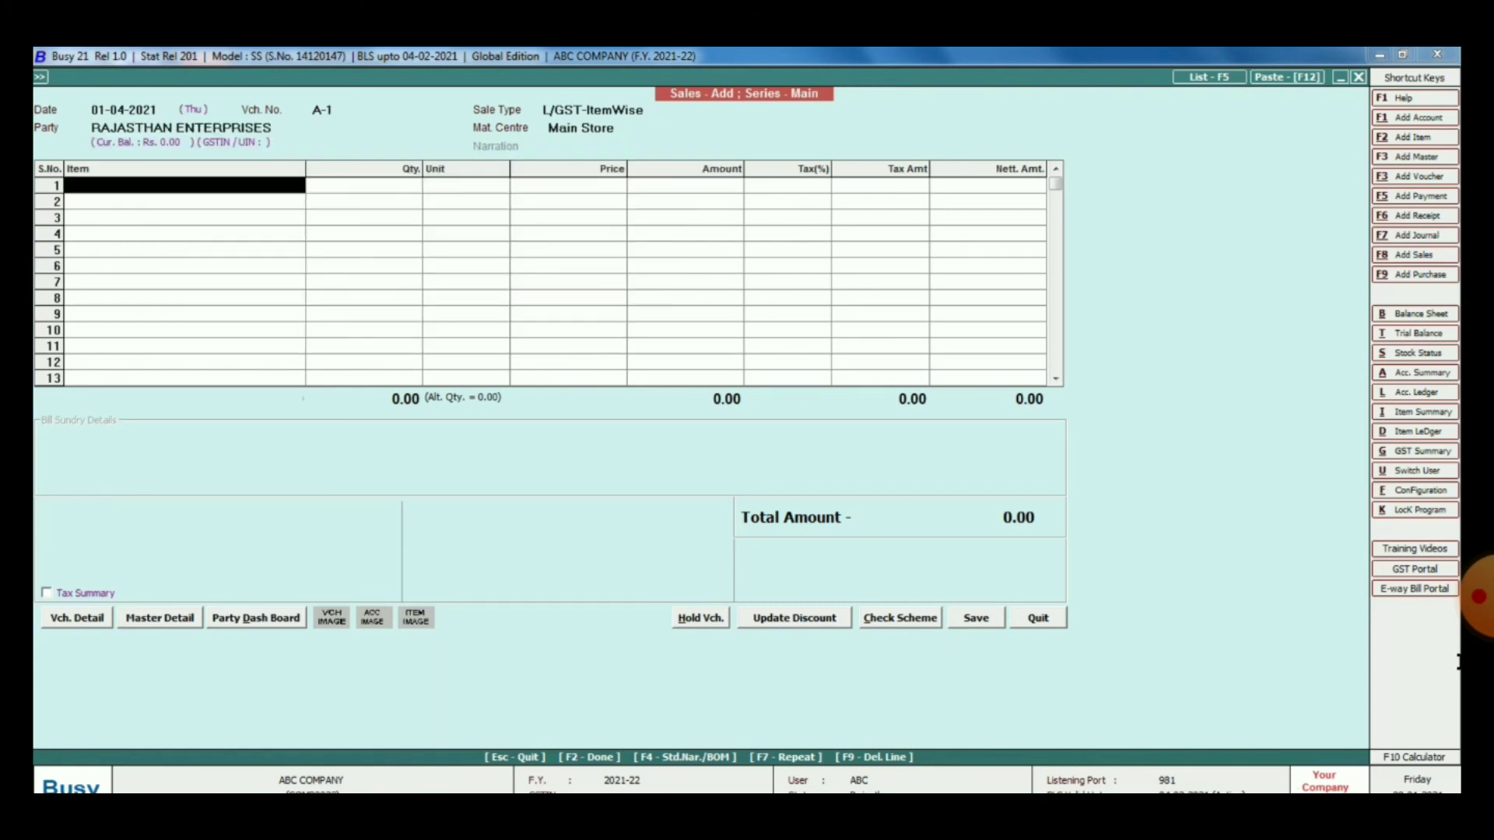
- Add BOURNVITA 500GM as the voucher's first item with its default quantity and price
key("space")
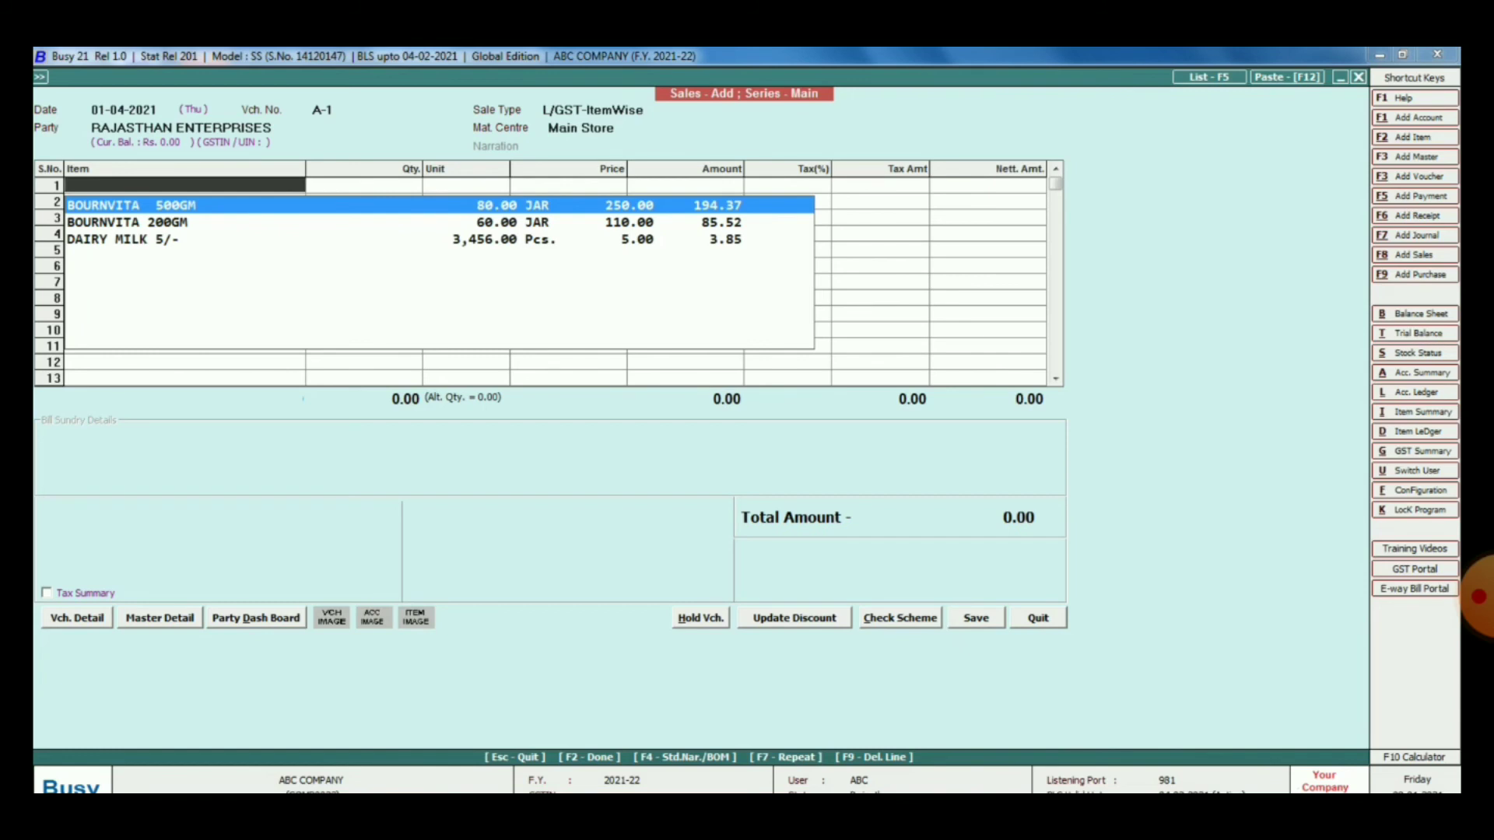
key("Return")
key("Return")
key("Return")
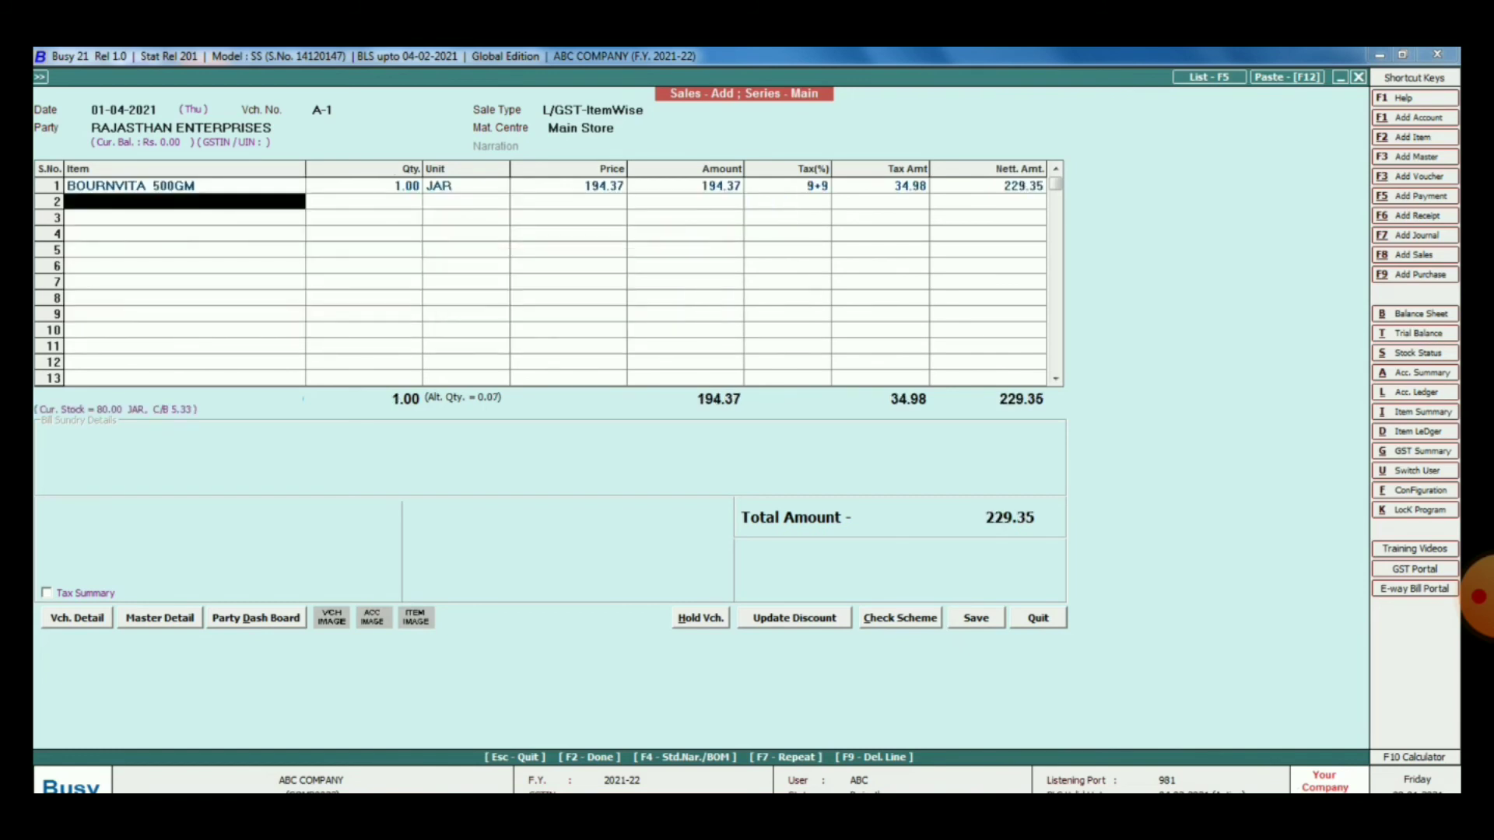
- Set the BOURNVITA 500GM quantity to 10 JAR and accept the alternate unit quantity and price
key("Up")
key("Up")
key("Up")
key("Up")
key("Up")
key("Up")
key("Up")
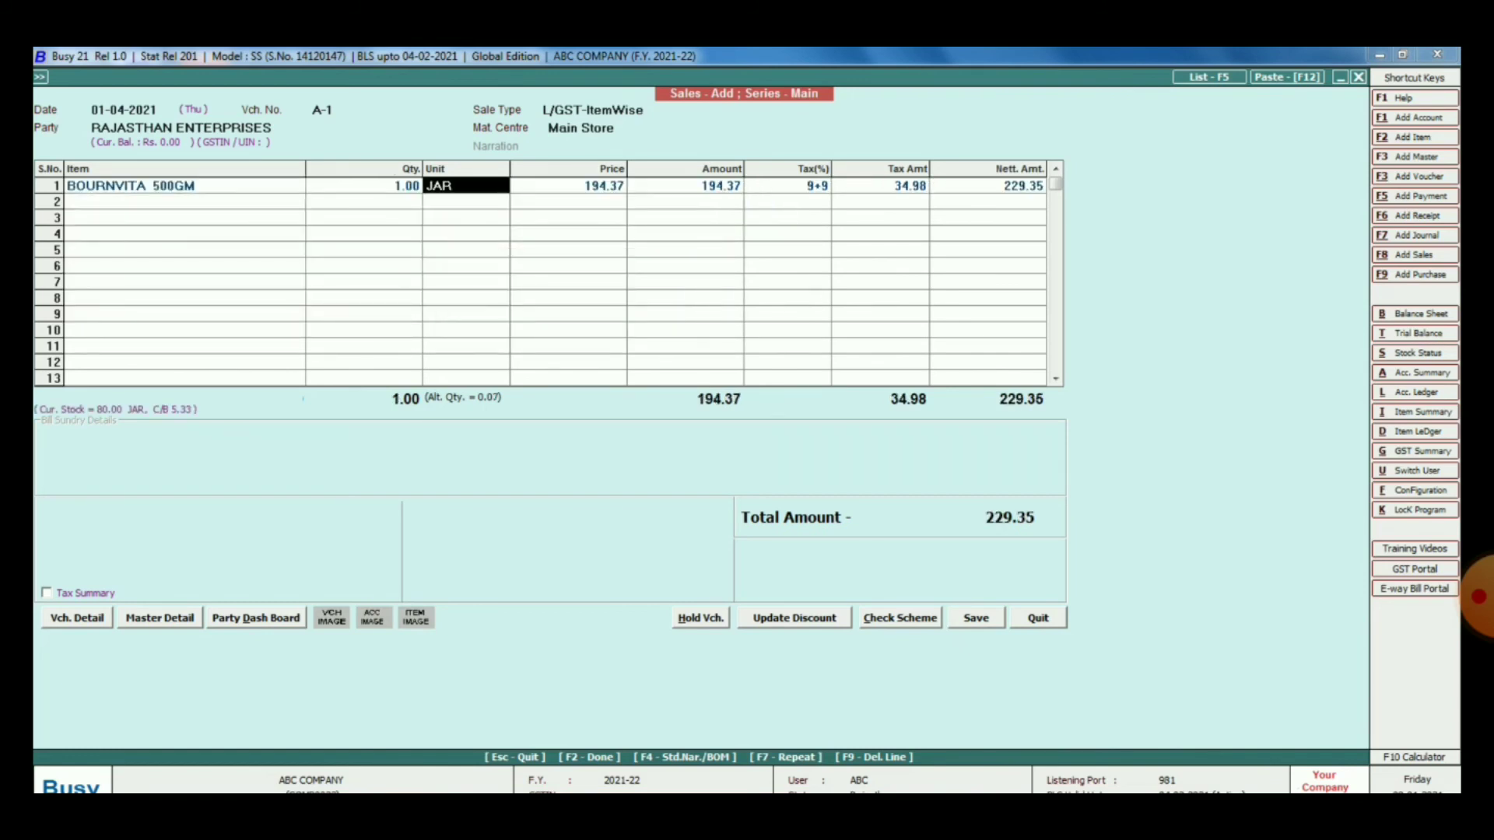
type("10")
key("Return")
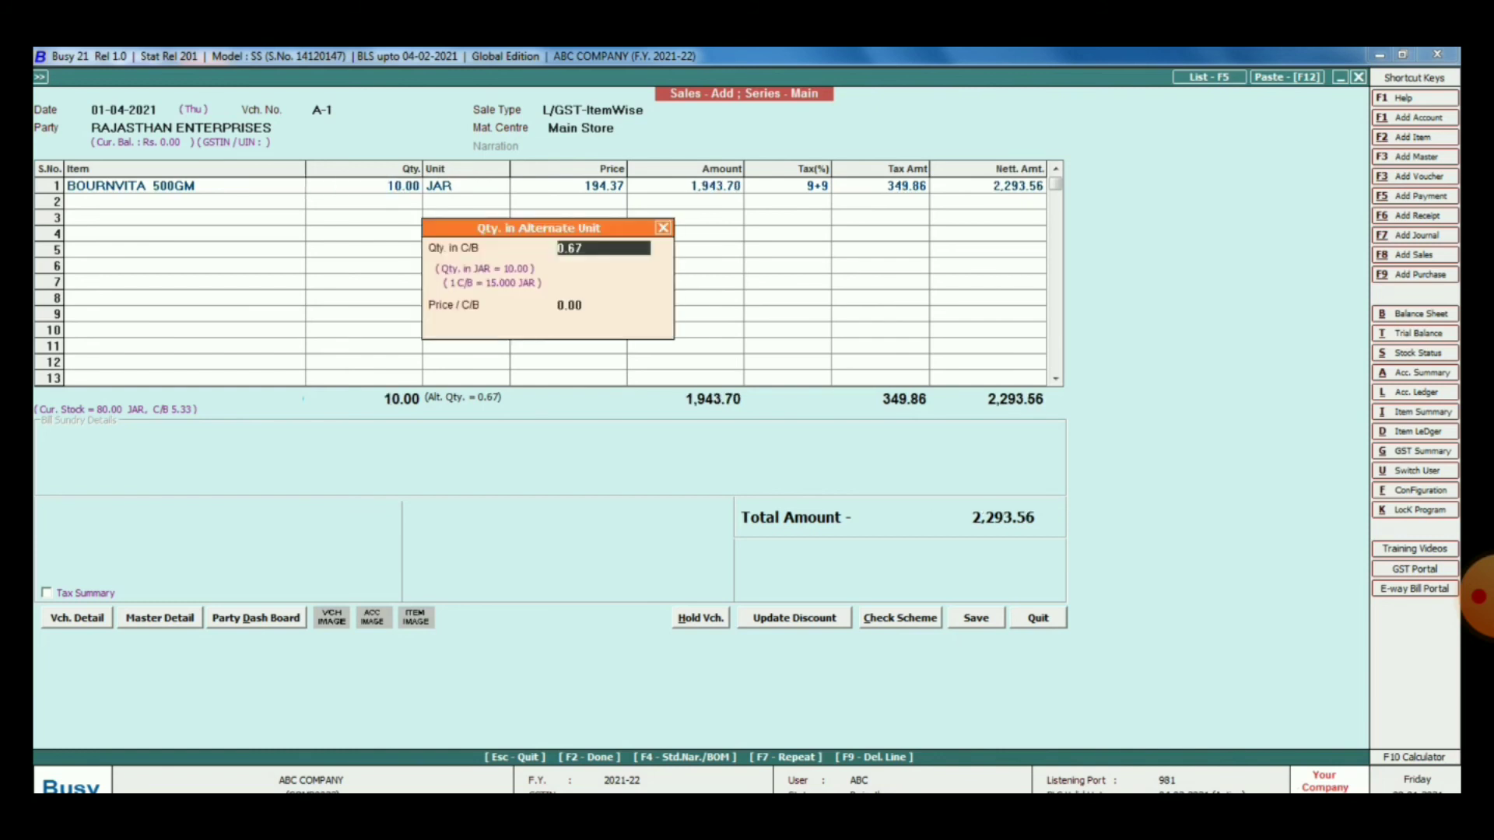
key("Return")
key("Return")
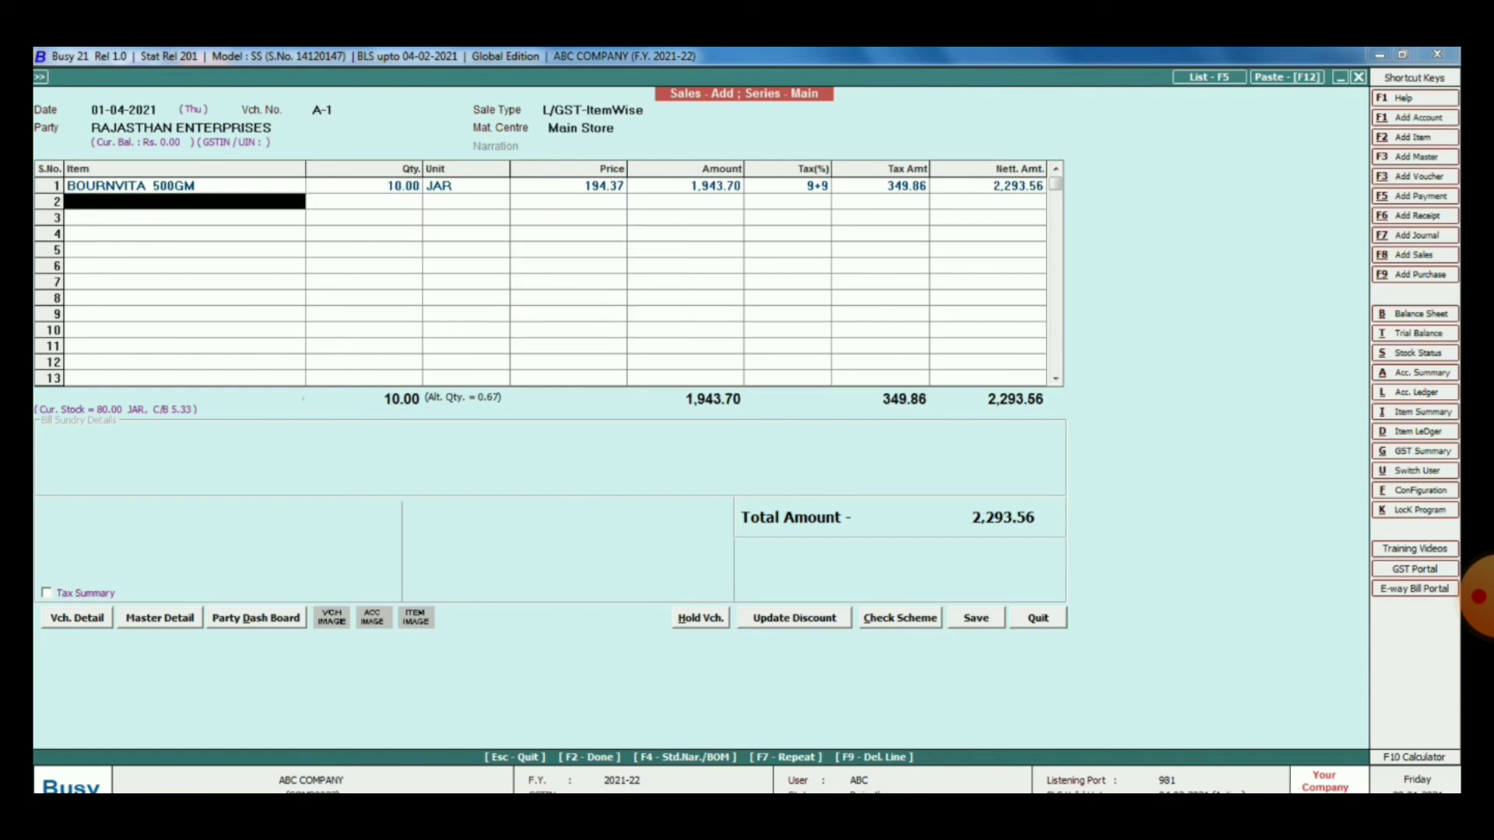
- Change the BOURNVITA 500GM line's unit to C/B and choose to continue with negative stock
key("Up")
key("Up")
key("Up")
key("Up")
key("Up")
type("C/B")
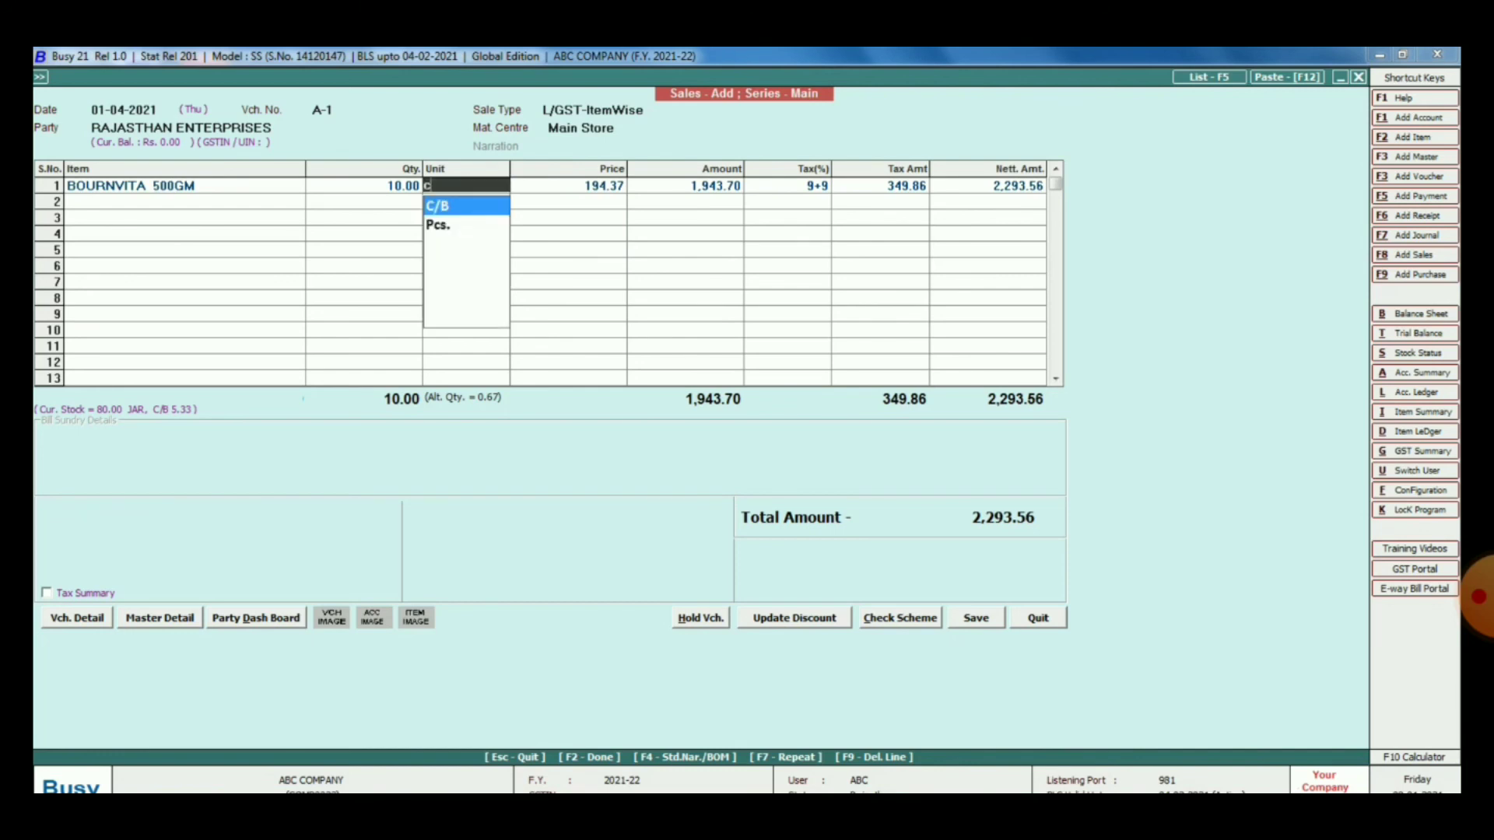
key("Return")
key("Left")
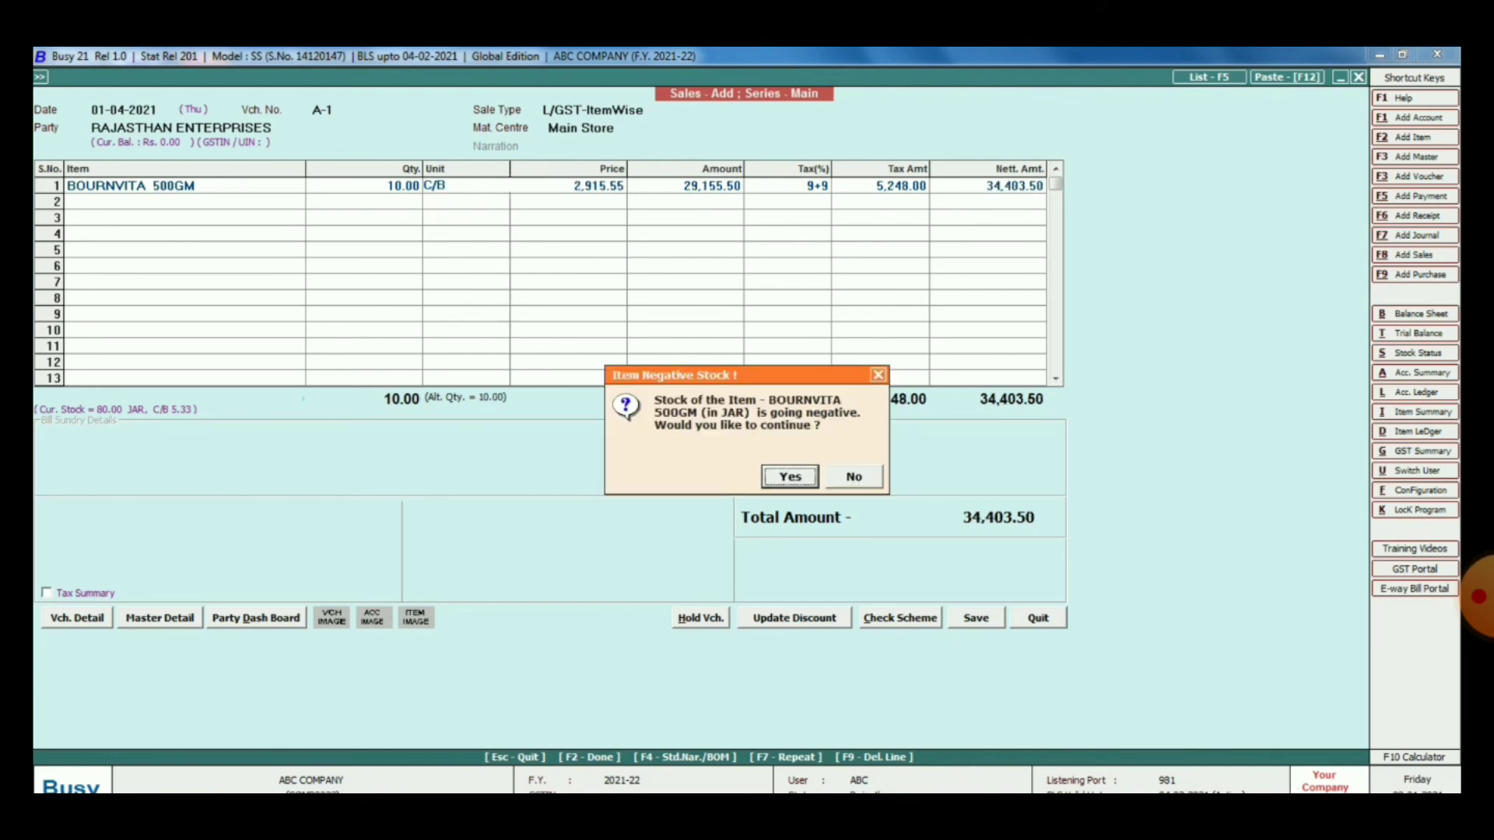
key("Return")
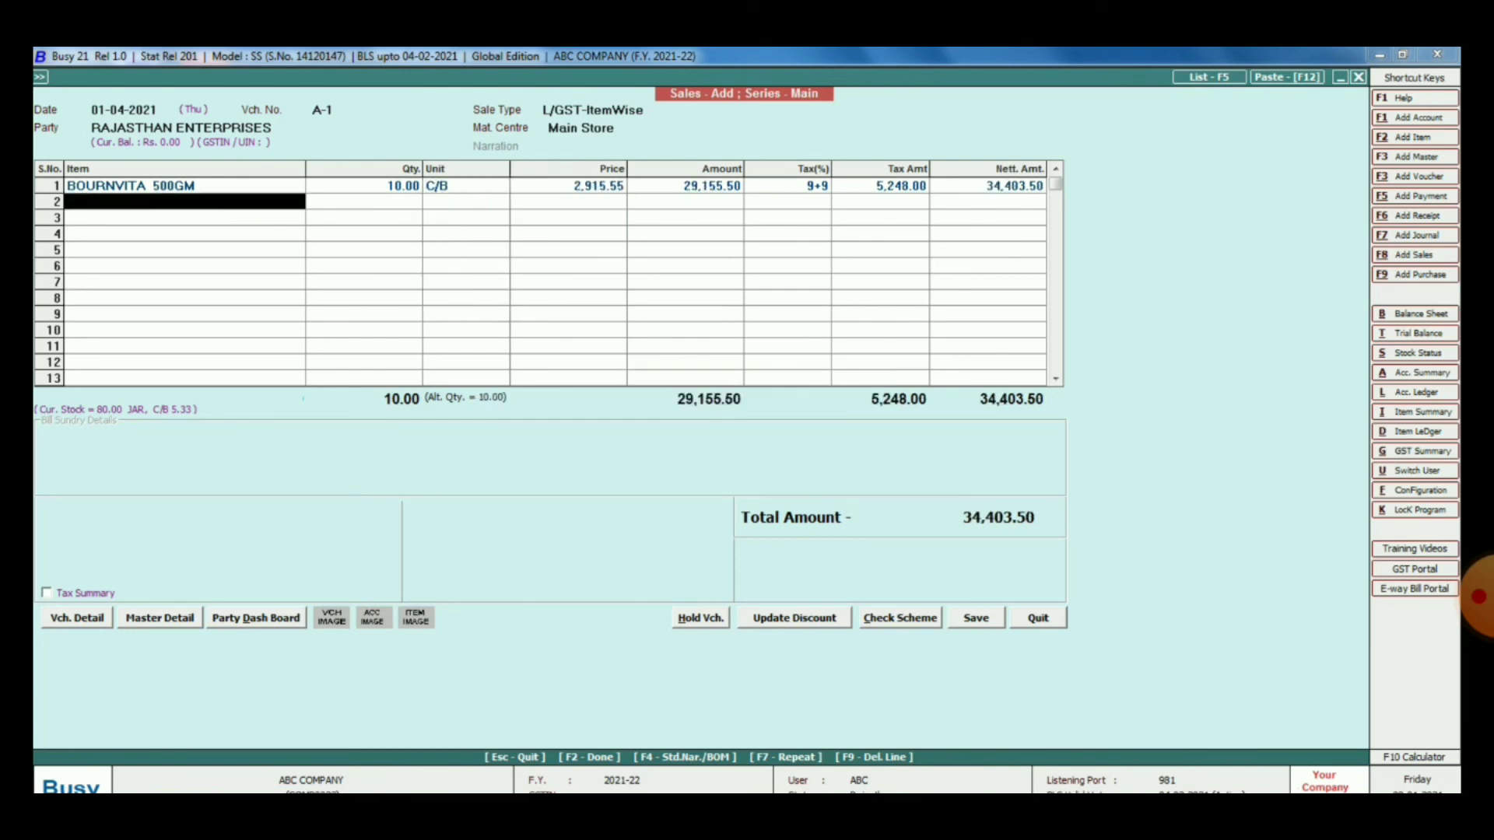
- Reconfirm the quantity of 10 C/B for BOURNVITA 500GM and accept the negative stock again
key("Right")
key("Up")
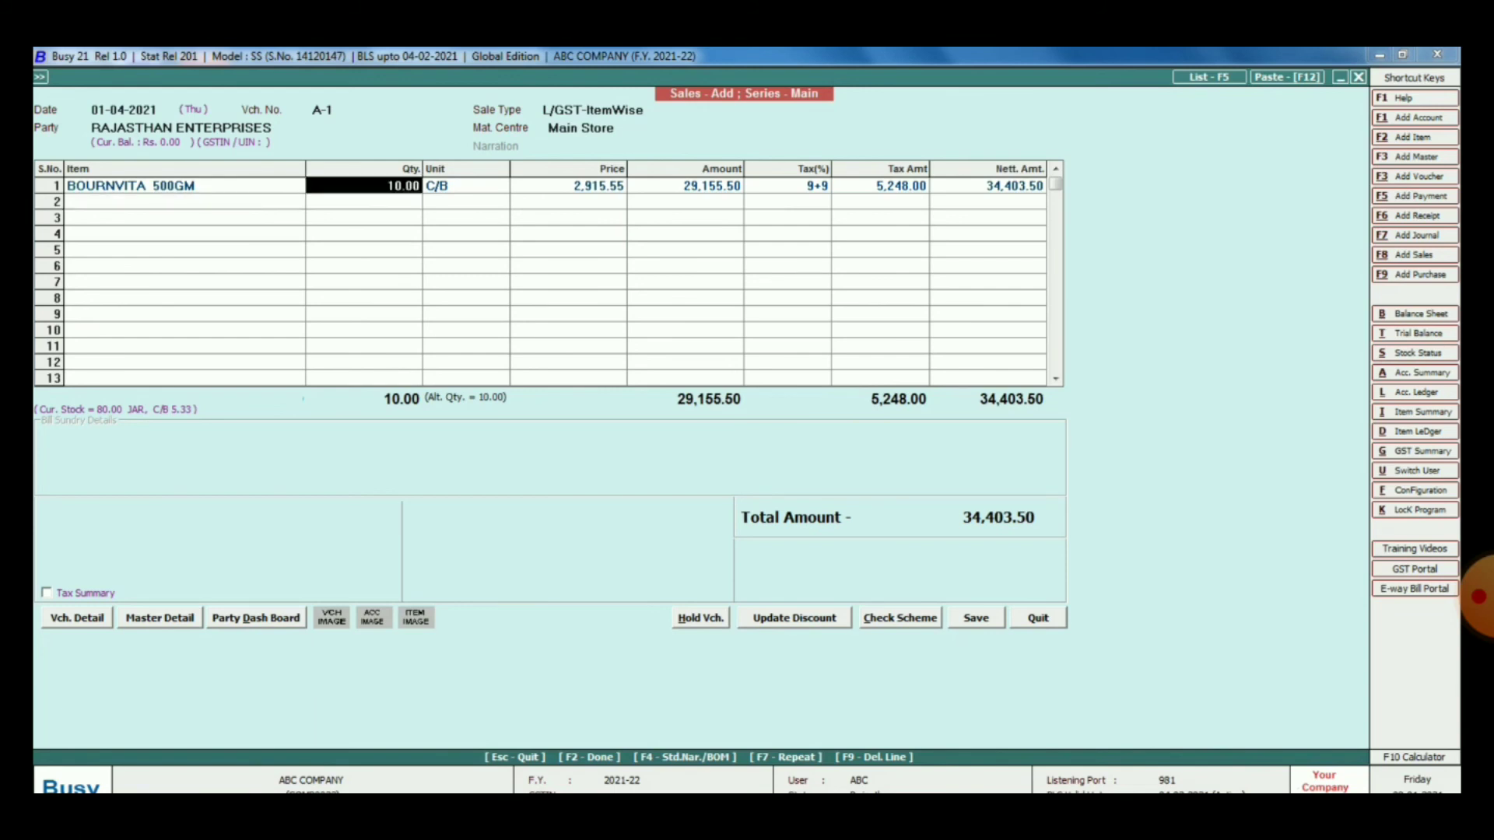
key("Return")
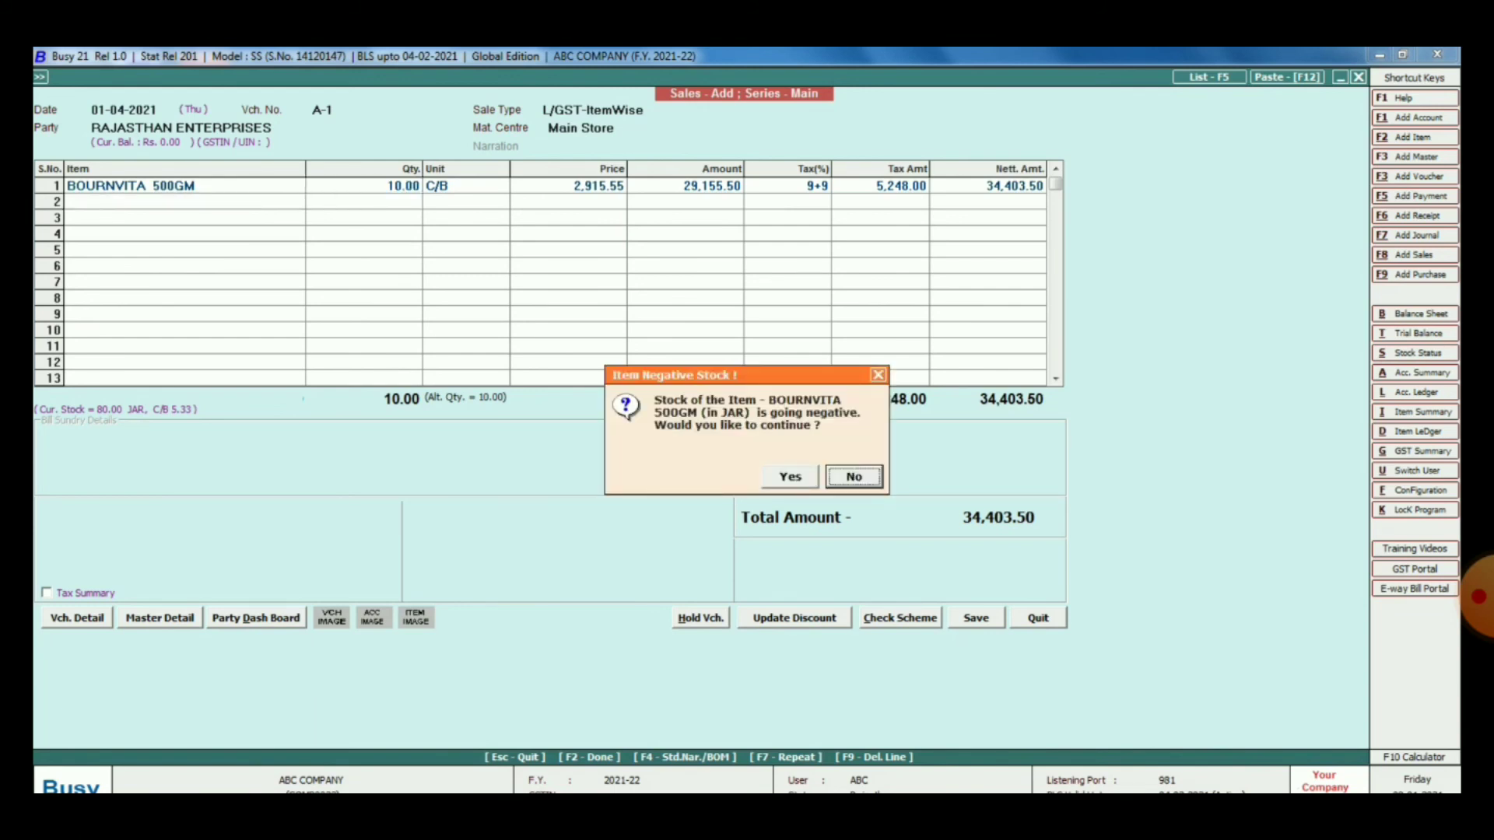
key("Left")
key("Return")
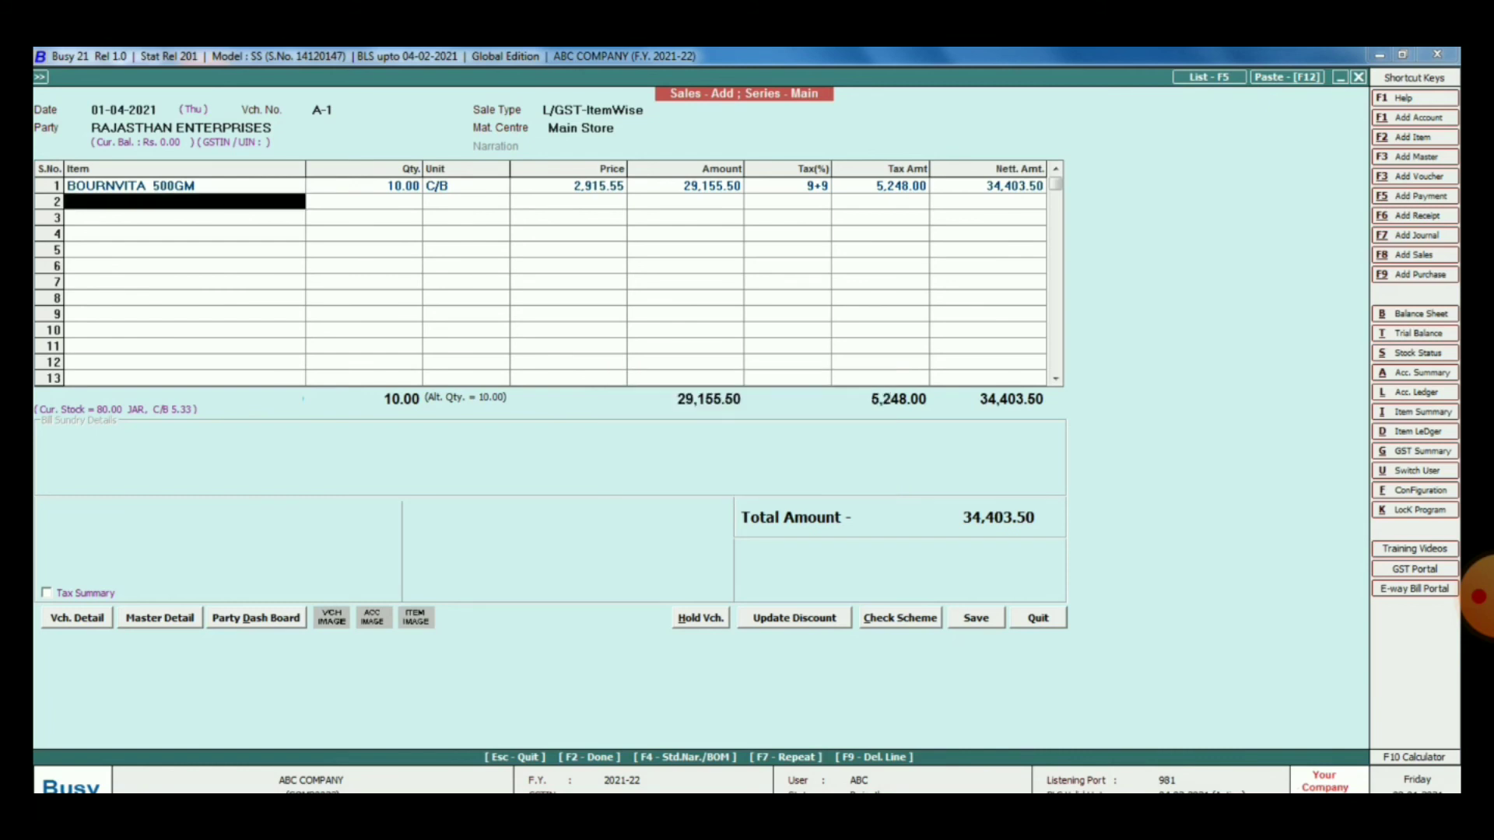
- Re-enter BOURNVITA 500GM on the first item line, replacing the C/B entry with the default JAR unit
key("Up")
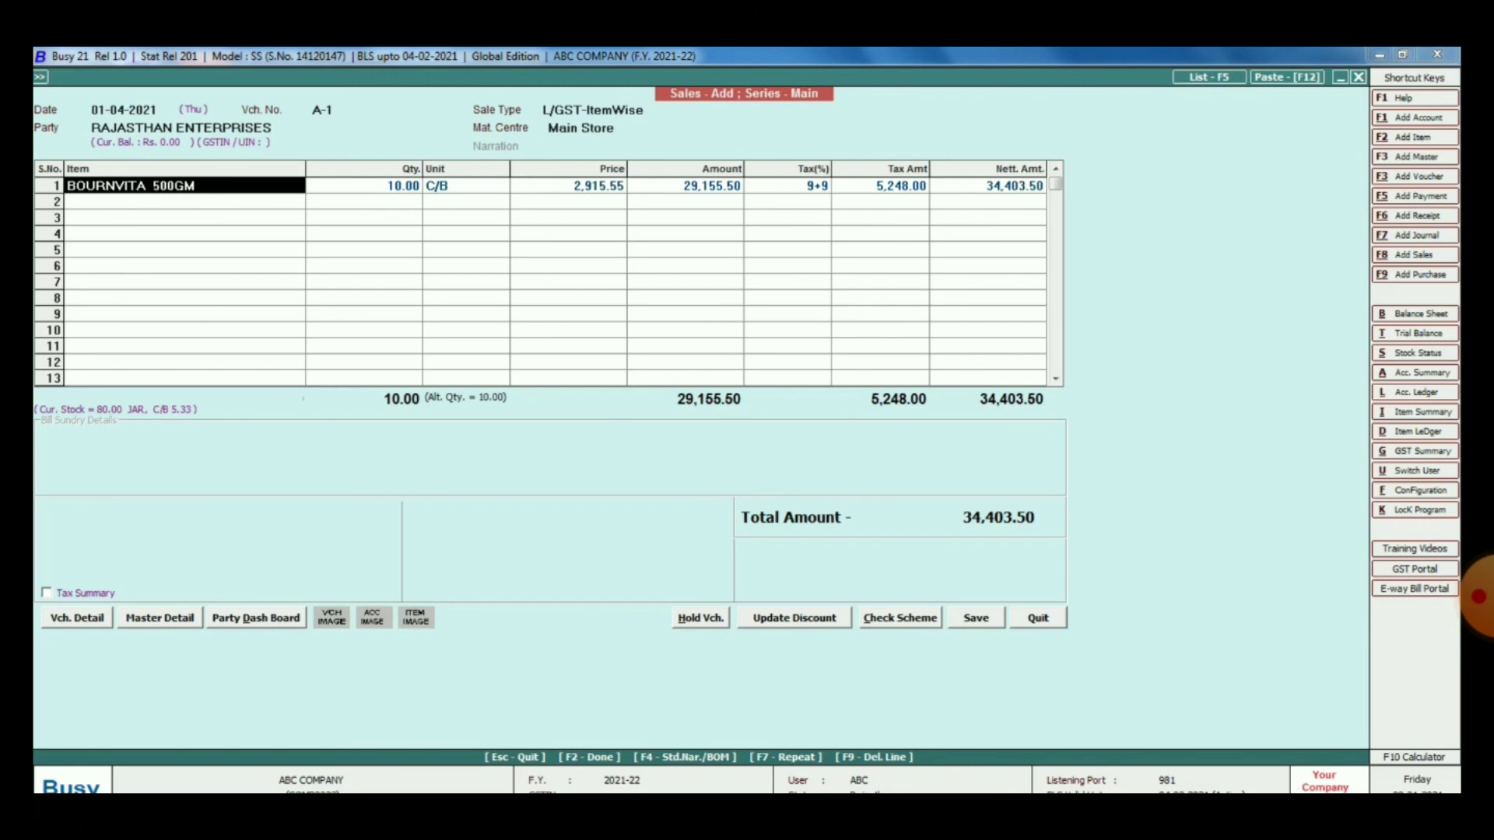
type("BO")
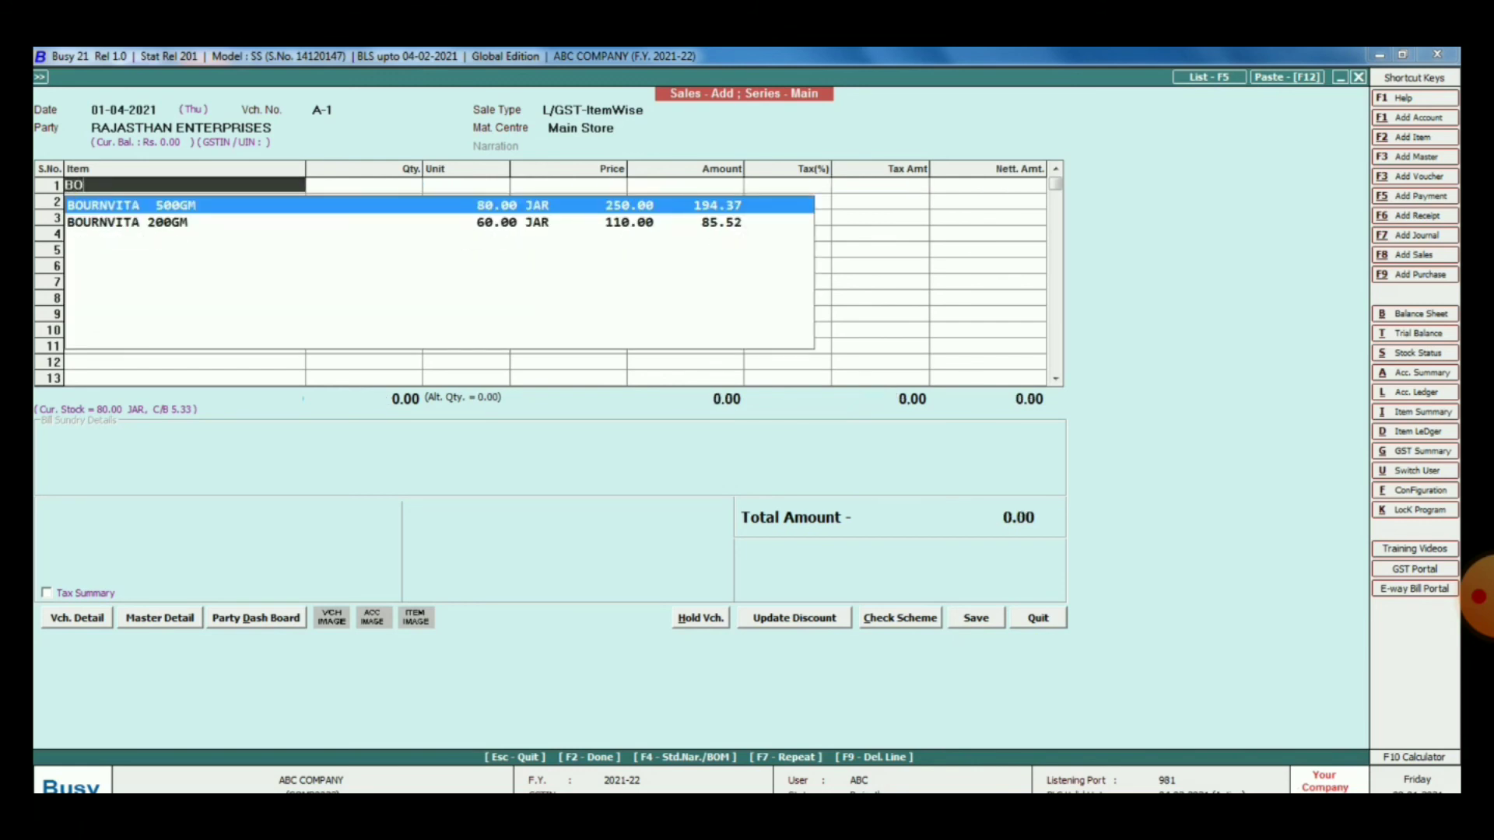
key("Return")
key("Return")
key("Return")
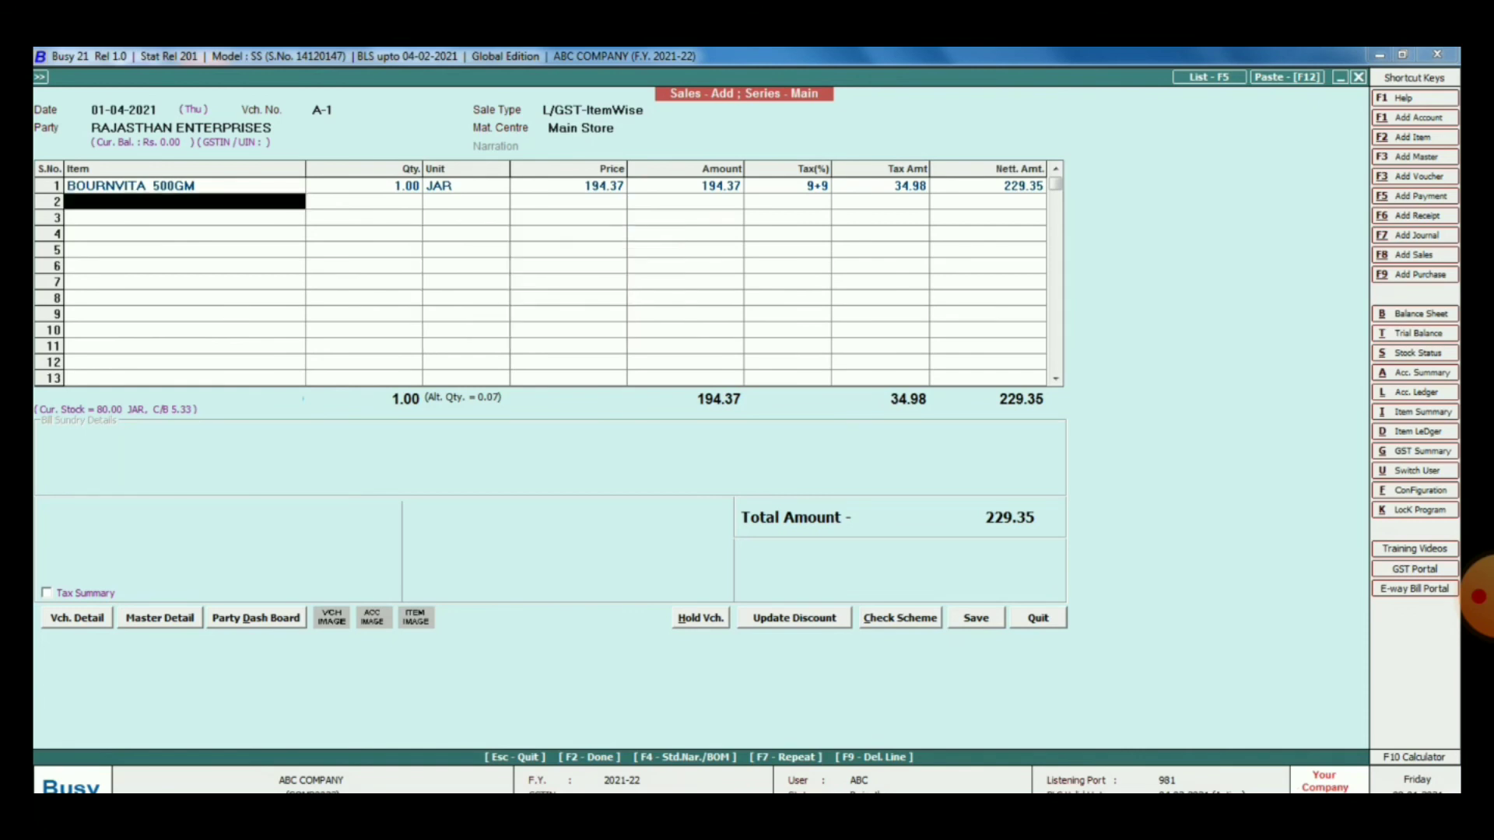
- Set the BOURNVITA 500GM quantity to 80 JAR and accept the alternate unit quantity and price
key("shift+Tab")
key("shift+Tab")
key("shift+Tab")
key("shift+Tab")
key("shift+Tab")
type("80")
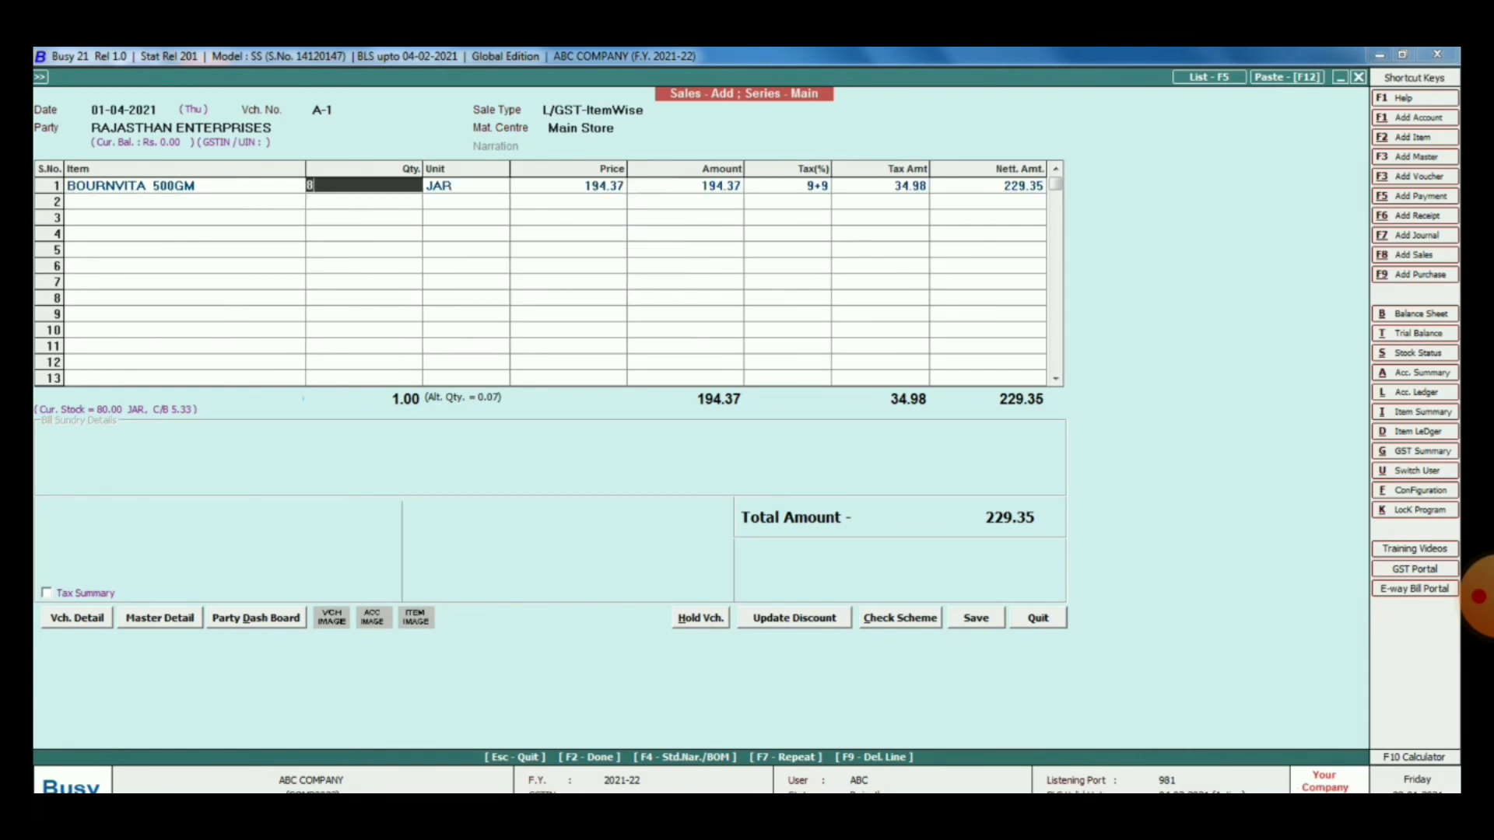
key("Return")
key("Return")
key("Return")
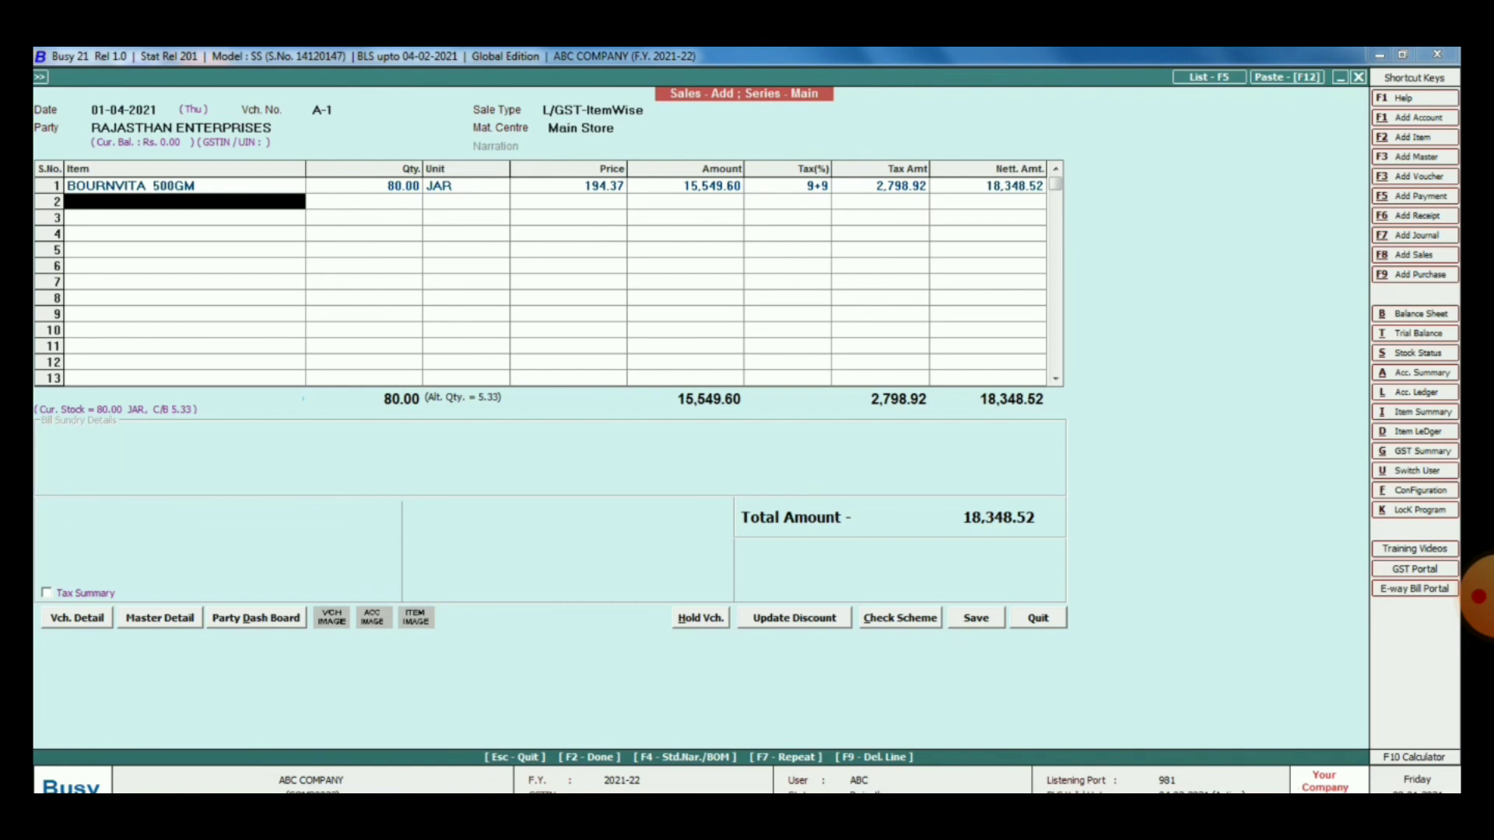
- Add BOURNVITA 200GM as the second item with its default quantity and price
key("Down")
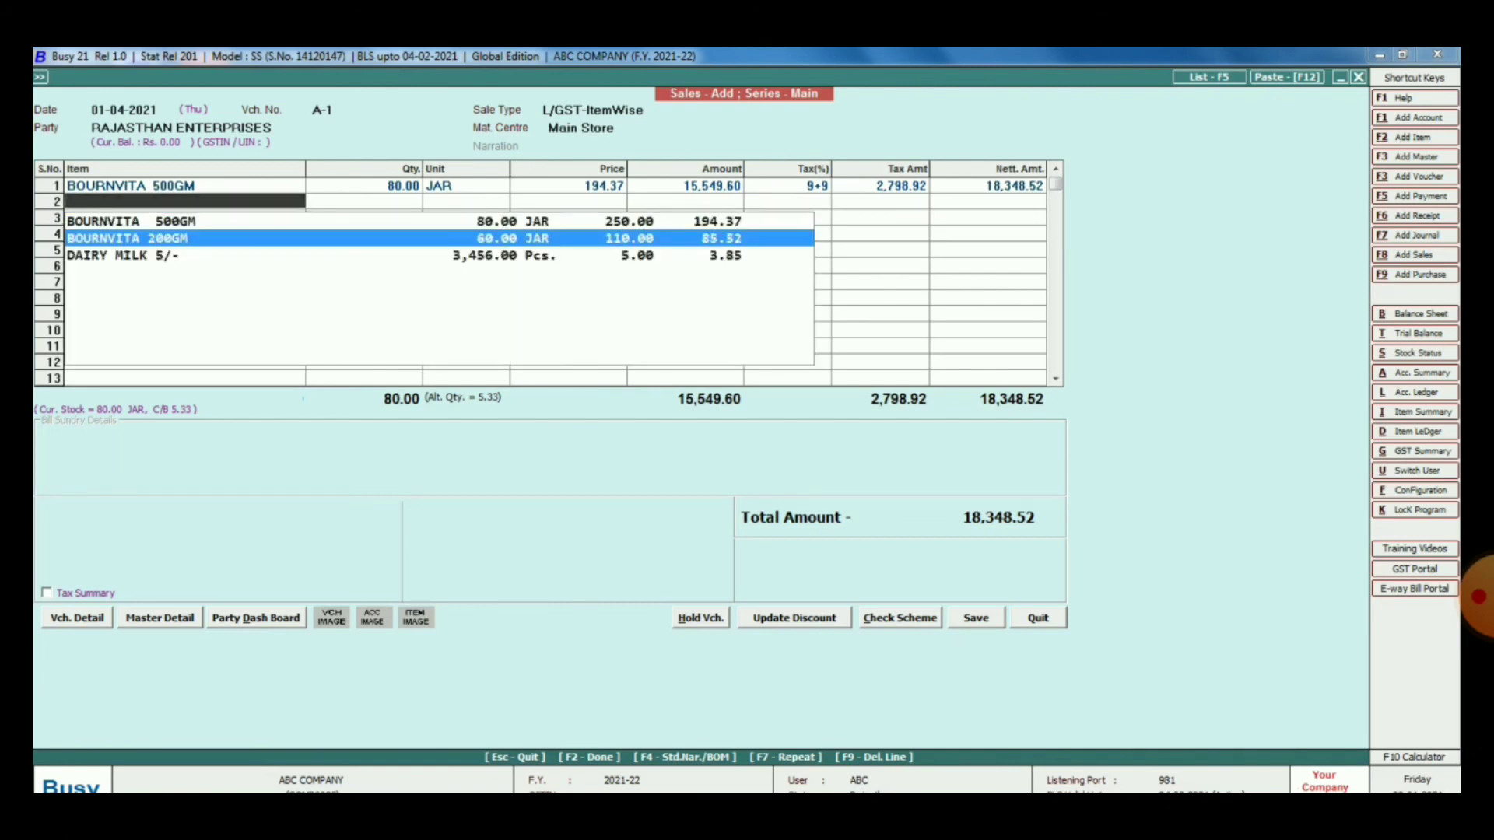
key("Return")
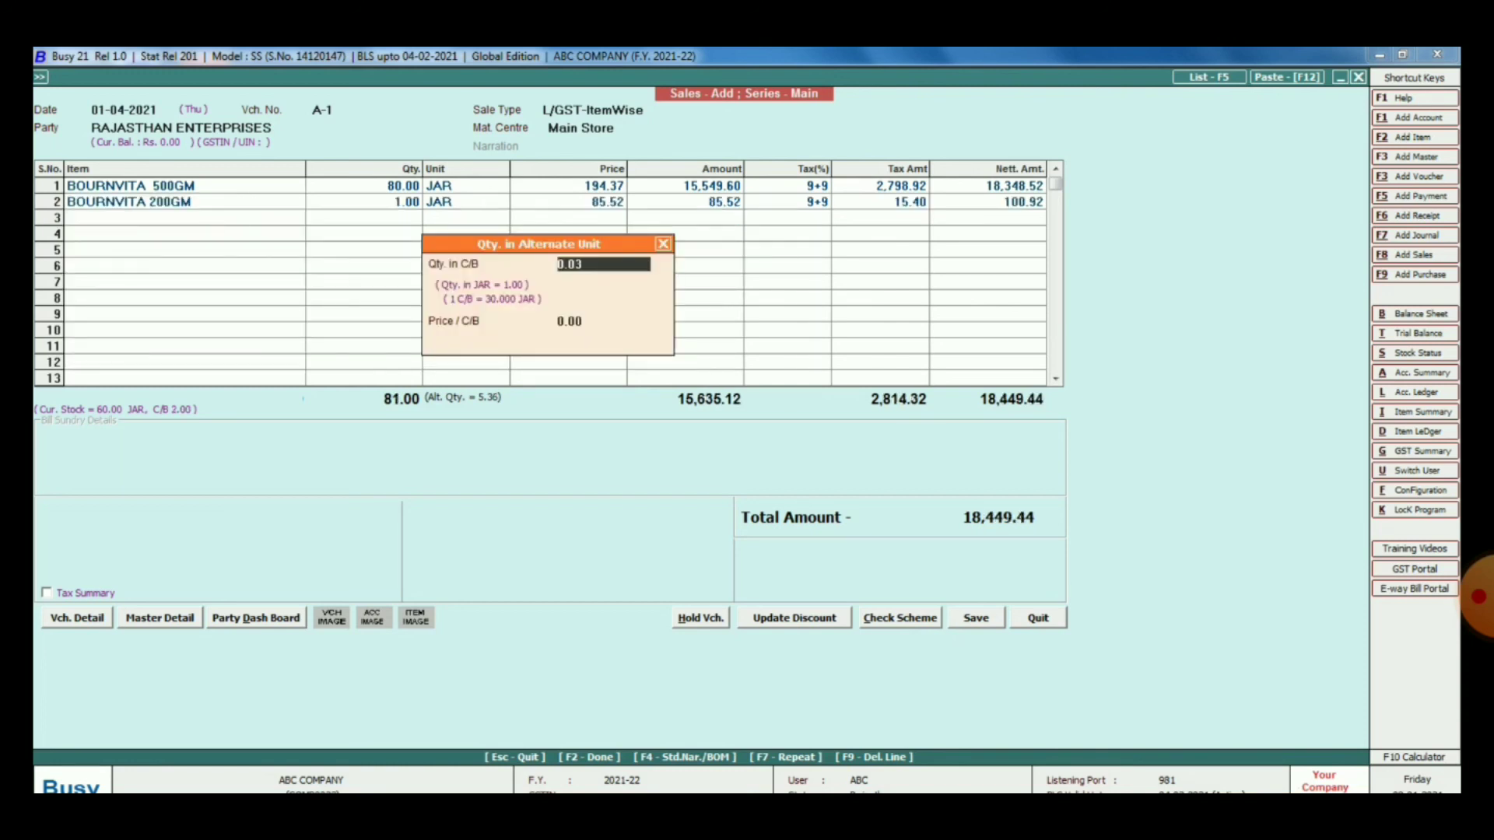
key("Return")
key("Return")
- Set the BOURNVITA 200GM quantity to 60 JAR and accept the alternate unit quantity and price
key("Left")
key("Left")
key("Left")
key("Left")
key("Left")
key("Left")
key("Left")
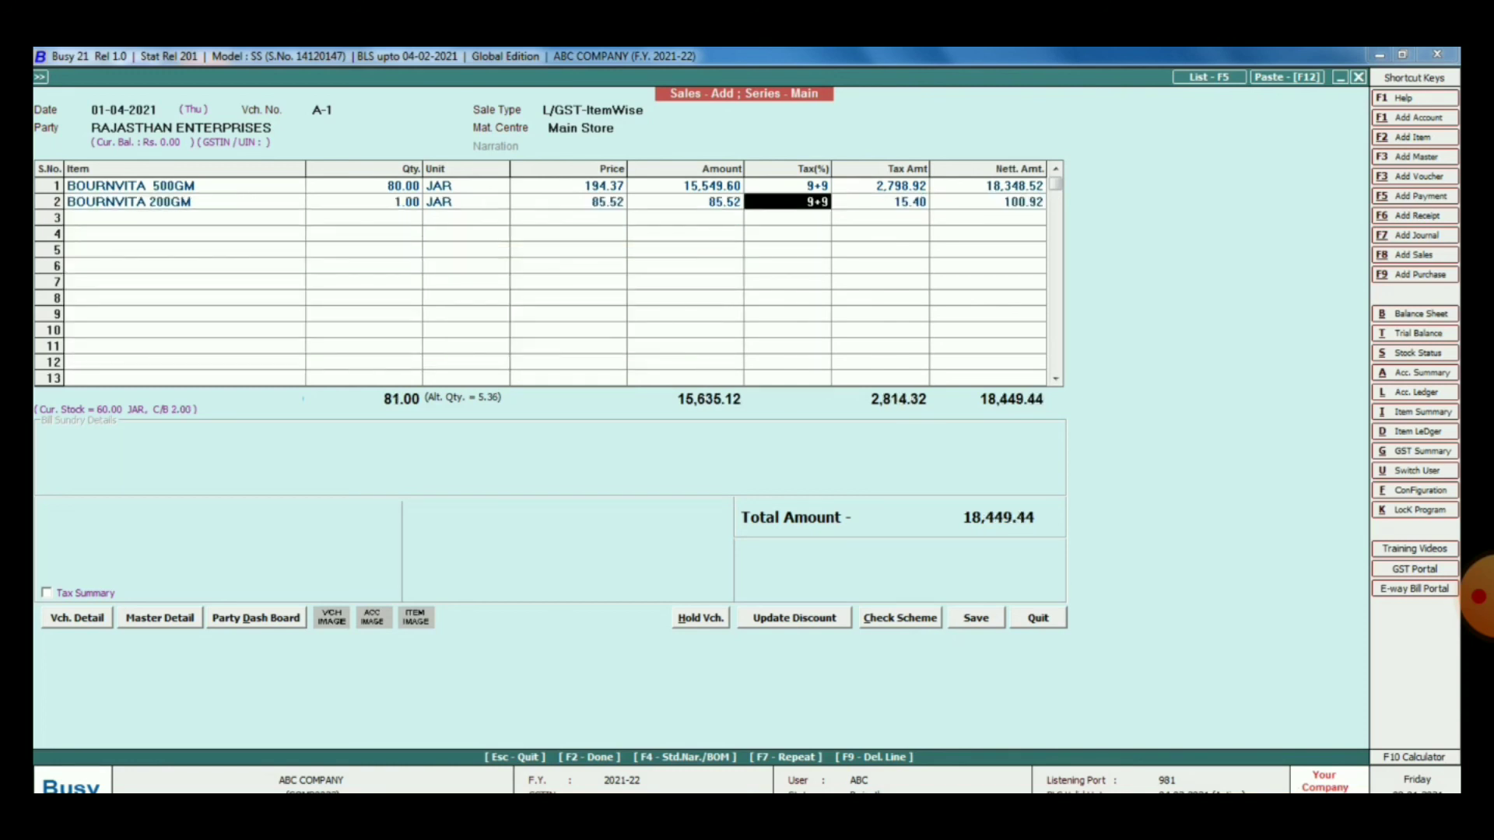
type("60")
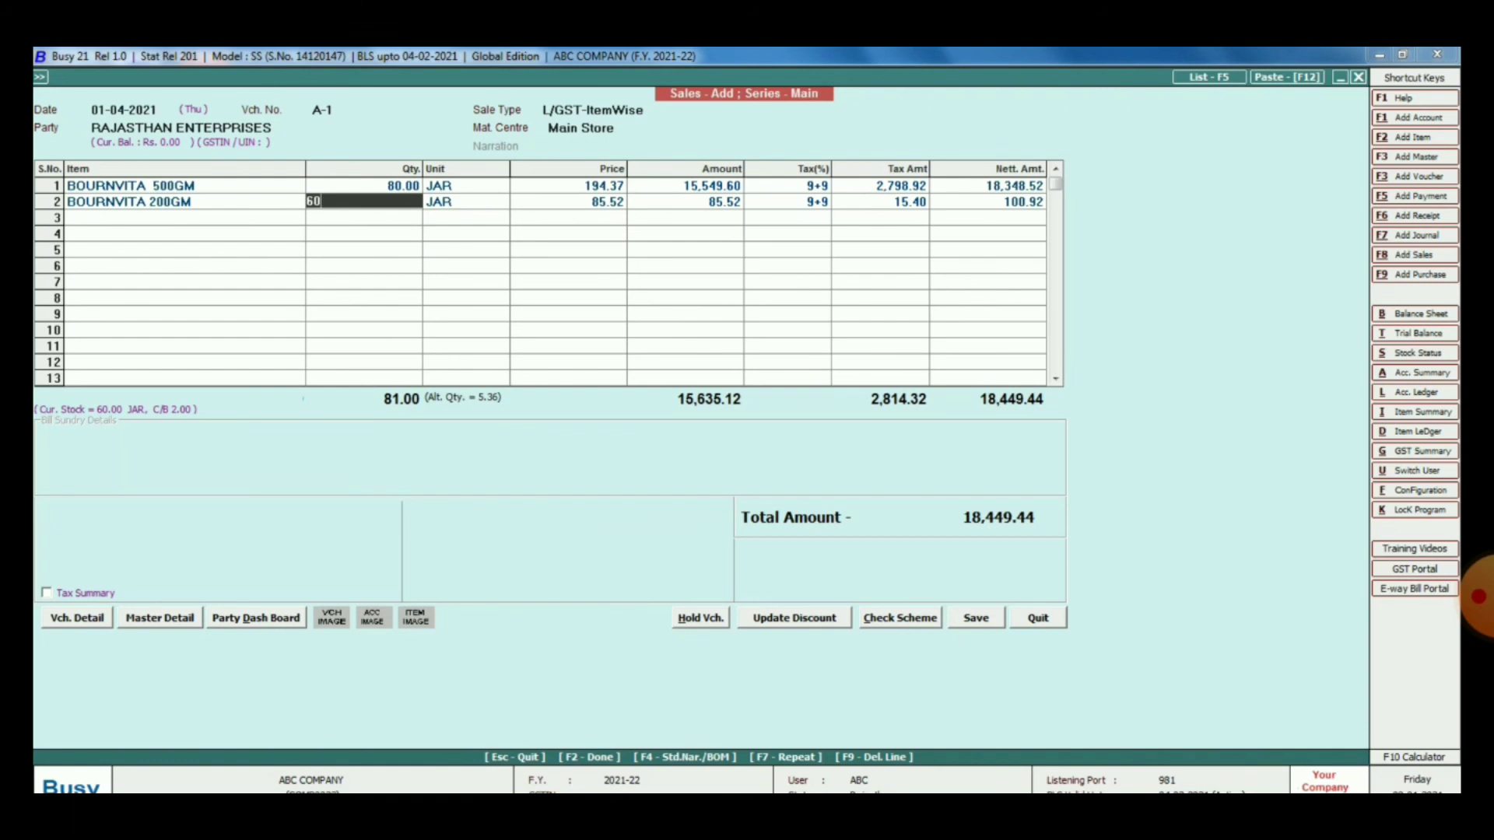
key("Return")
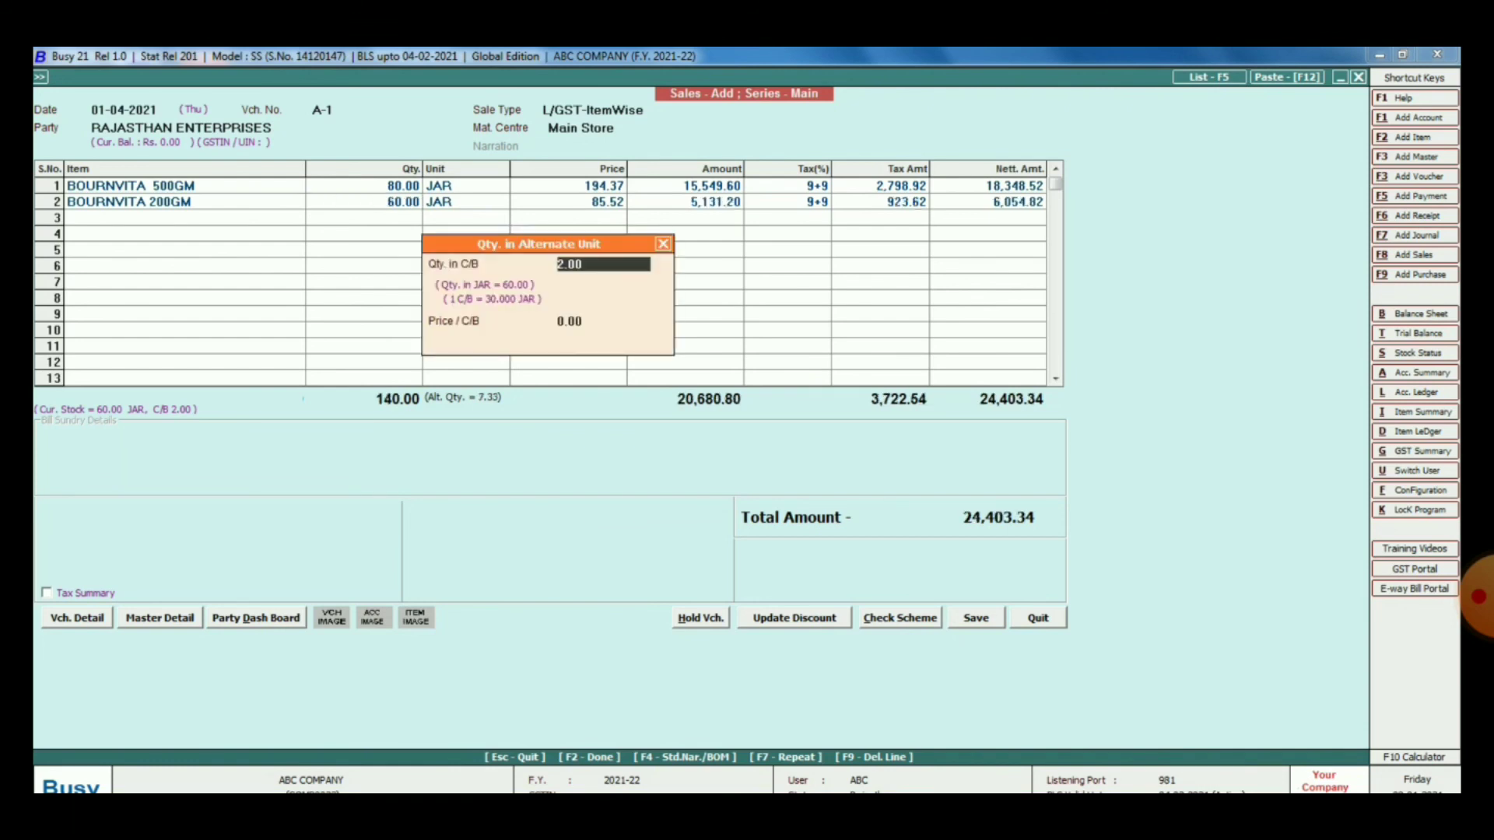
key("Return")
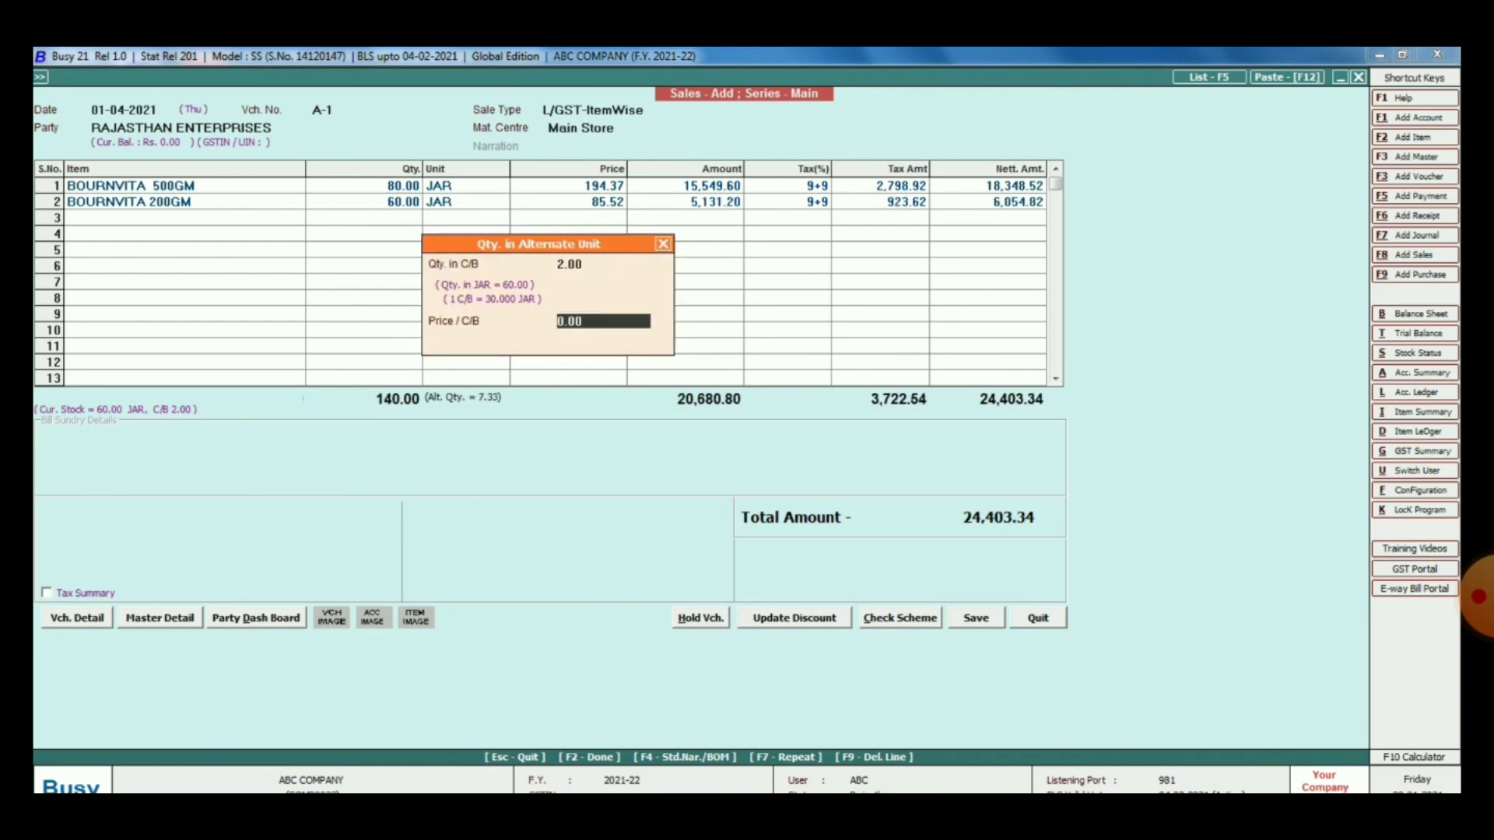
key("Return")
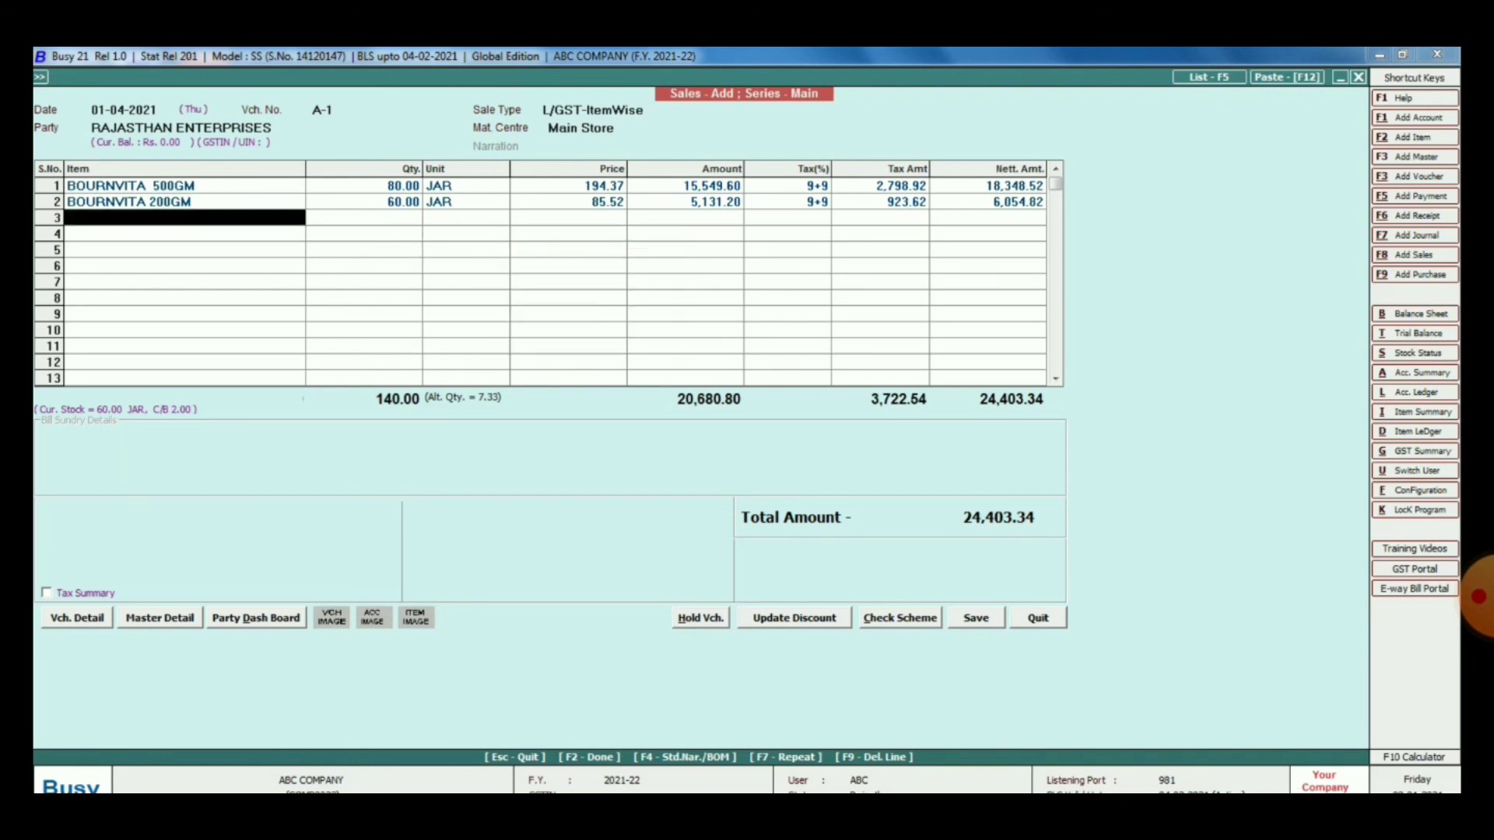
- Add DAIRY MILK 5/- as the third item with its default quantity and price
key("Down")
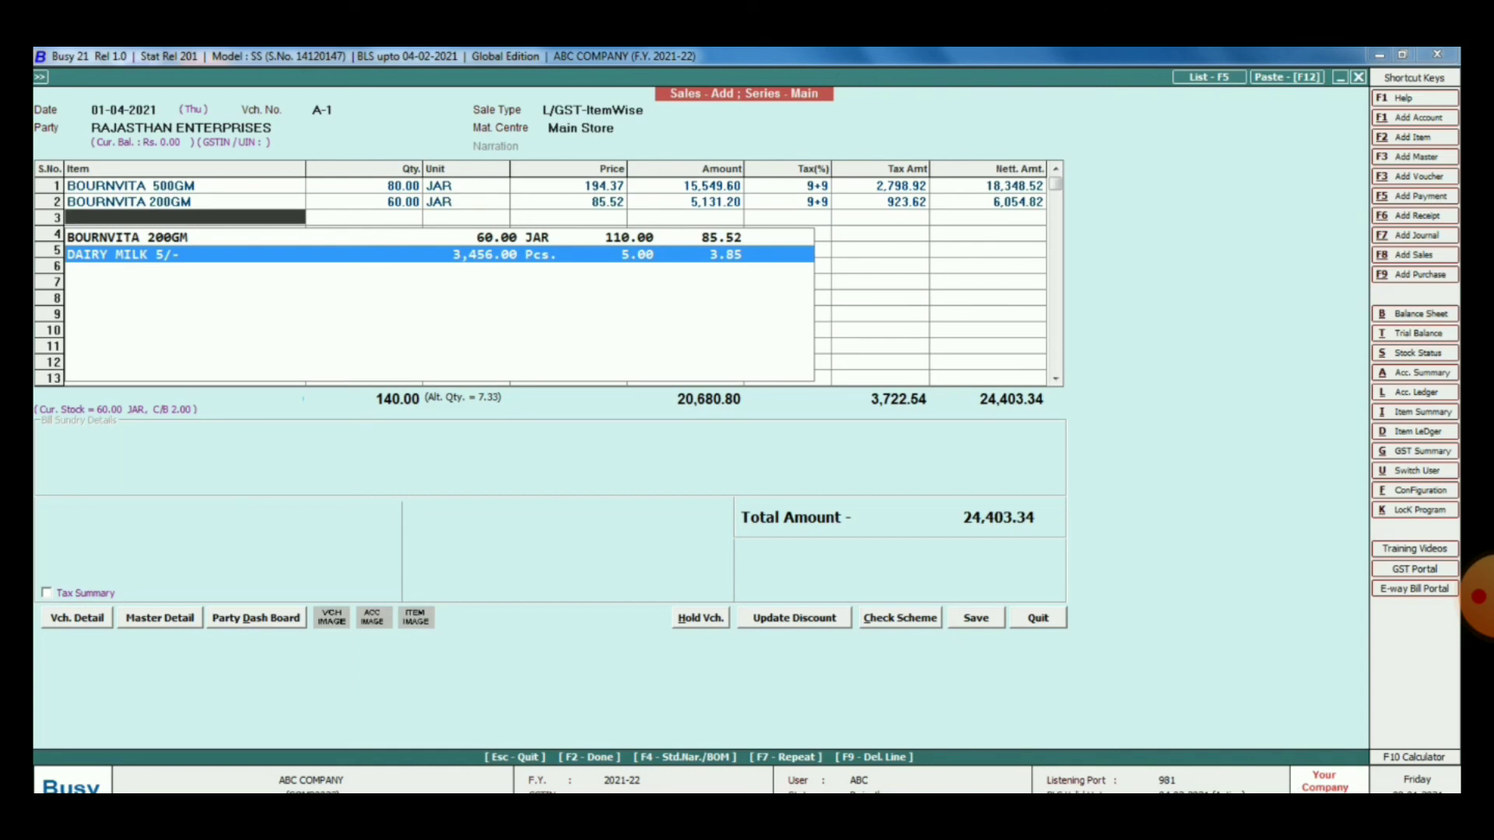
key("Return")
key("Return")
key("Return")
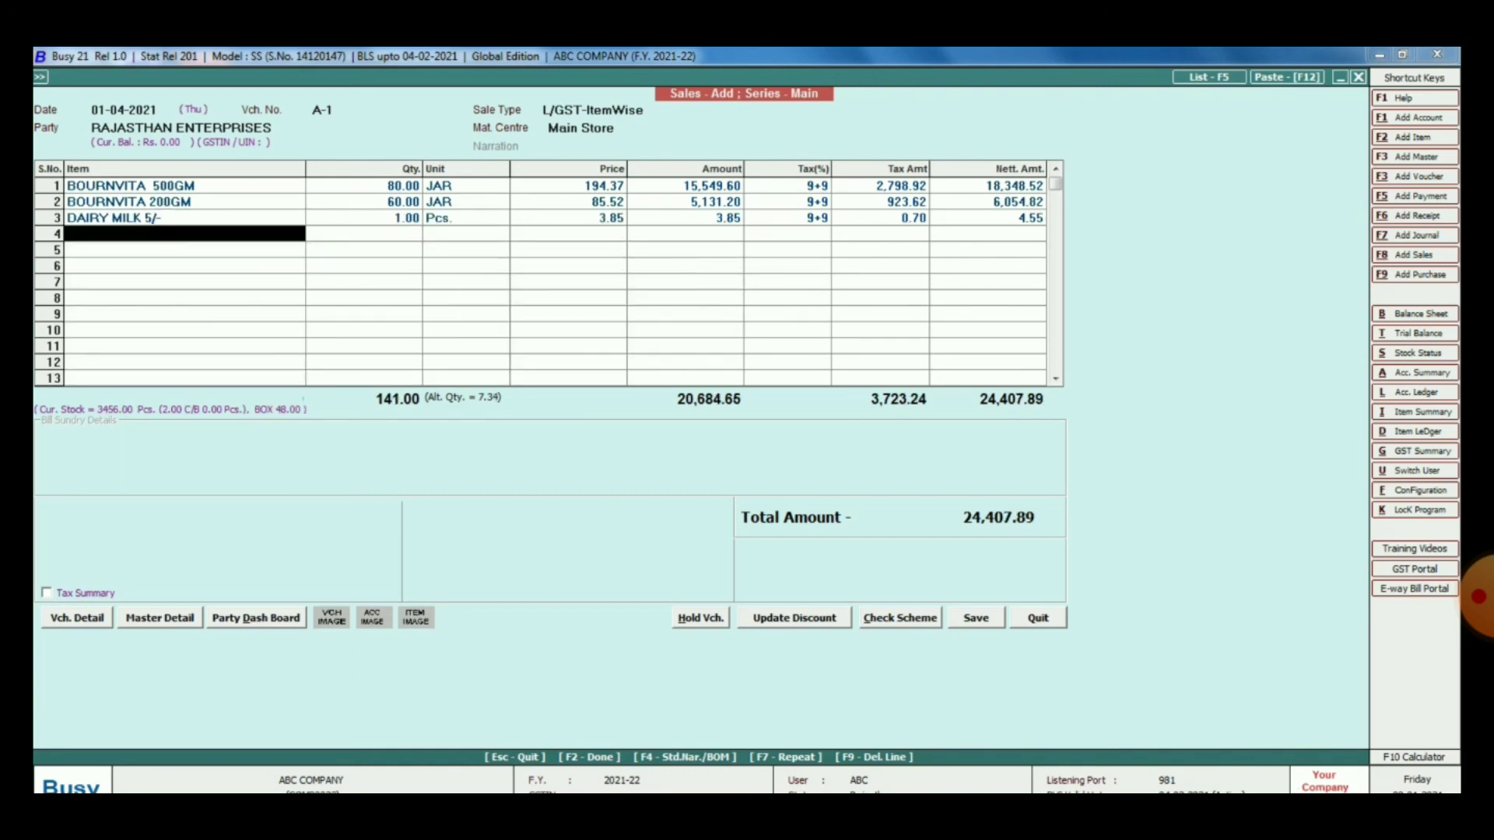
- Set the DAIRY MILK 5/- quantity to 3456 Pcs. and accept the alternate unit quantity and price
key("Up")
key("Up")
key("Up")
key("Up")
key("Up")
key("Up")
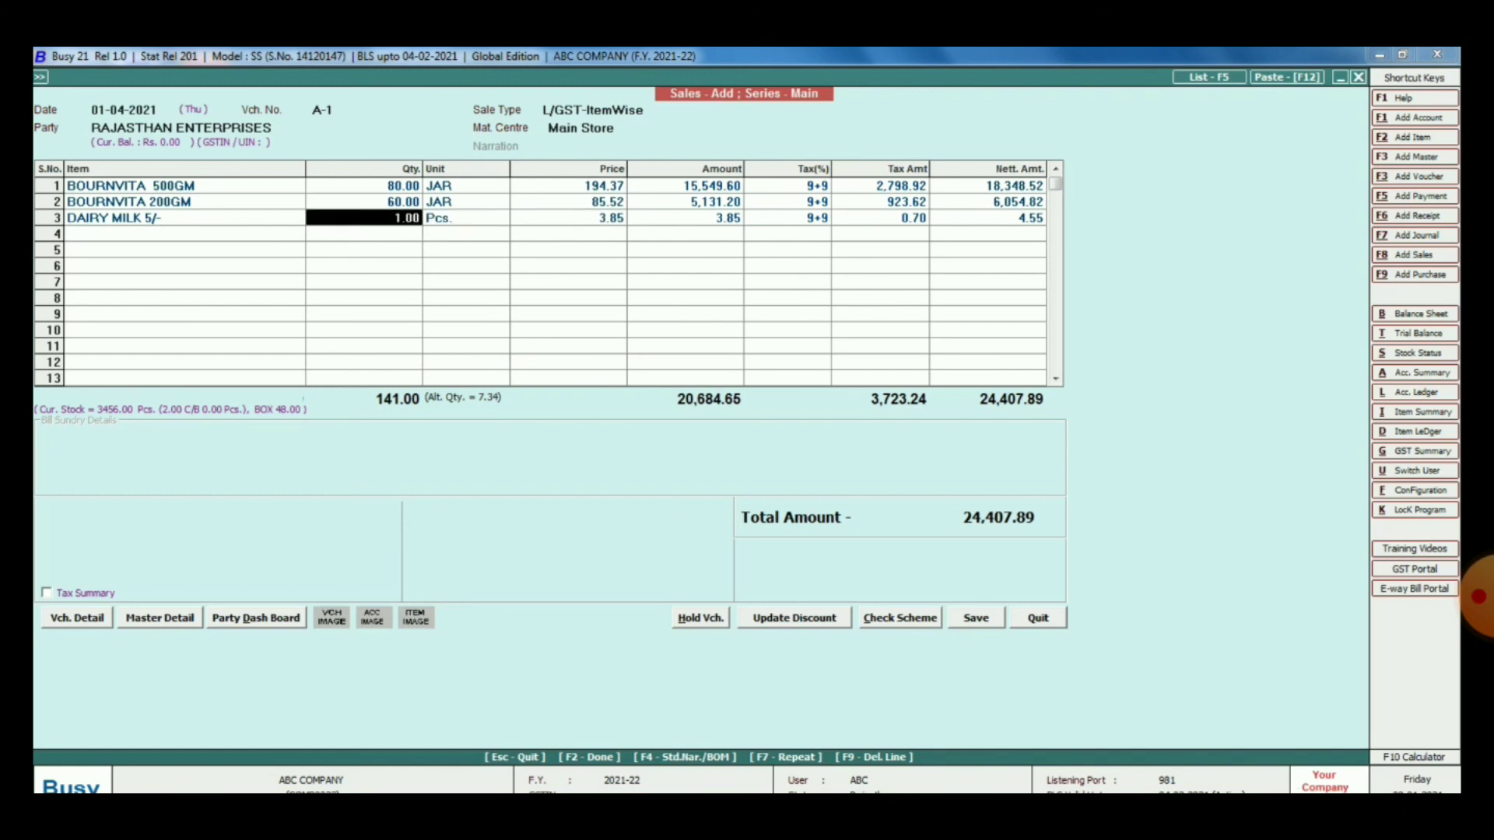
type("3456")
key("Return")
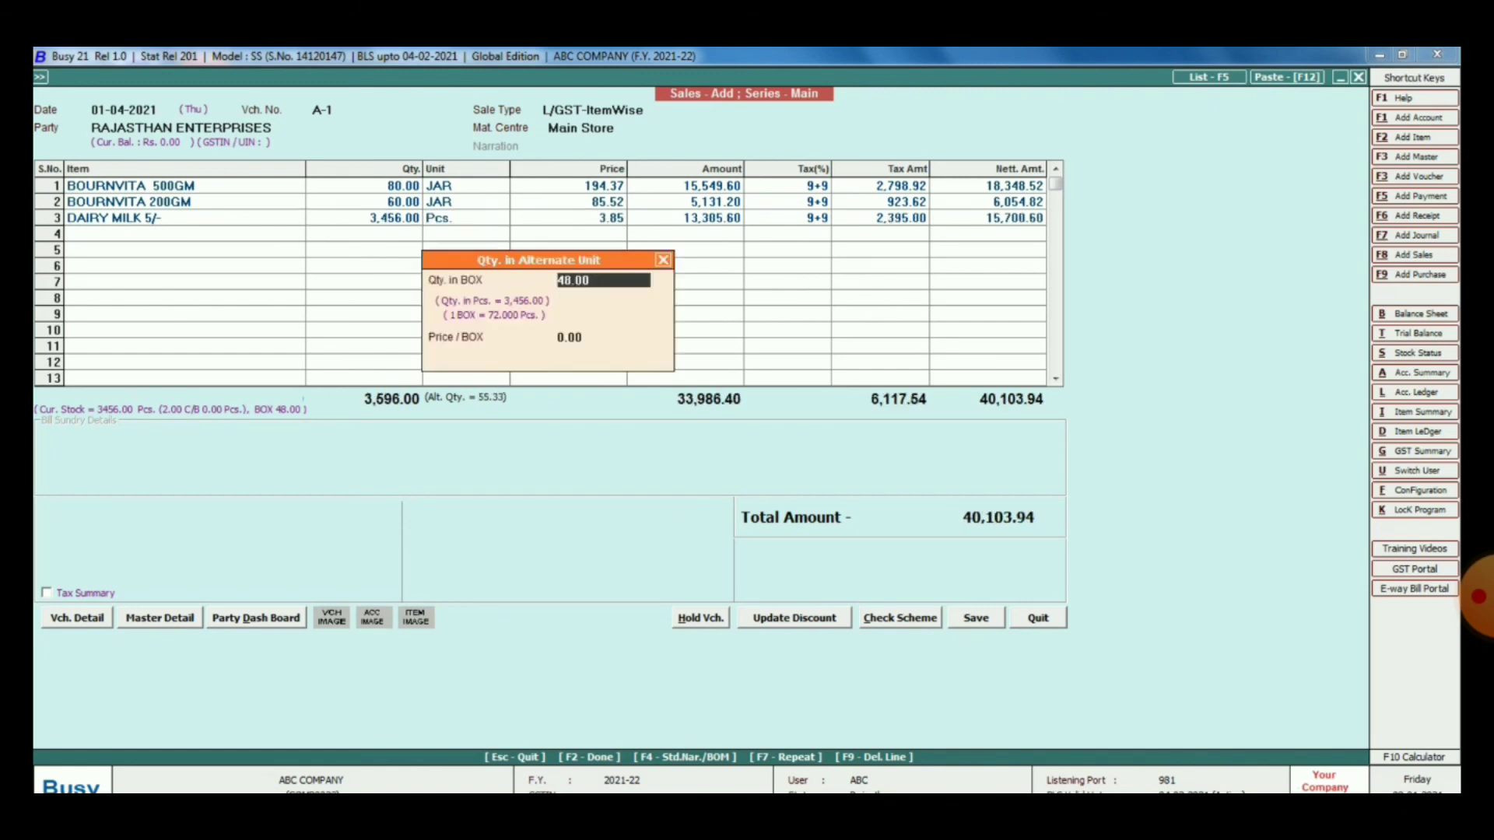
key("Return")
key("Return")
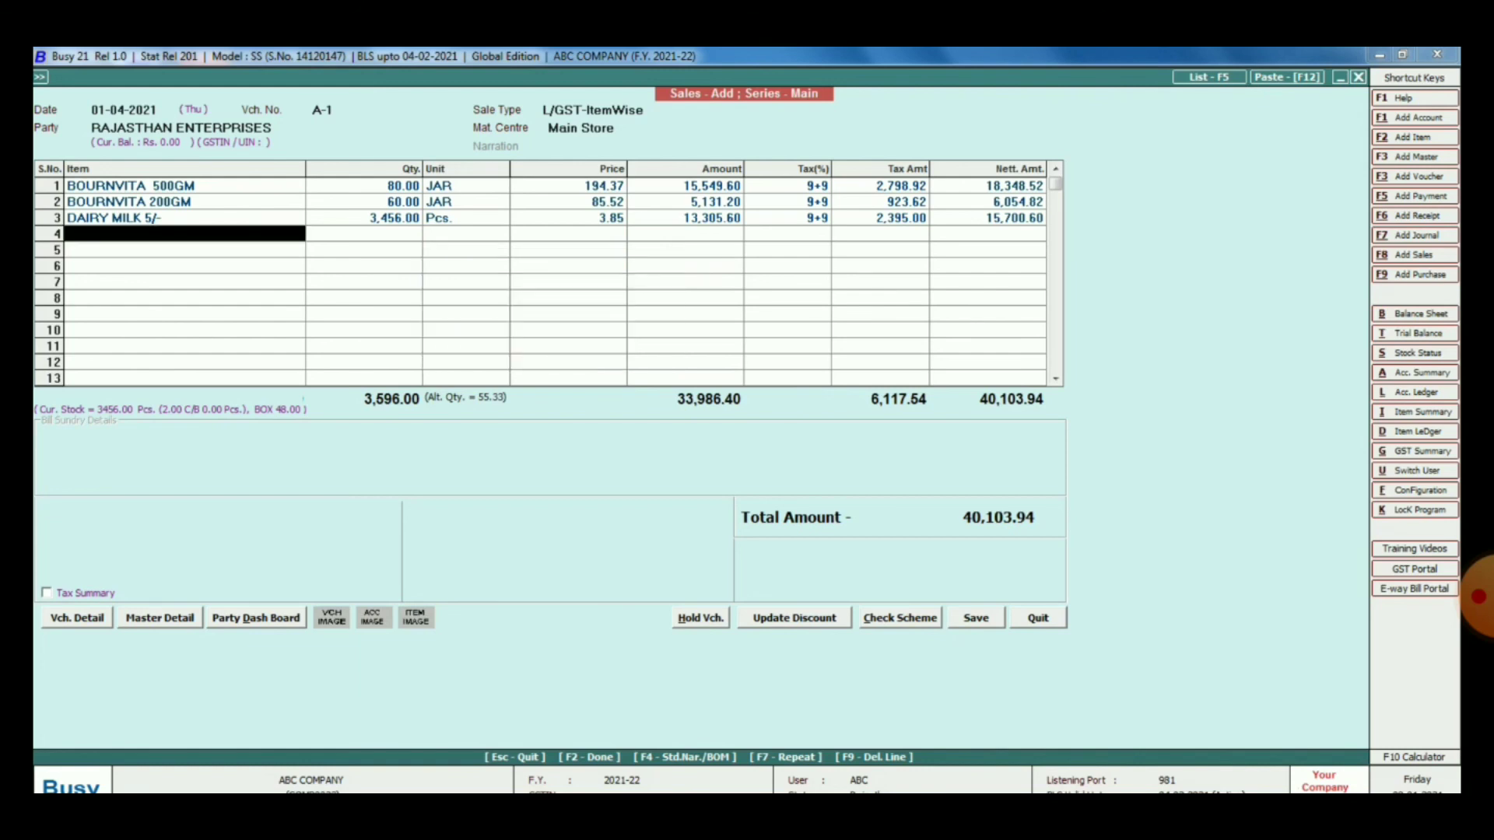
- Save the sales voucher, accepting the bill-by-bill adjustment as new reference A-1
key("F2")
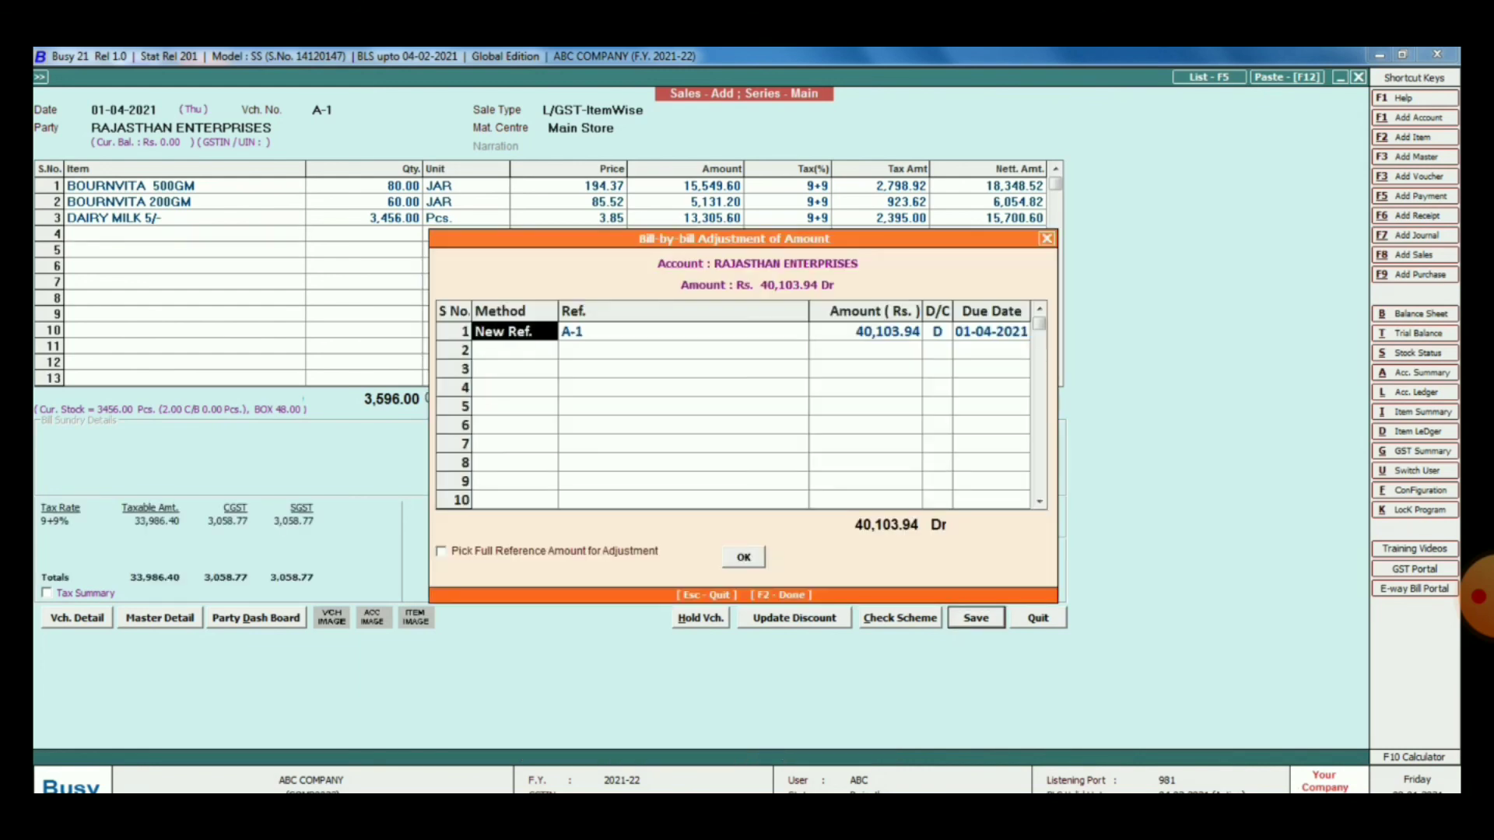
key("F2")
key("Return")
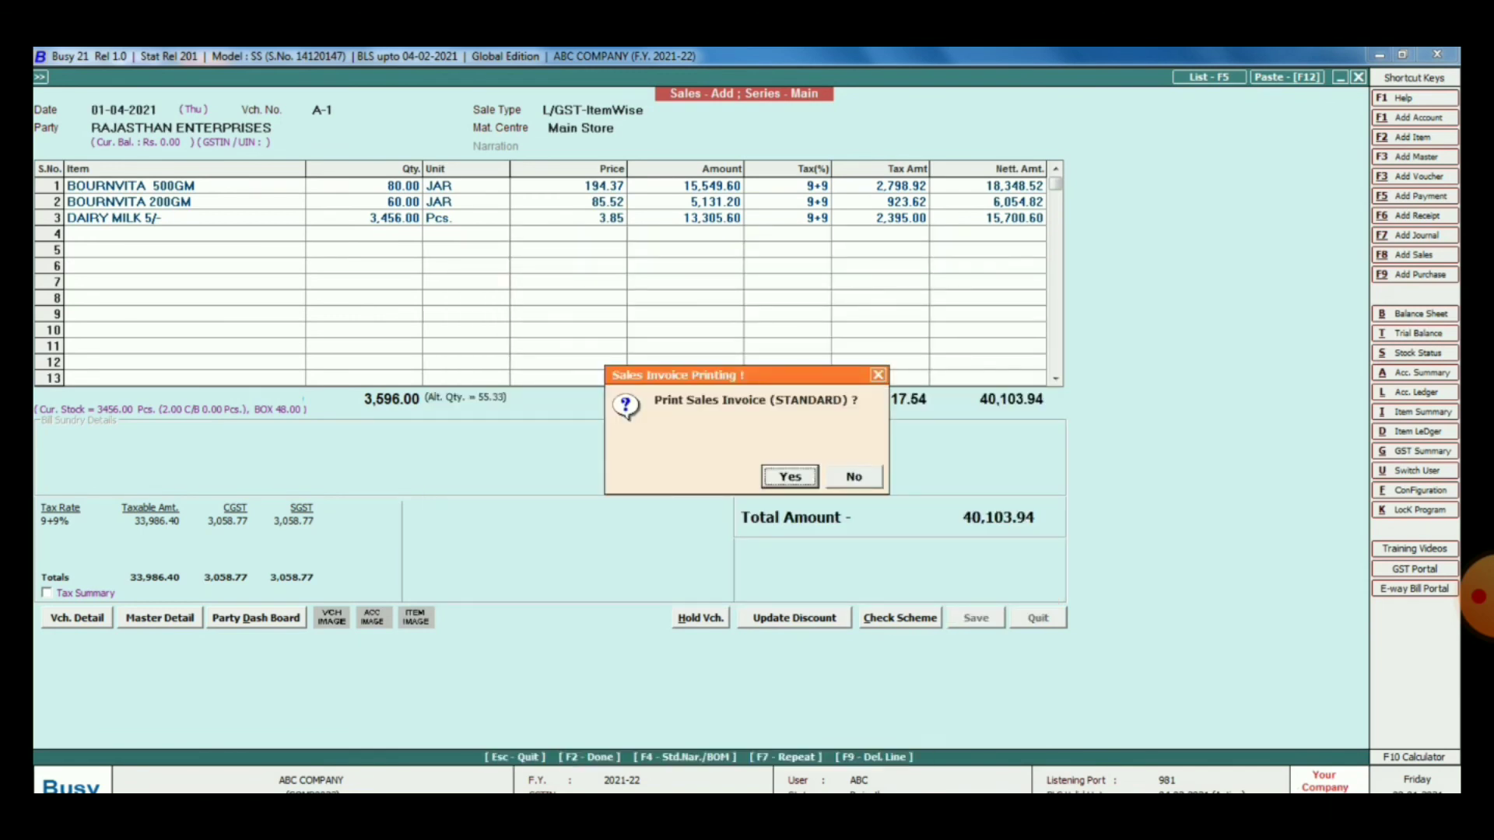
- Agree to print the sales invoice and accept the STANDARD format with 1 copy and copy title number 0
key("Return")
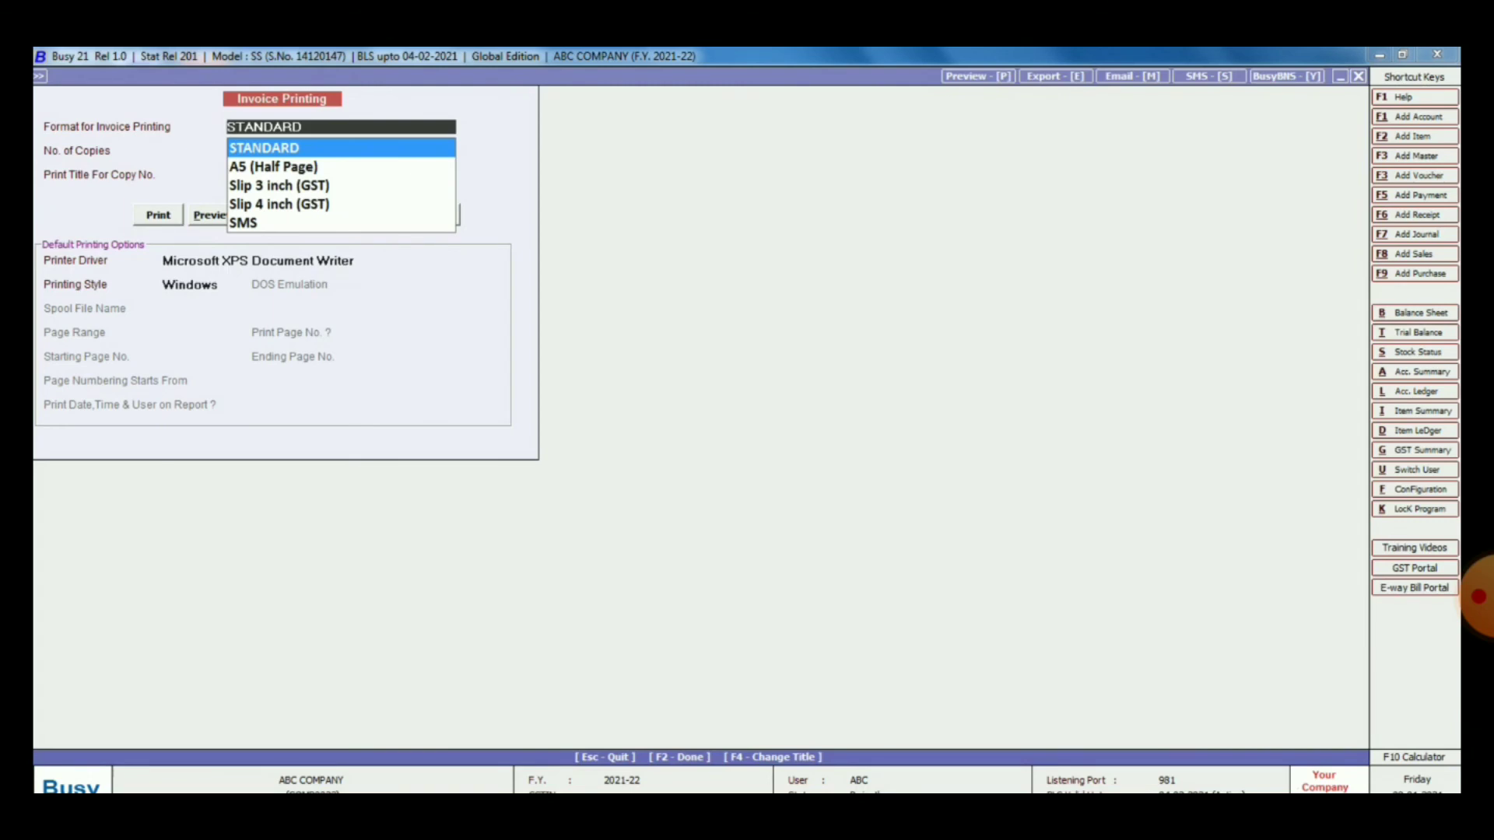
key("Return")
key("Return")
key("Return")
key("Right")
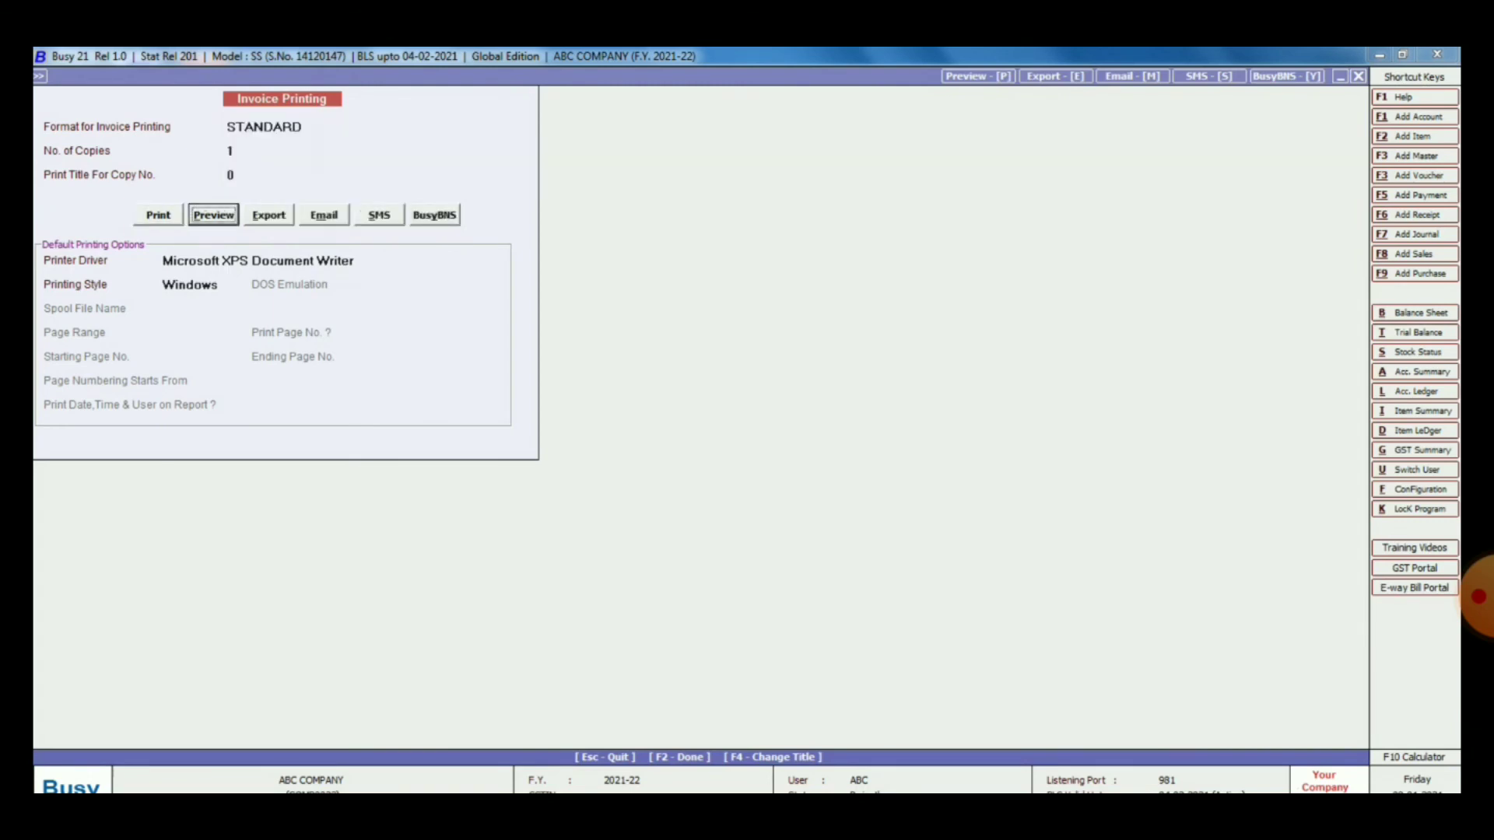
- Preview the invoice with the existing sales invoice configuration, review it down to the tax summary and grand total, and close the preview
key("Return")
key("Return")
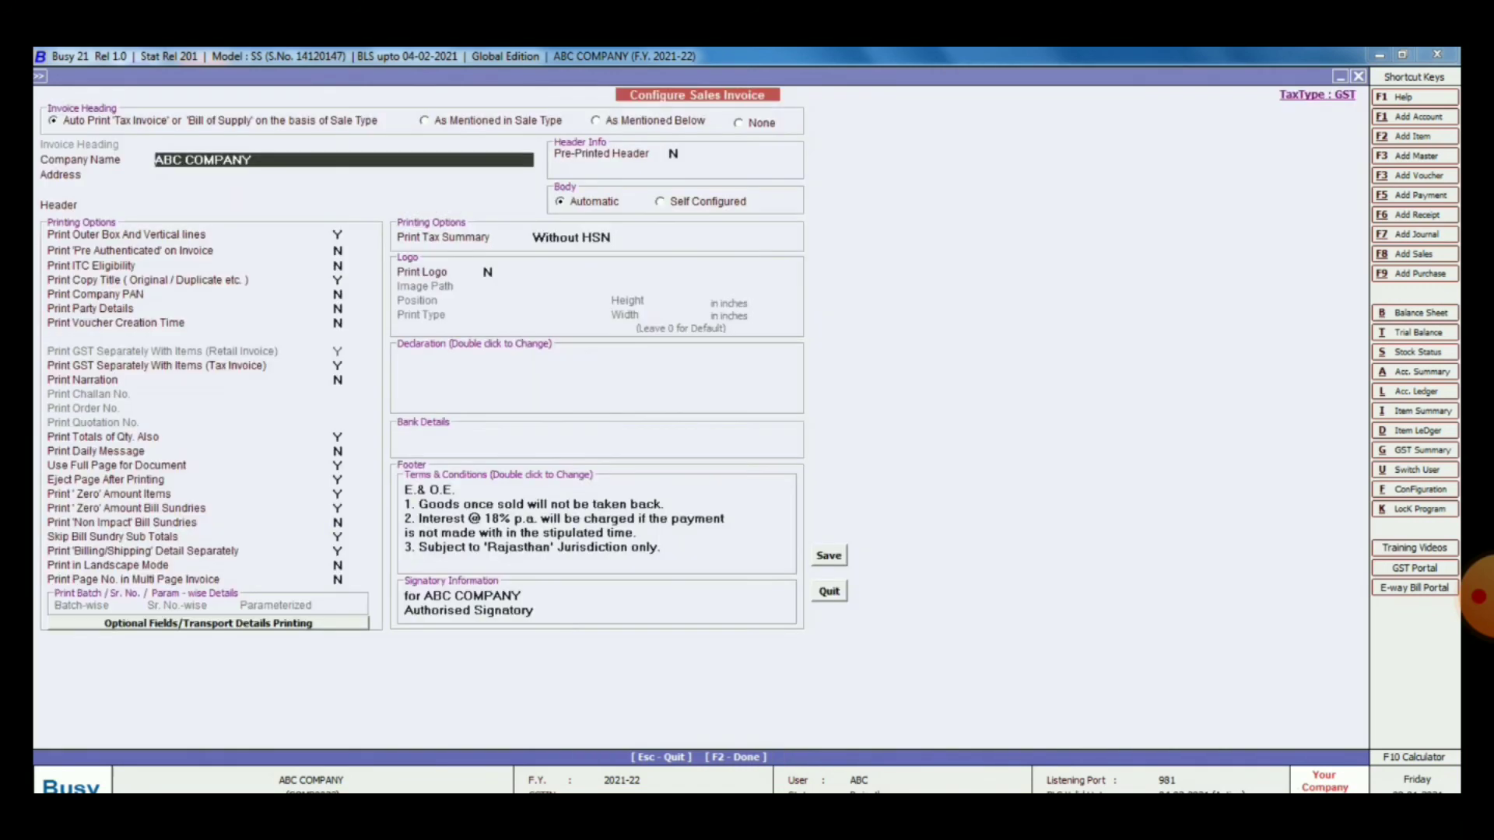
key("F2")
key("Return")
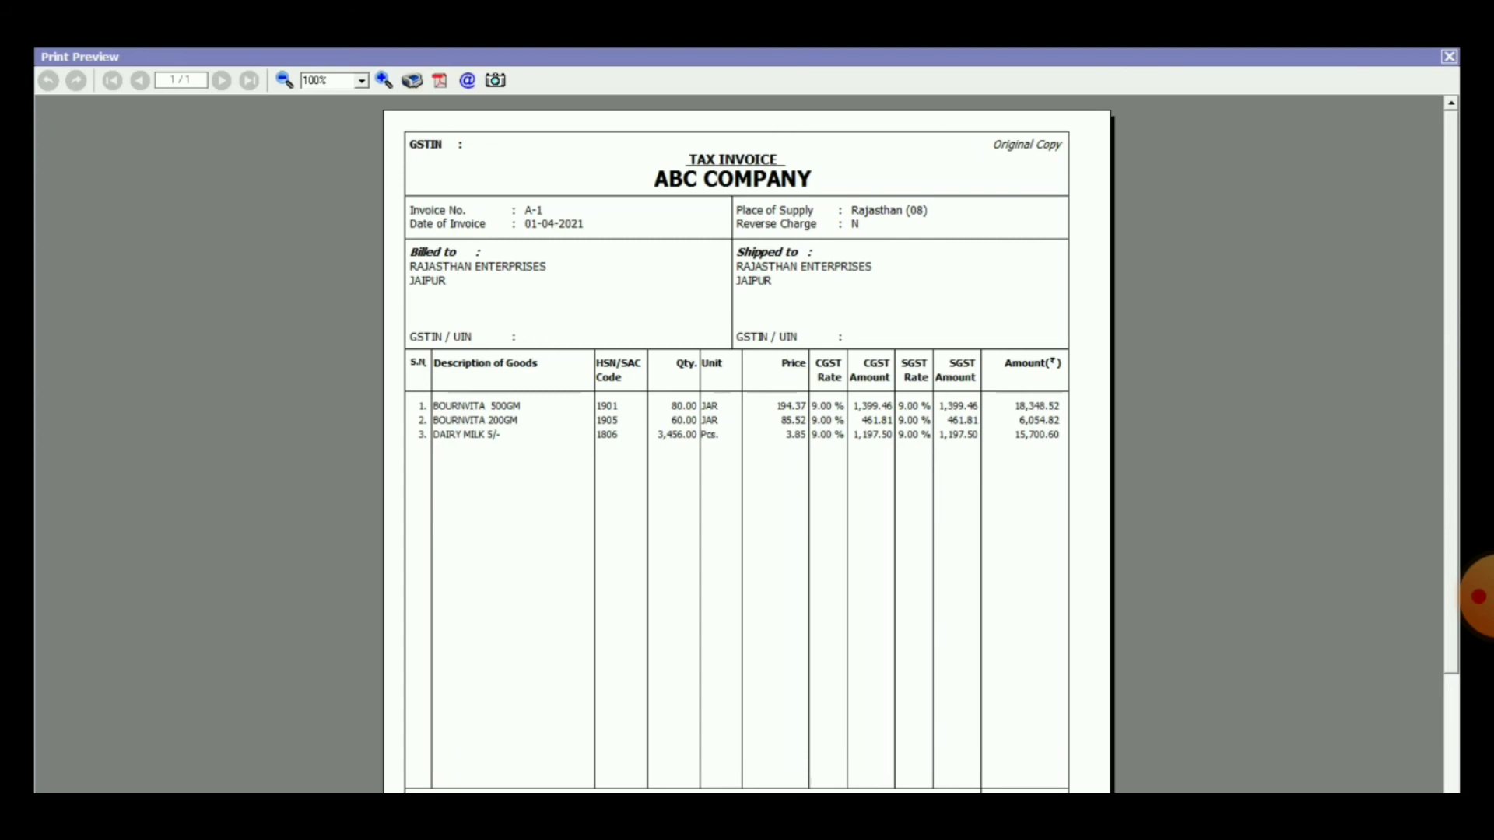
scroll(747, 443, "down", 3)
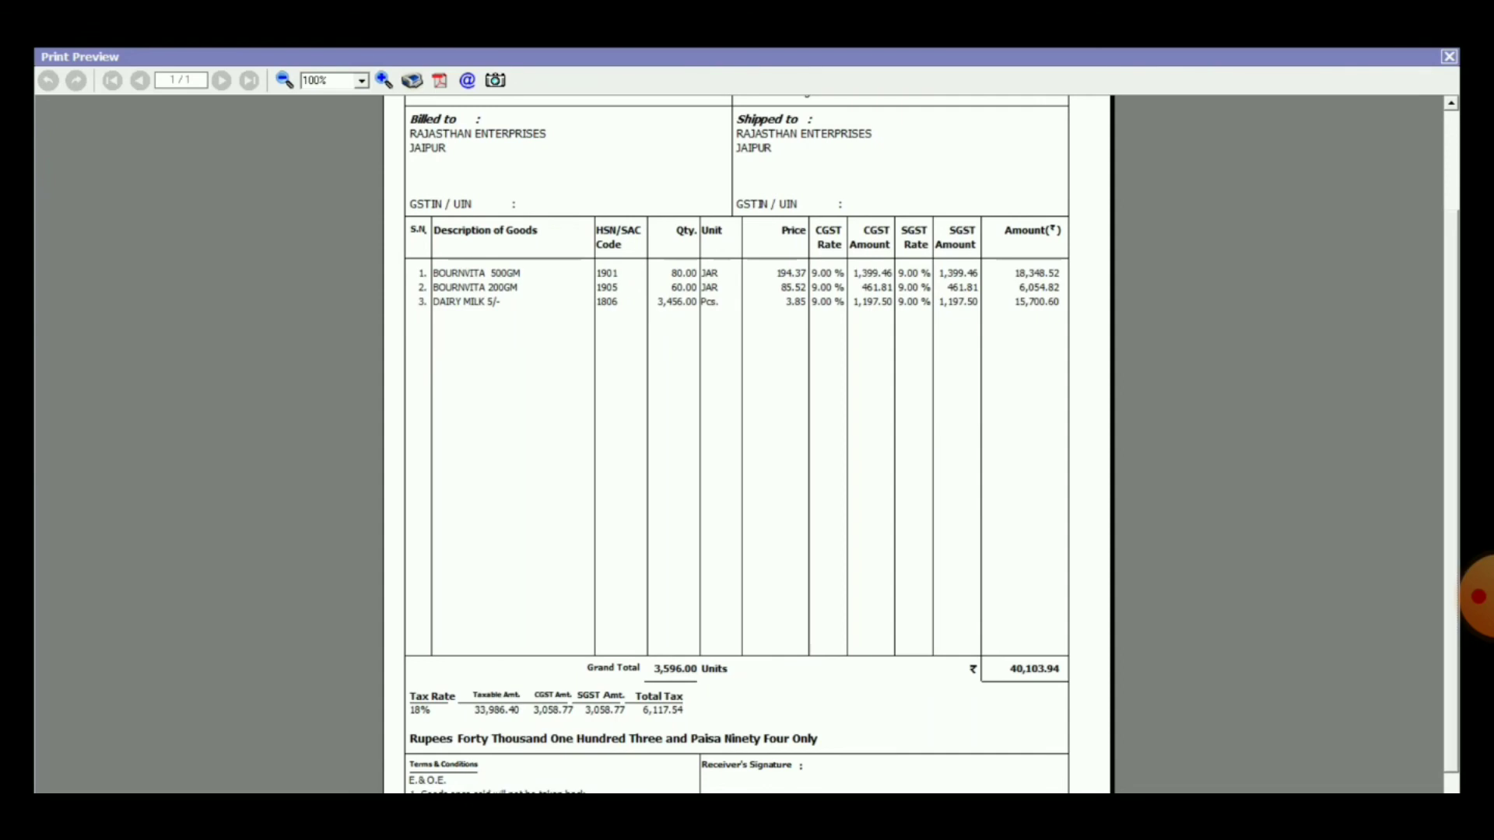
left_click(1448, 56)
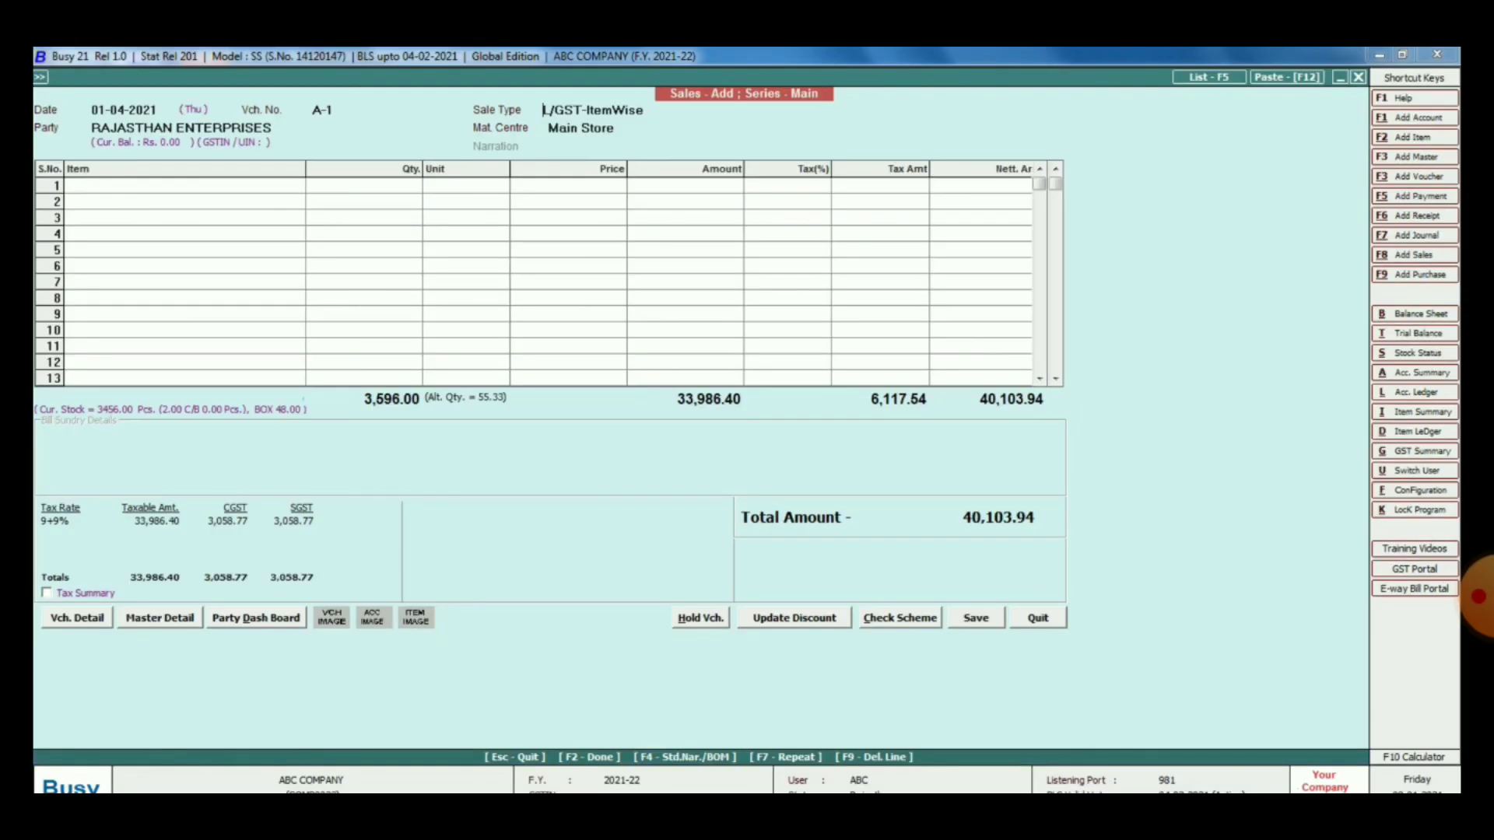